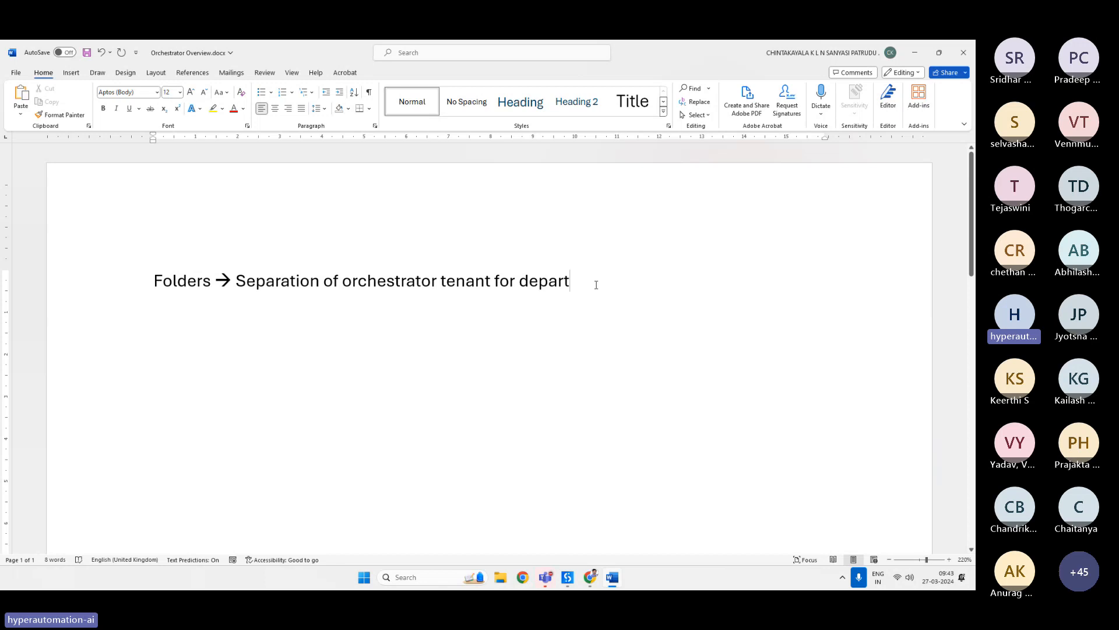
Finish the heading's last word as "departwise" and accept the spelling suggestion "depart wise".
text(wise)
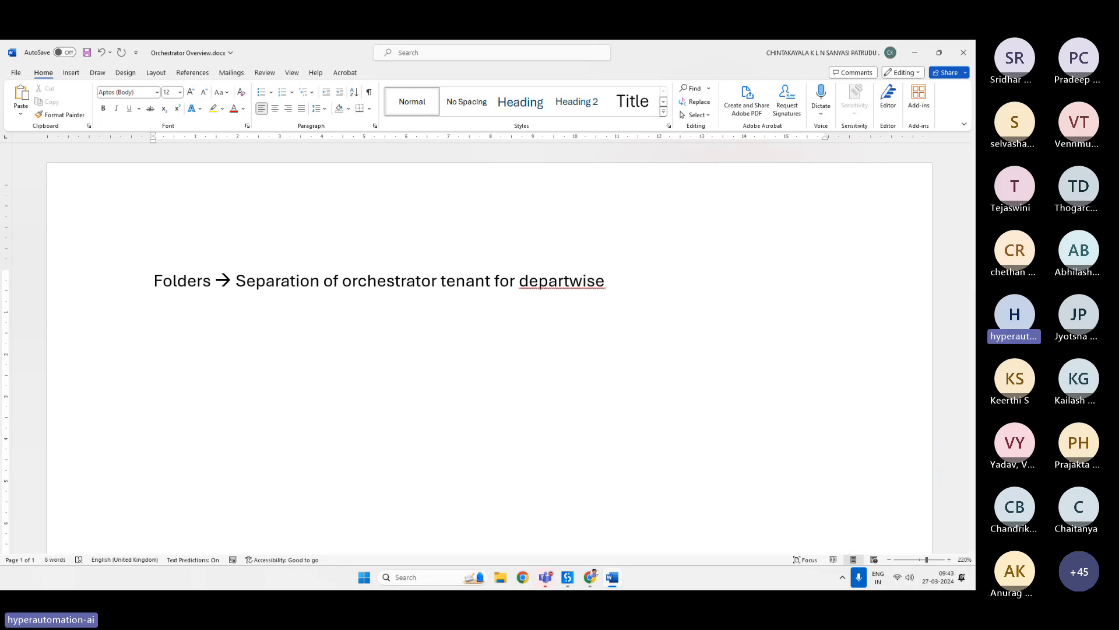
key(BackSpace)
key(BackSpace)
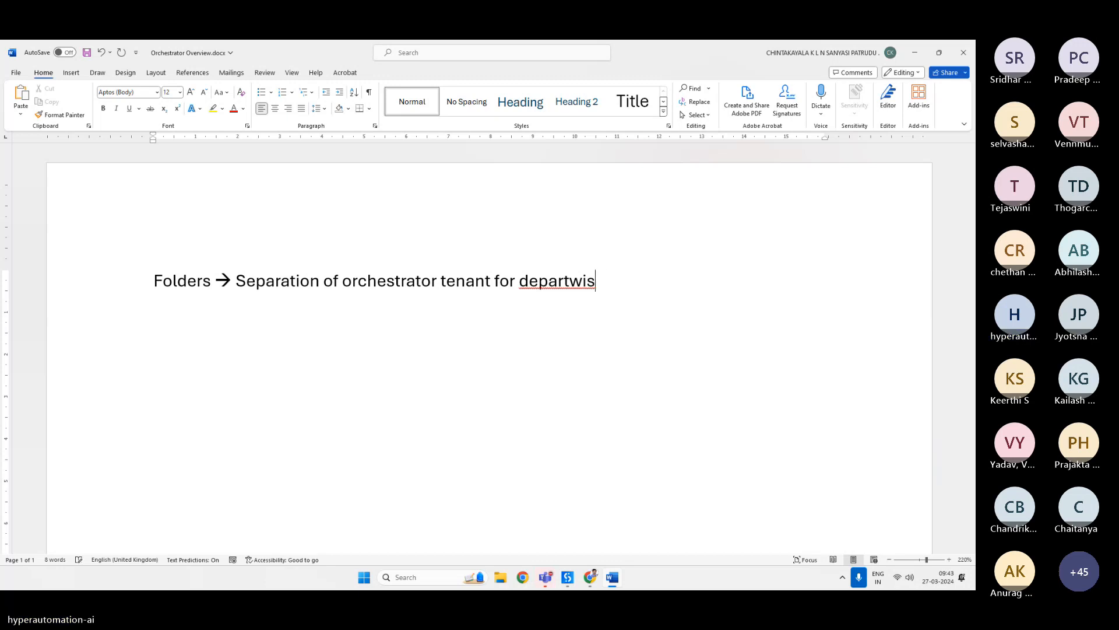
text(e)
right_click(559, 282)
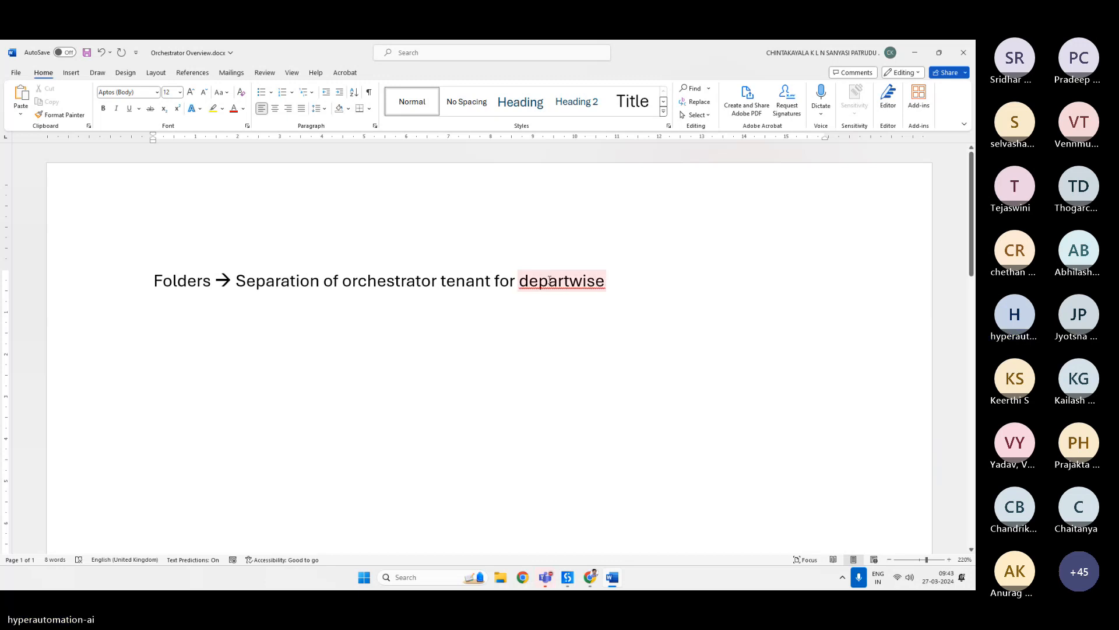
click(537, 319)
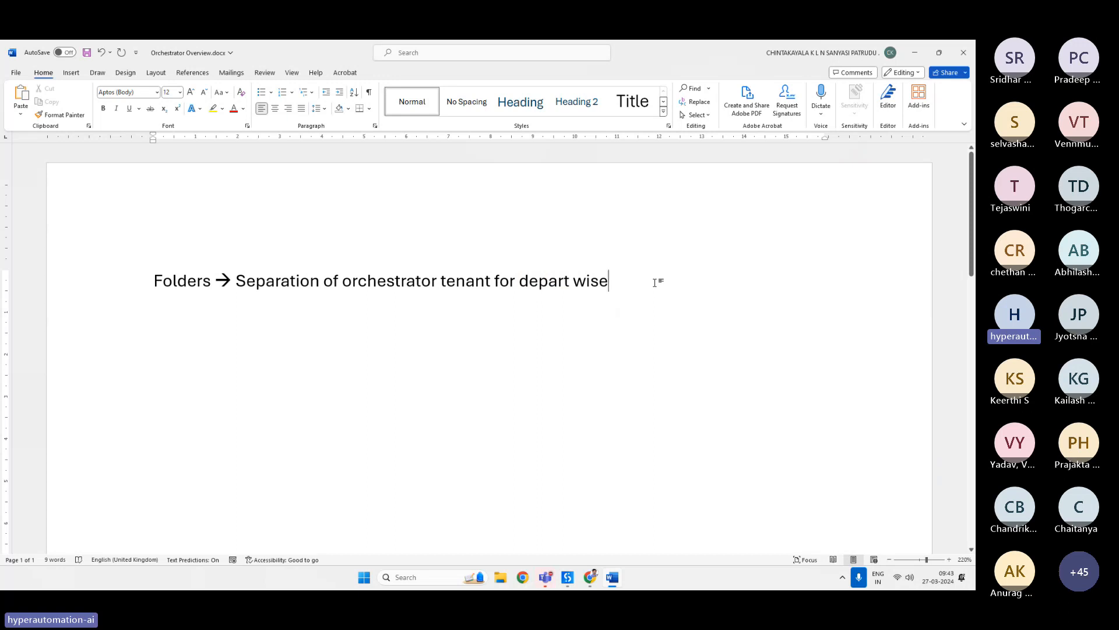
Start a new paragraph reading "10 users in orchestrator 3 users are from finance, we can".
key(Return)
text(10)
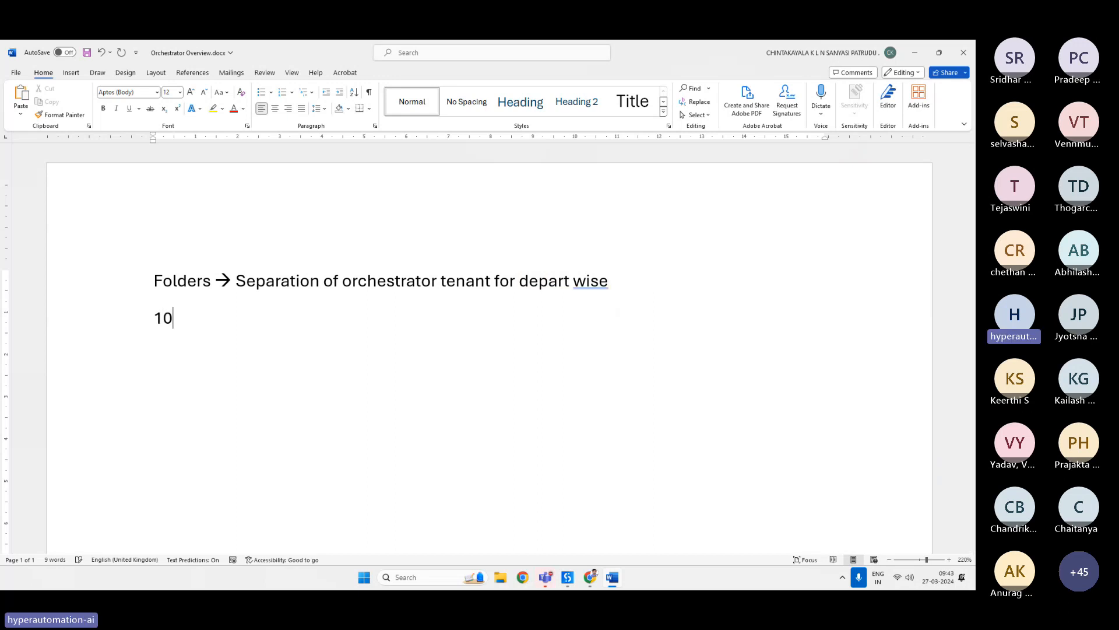
text( user)
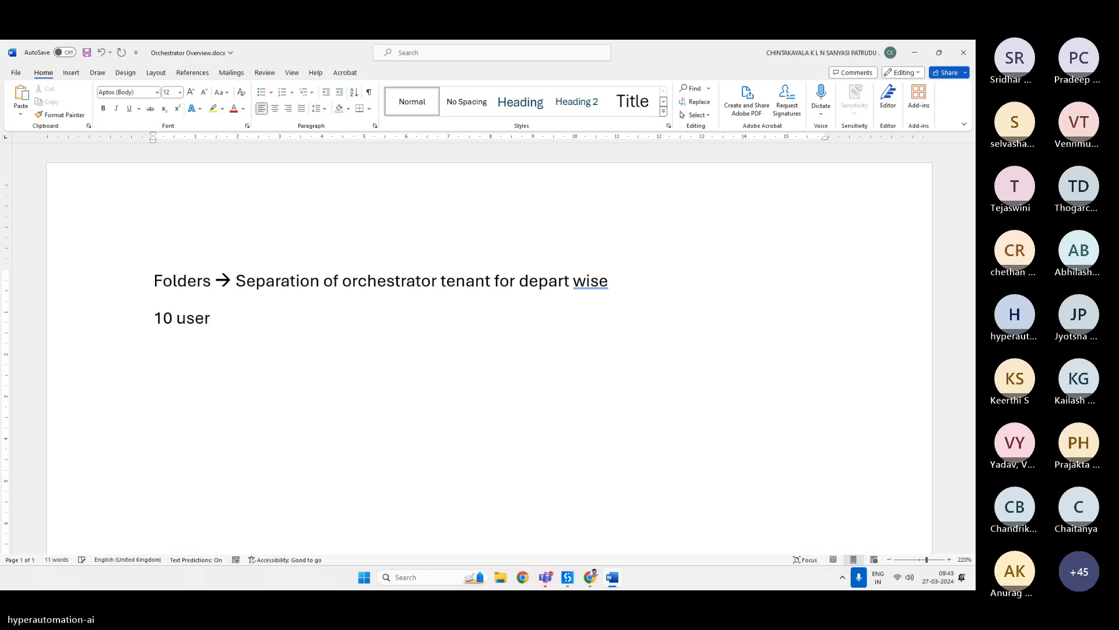
text(s i)
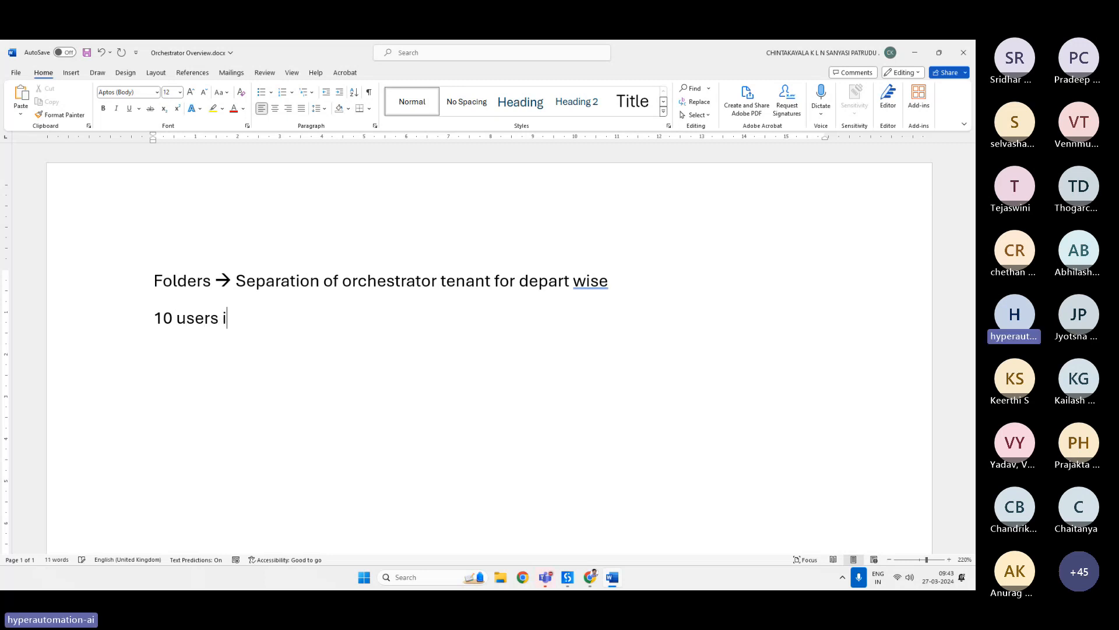
text(n orchestrato)
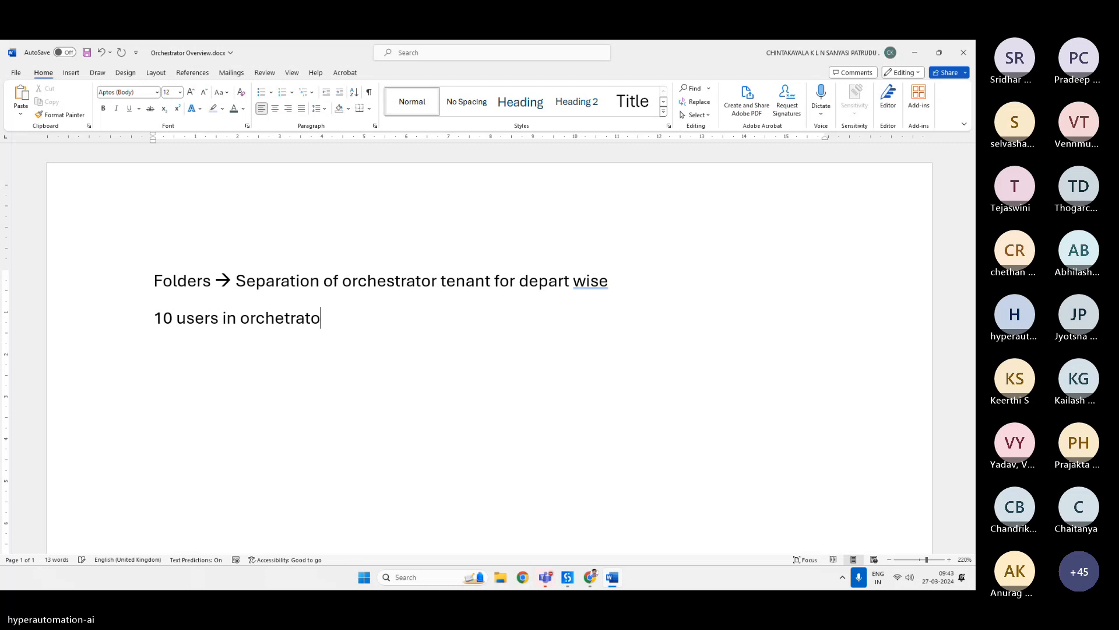
text(r 3 s)
key(BackSpace)
text(users are f)
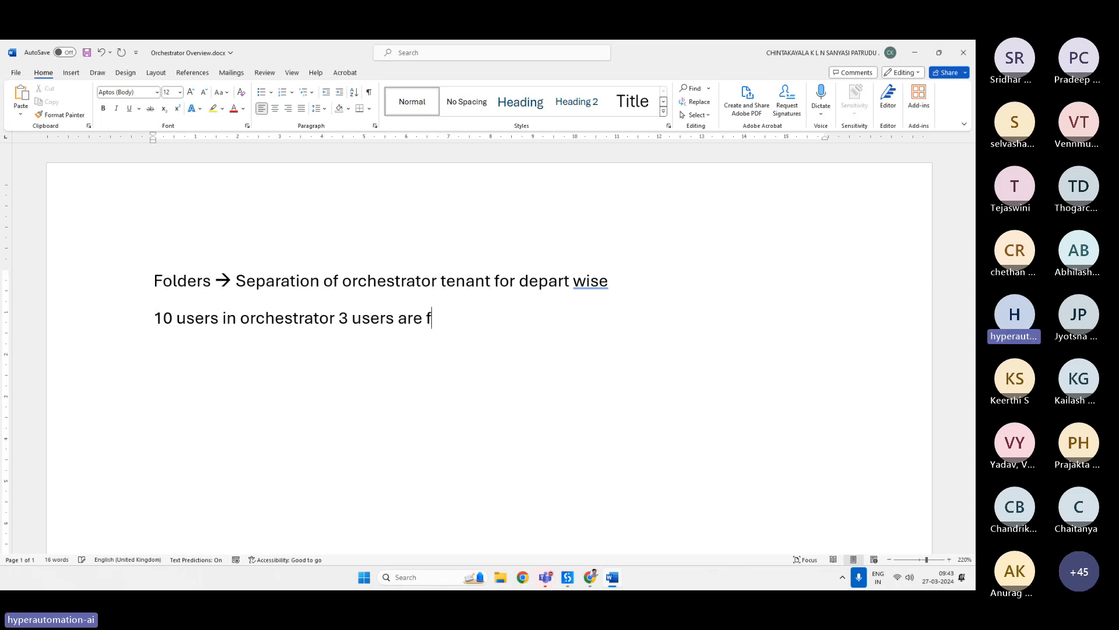
text(rom finance, we can )
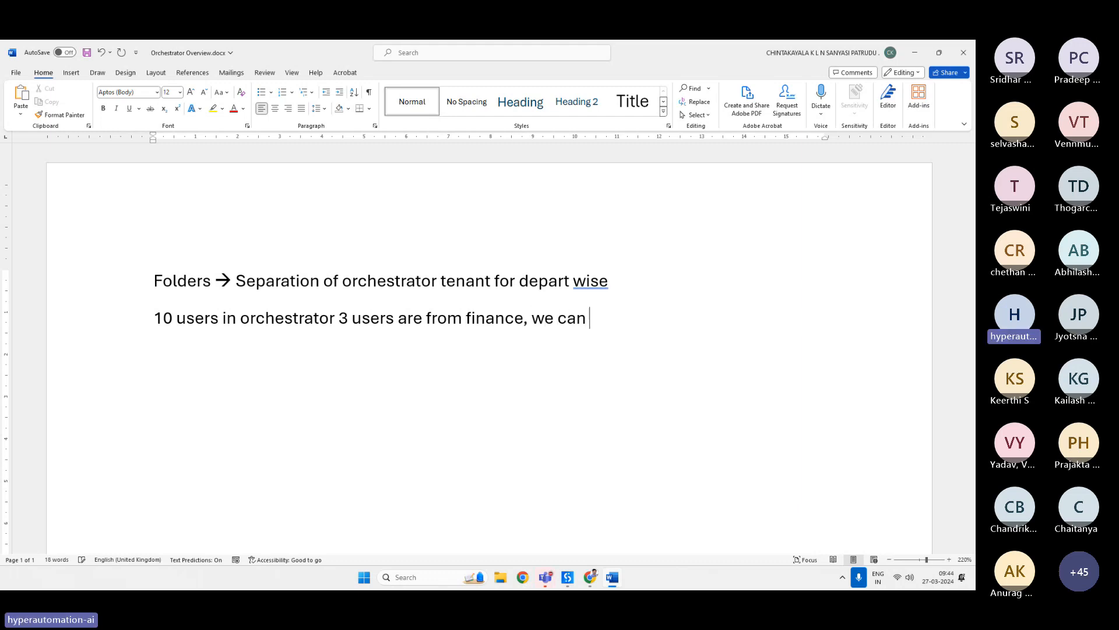
text(create a folde)
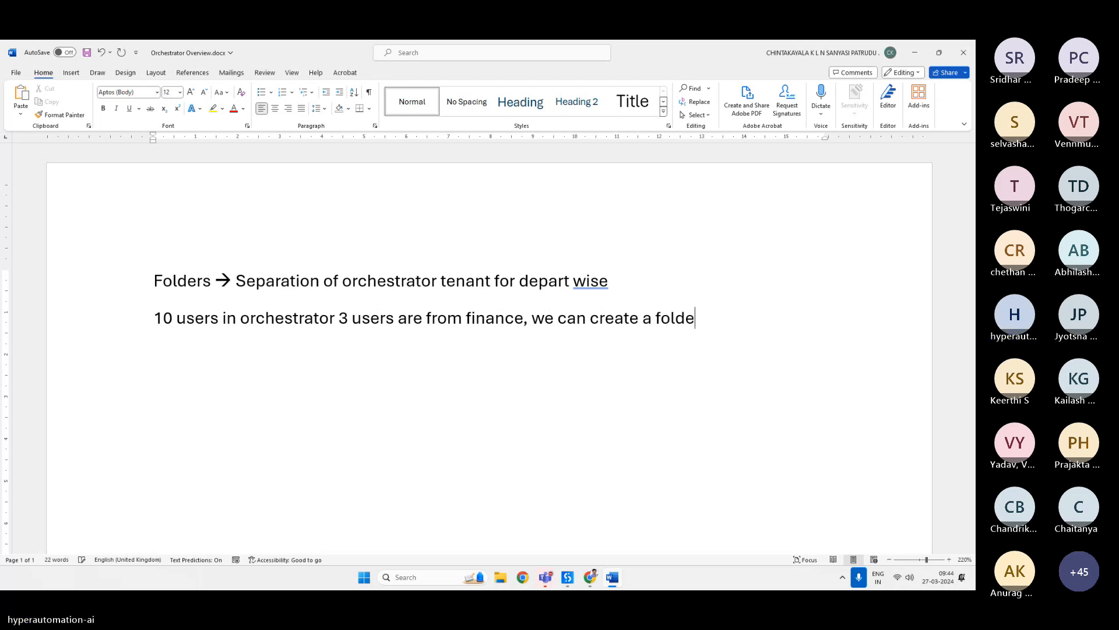
text(r with fi)
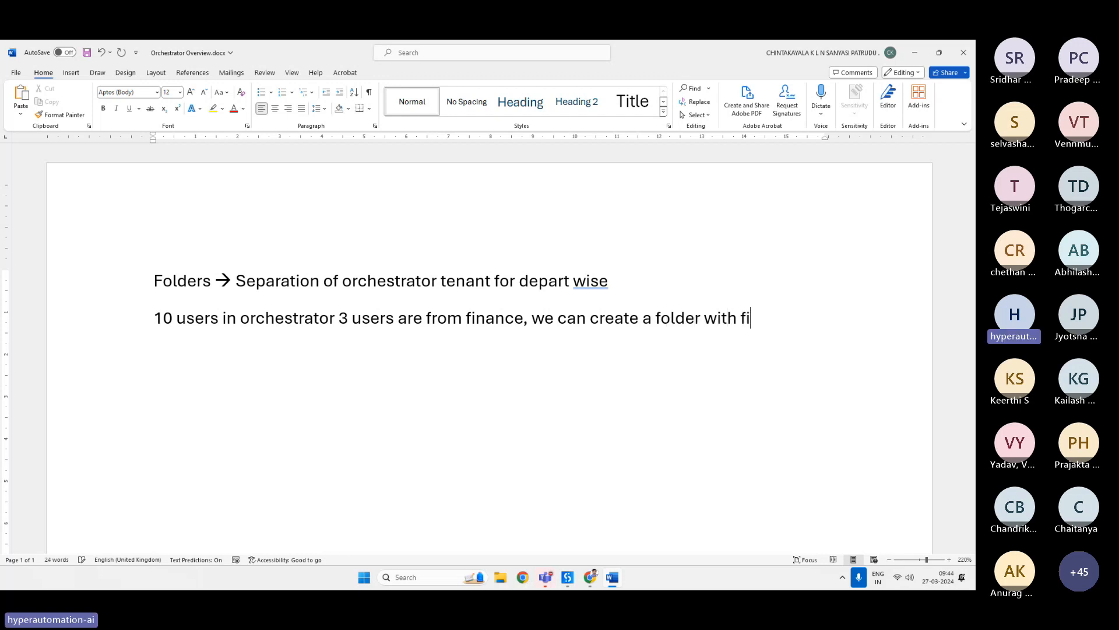
text(nance and we can ad)
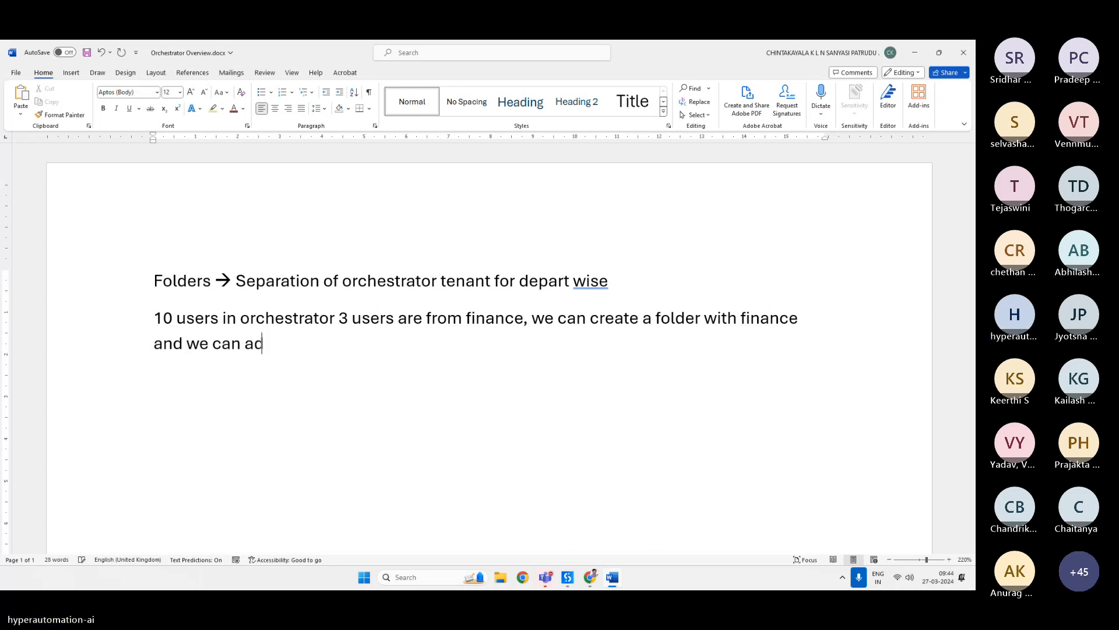
text(d these th)
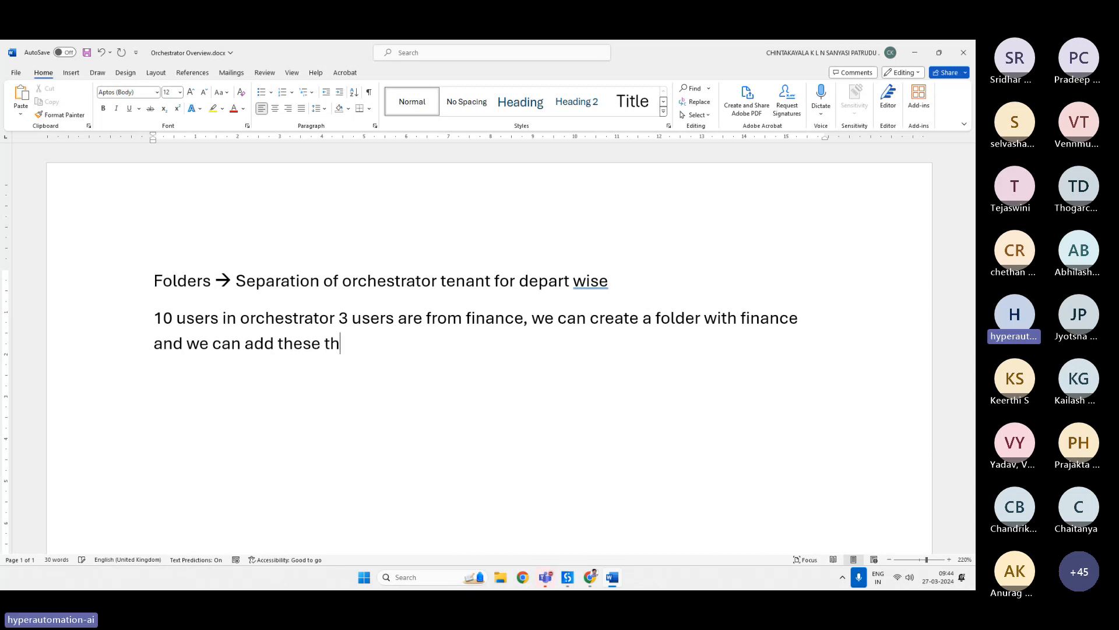
Continue the paragraph with "create a folder with finance and we can add these three users to folder.".
text(ree users)
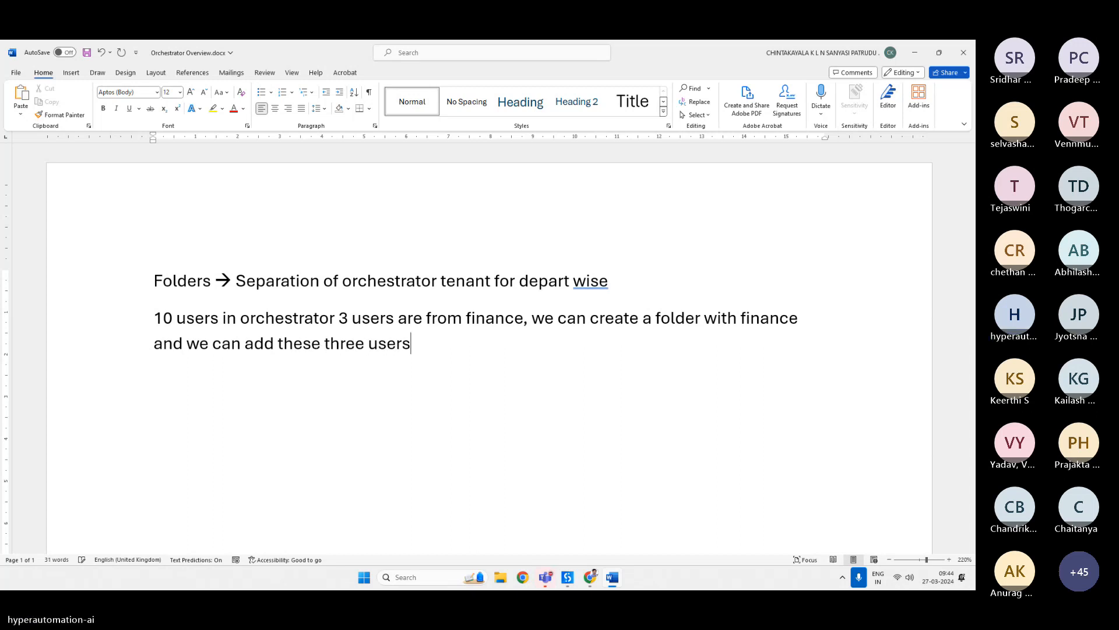
text( to)
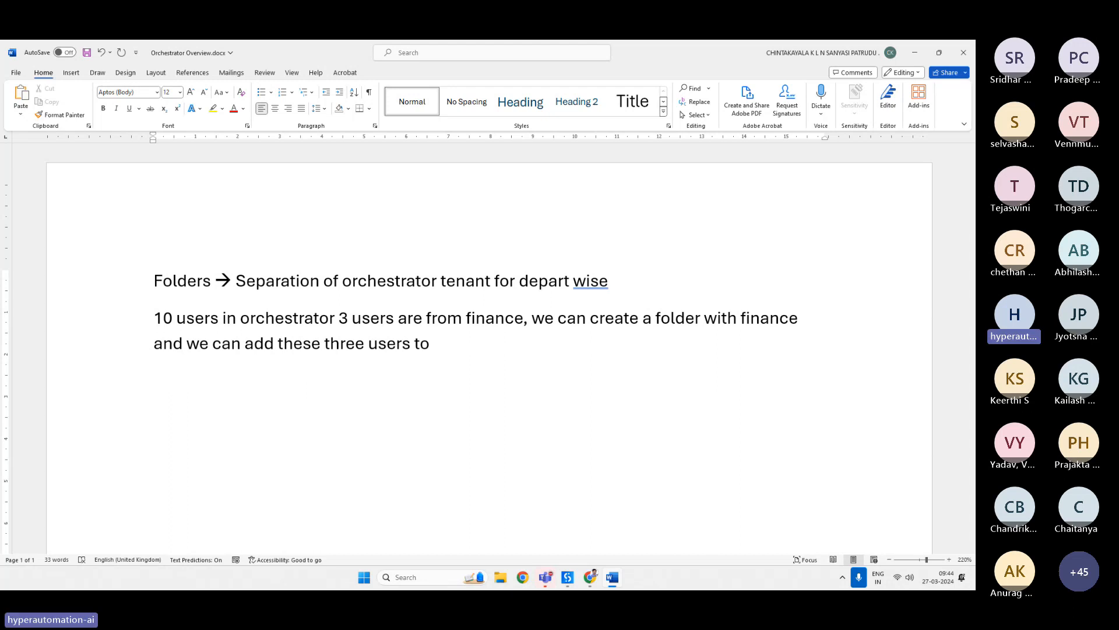
text( folder.)
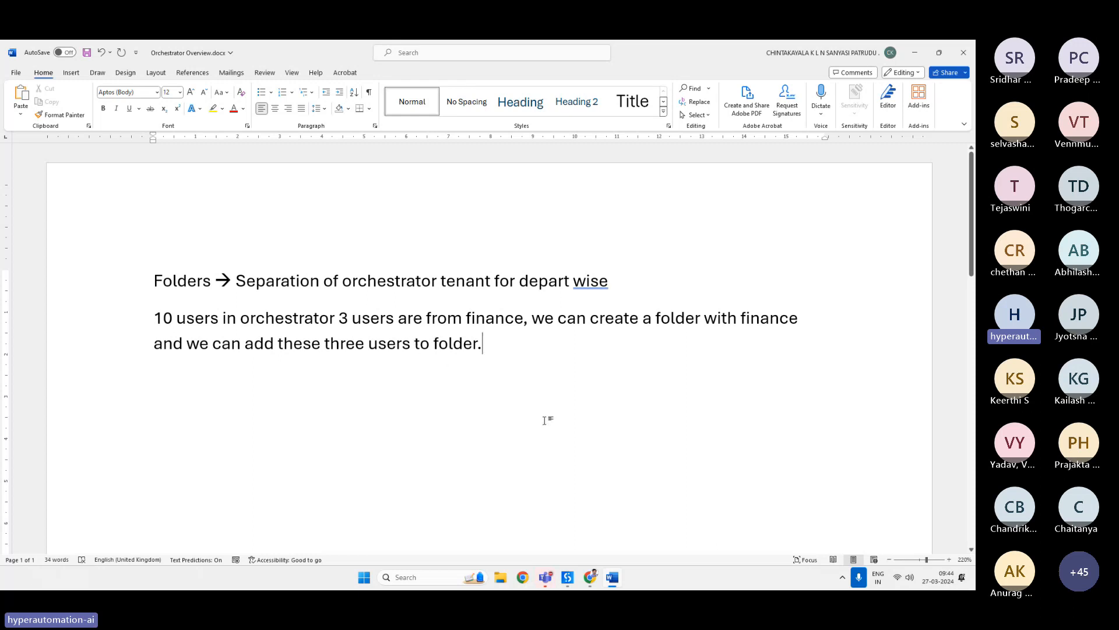
Switch to UiPath Orchestrator in the browser and create a new folder named Finance with the tenant package feed.
click(598, 585)
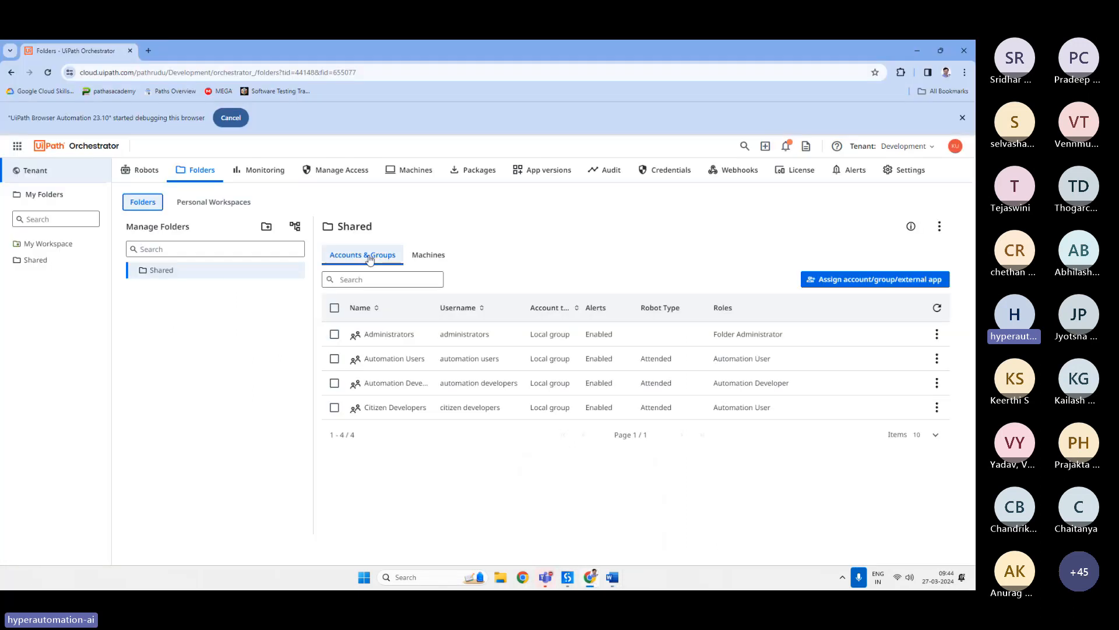
click(267, 227)
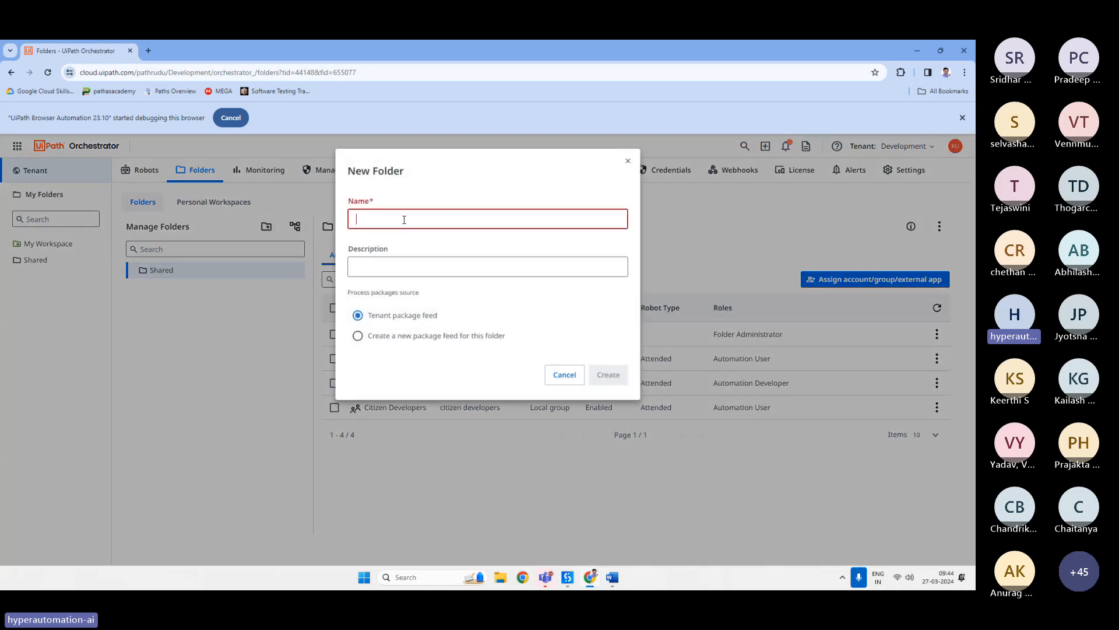
text(Fina)
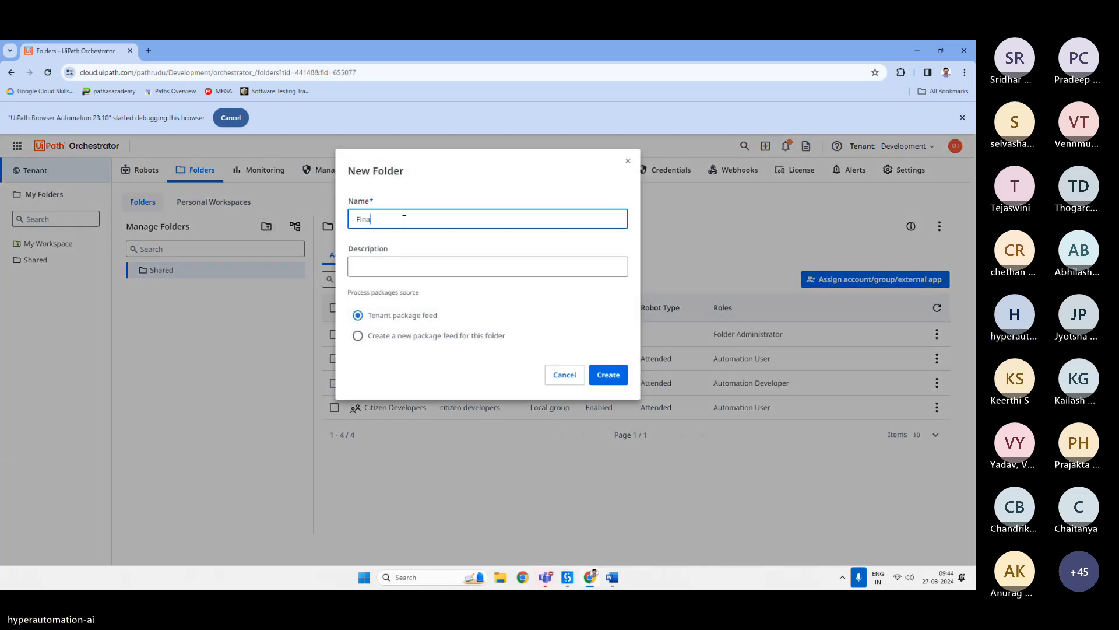
text(nce)
click(606, 375)
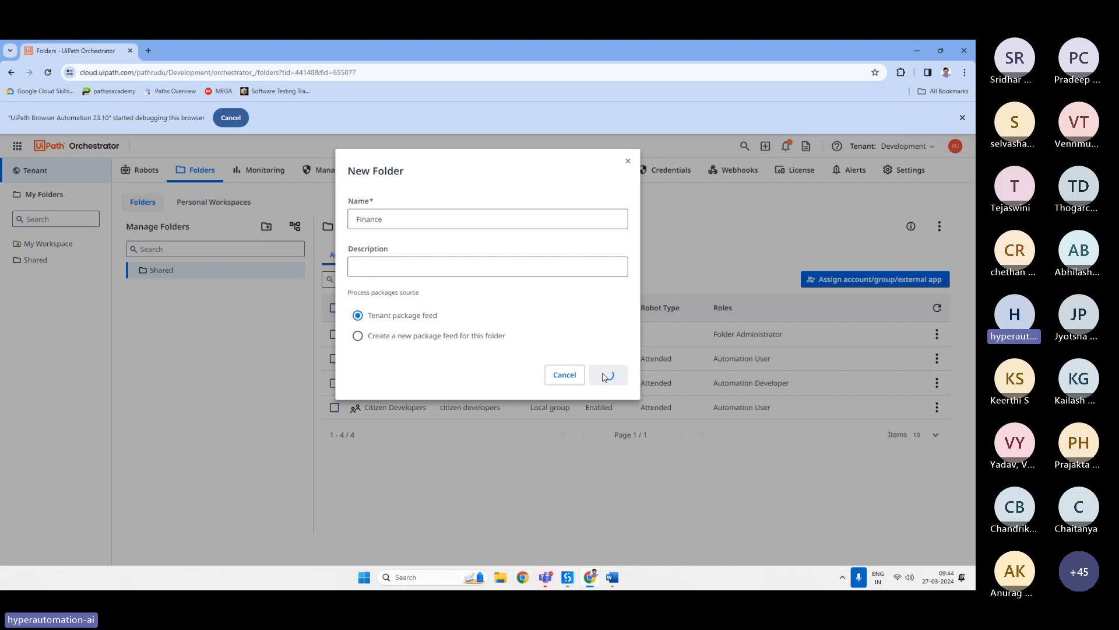
Browse the Finance folder's accounts and machines along with the tenant's Manage Access and Machines pages.
click(163, 271)
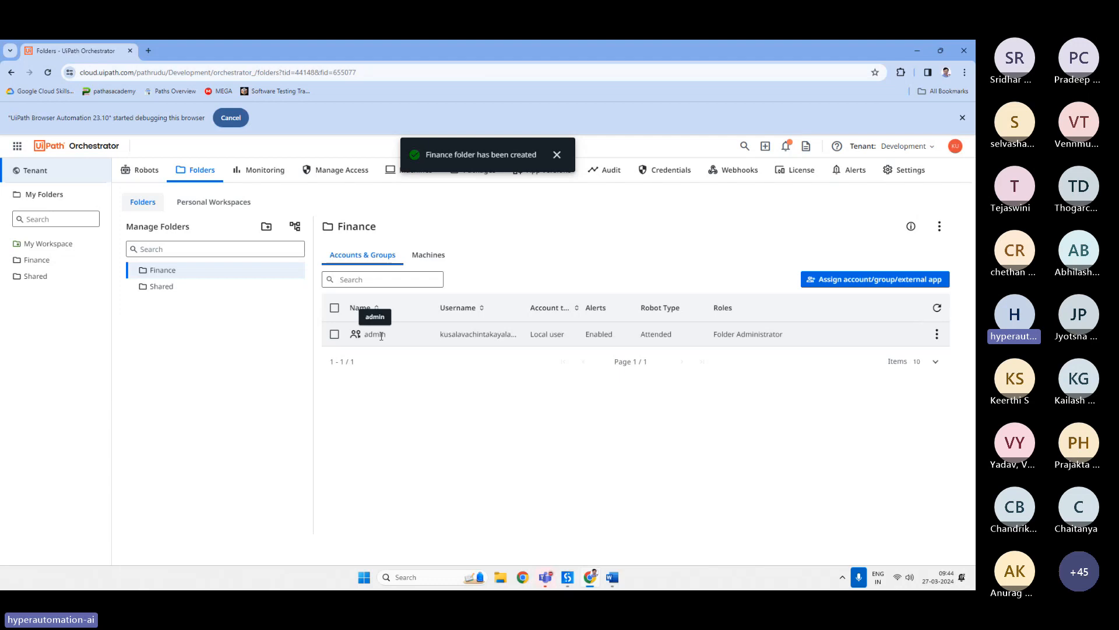
click(557, 155)
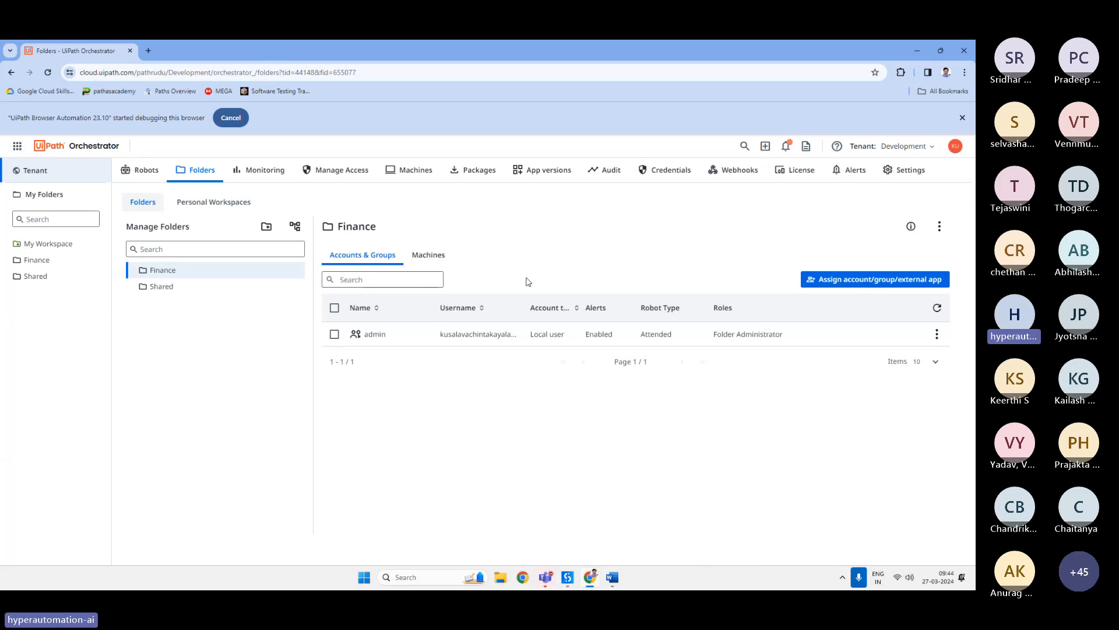
click(431, 261)
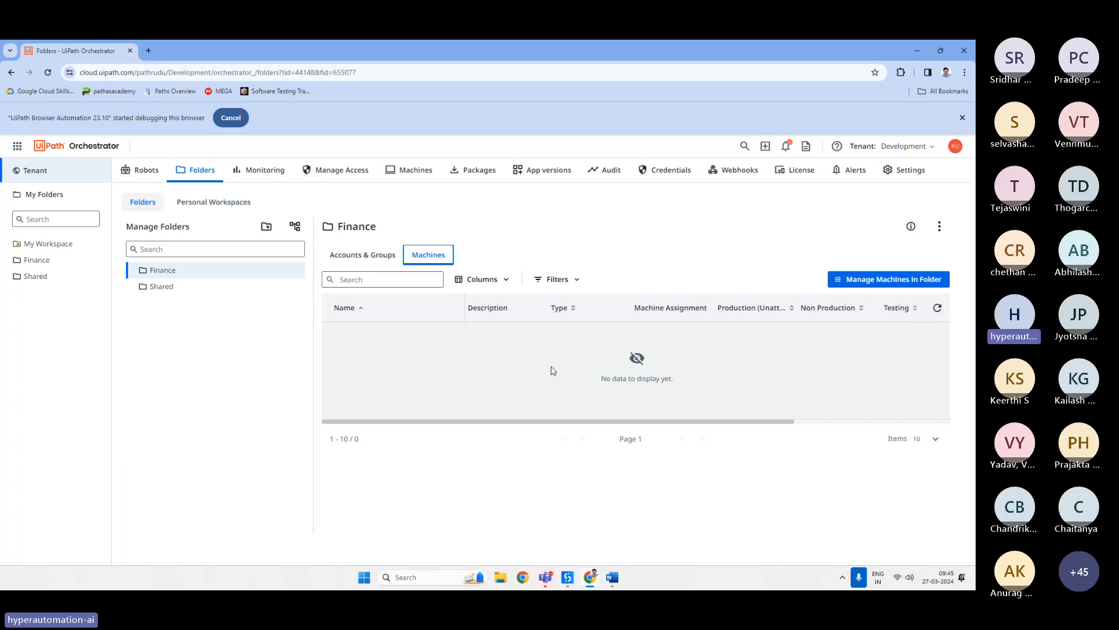
click(339, 171)
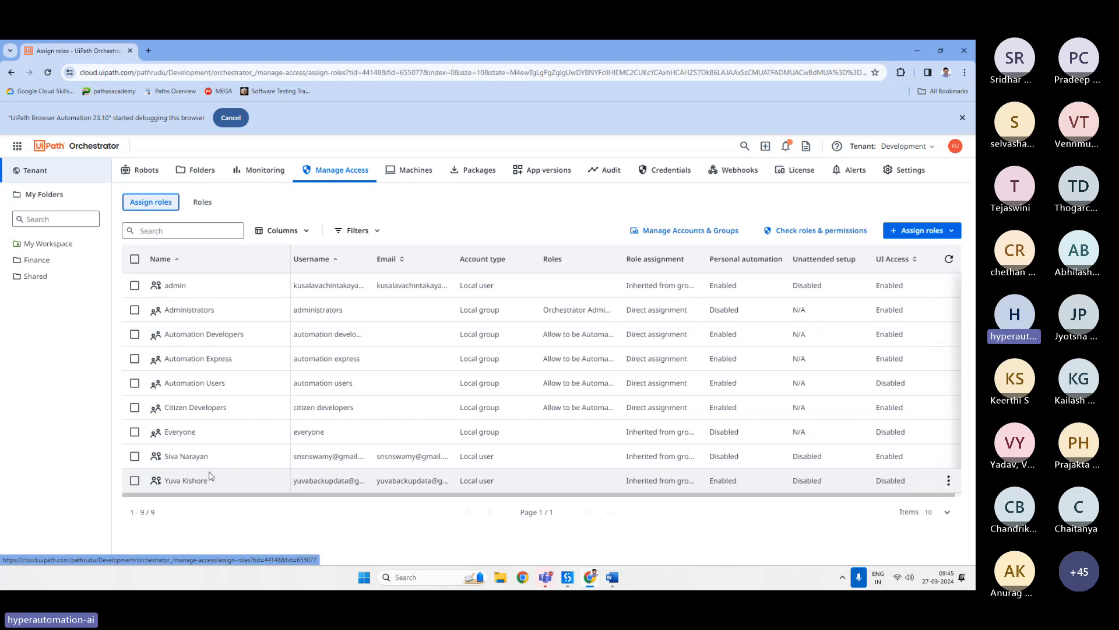
click(415, 170)
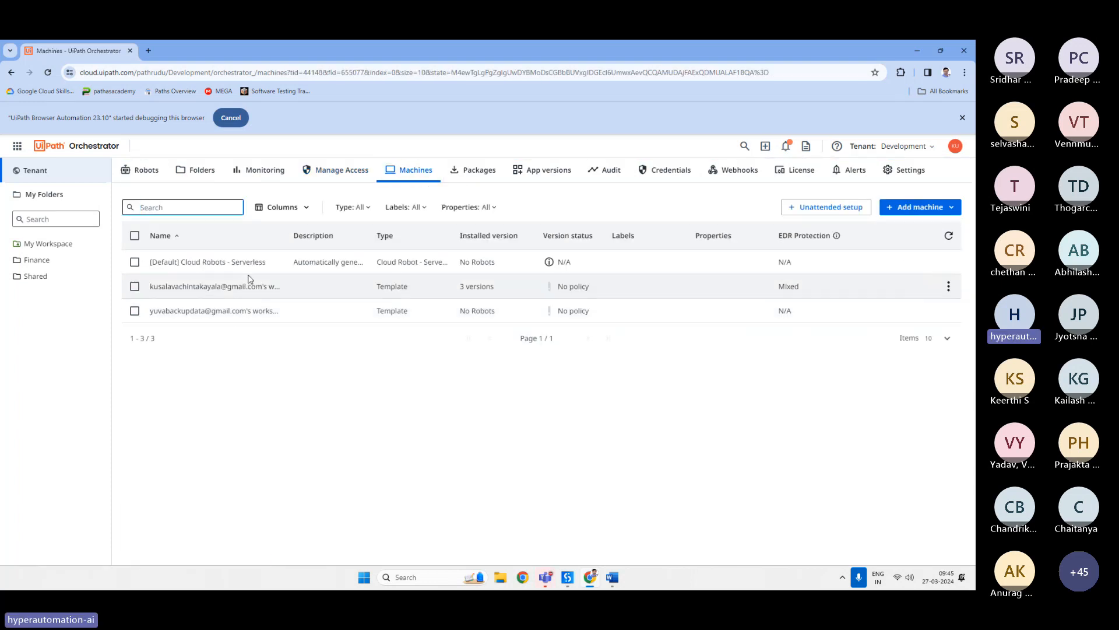
click(199, 169)
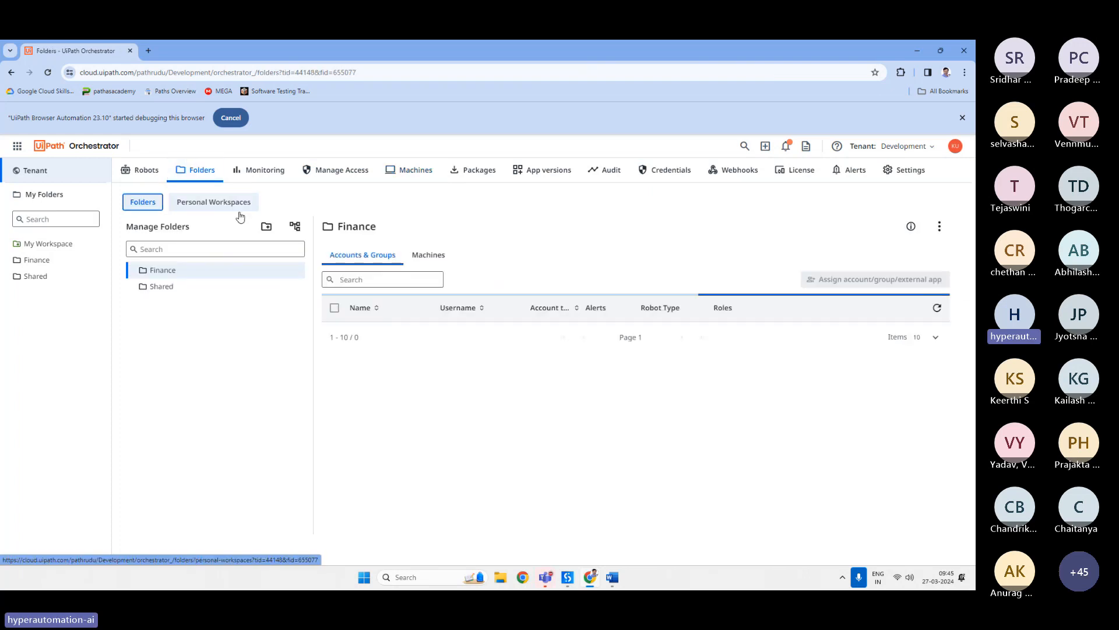
click(426, 258)
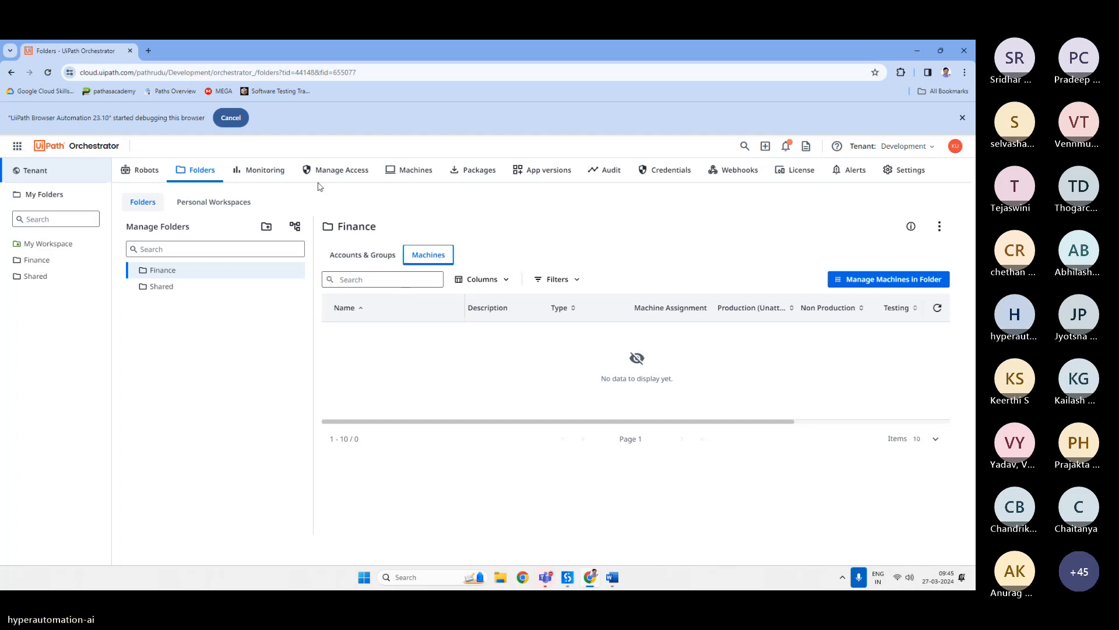
Browse the Monitoring section's Overview, Machines, Processes, Queues, SLA and License pages.
click(279, 173)
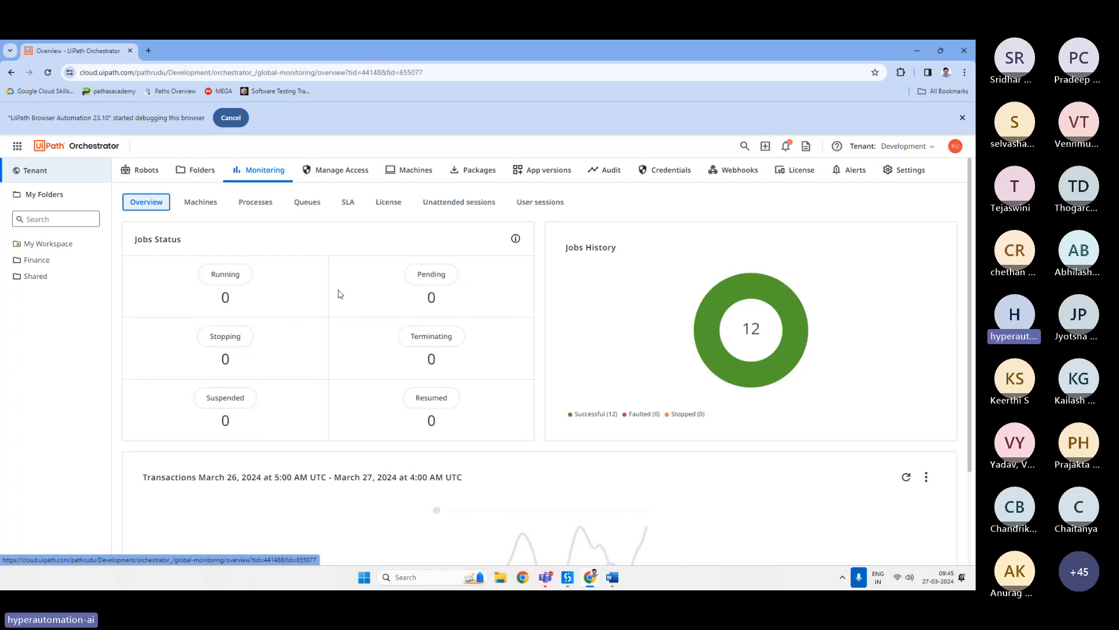
click(200, 203)
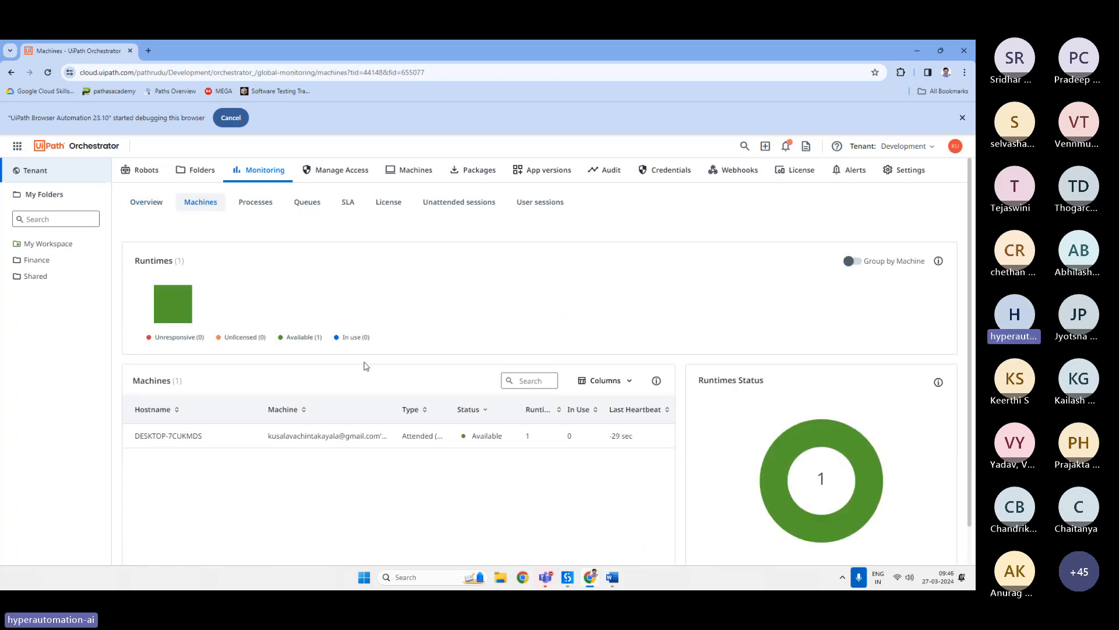
scroll(366, 367, down, 1)
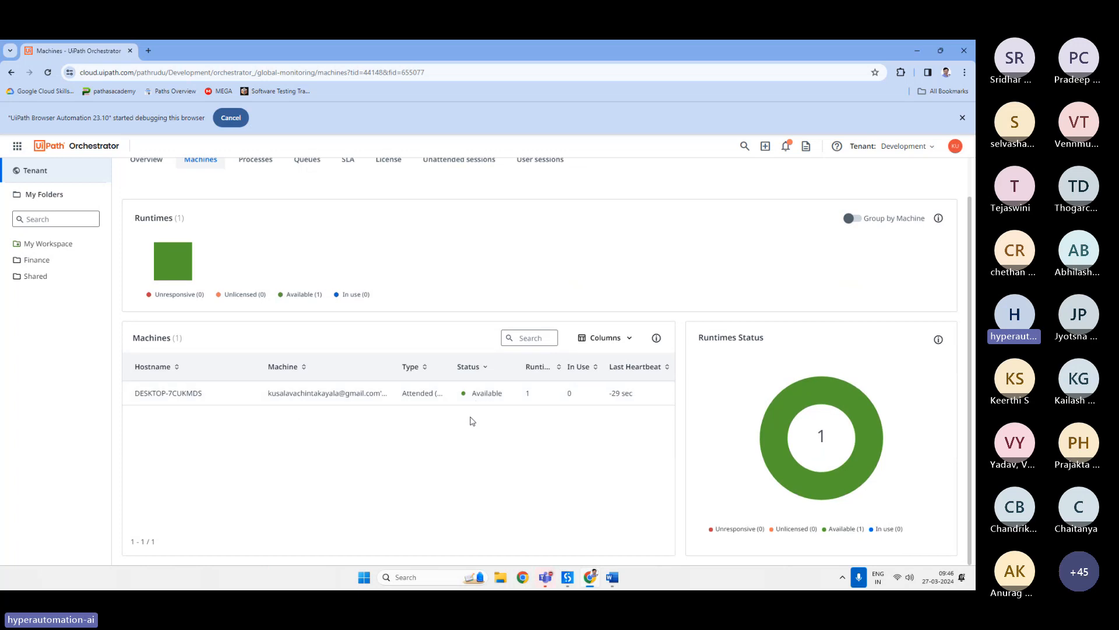
scroll(461, 429, up, 1)
click(255, 204)
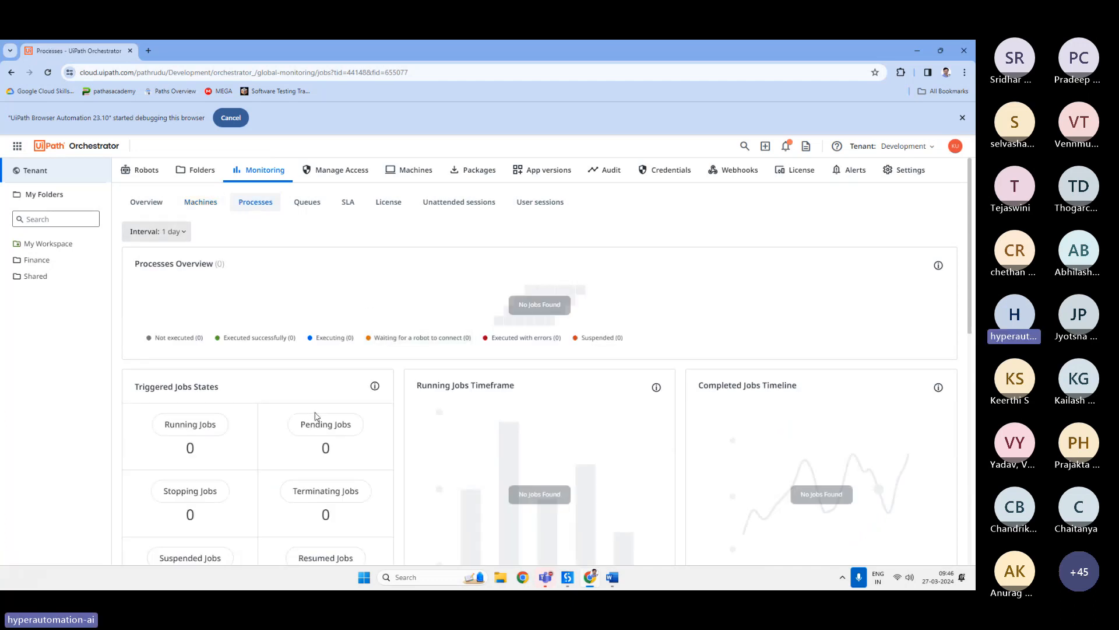
click(309, 202)
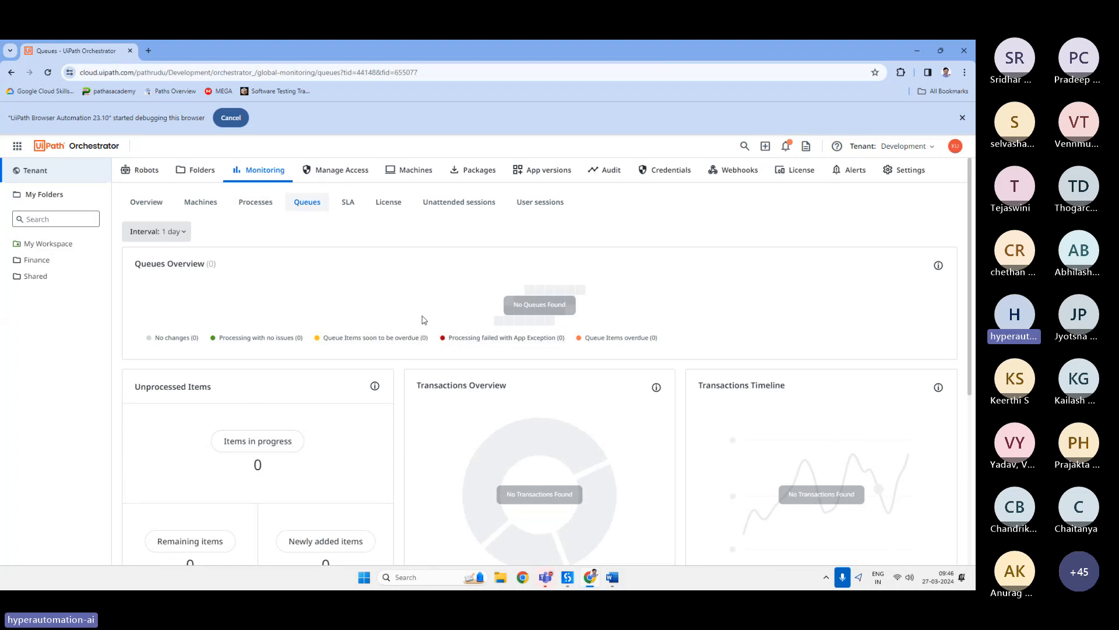
click(348, 201)
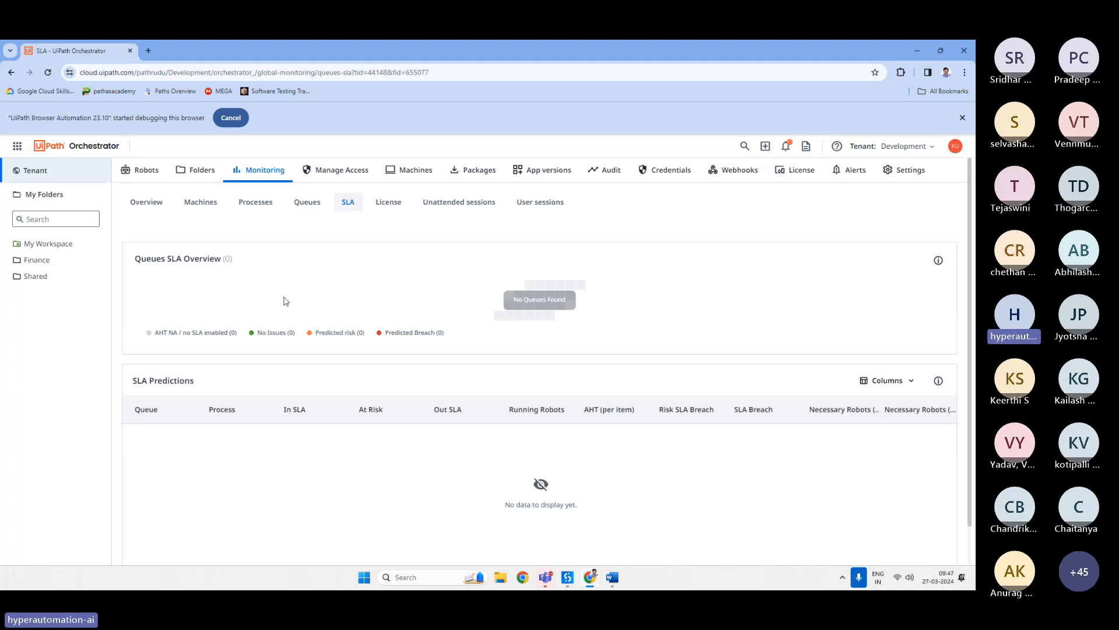
click(392, 208)
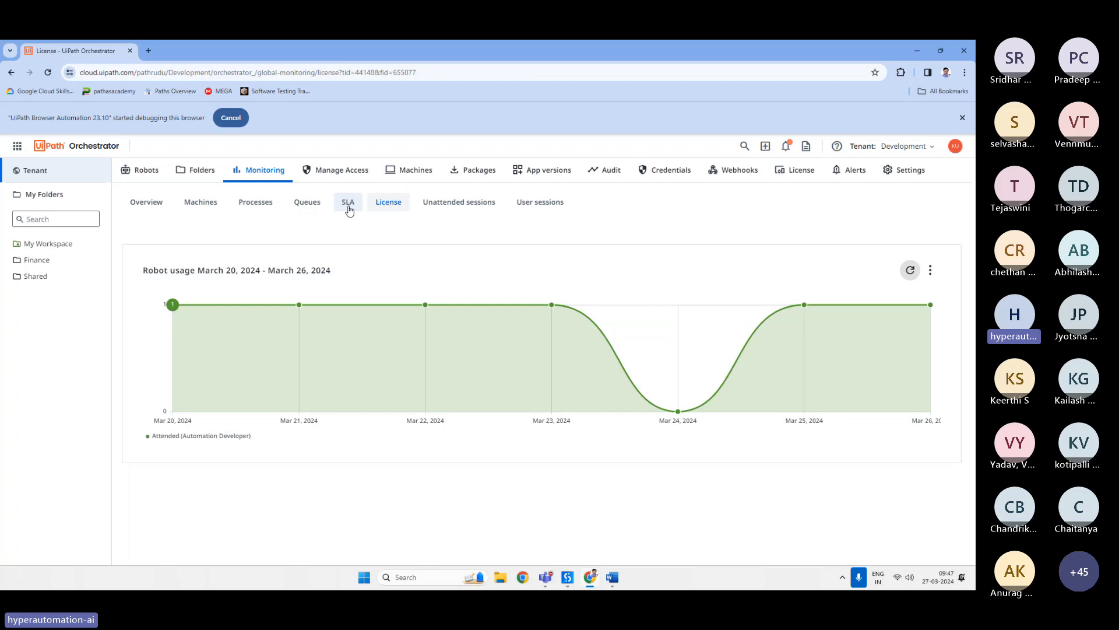
Browse the tenant's Manage Access, Machines, Packages and App versions pages.
click(342, 170)
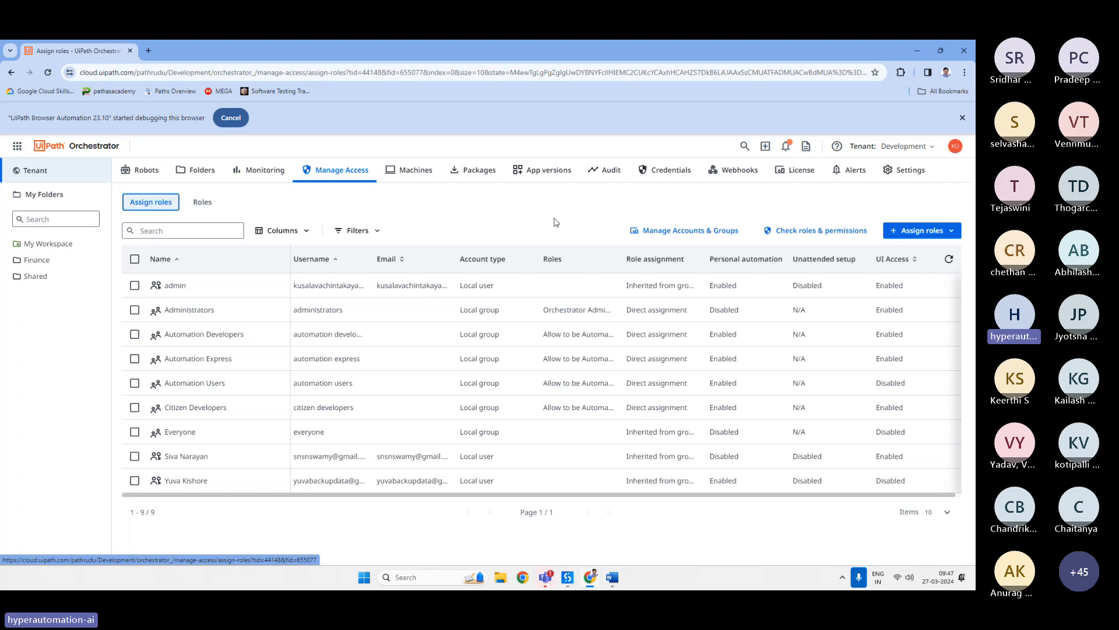
click(423, 181)
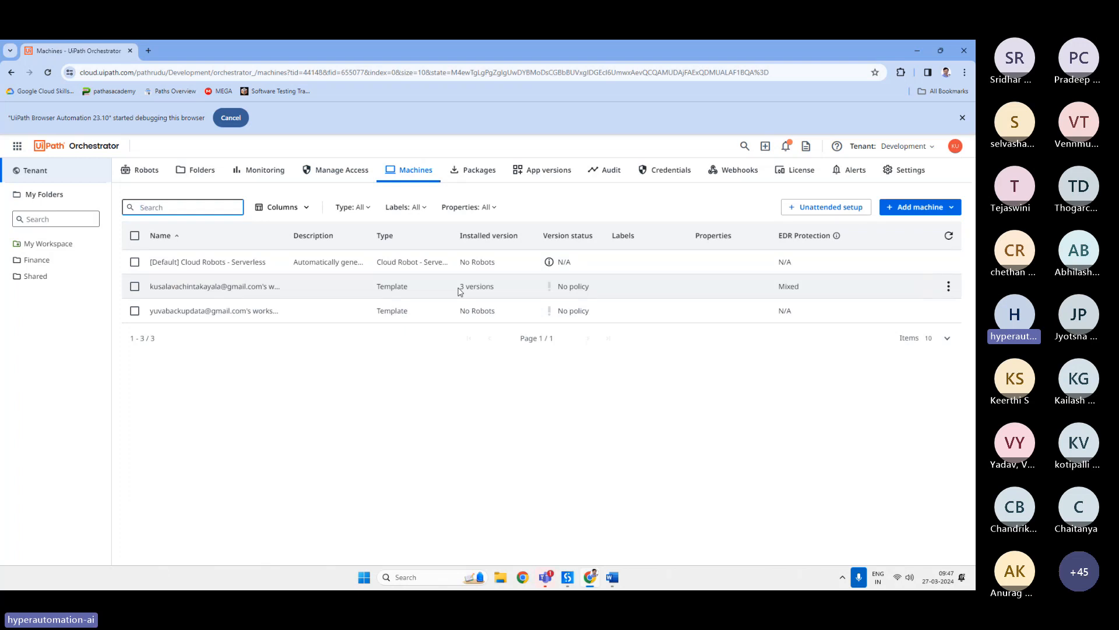
click(483, 169)
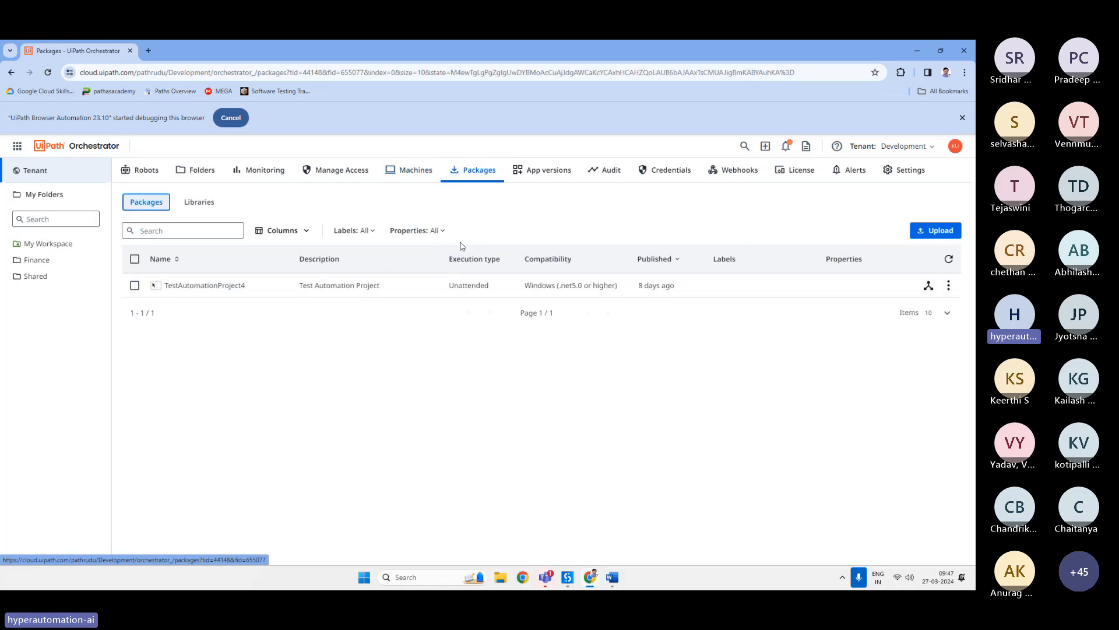
click(552, 173)
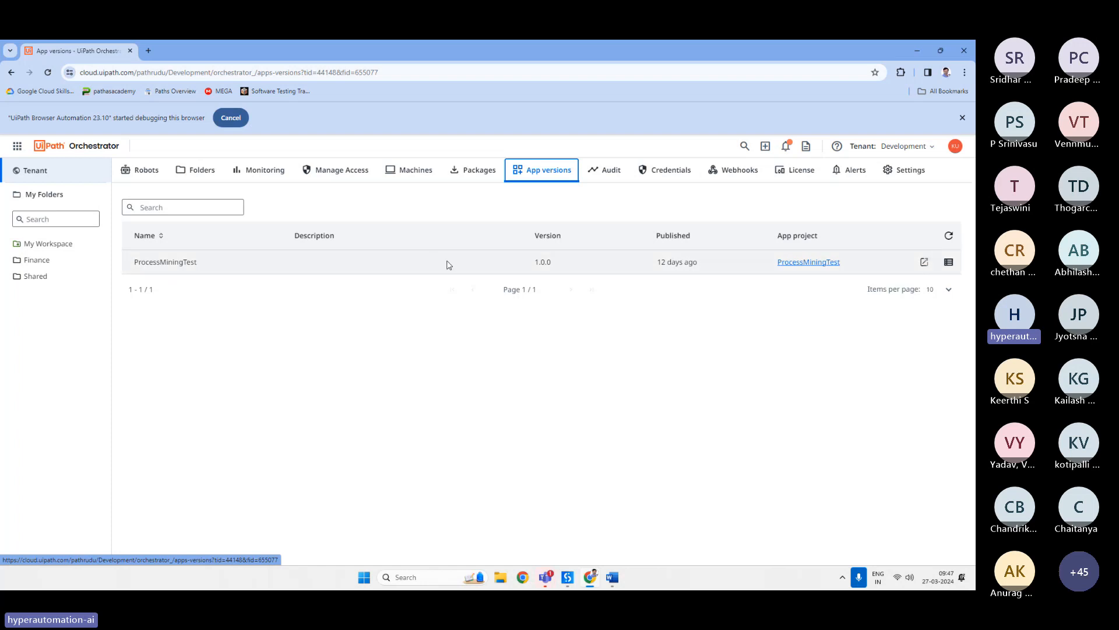
Open the Audit page and examine the entry for the Finance folder's creation.
click(607, 177)
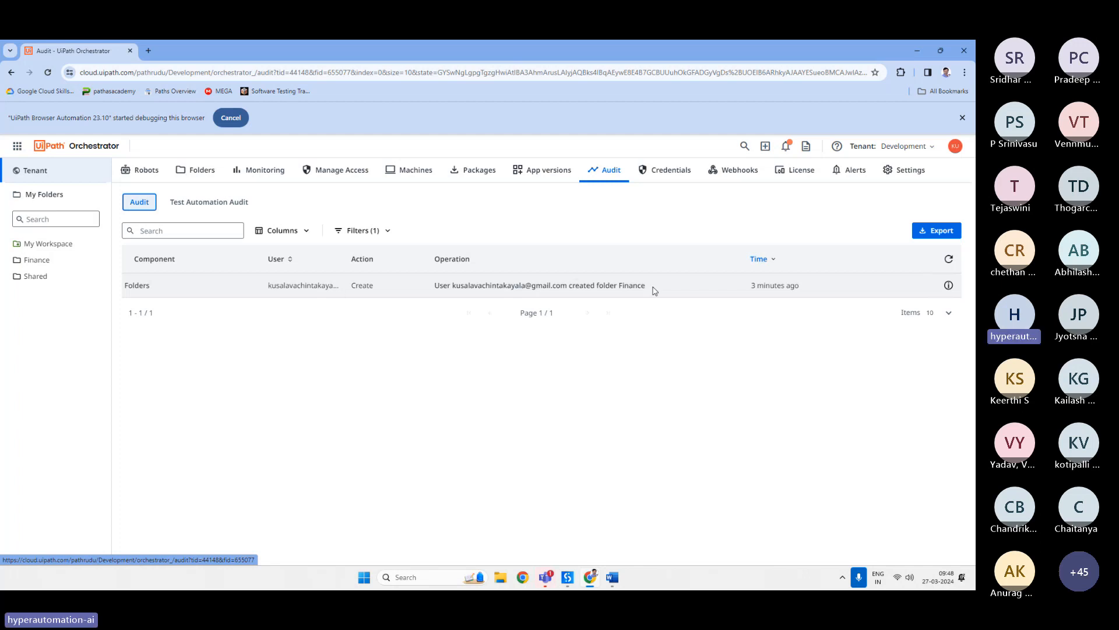
drag(655, 290, 630, 287)
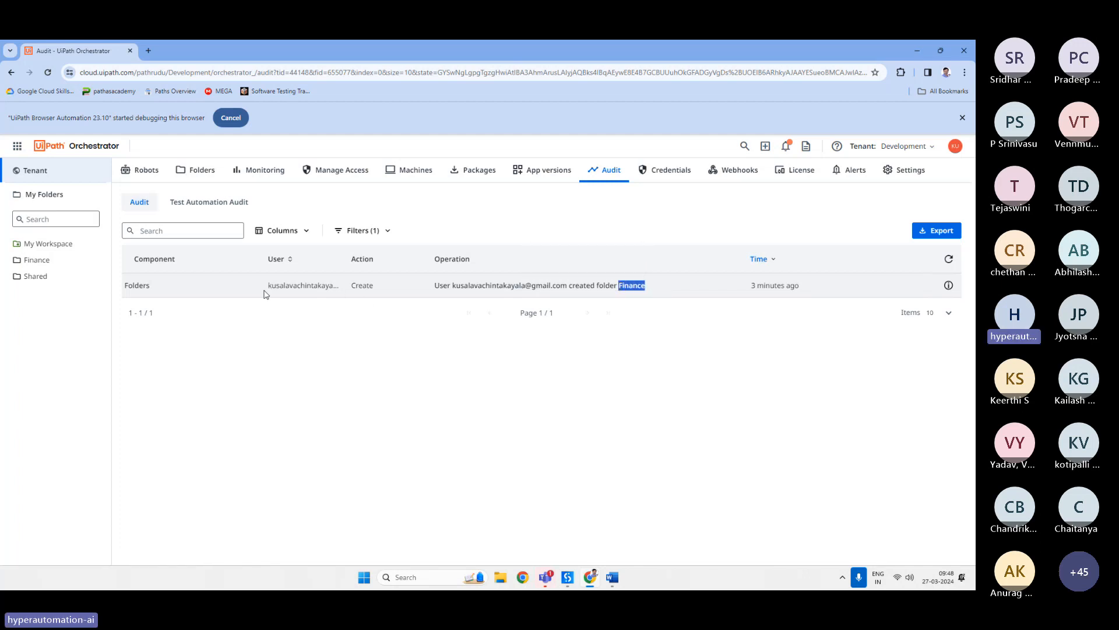
drag(263, 286, 323, 286)
click(351, 339)
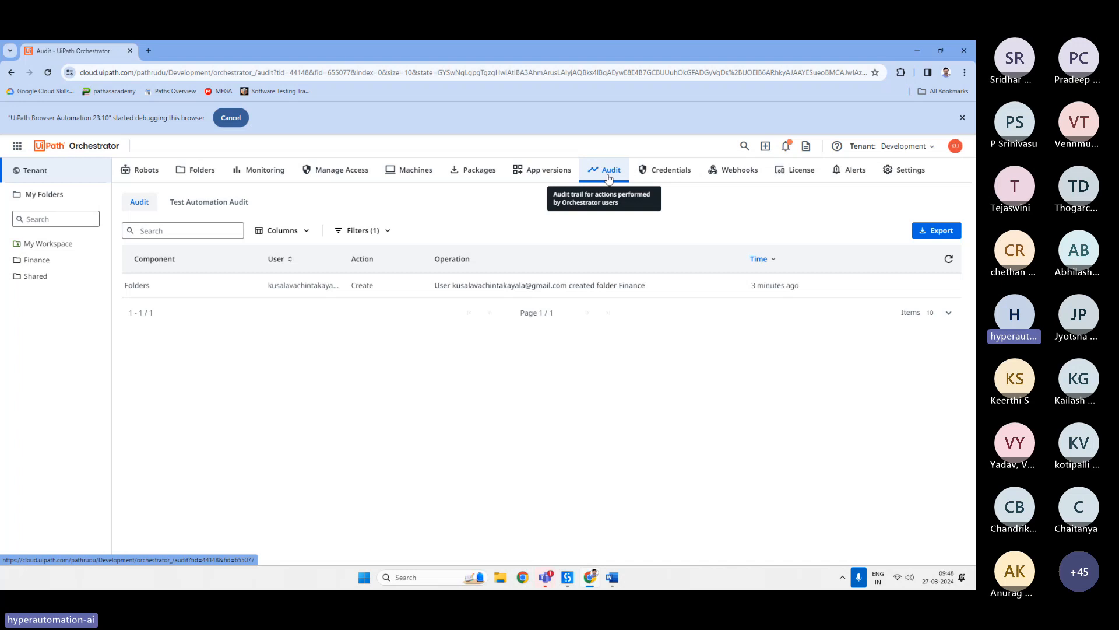
Open the Add Credential Store form from Credentials, review the store Type options, and return to Stores.
click(674, 176)
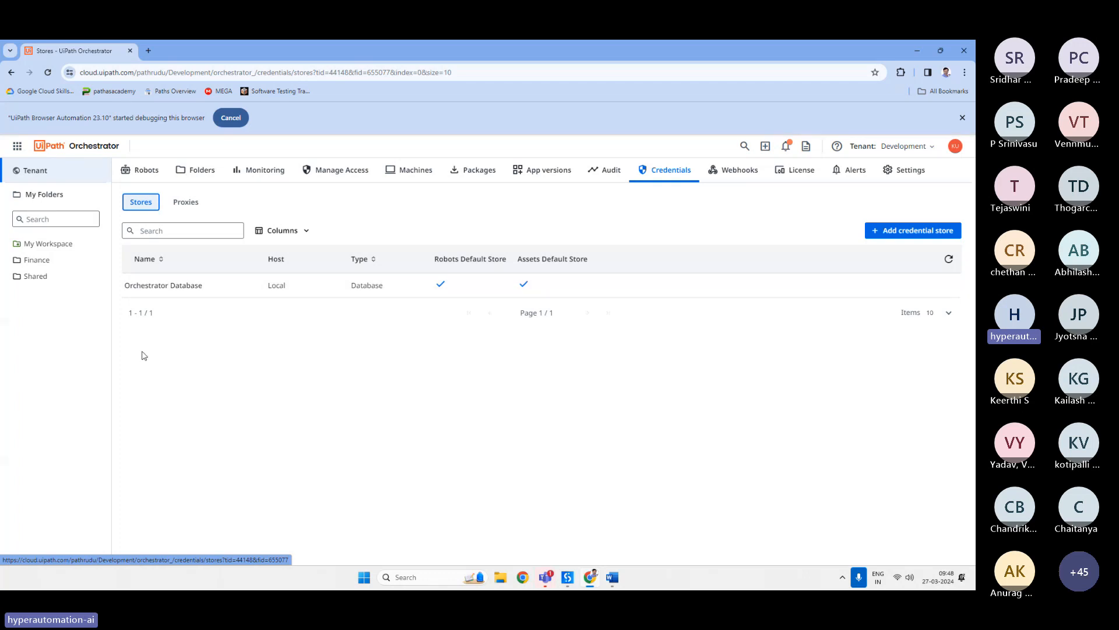
click(913, 231)
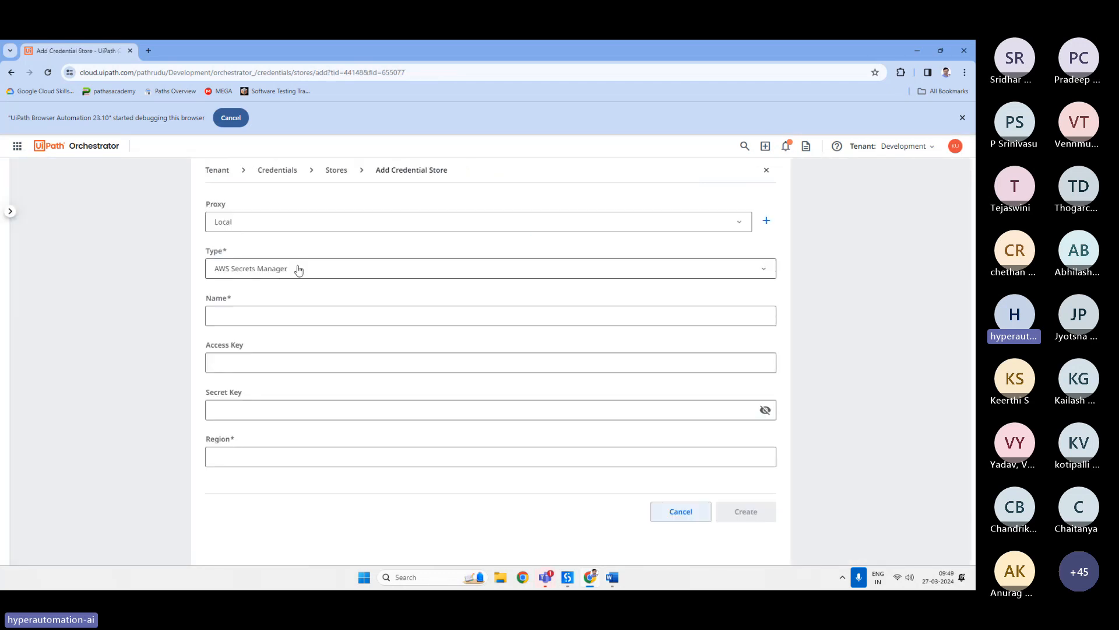
click(299, 269)
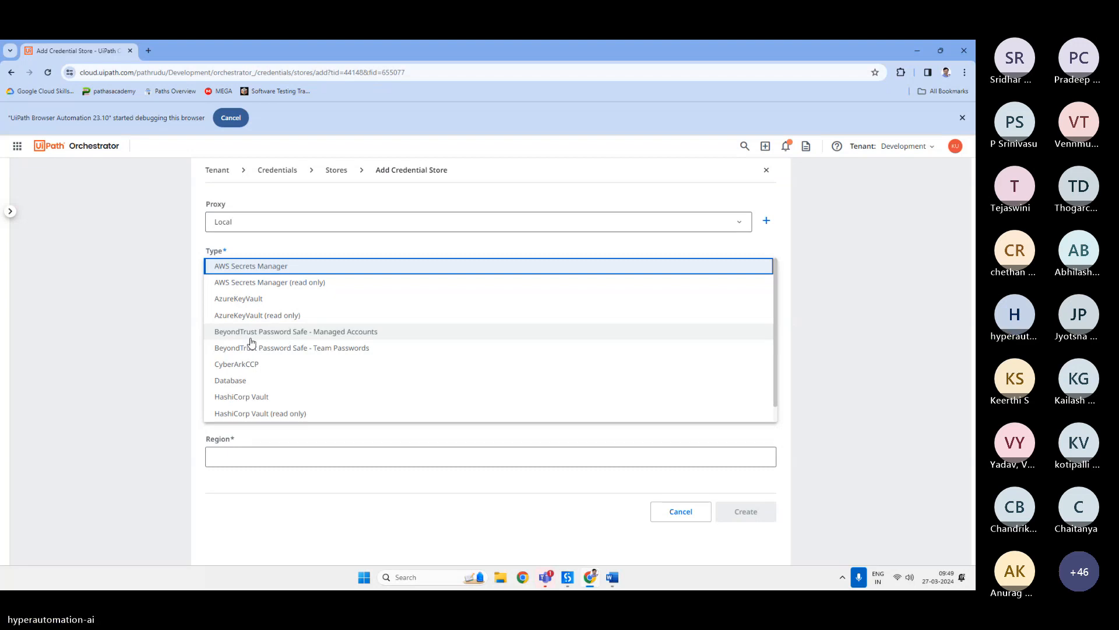
click(862, 303)
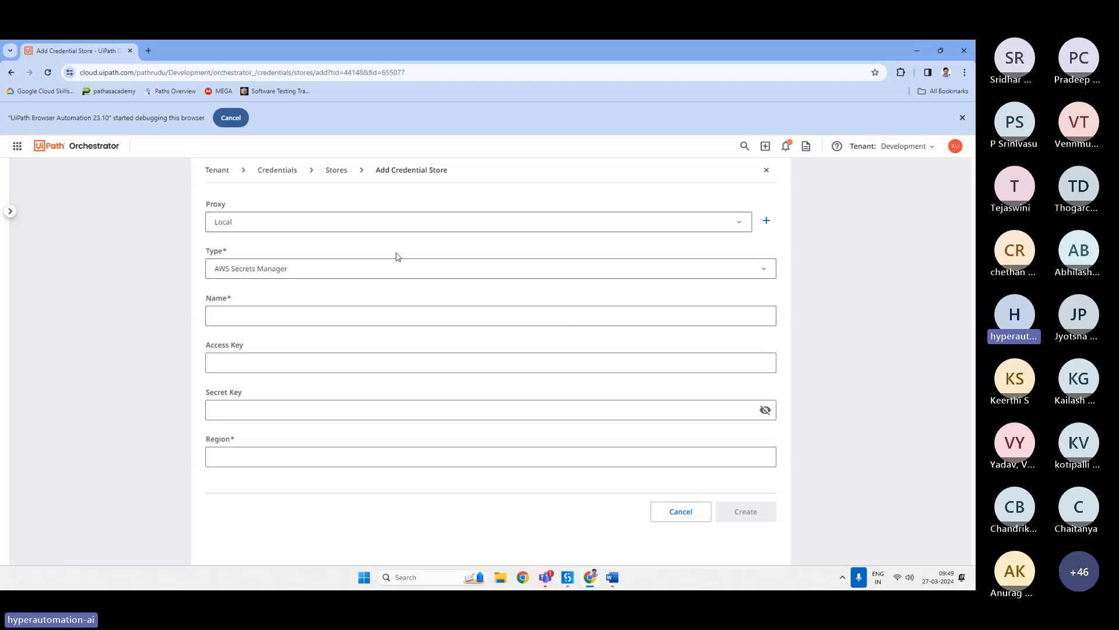
click(334, 170)
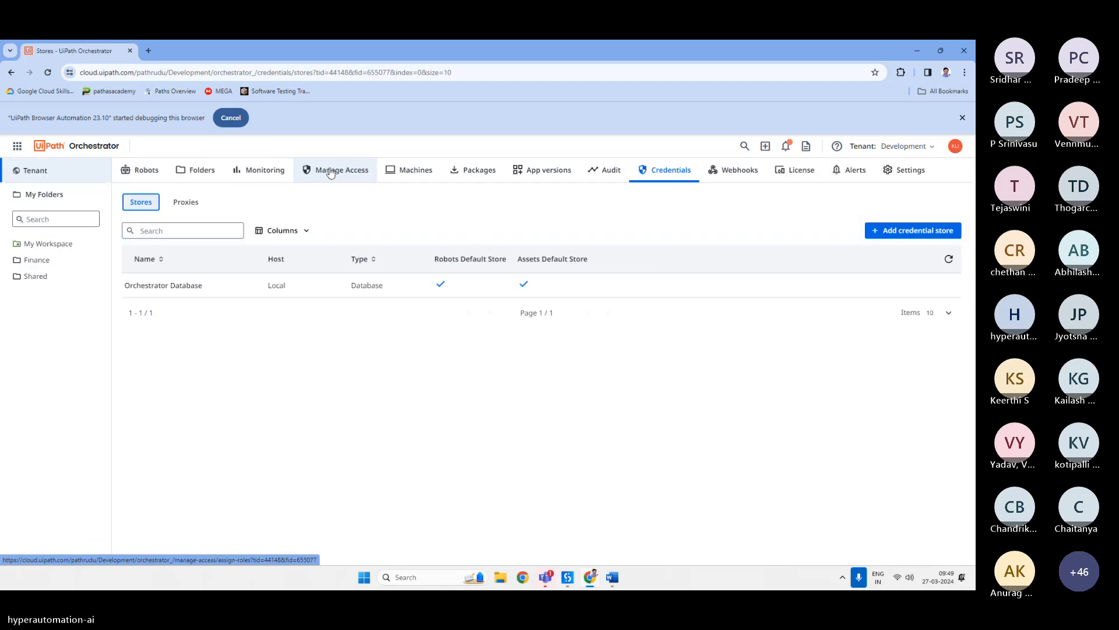
Browse the Webhooks and License pages and glance at the product navigation menu.
click(741, 170)
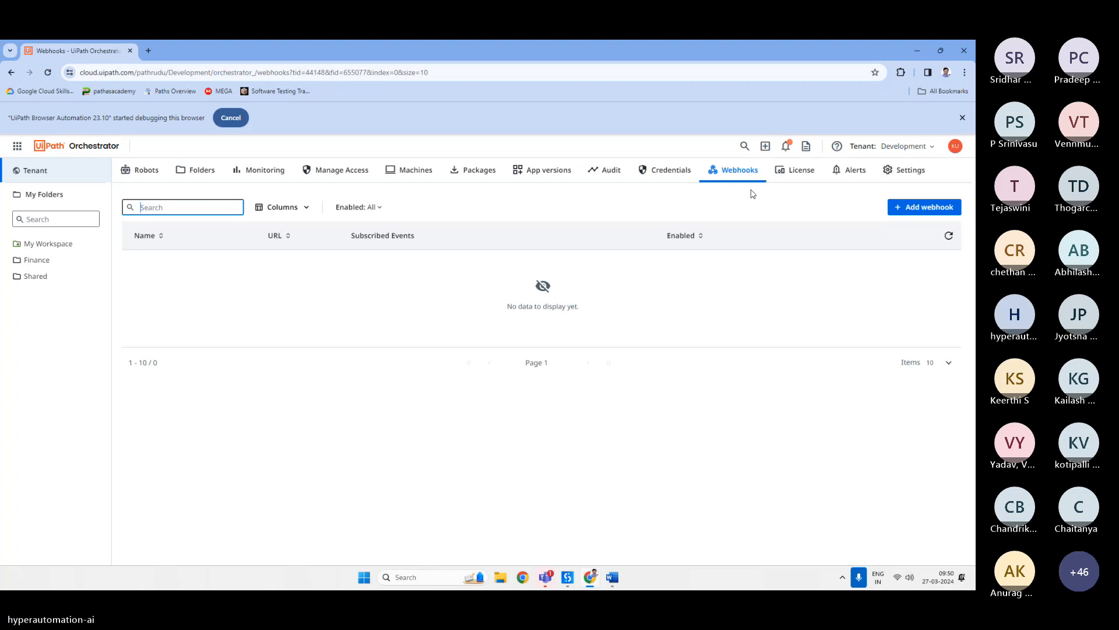
click(795, 172)
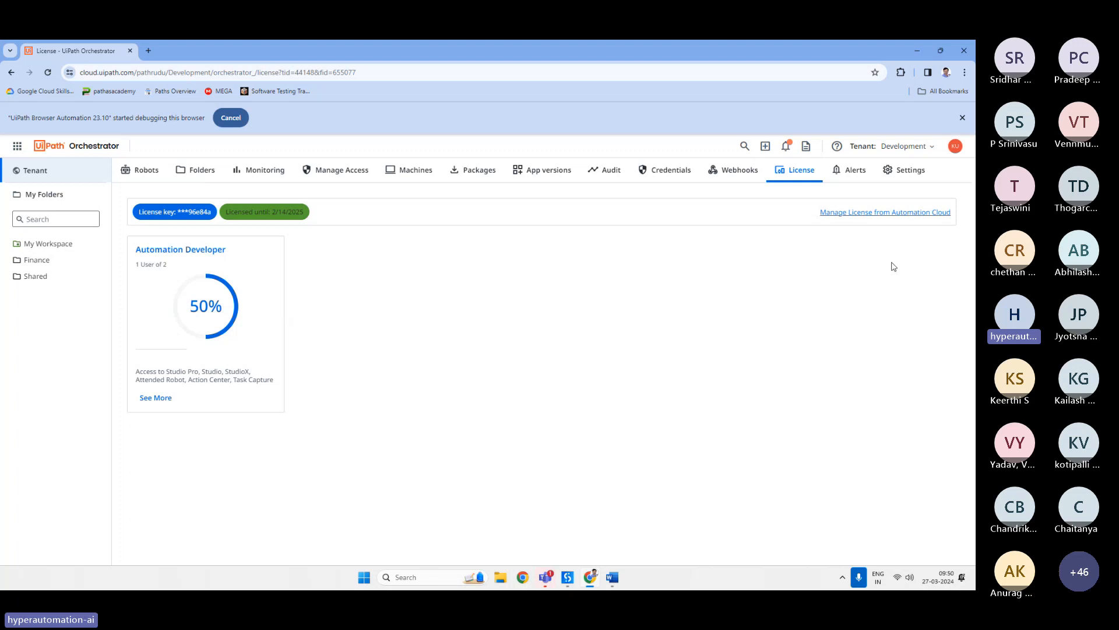
click(18, 147)
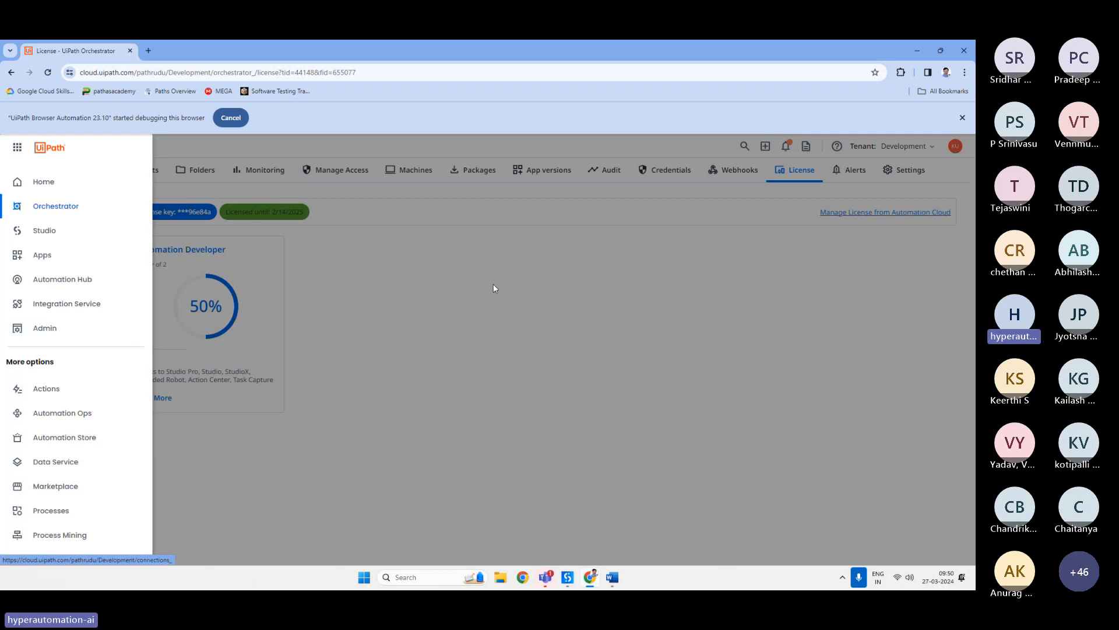
click(531, 275)
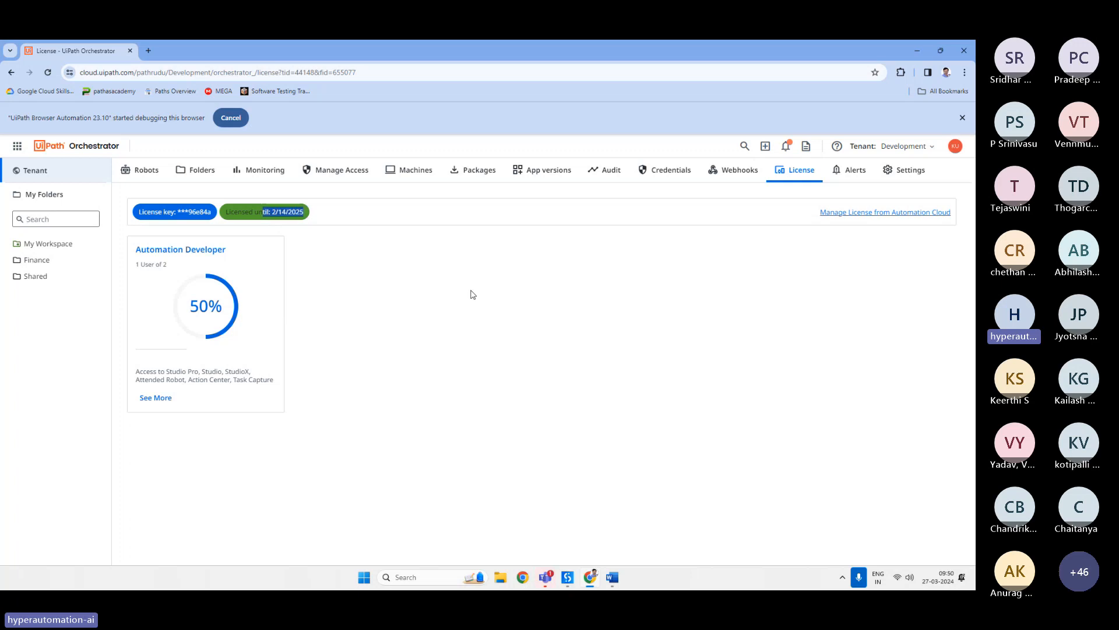
Open Alerts and set the State and Time filters to All to list every alert.
click(865, 167)
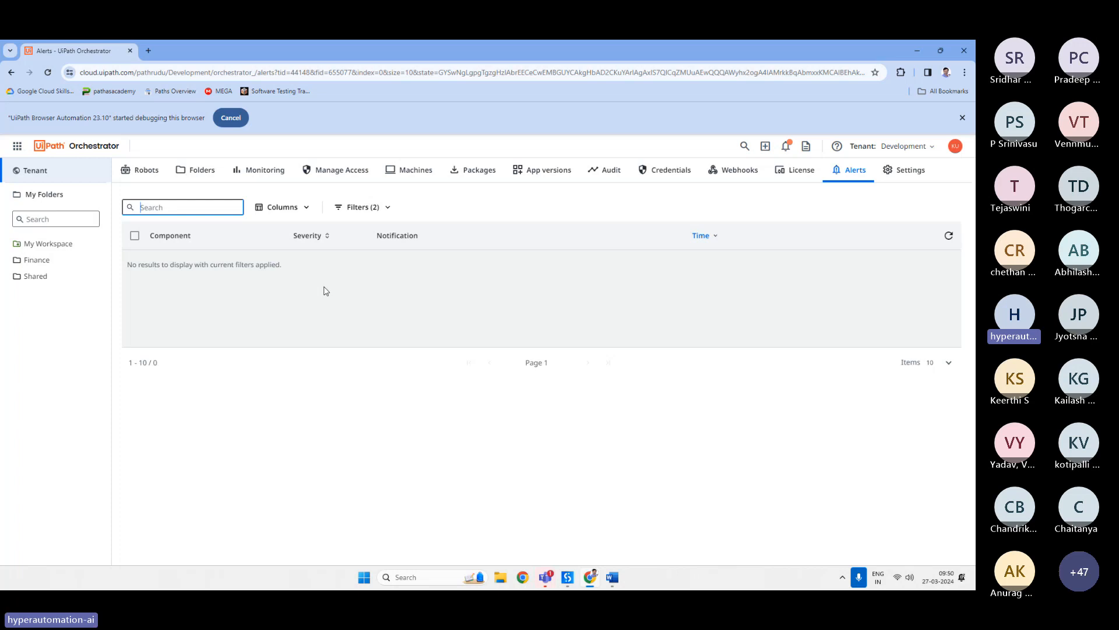
click(362, 207)
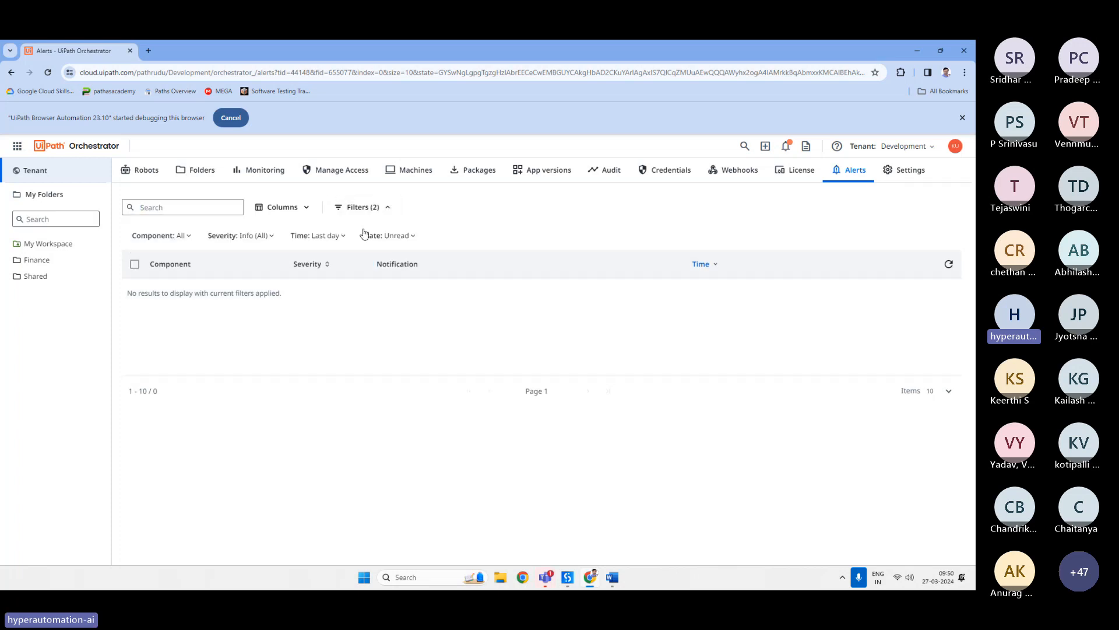
click(364, 235)
click(393, 233)
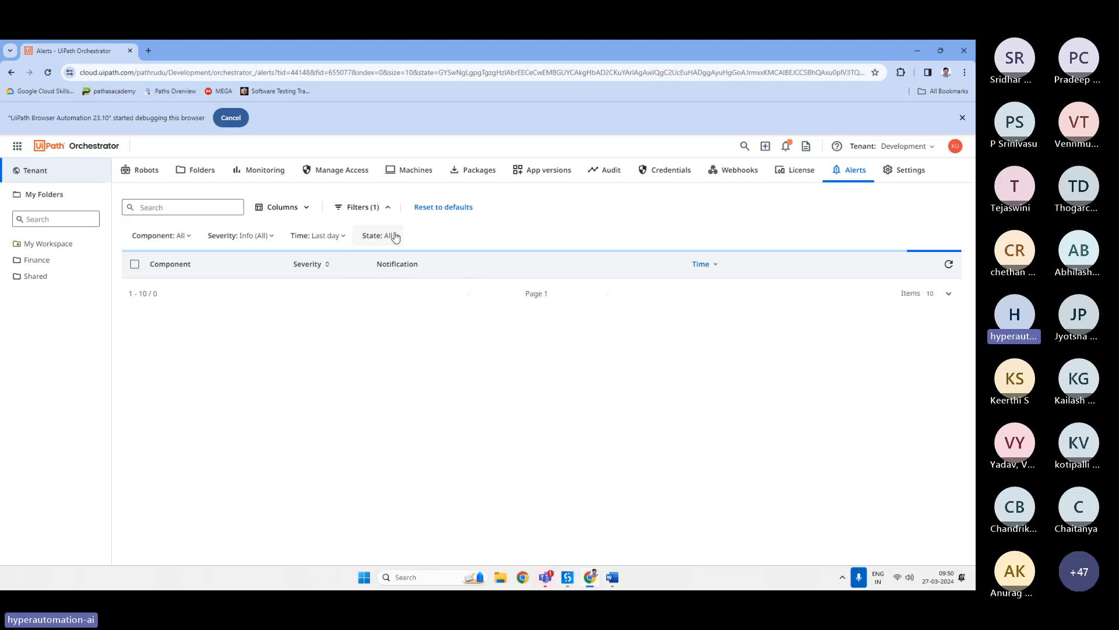
click(328, 235)
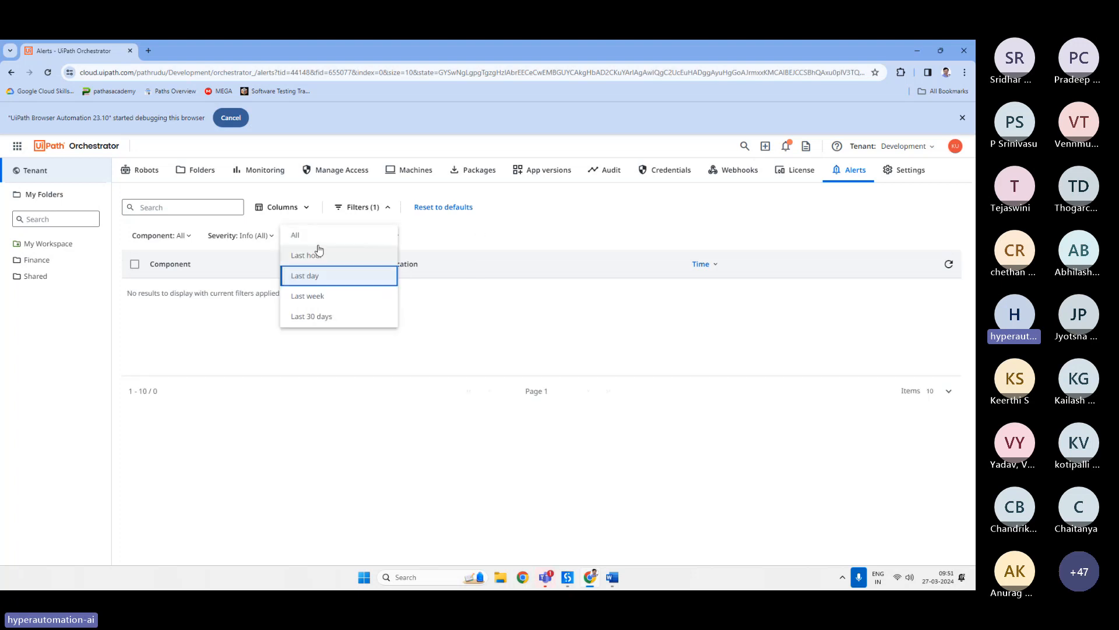
click(313, 239)
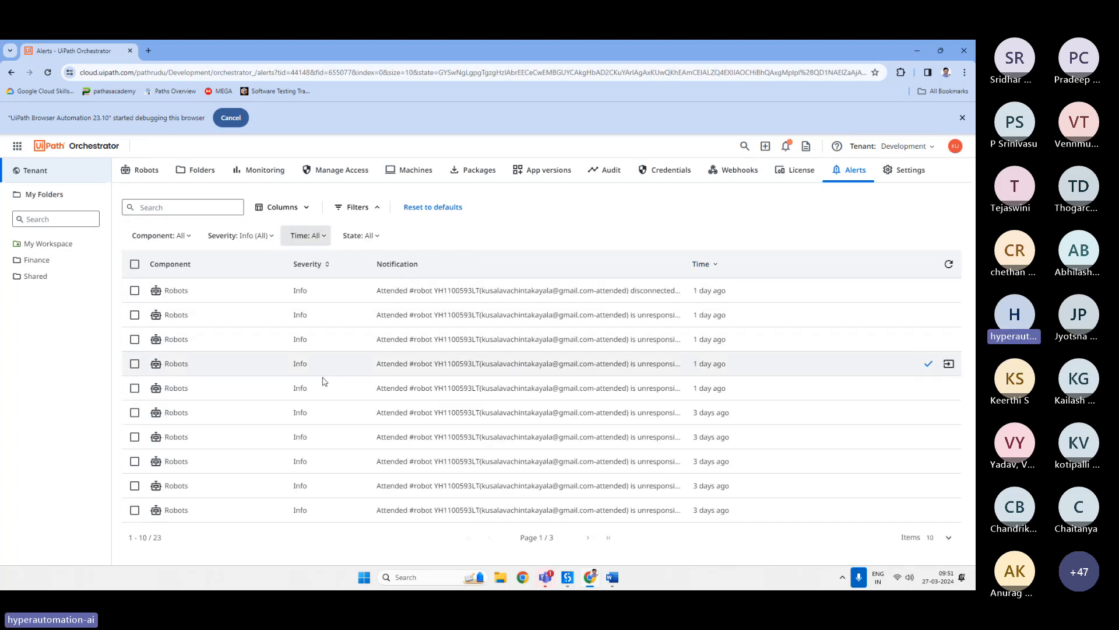
drag(444, 290, 398, 290)
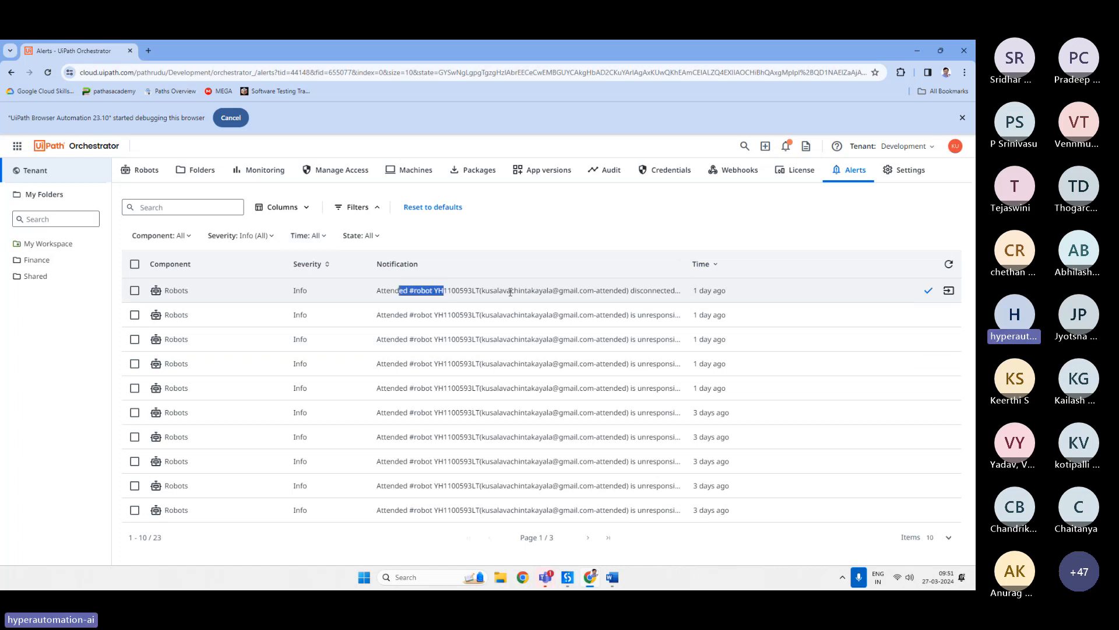
click(571, 290)
Open tenant Settings and review the General and Deployment tabs.
click(900, 178)
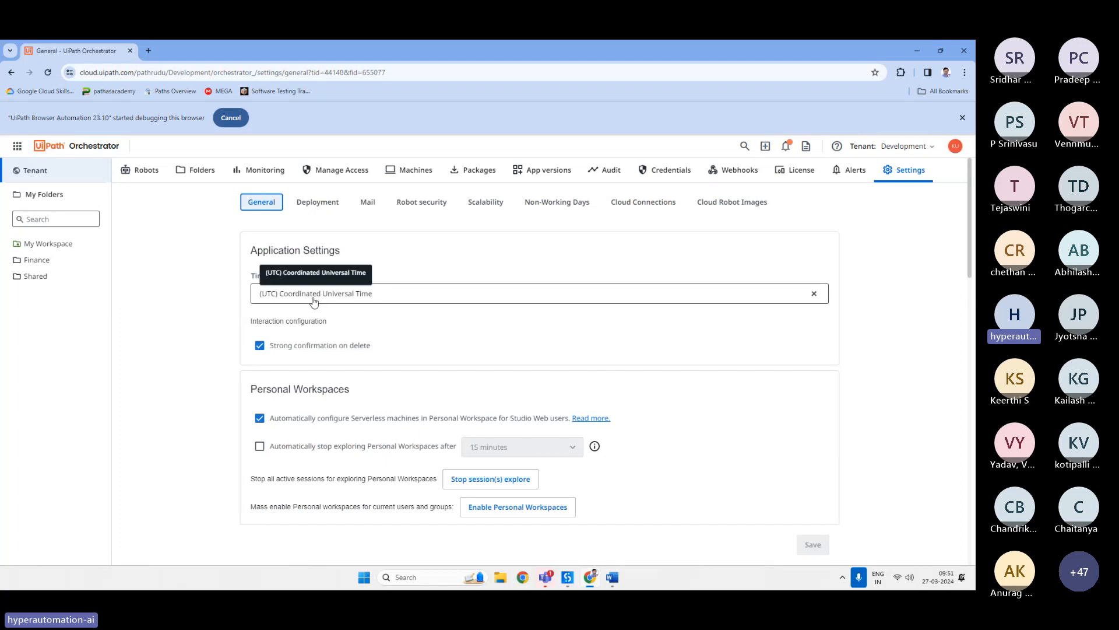
click(319, 209)
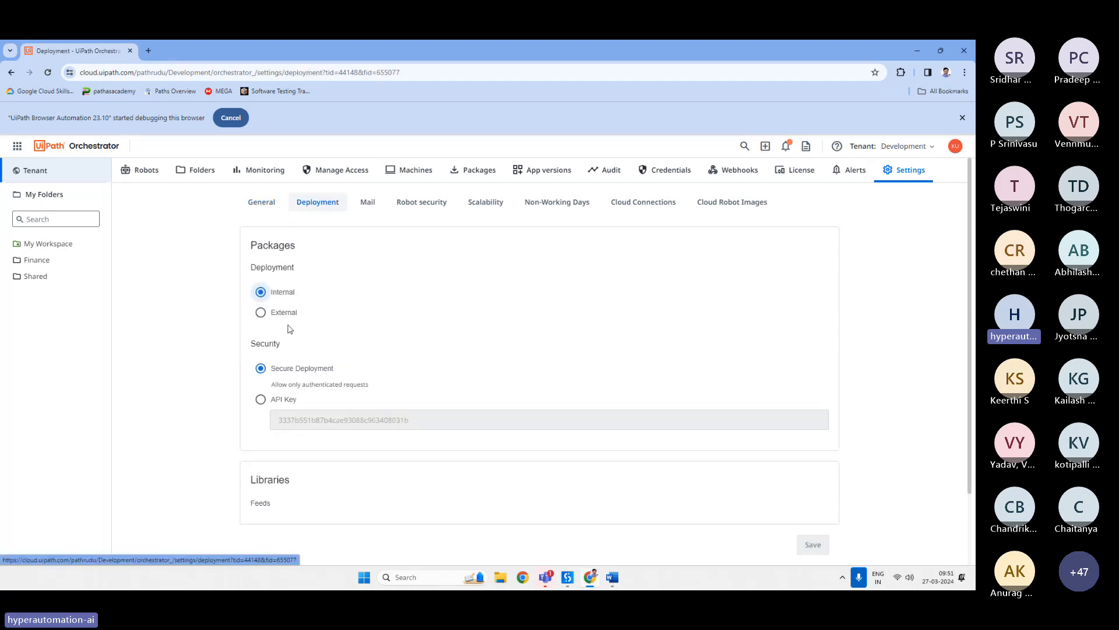
scroll(278, 308, down, 1)
scroll(278, 308, down, 1)
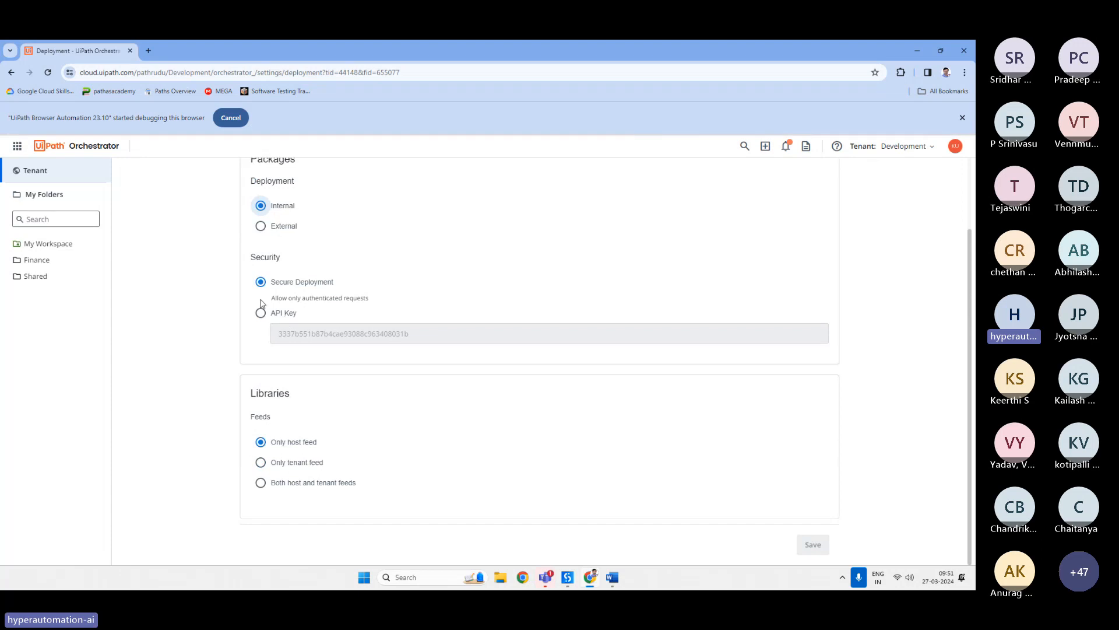
scroll(261, 331, up, 2)
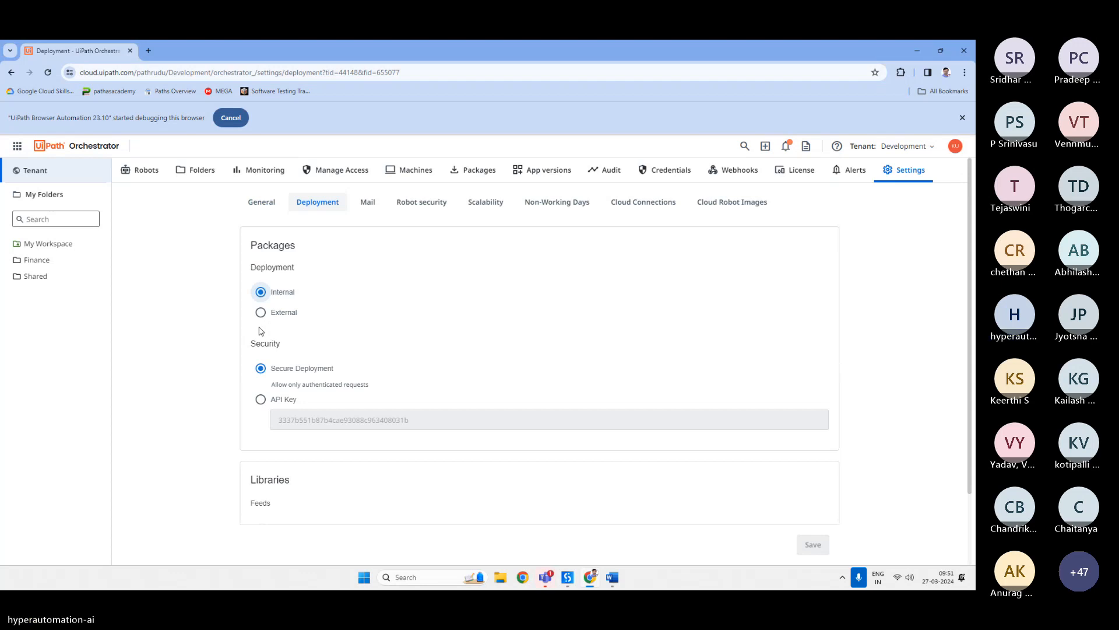
Review the Mail, Robot security, Scalability, Non-Working Days, Cloud Connections and Cloud Robot Images settings tabs.
click(370, 204)
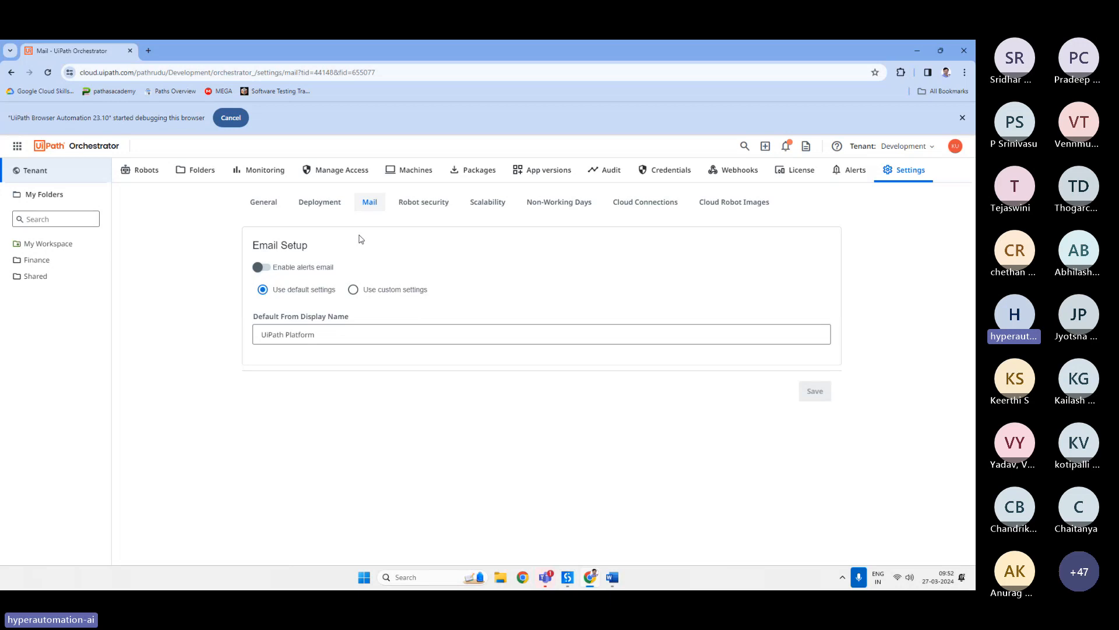
click(419, 207)
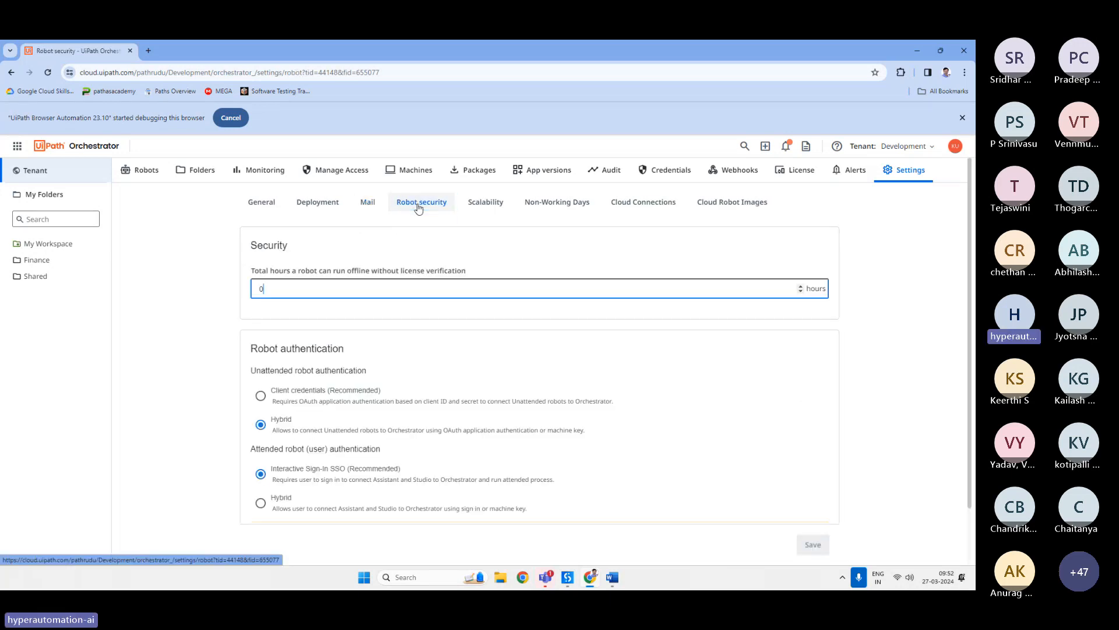
click(494, 207)
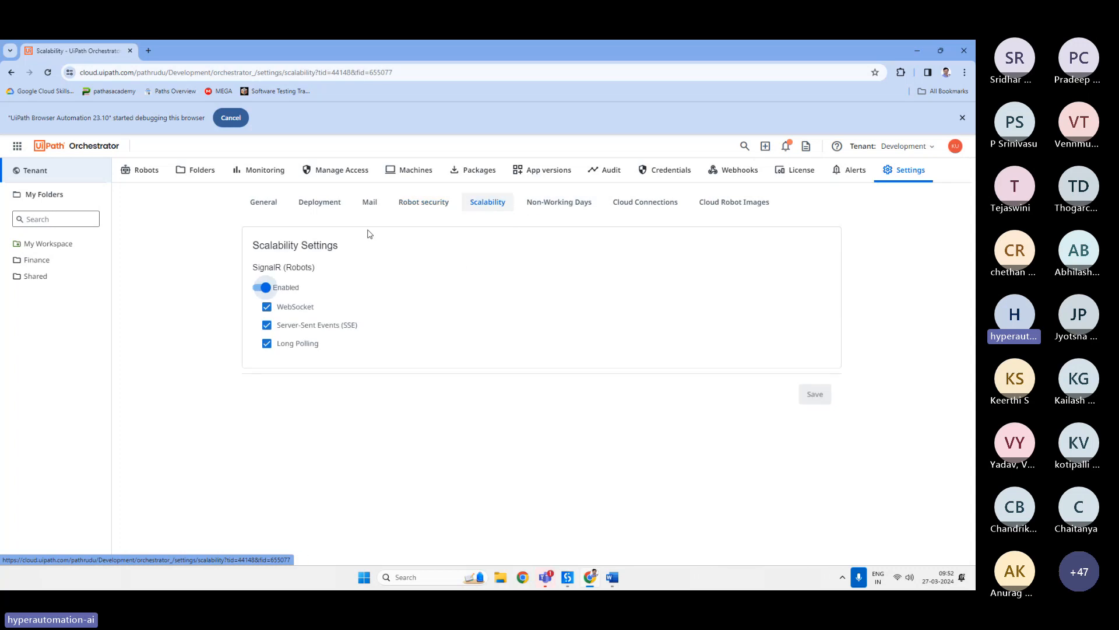
click(561, 207)
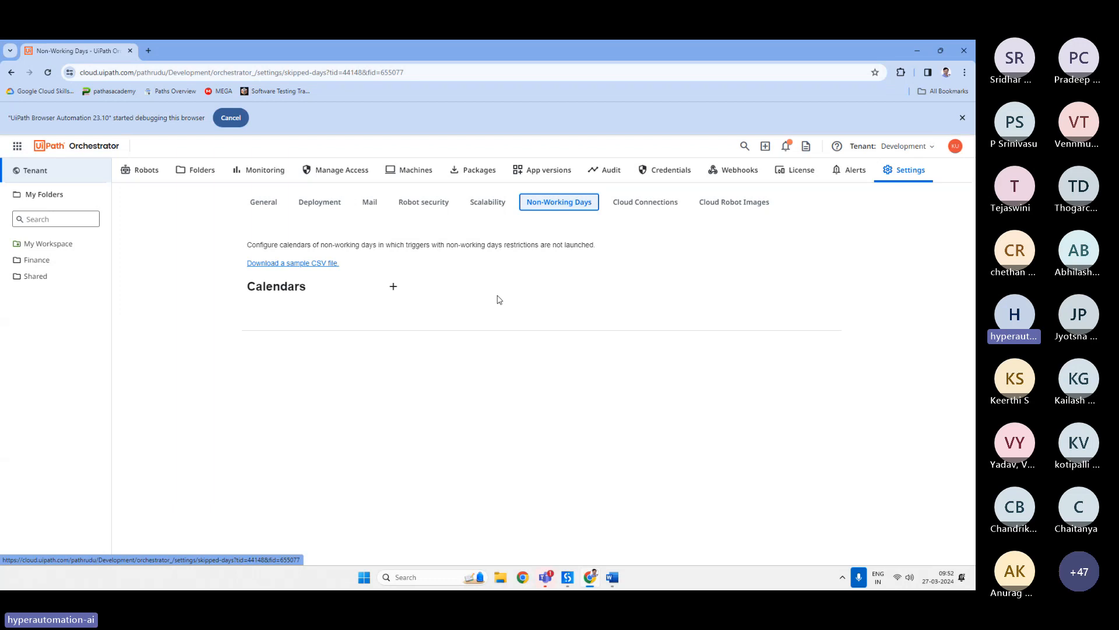
click(643, 209)
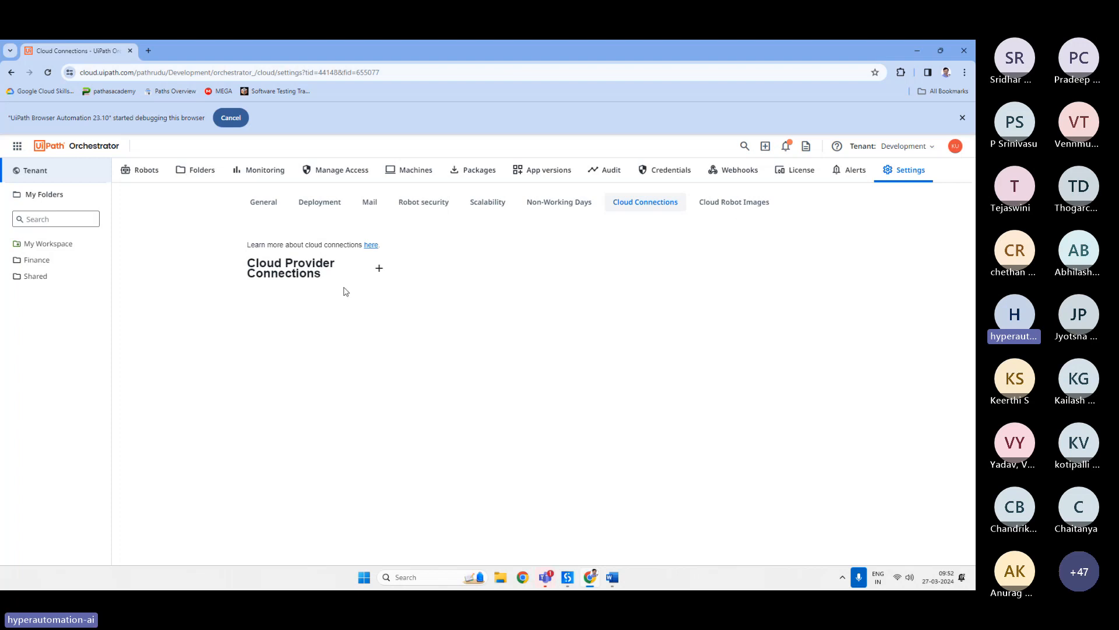
click(734, 202)
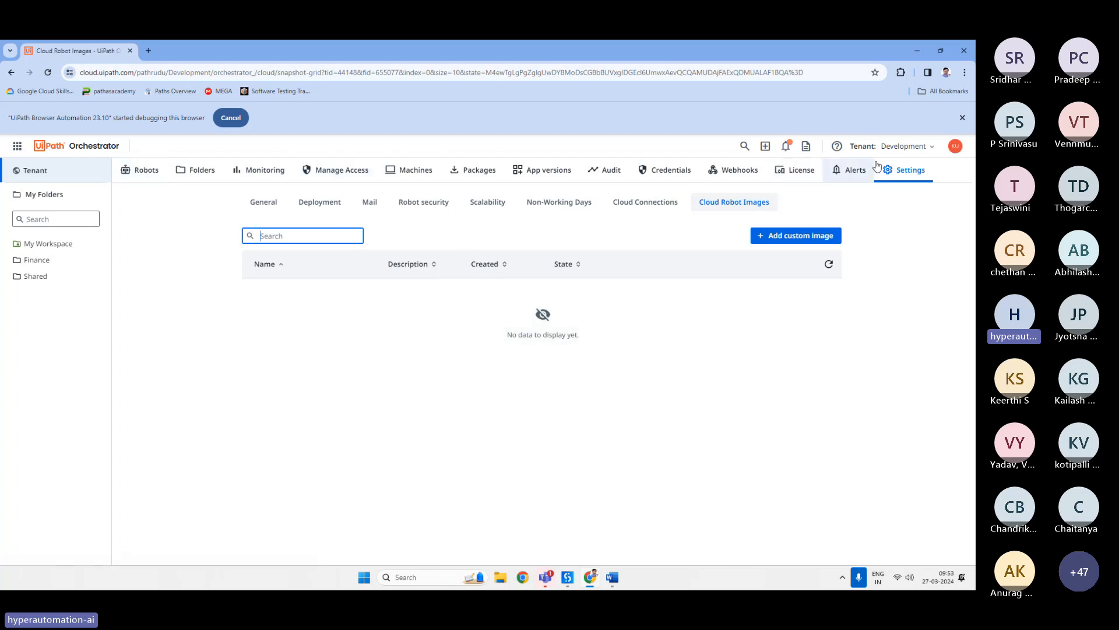
Open the Finance folder's home page, then return to the tenant's Monitoring overview.
click(27, 266)
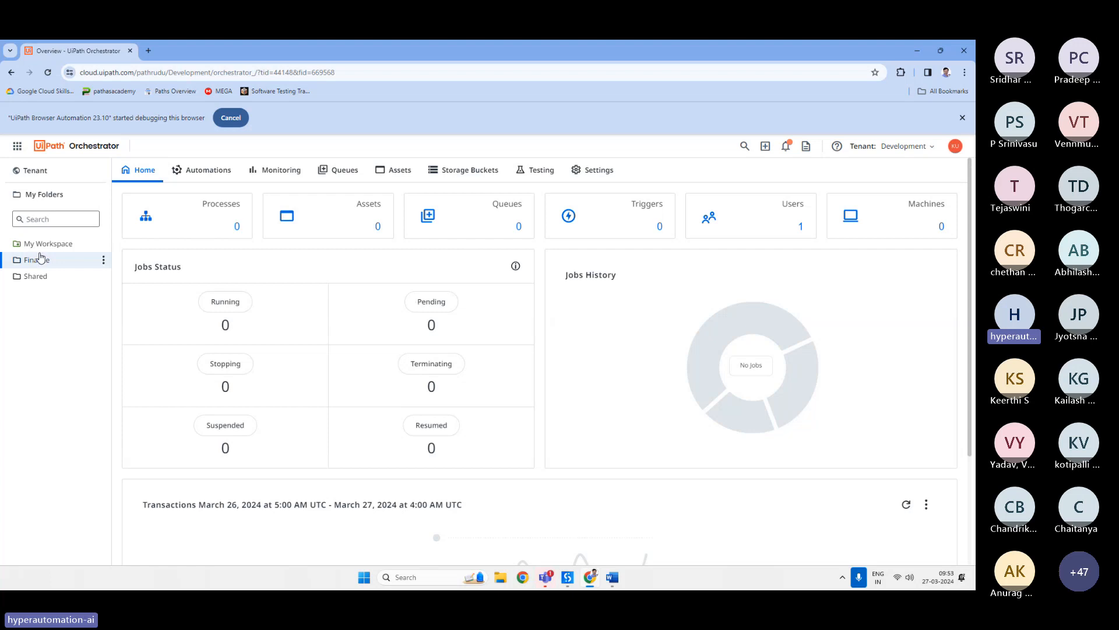
click(38, 173)
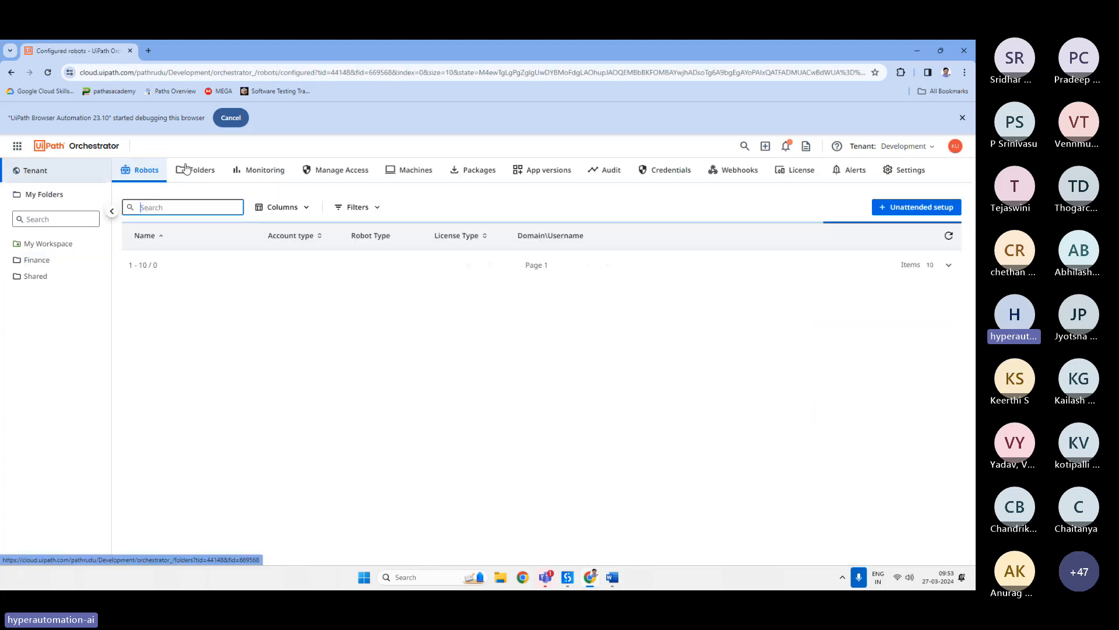
click(261, 170)
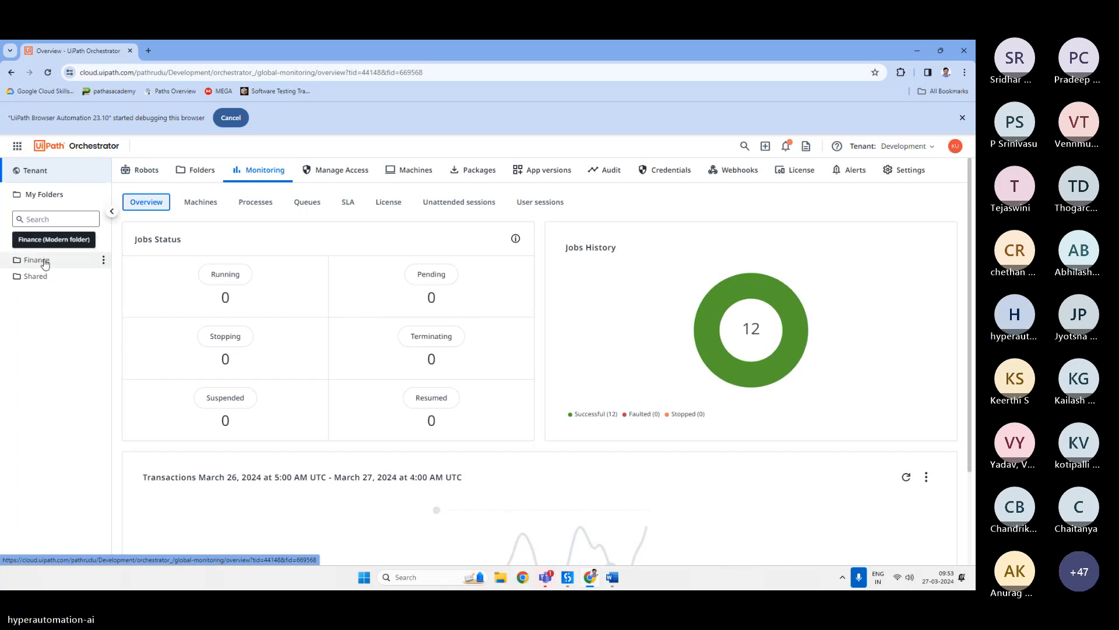
Open the Finance folder's Automations section and view its Processes and Jobs tabs.
click(35, 260)
click(201, 172)
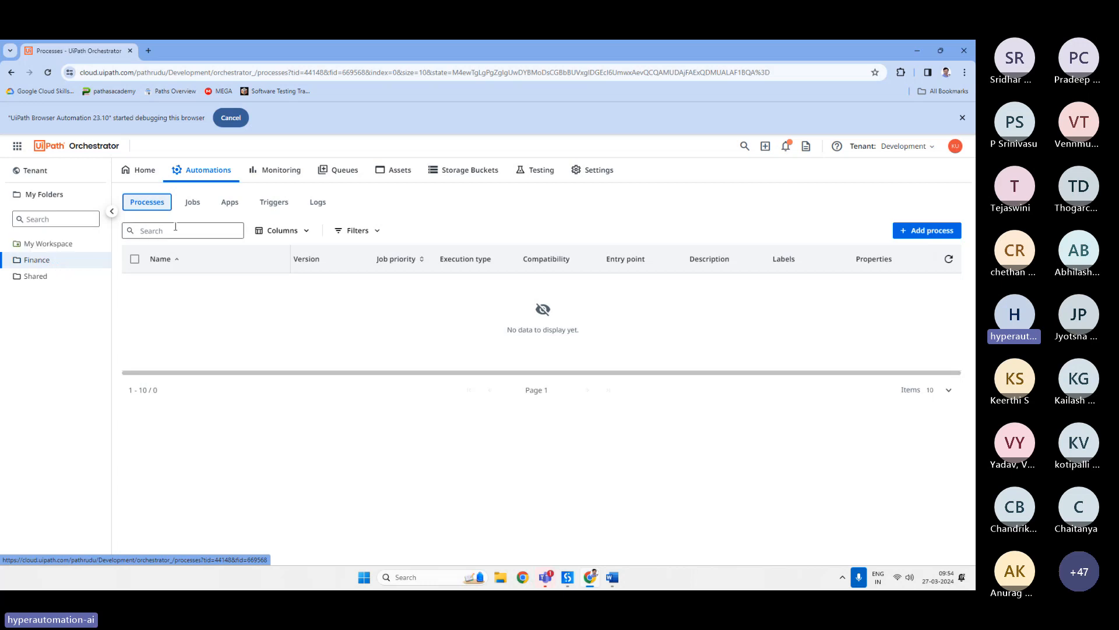
click(193, 204)
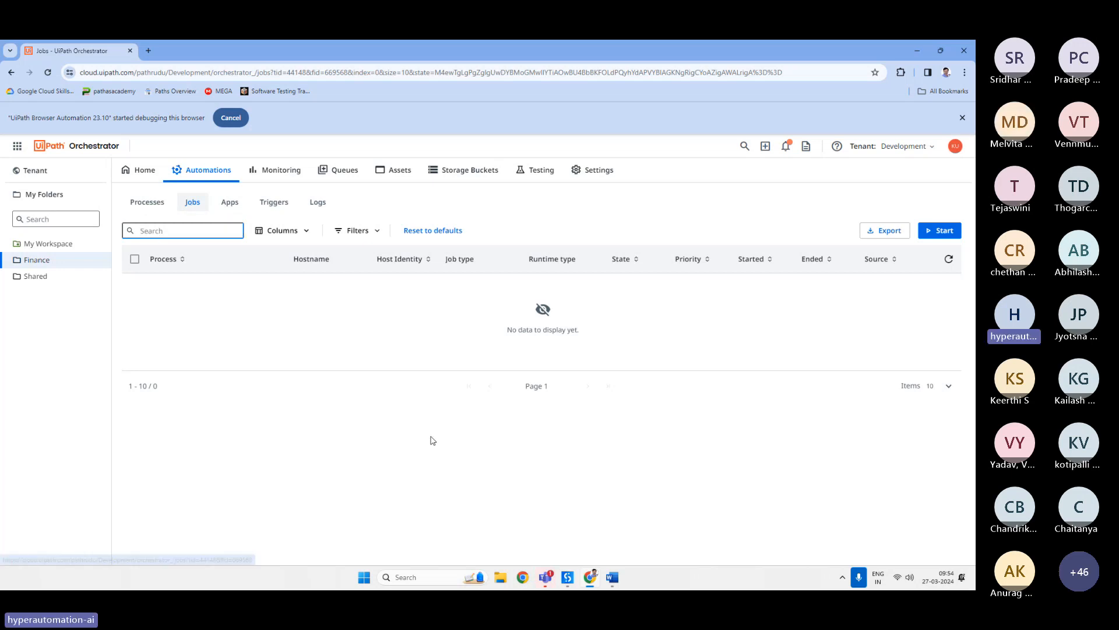
Switch to the Teams meeting, read the meeting chat, close it and minimize the meeting window.
click(546, 578)
click(551, 485)
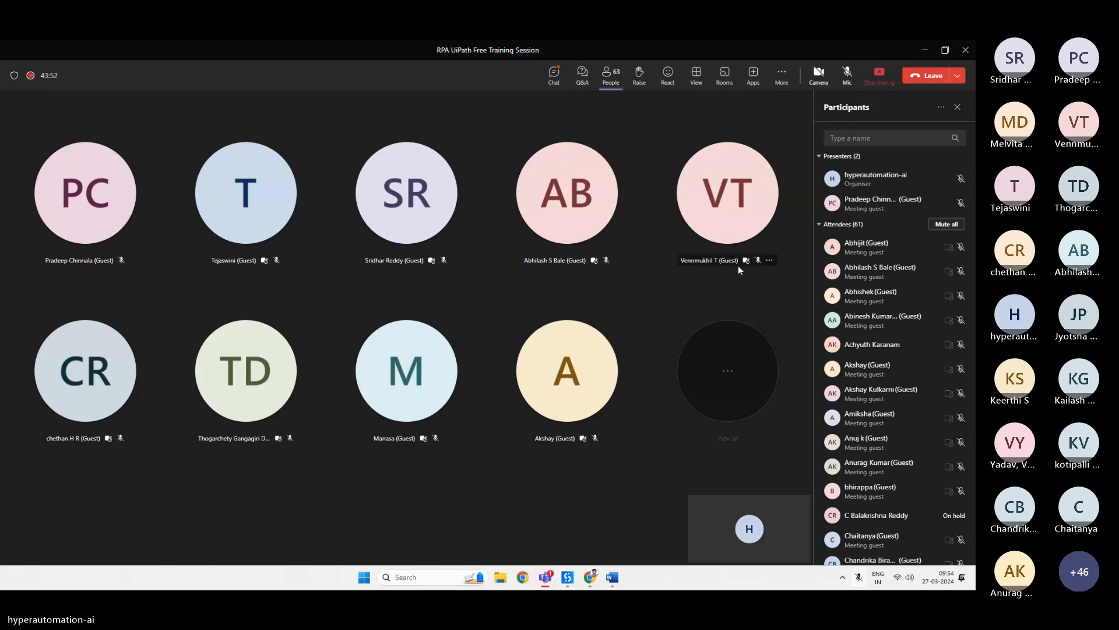
click(554, 75)
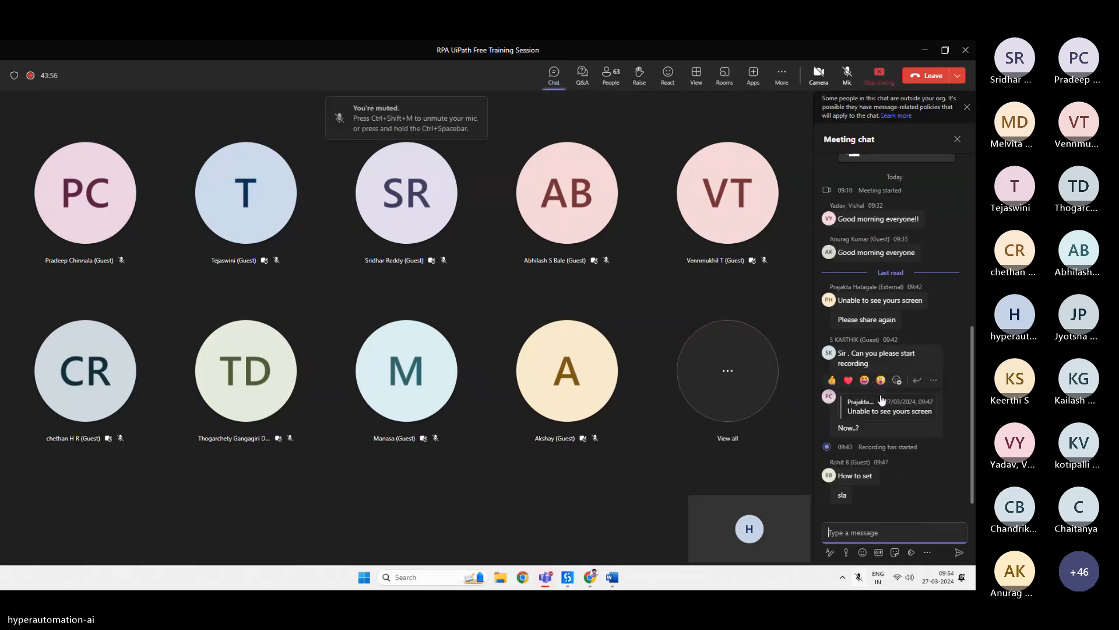
click(957, 139)
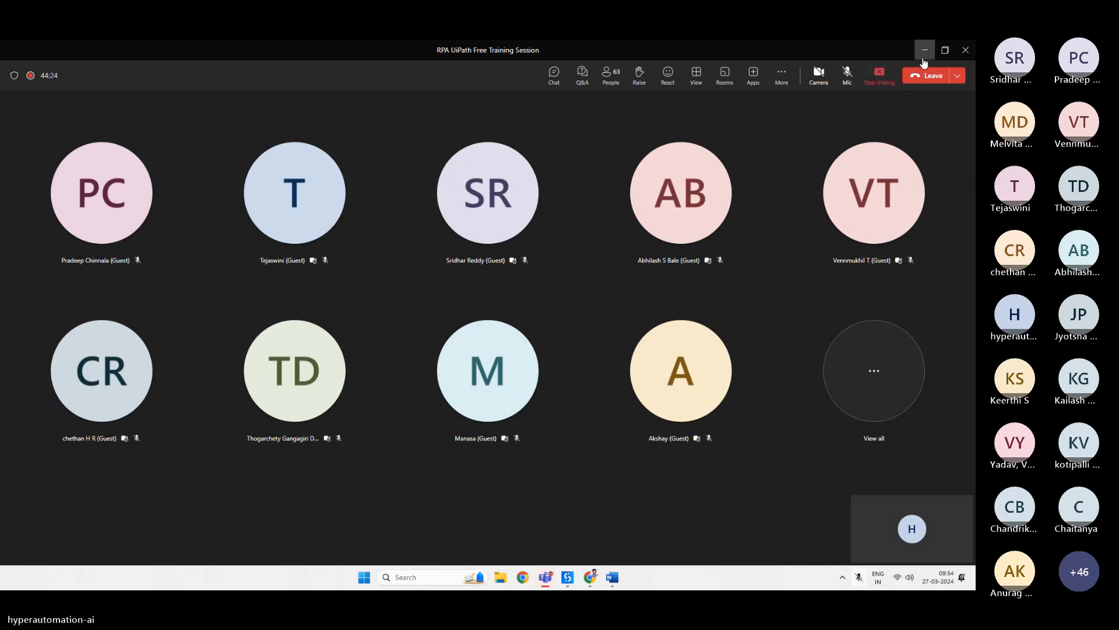
click(855, 79)
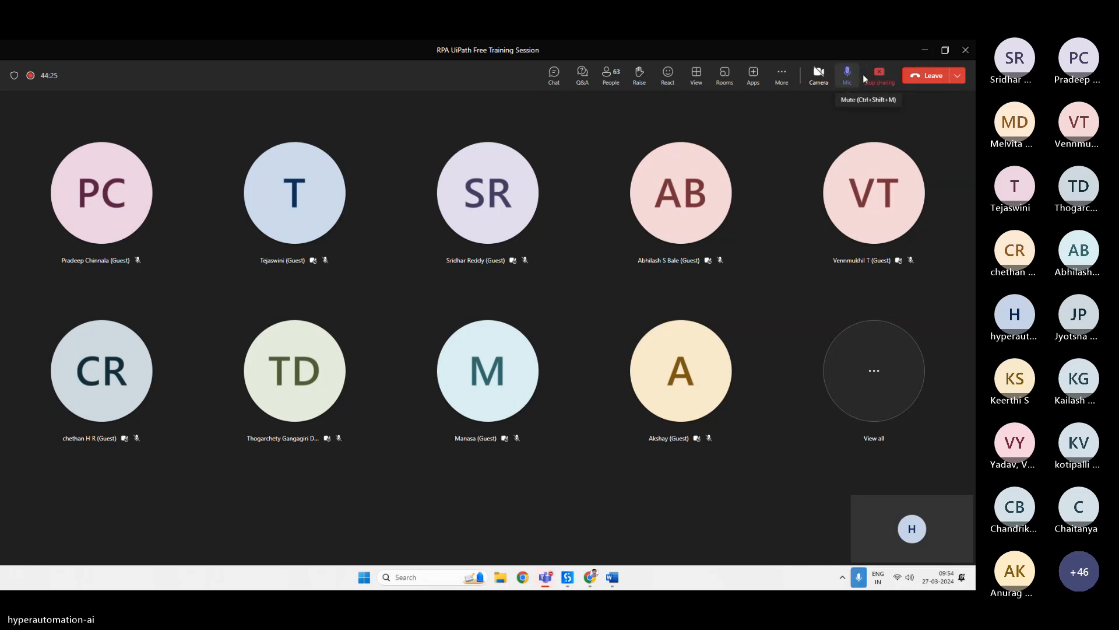
click(924, 48)
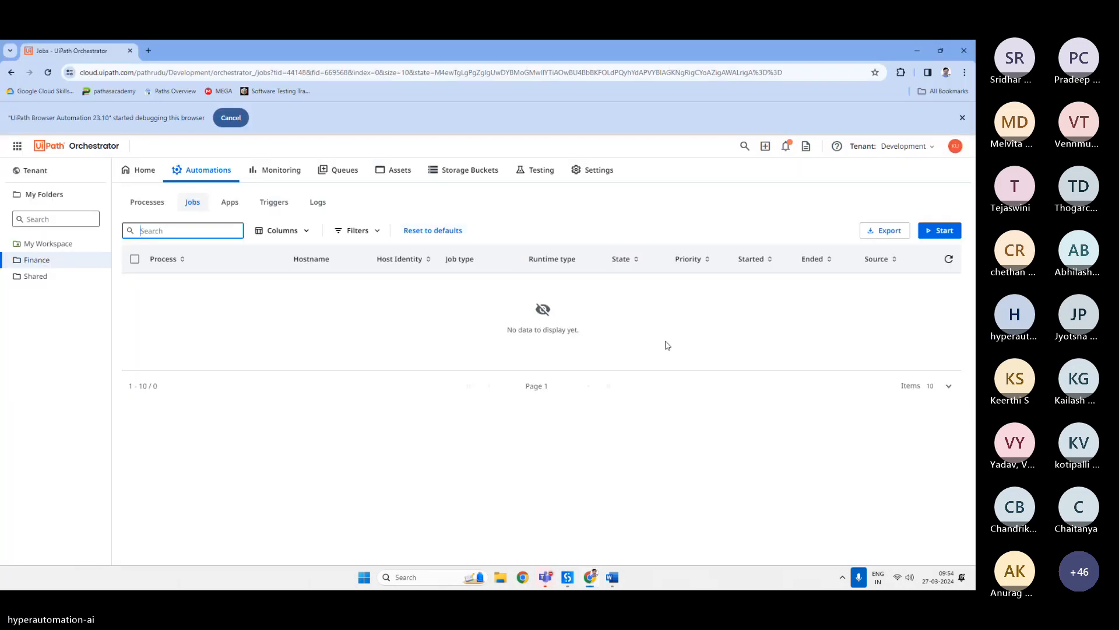
Revisit the Processes and Jobs tabs, then view the Apps and Triggers tabs.
click(158, 206)
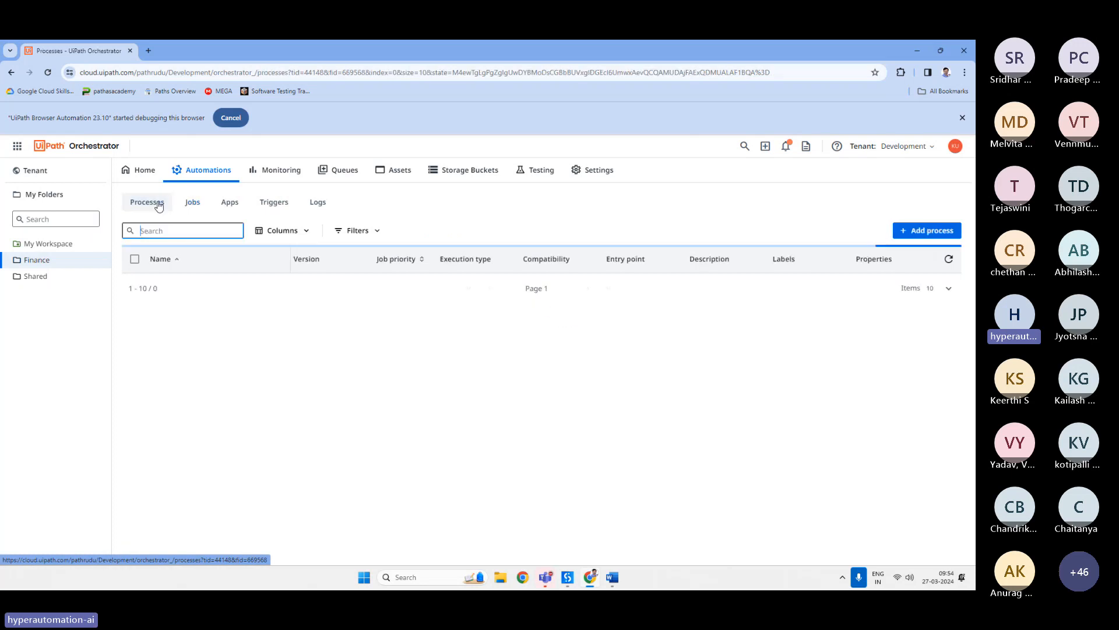
click(193, 210)
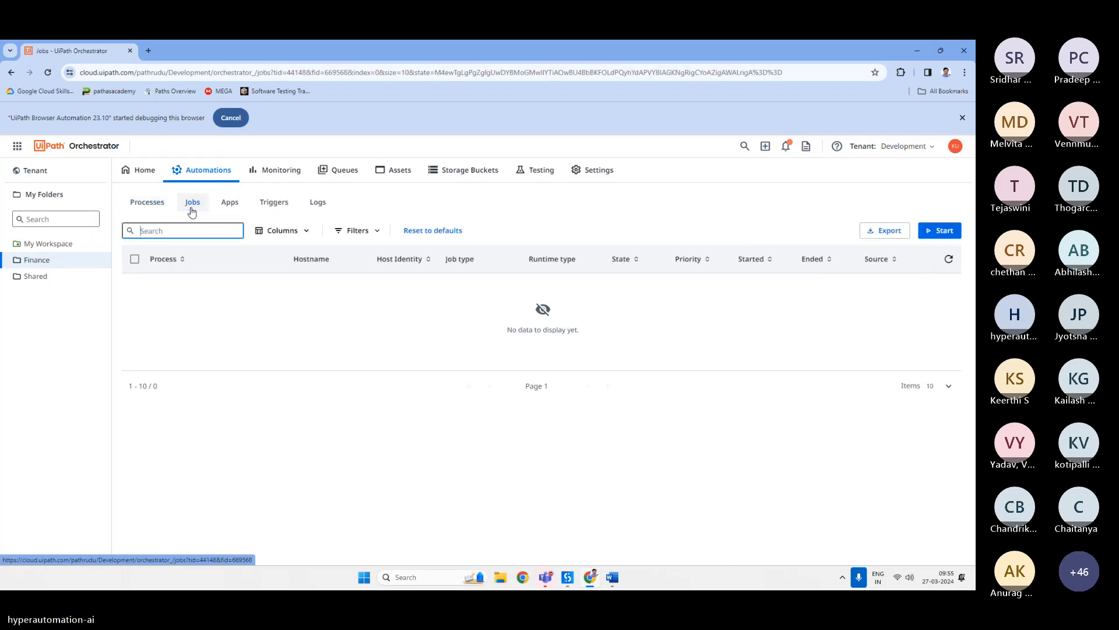
click(233, 205)
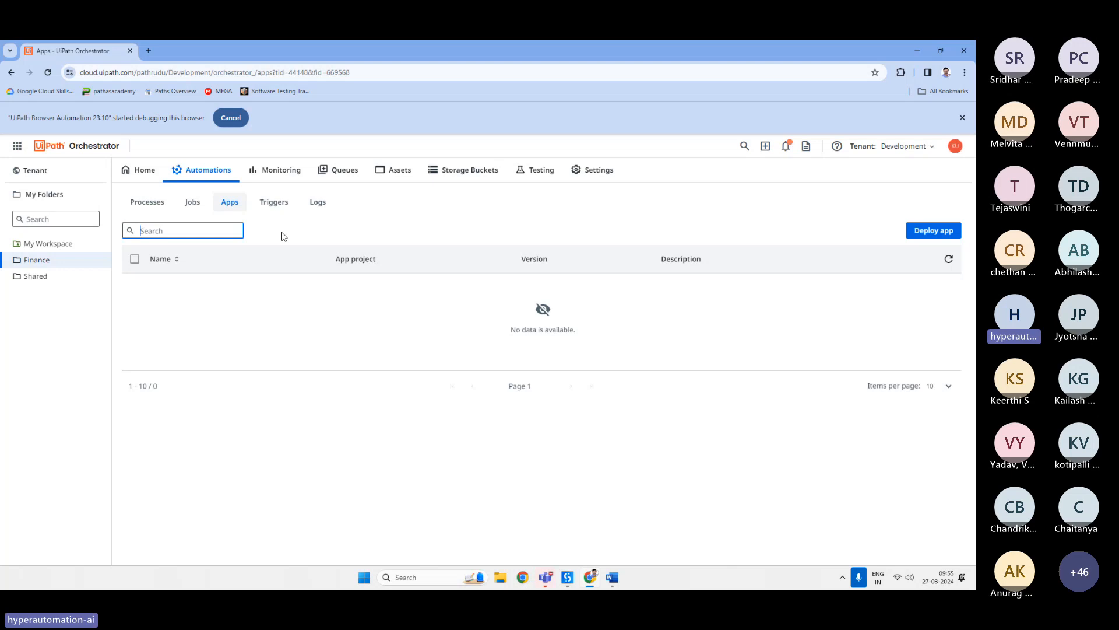
click(274, 202)
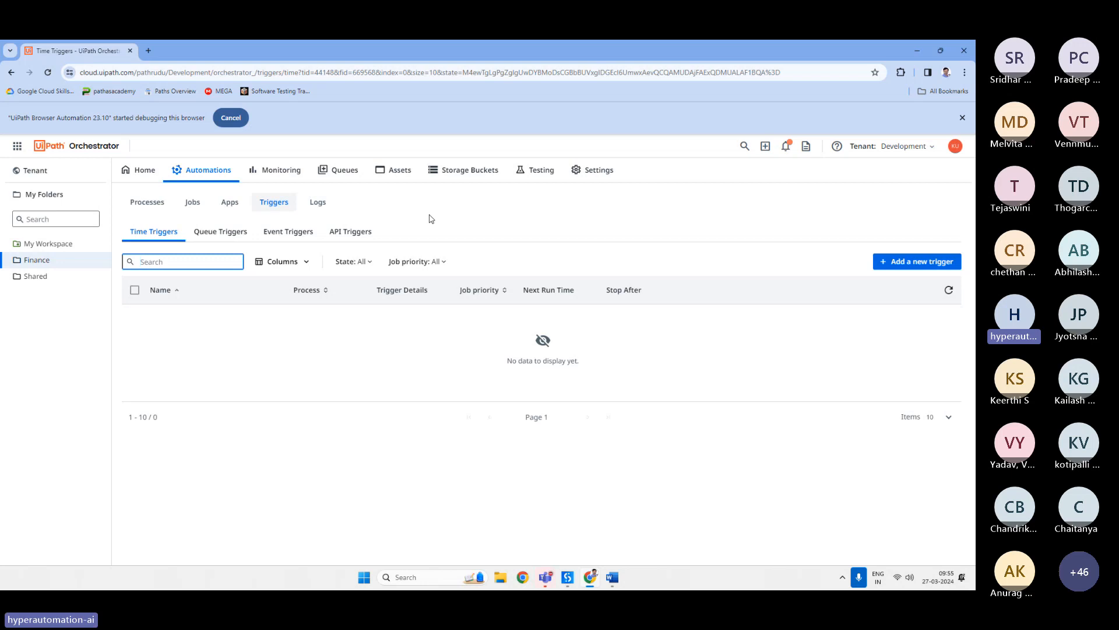
Browse the Queue Triggers, Event Triggers, API Triggers and Time Triggers tabs.
click(232, 236)
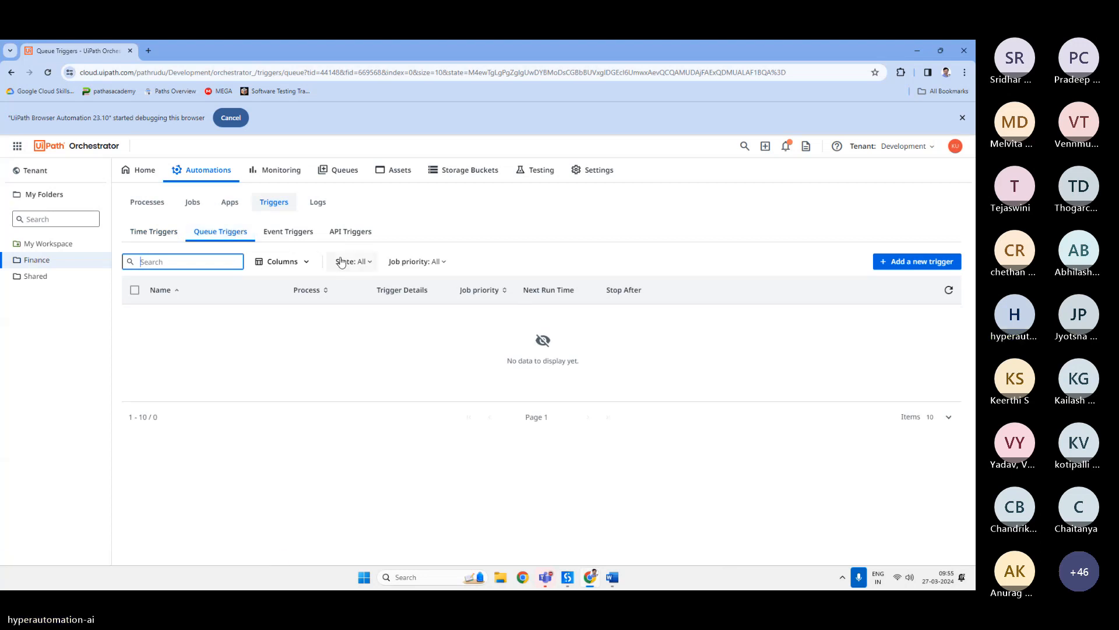
click(294, 232)
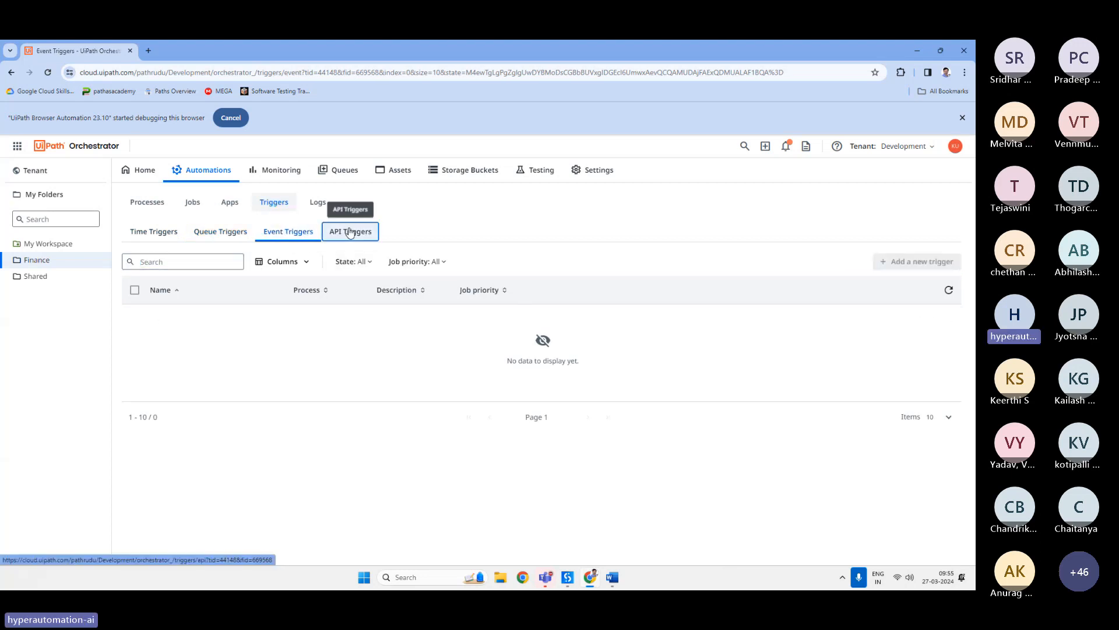
click(350, 231)
click(154, 231)
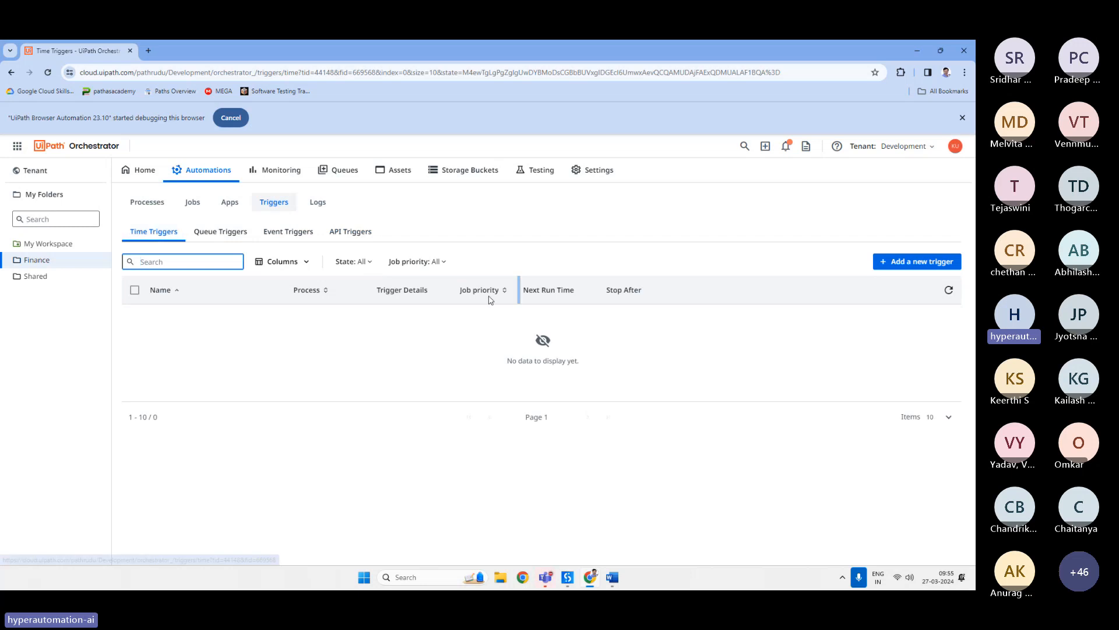
Start adding a new time trigger and set its Frequency to Advanced.
click(899, 263)
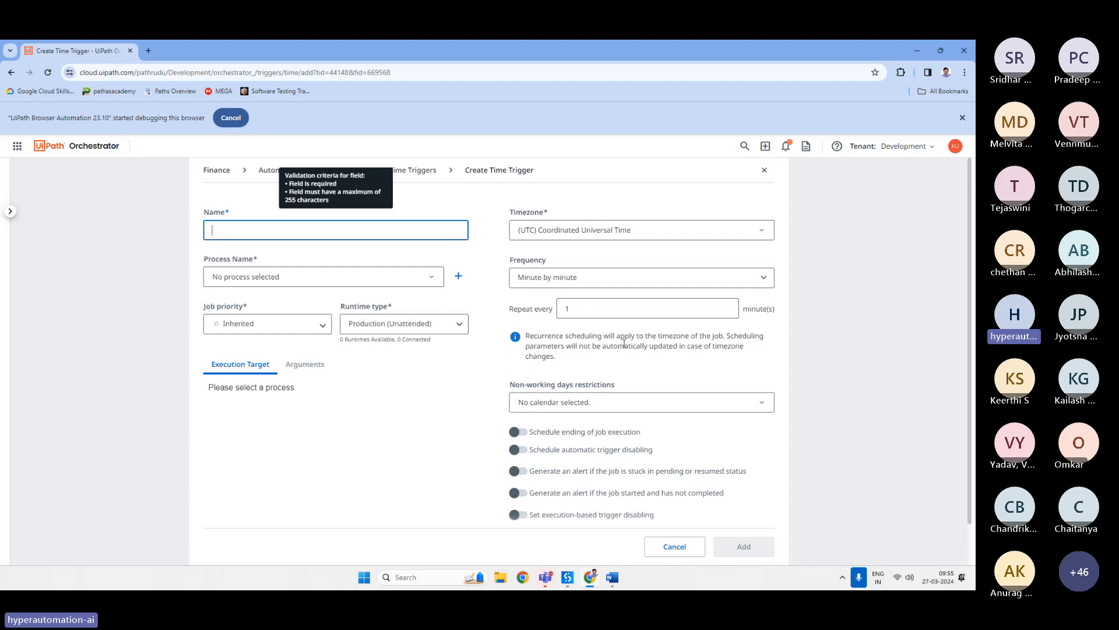
scroll(493, 362, down, 1)
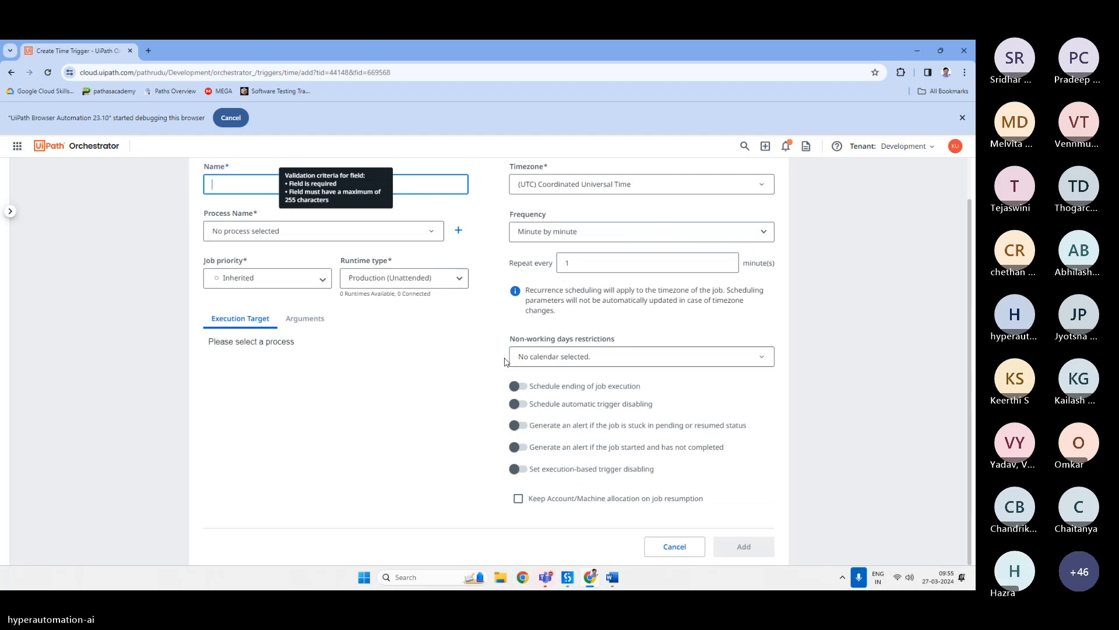
scroll(505, 362, up, 1)
click(600, 281)
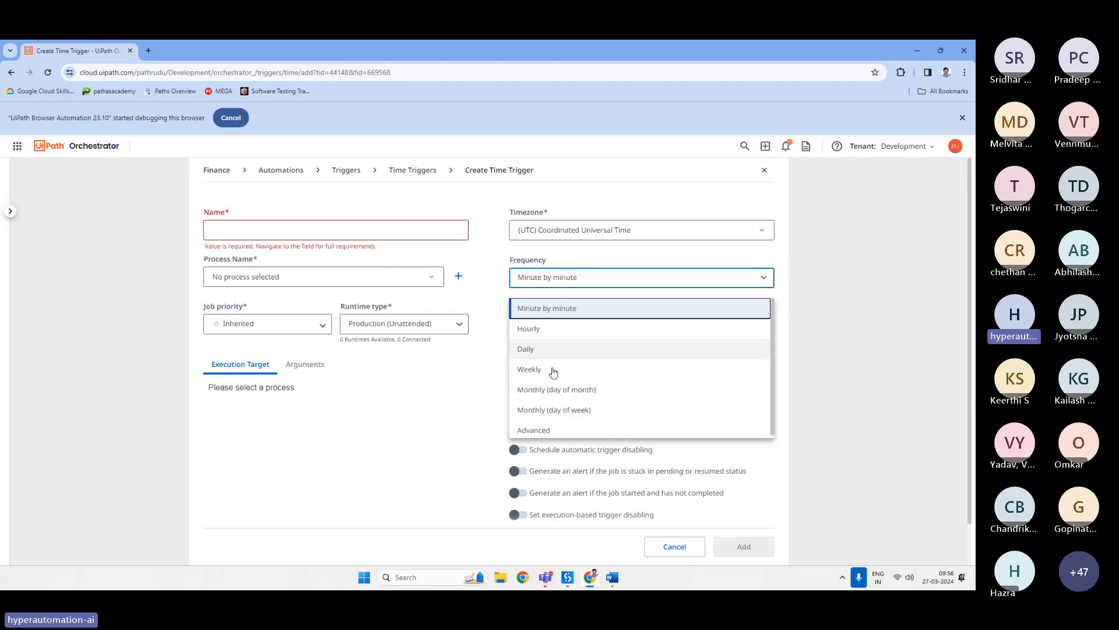
click(550, 429)
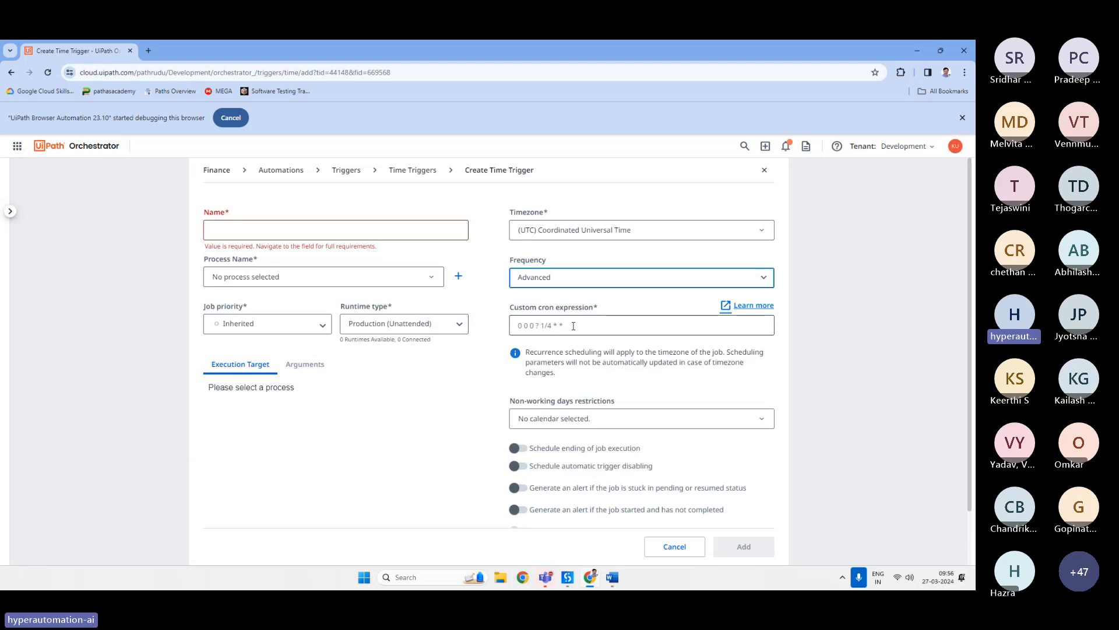
Review the Frequency options and Non-working days restrictions list, then leave the trigger form without saving.
click(579, 276)
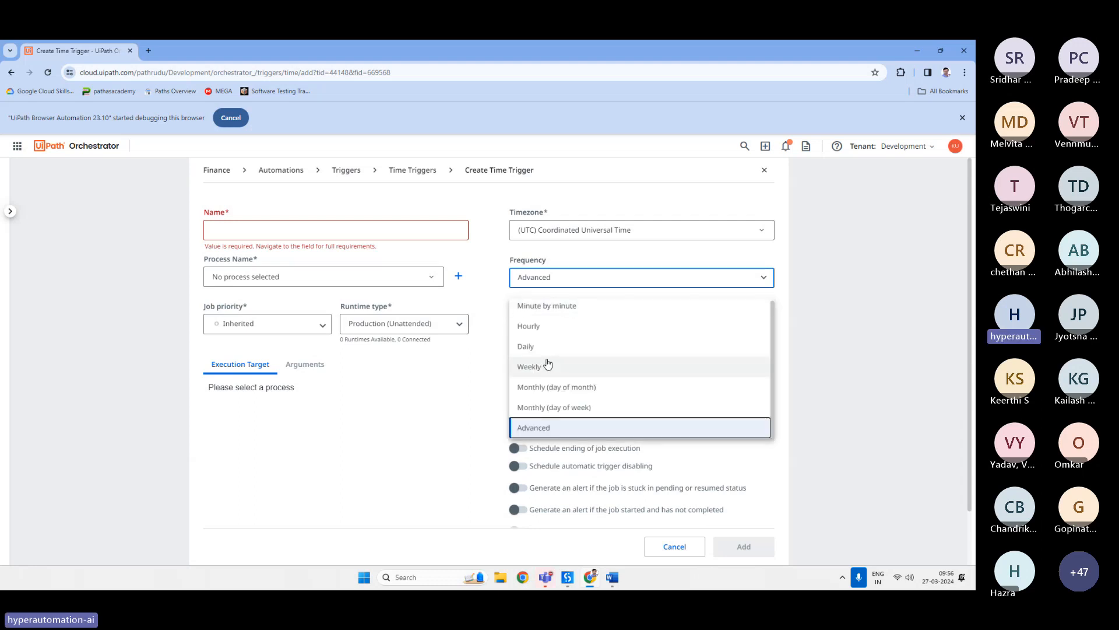
key(Escape)
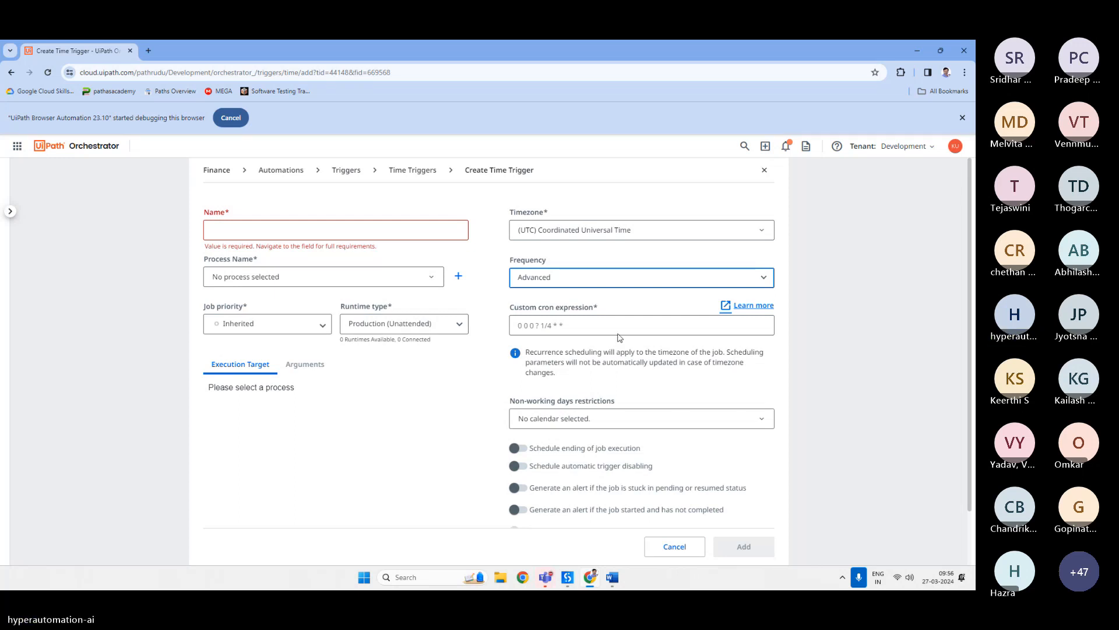
click(581, 285)
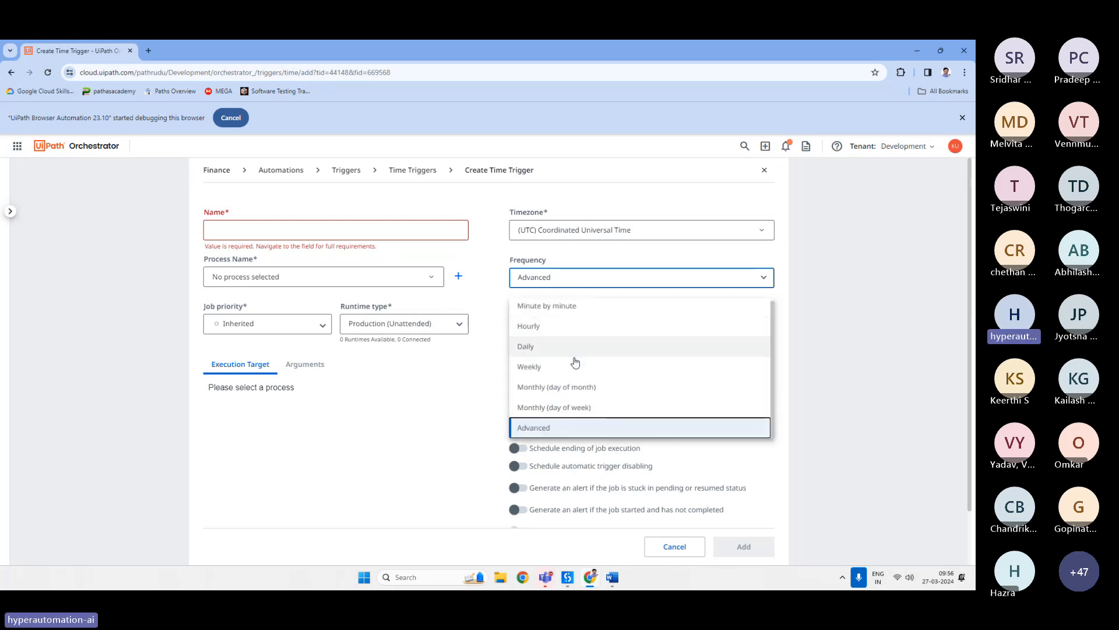
click(488, 365)
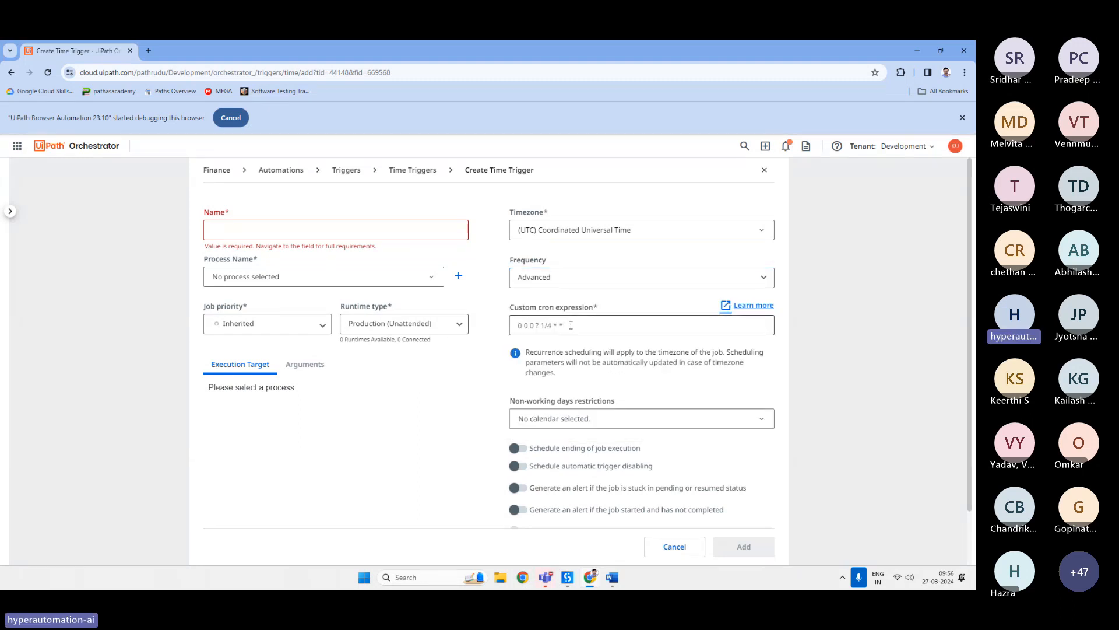
click(672, 425)
click(491, 411)
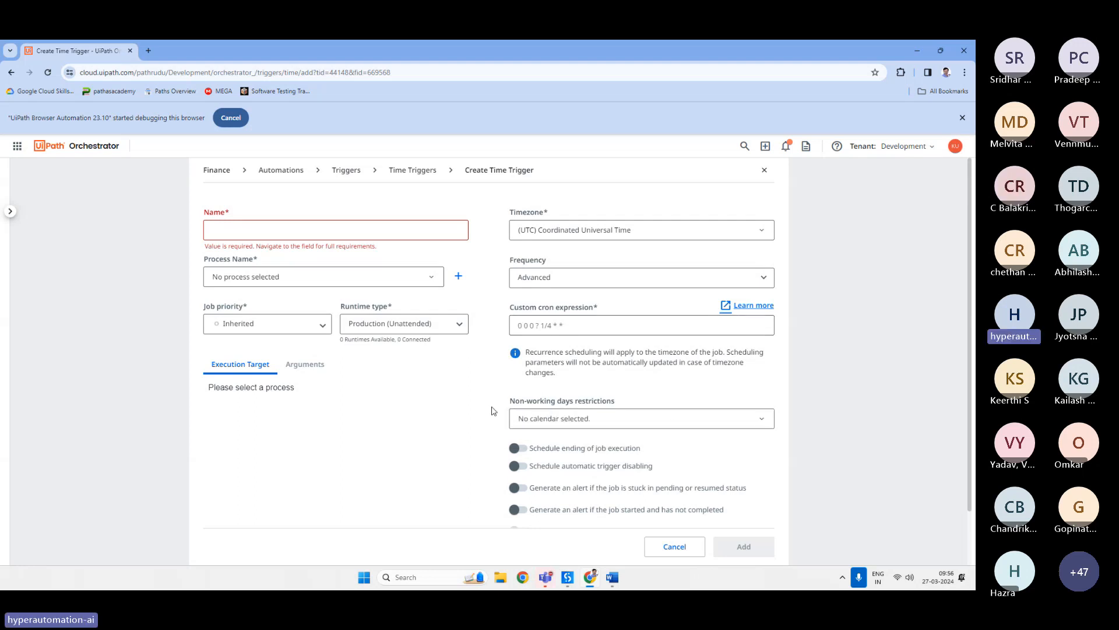
click(618, 422)
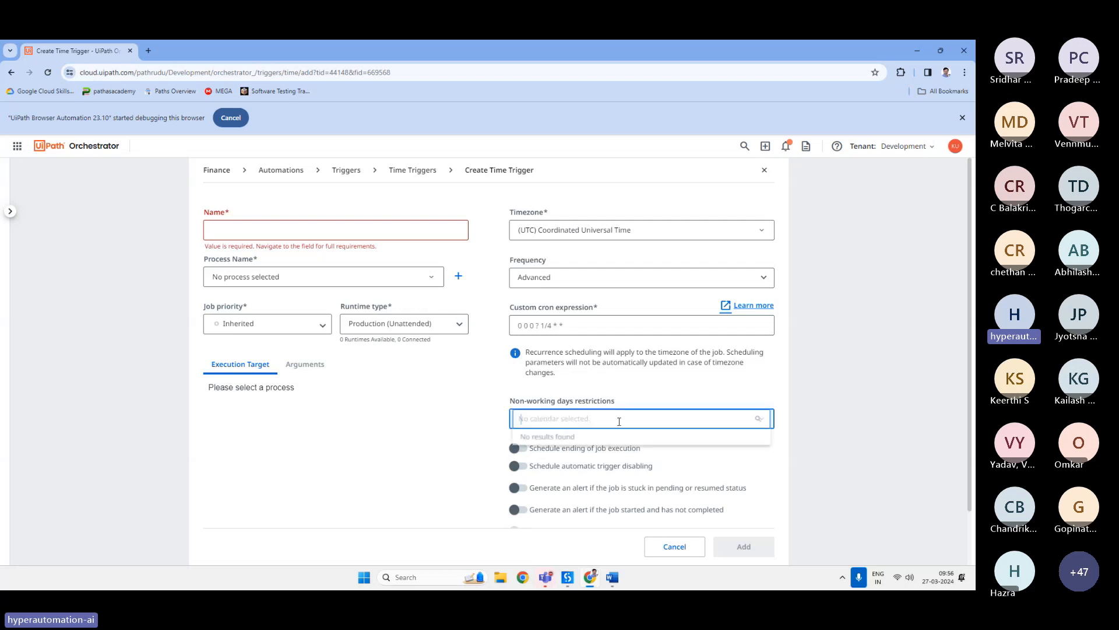
click(473, 398)
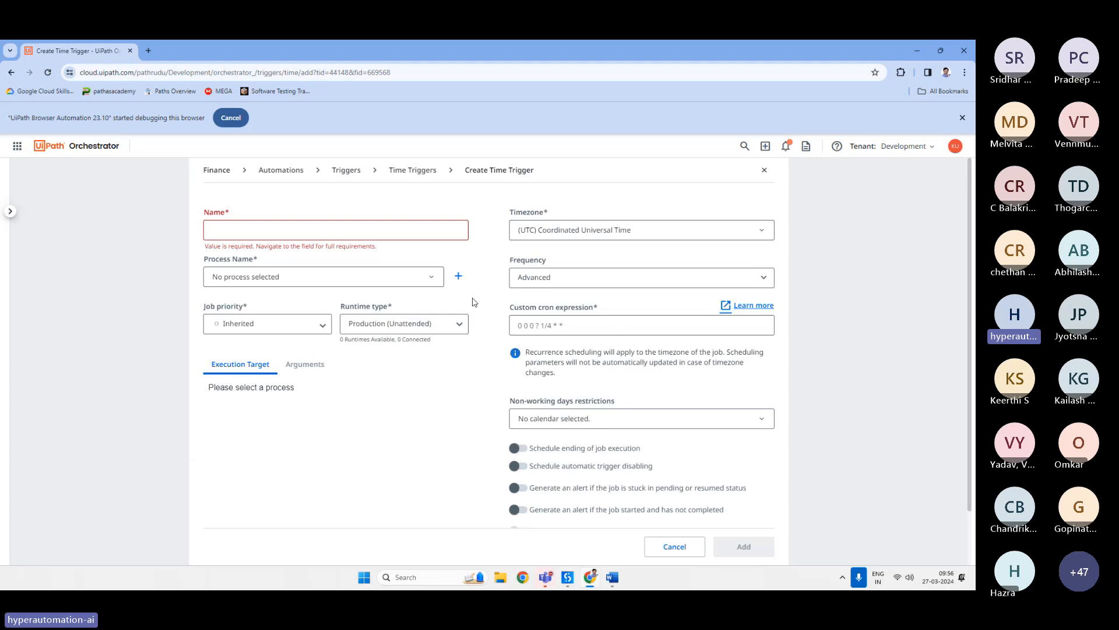
click(358, 171)
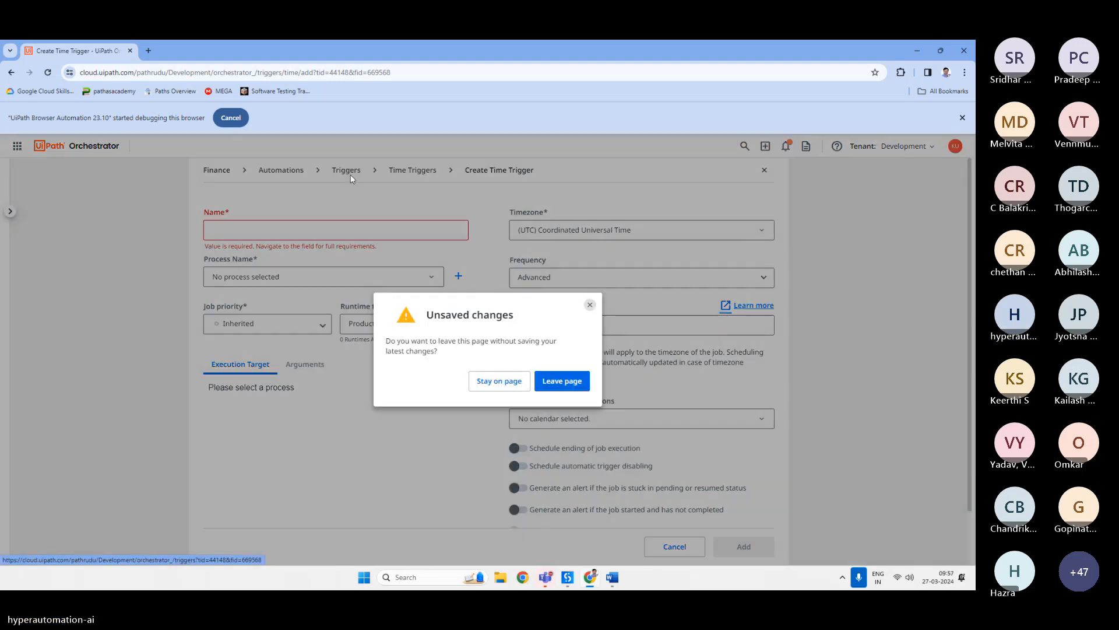
click(563, 380)
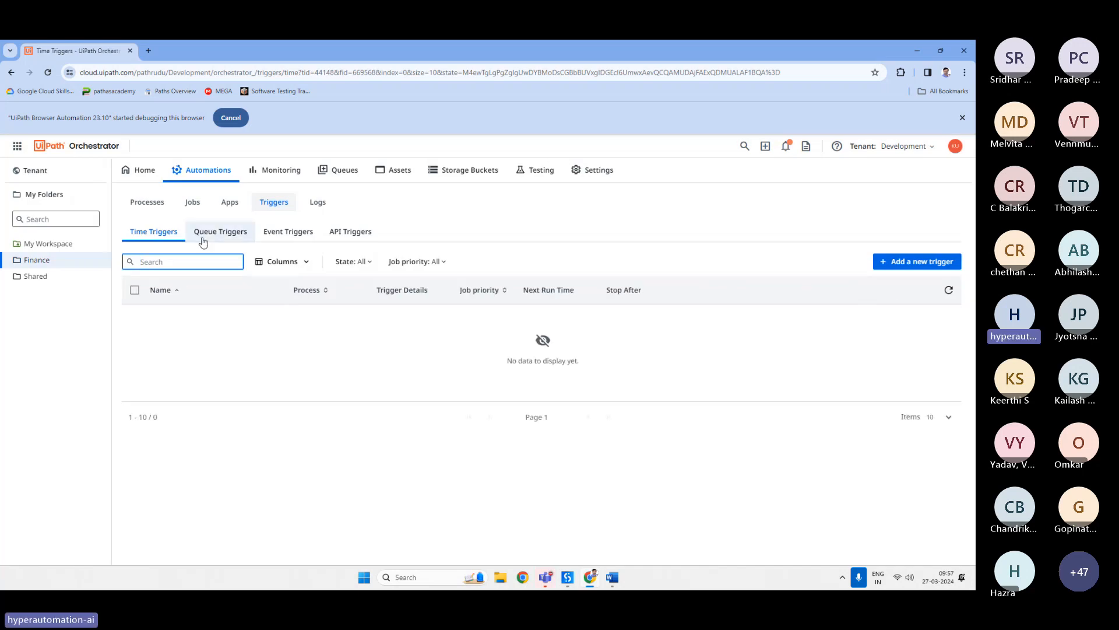
Revisit the Queue Triggers, Event Triggers and API Triggers tabs.
click(219, 232)
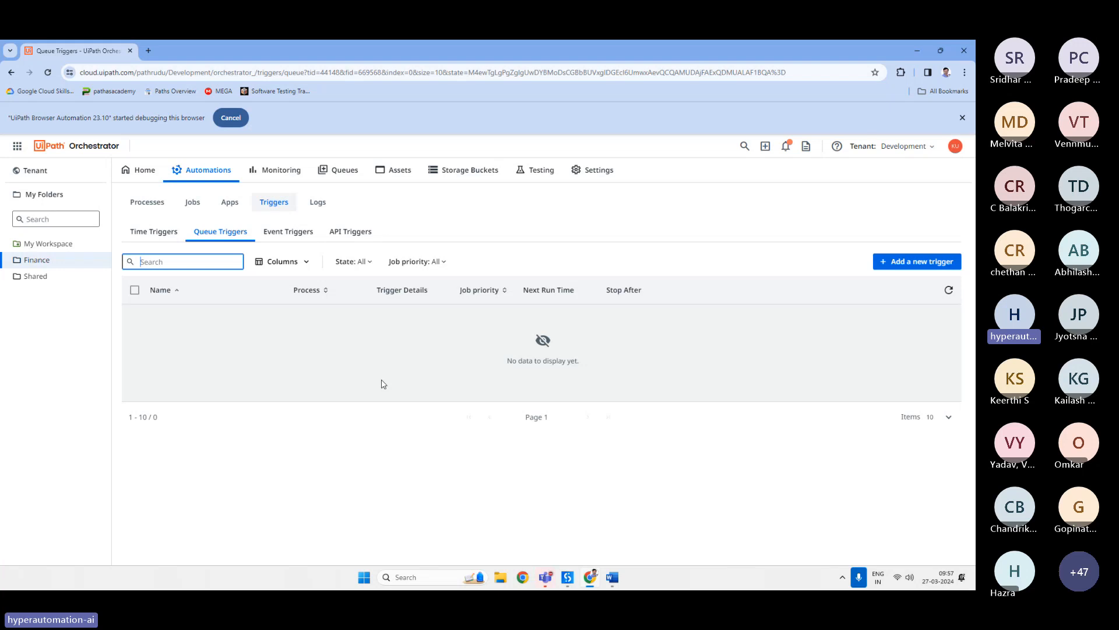
click(287, 231)
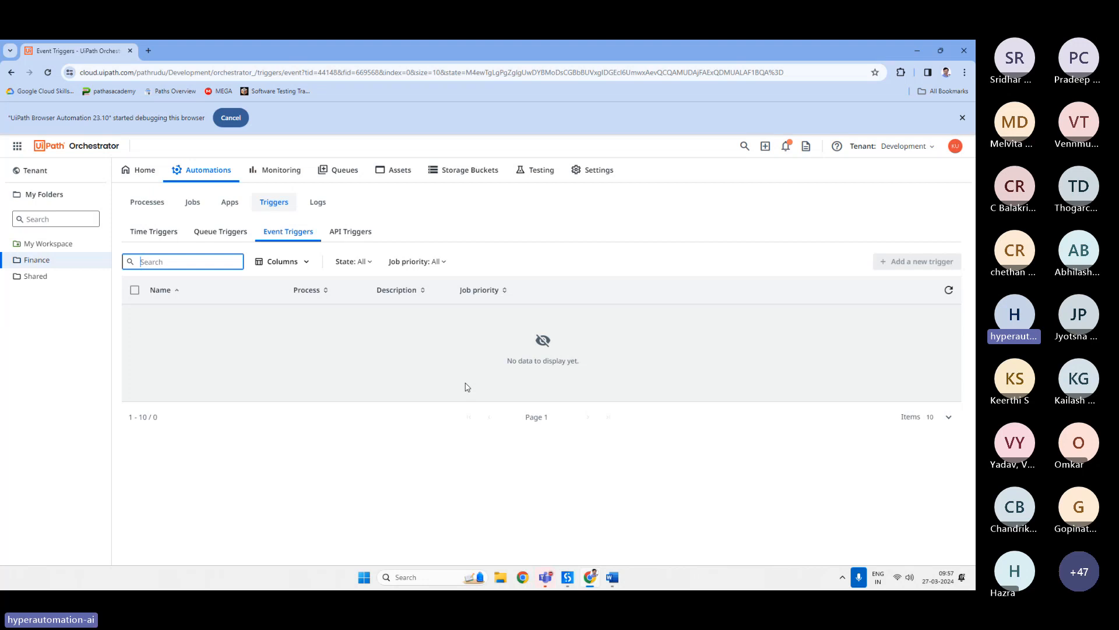
click(352, 231)
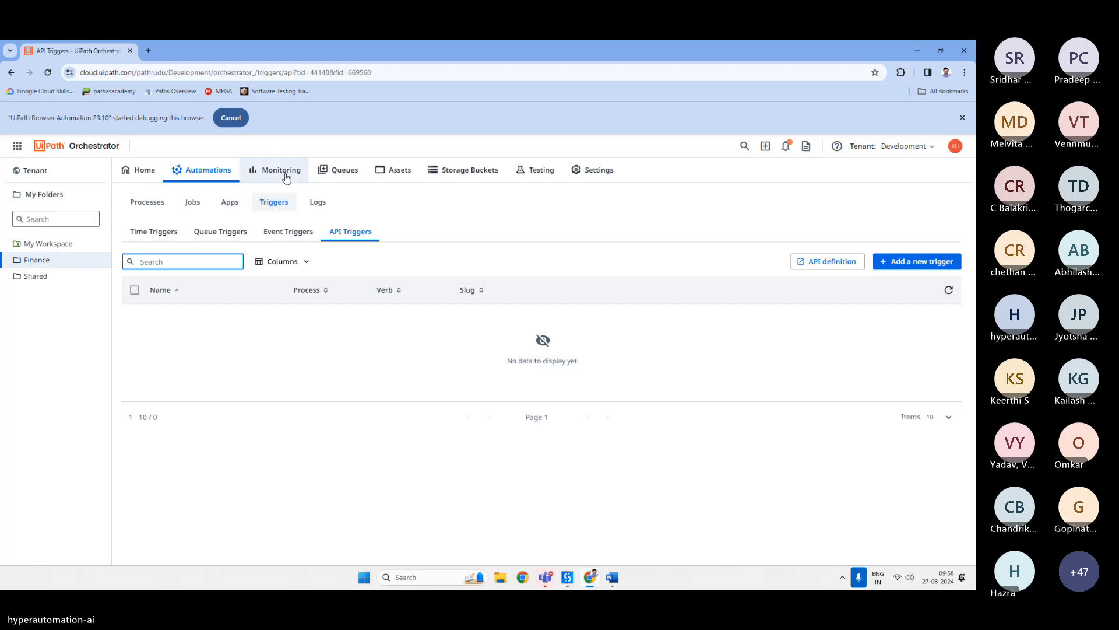
Browse the Finance folder's Monitoring, Queues, Testing and Settings pages, including the Manage Access and Machines tabs.
click(283, 175)
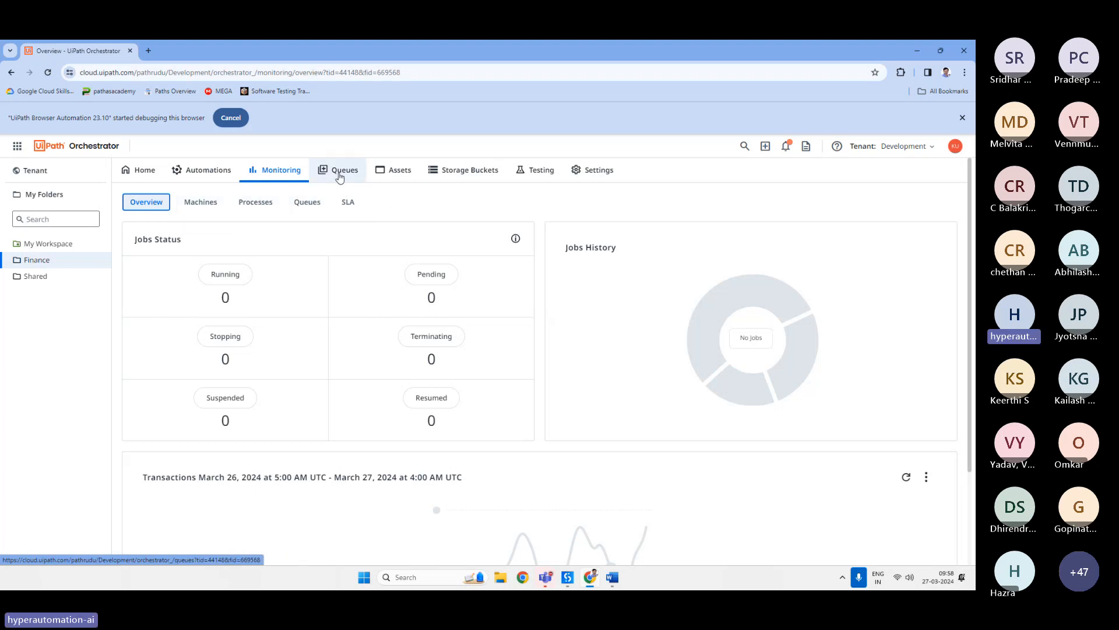
click(340, 171)
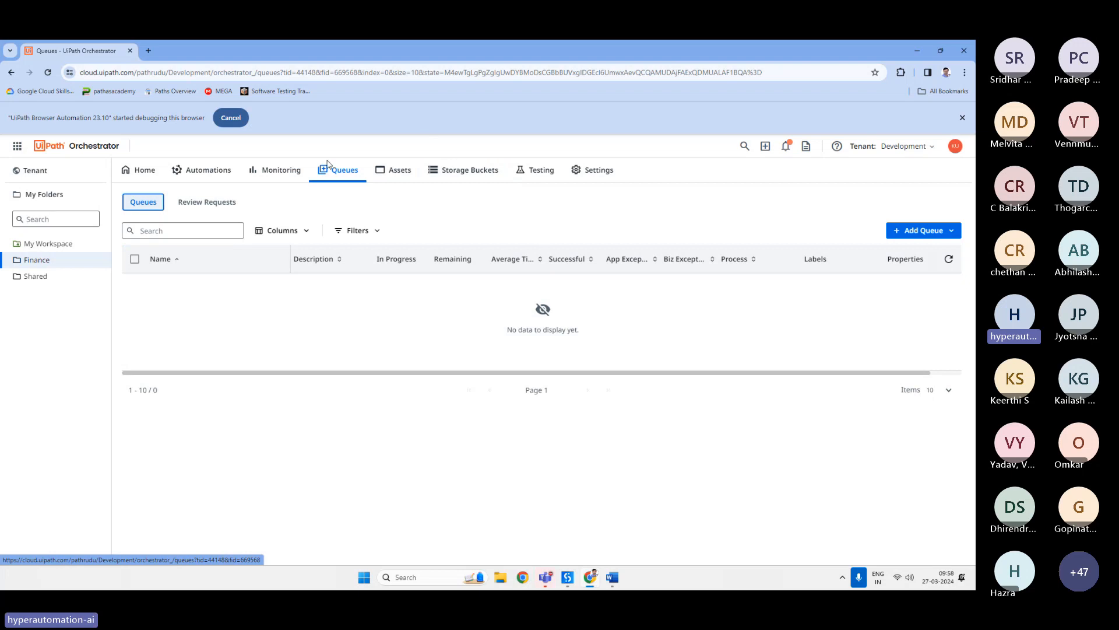
click(541, 174)
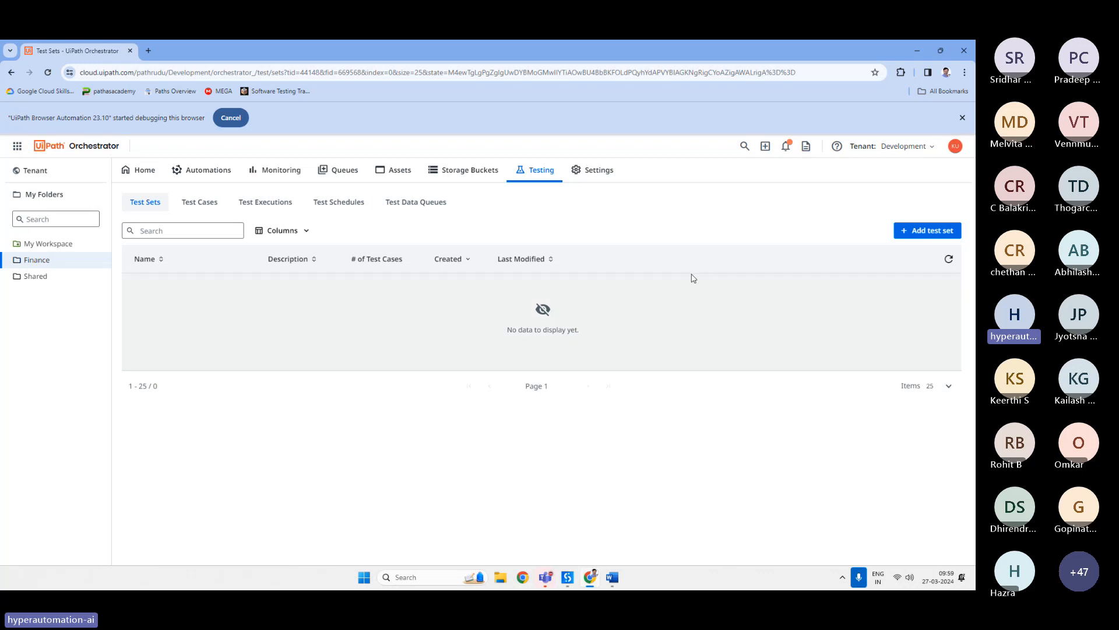
click(595, 171)
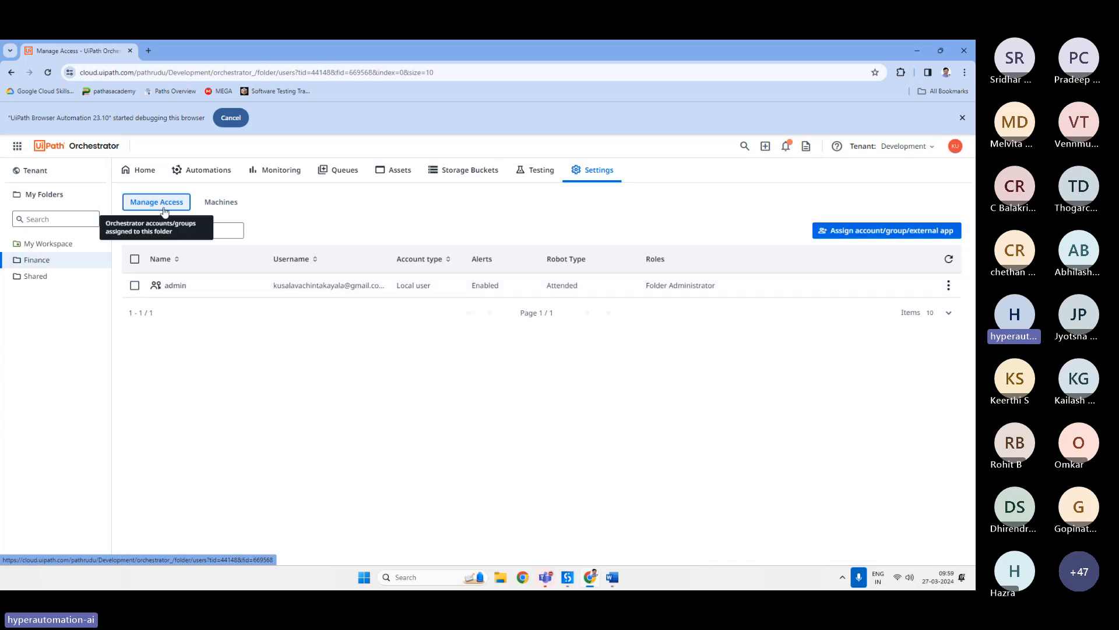
click(236, 204)
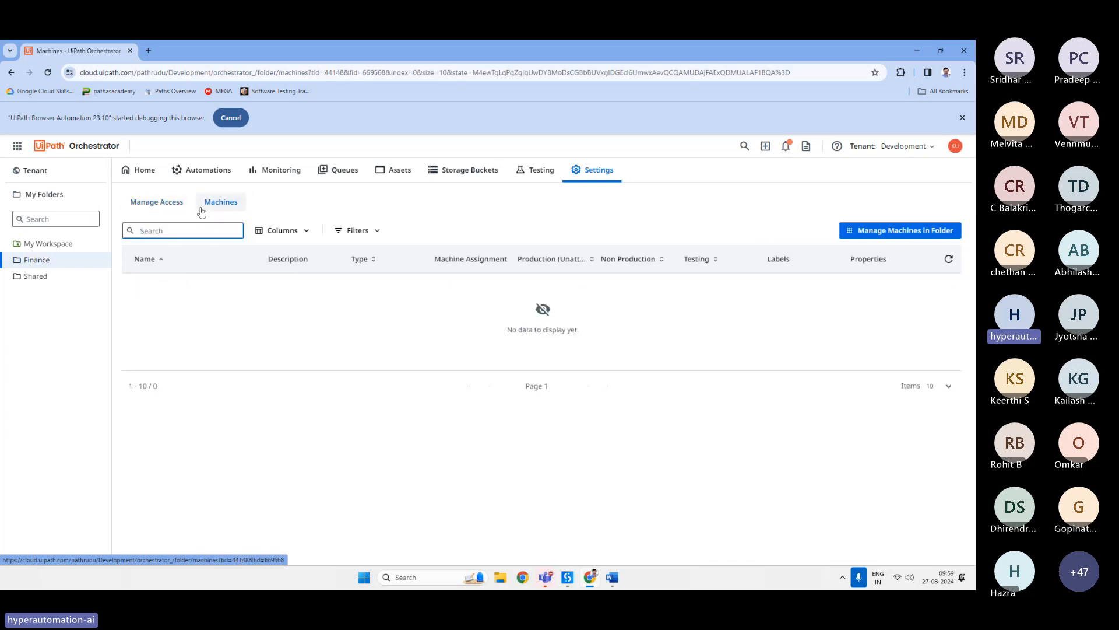
Open the Finance folder's form for assigning an account, group or external app, then cancel it.
click(161, 203)
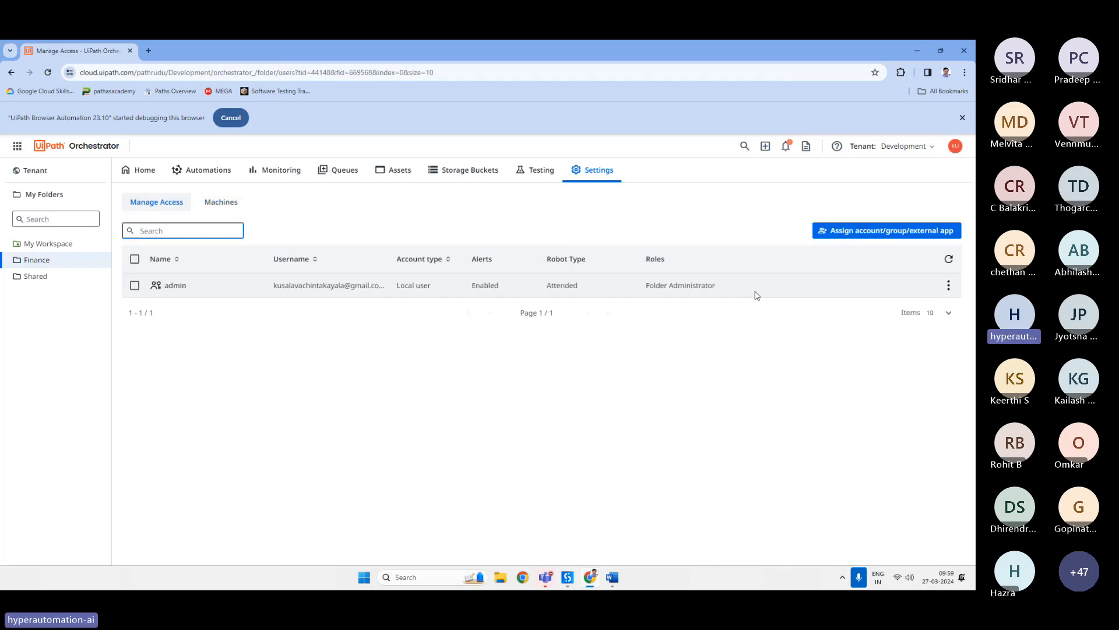
click(853, 232)
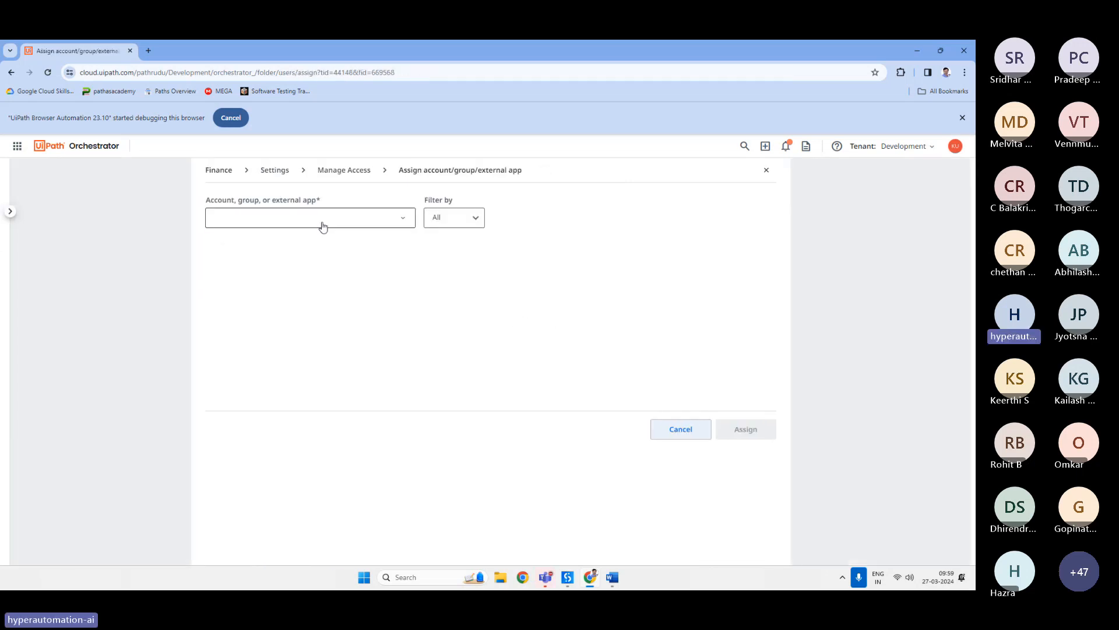
click(319, 218)
click(681, 430)
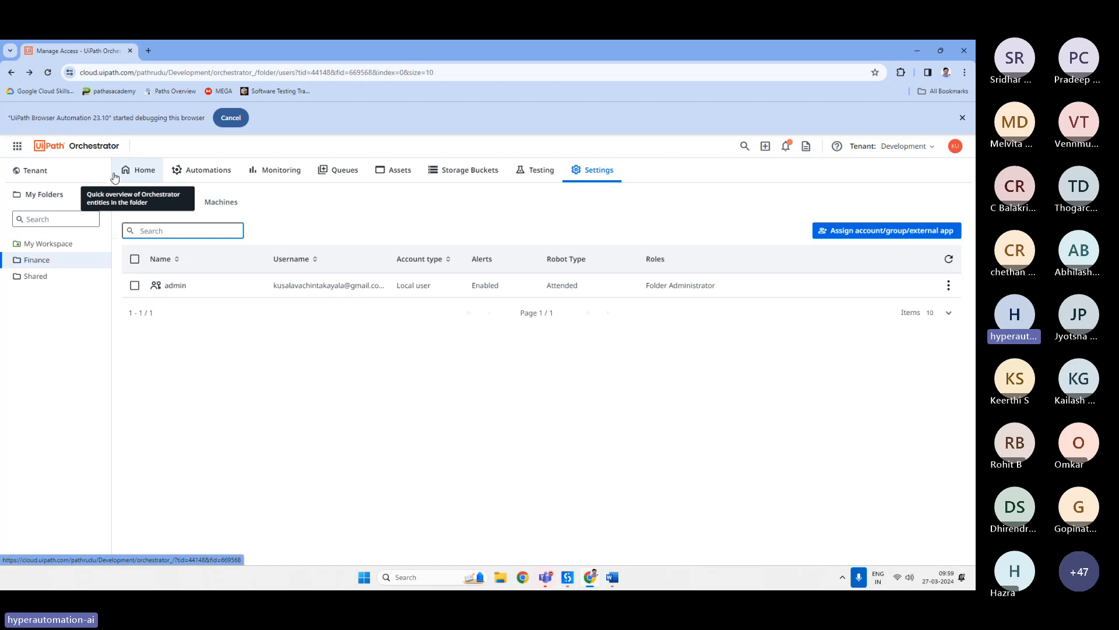
Open the Finance folder's Queues page.
click(341, 171)
click(469, 170)
click(342, 170)
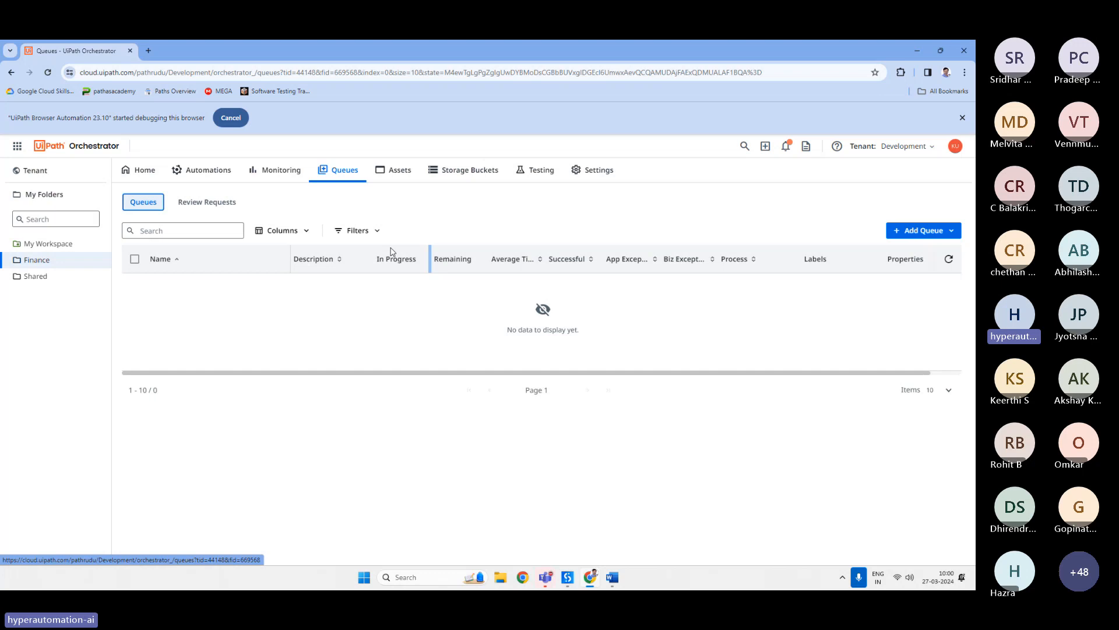
Switch to Word and start a new note line reading 'Queues → wil be adding data to process' below the folder notes.
click(612, 577)
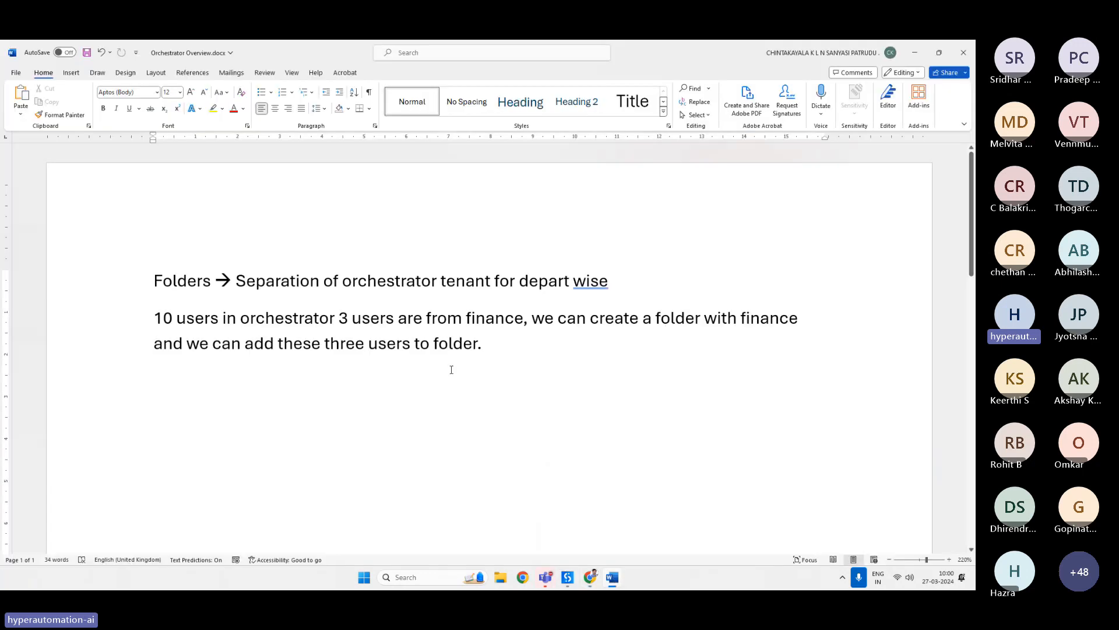
key(Return)
key(Return)
text(Q)
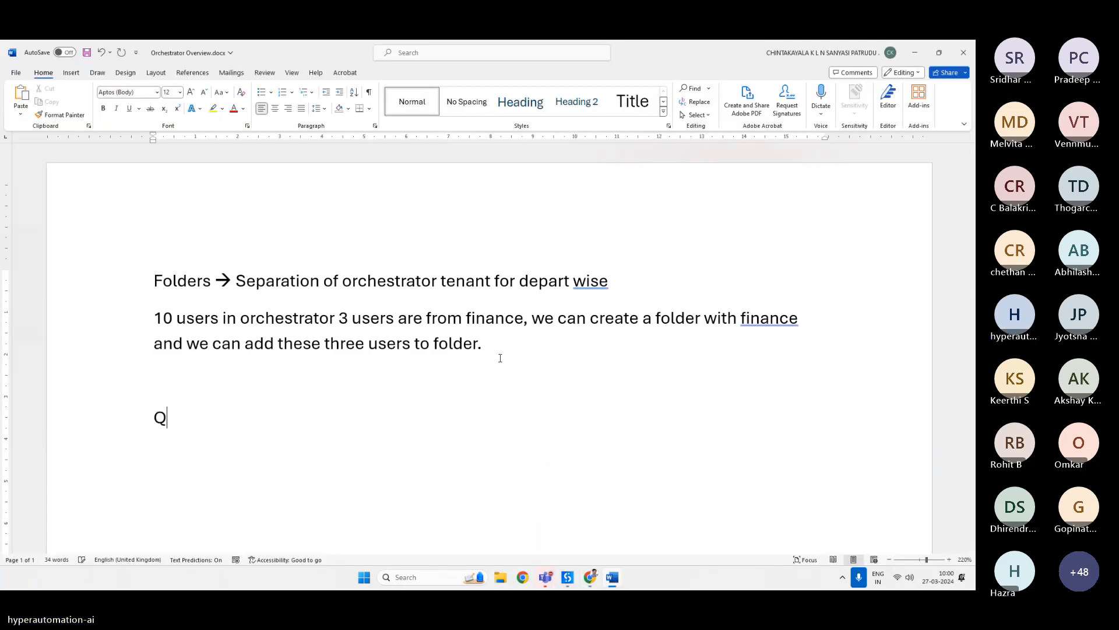
text(ueues --> d)
key(BackSpace)
text(data )
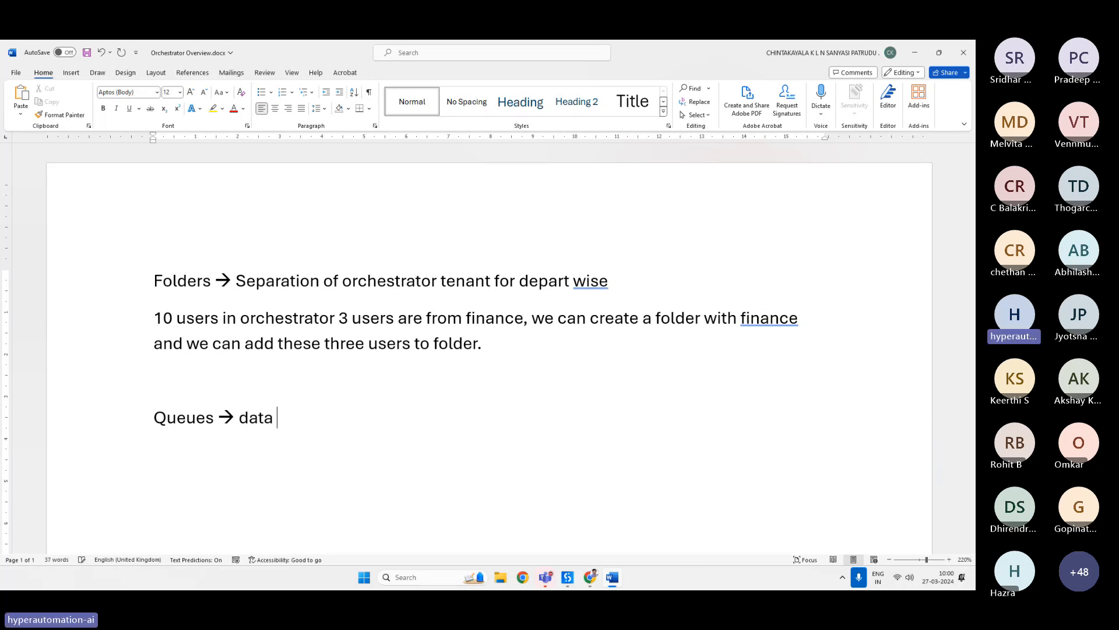
text(to)
key(BackSpace)
key(BackSpace)
key(BackSpace)
key(BackSpace)
key(BackSpace)
key(BackSpace)
key(BackSpace)
key(BackSpace)
text(wil be adding a)
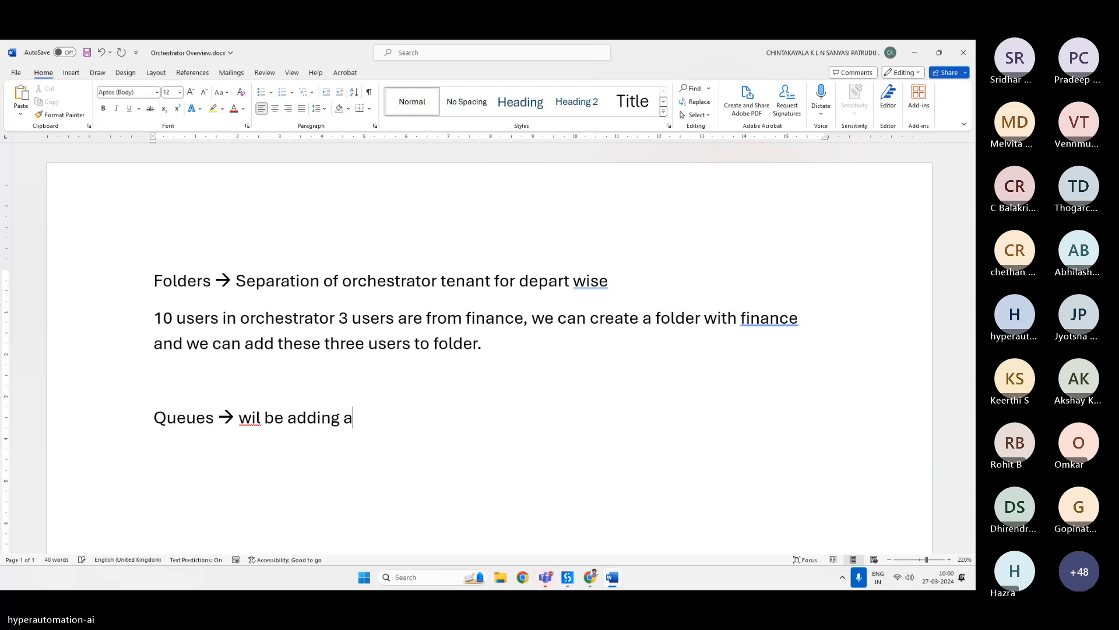
key(BackSpace)
text(data)
key(BackSpace)
text(a to process)
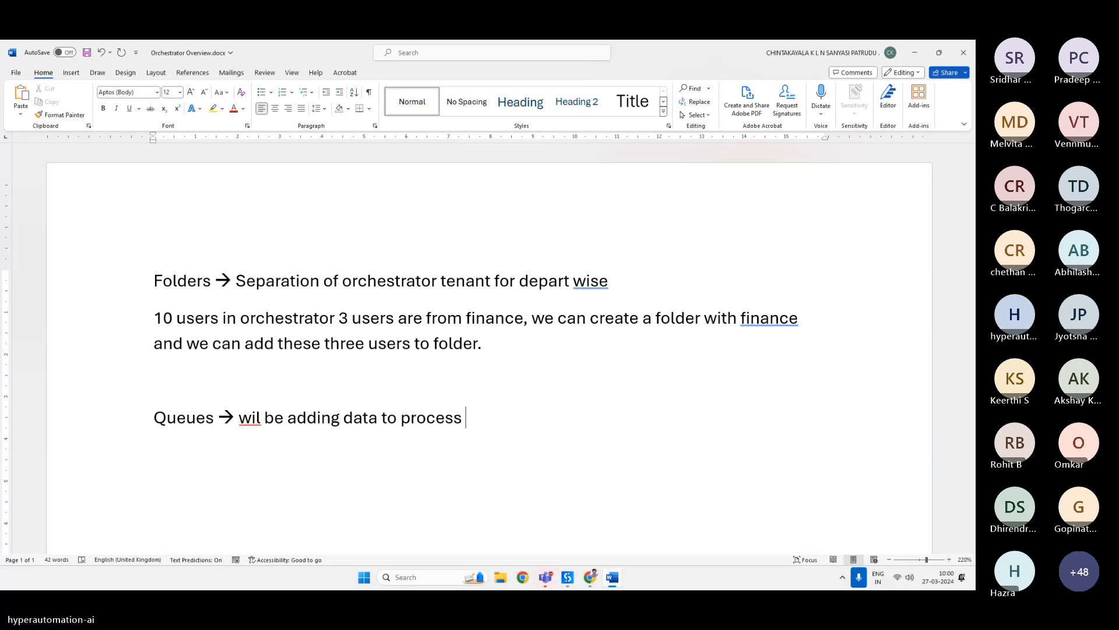
Correct 'wil' to 'will' in the Queues note line.
double_click(250, 417)
click(262, 417)
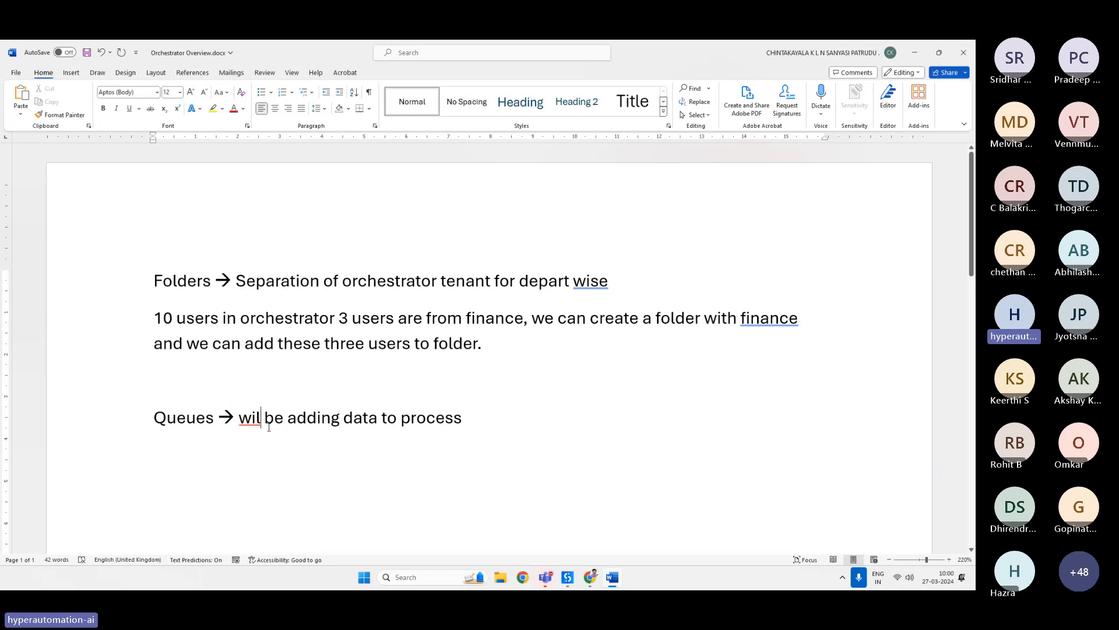
text(l)
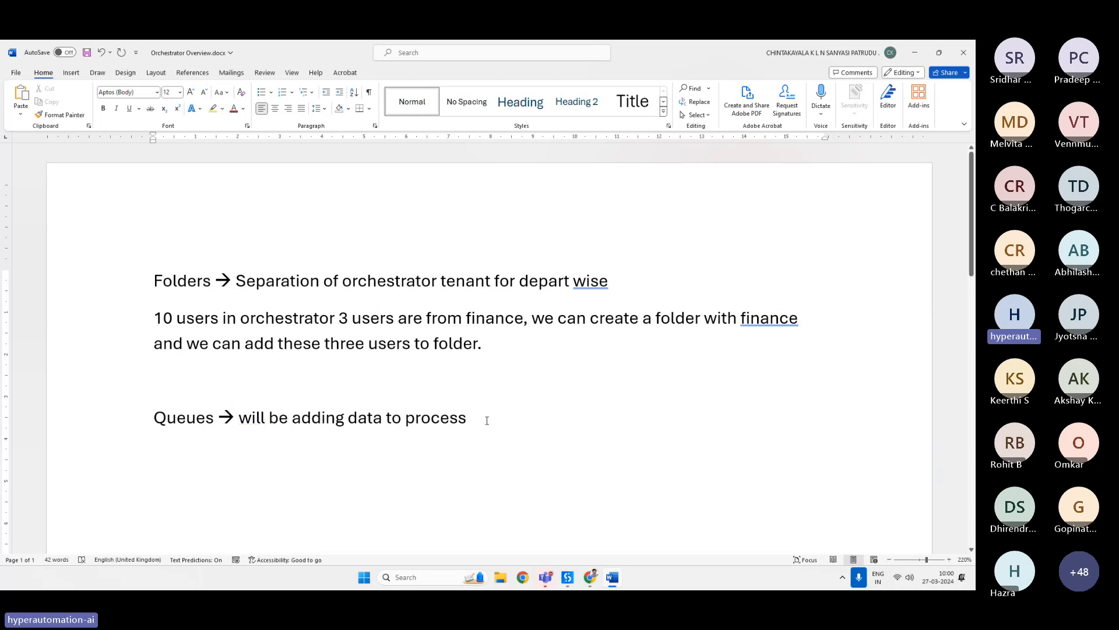
Append 'Container holding data to be processed.' to the Queues note line.
click(487, 420)
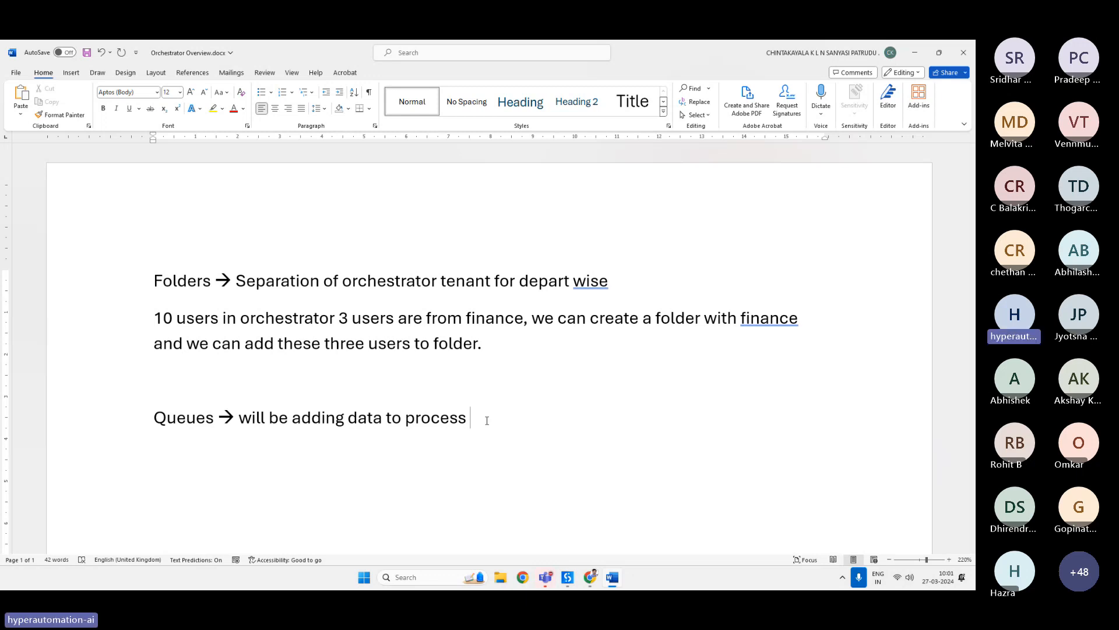
key(BackSpace)
text(.)
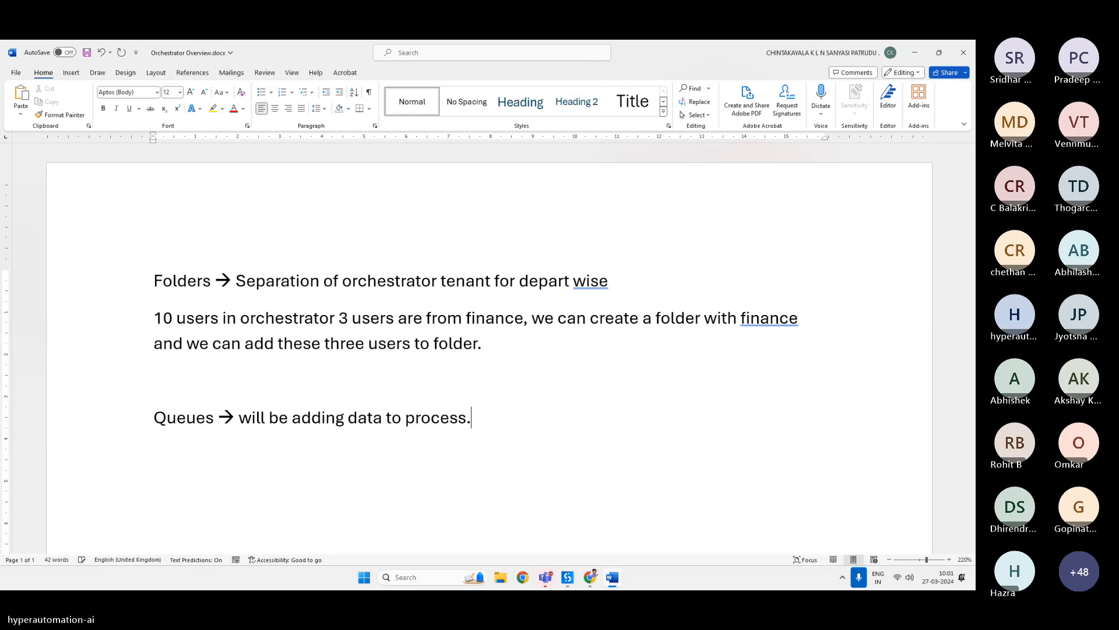
text( container holdi)
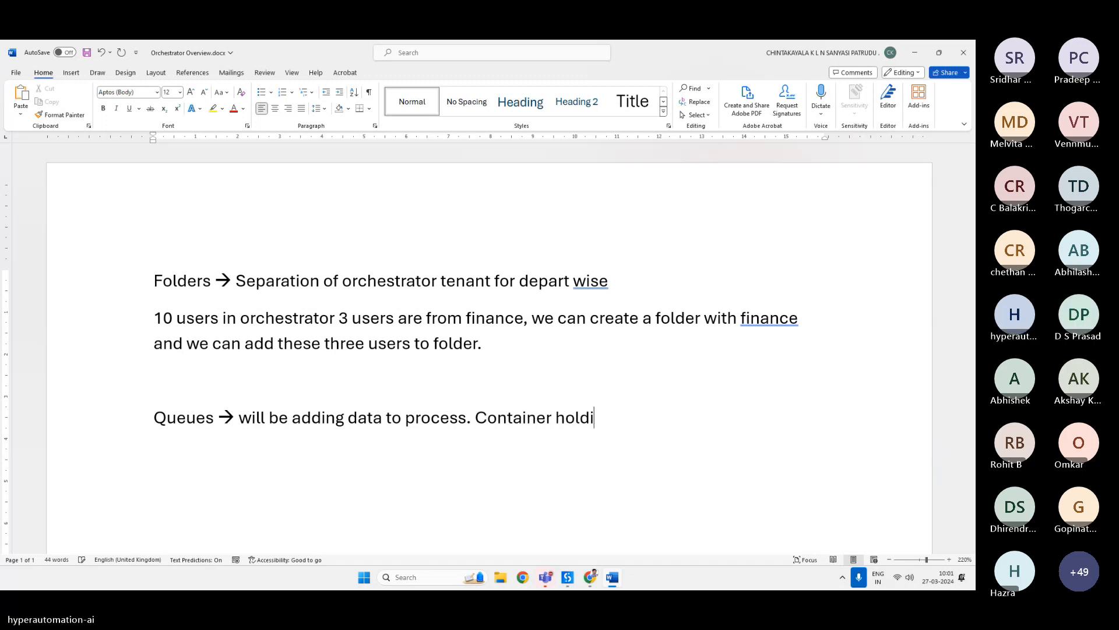
text(ng data )
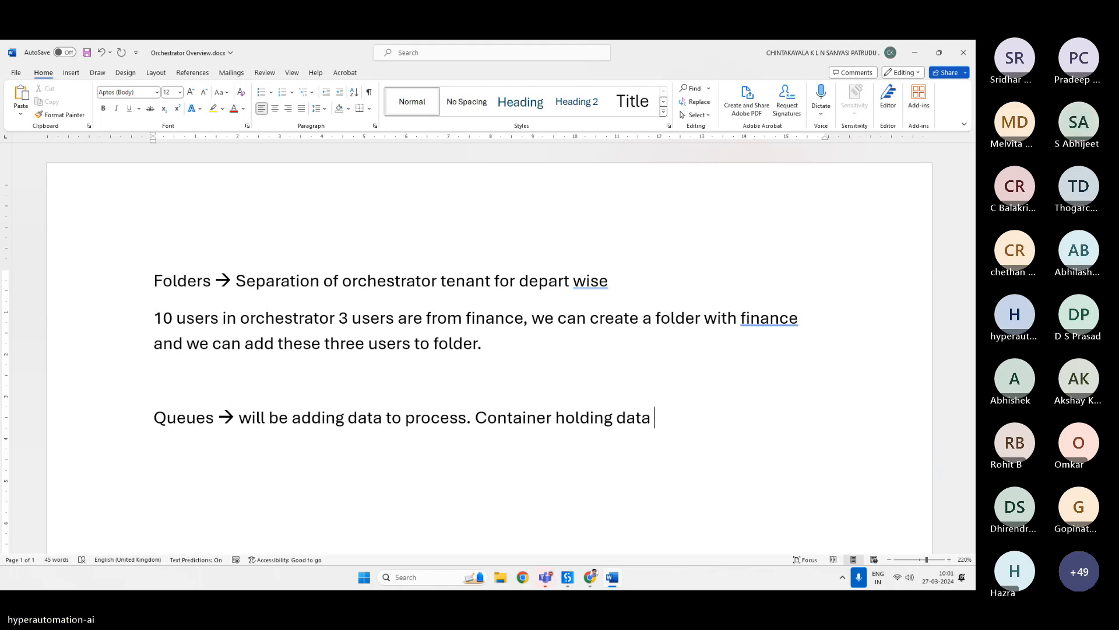
text(to be processed.)
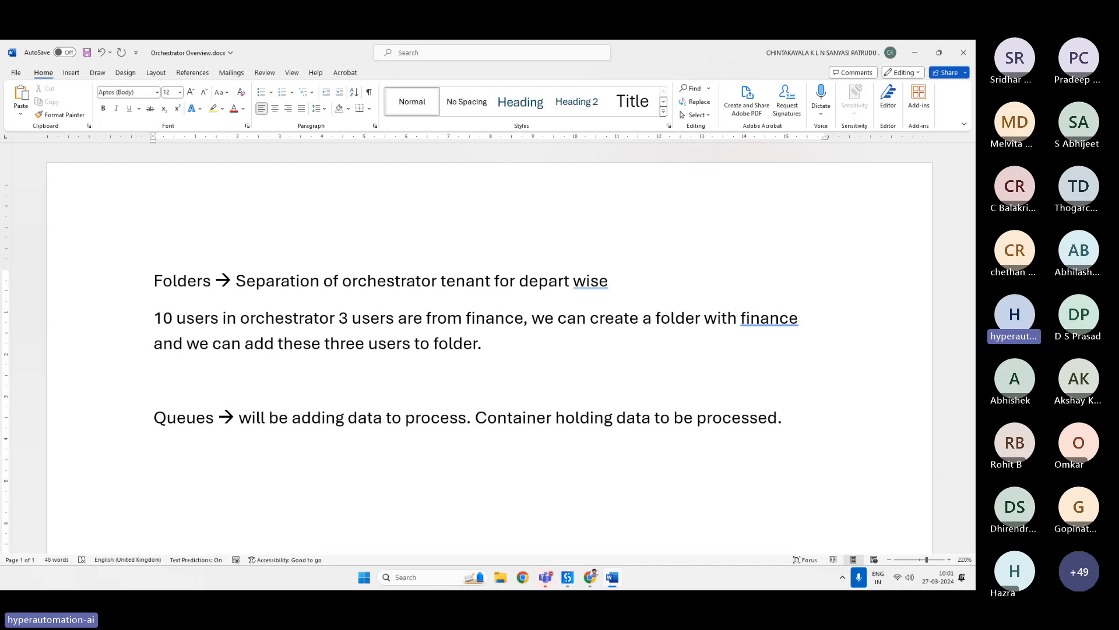
Add a new line: 'By using queues we can have multiple robots to execute the same process without any duplication'.
key(Return)
text(qu)
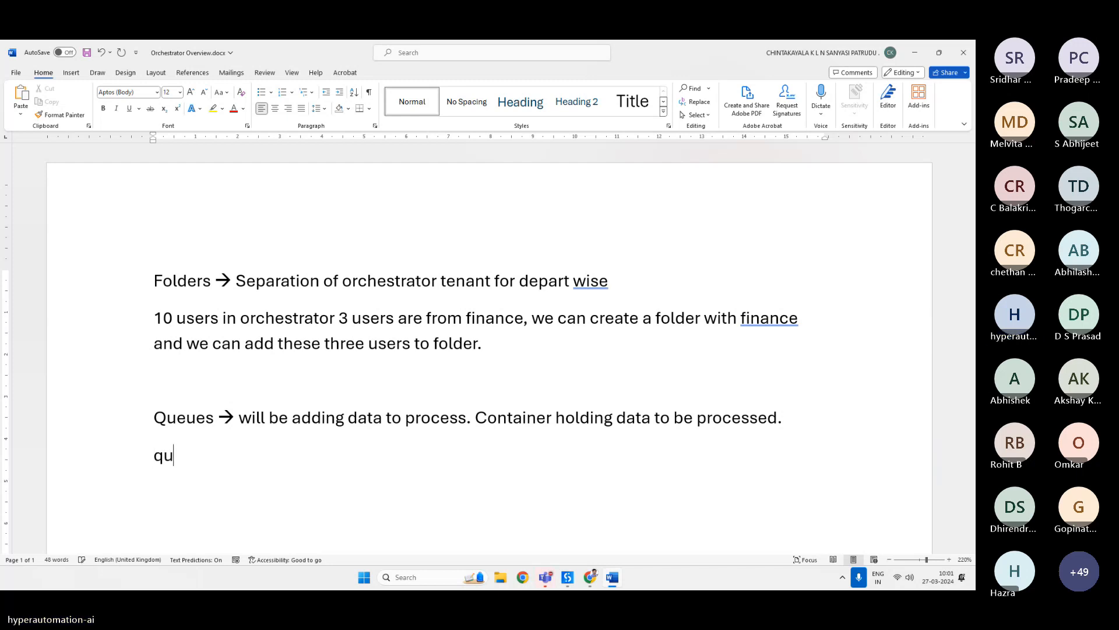
key(BackSpace)
key(BackSpace)
text(By)
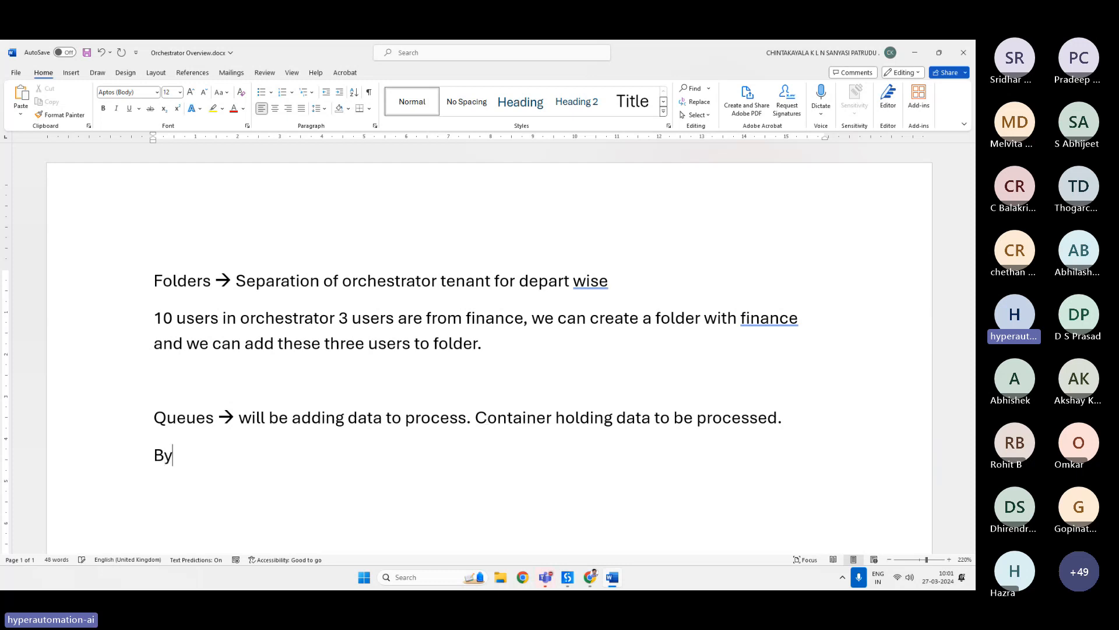
text( using queu)
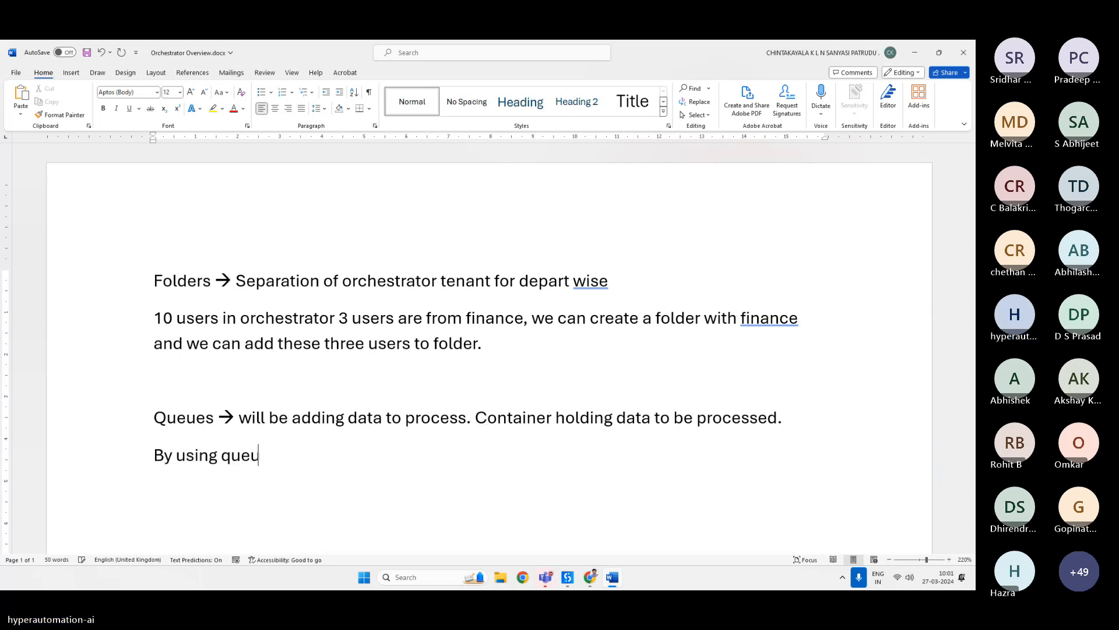
text(es we c)
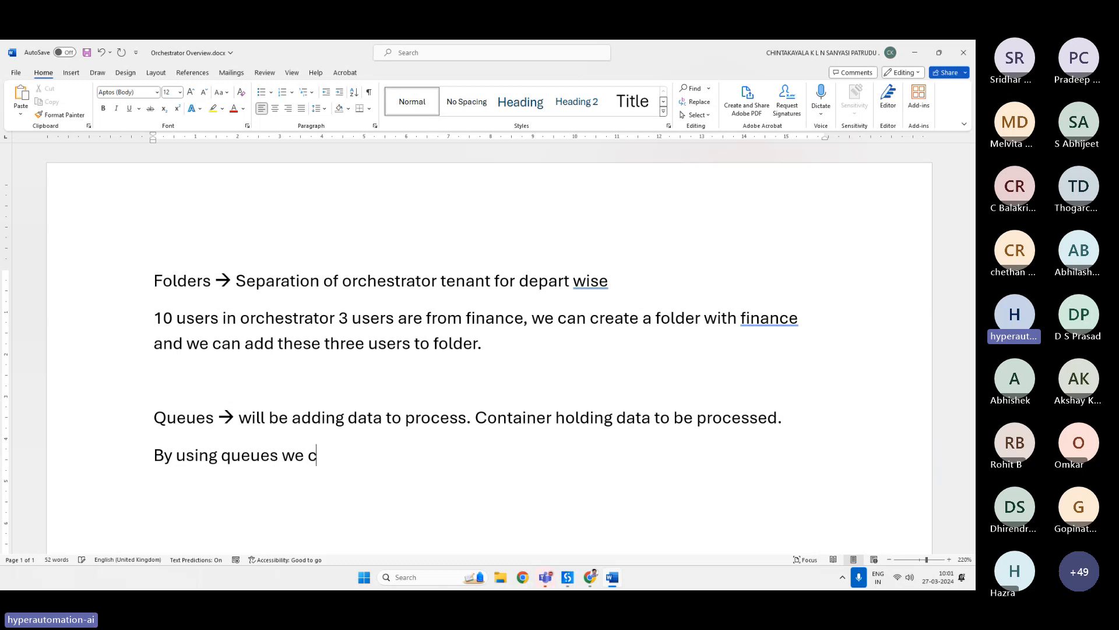
text(an have multi)
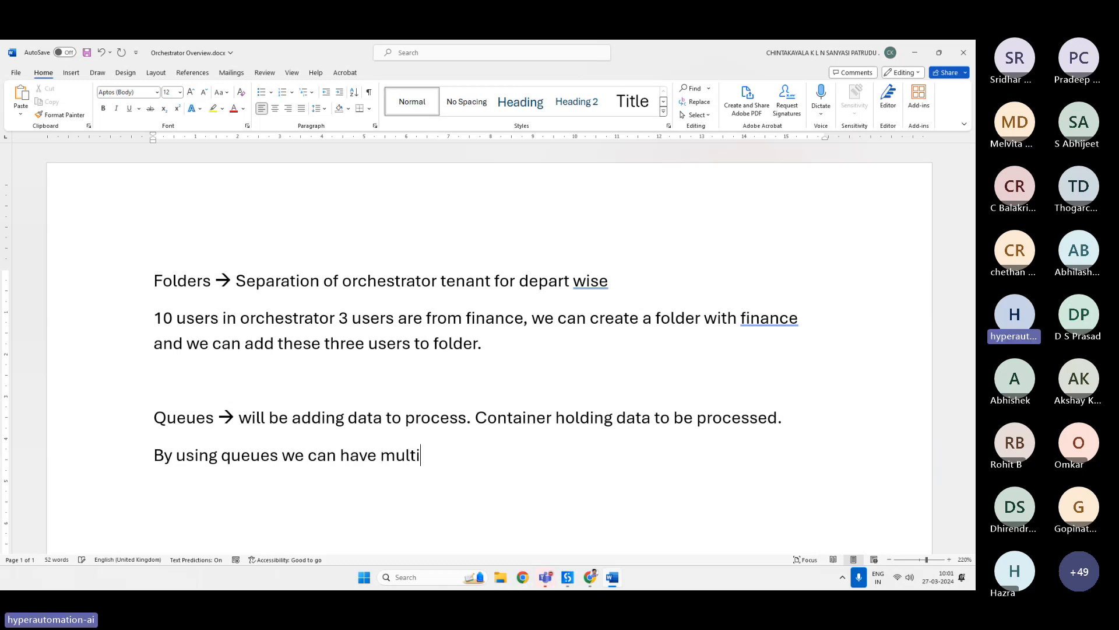
text(ple robots to )
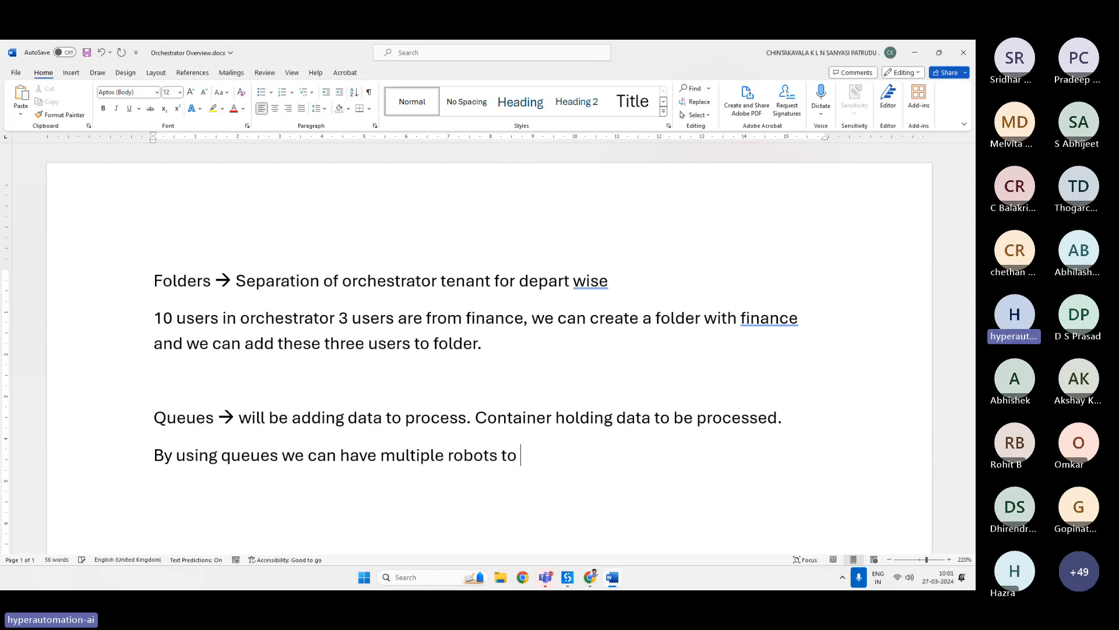
text(execute the s)
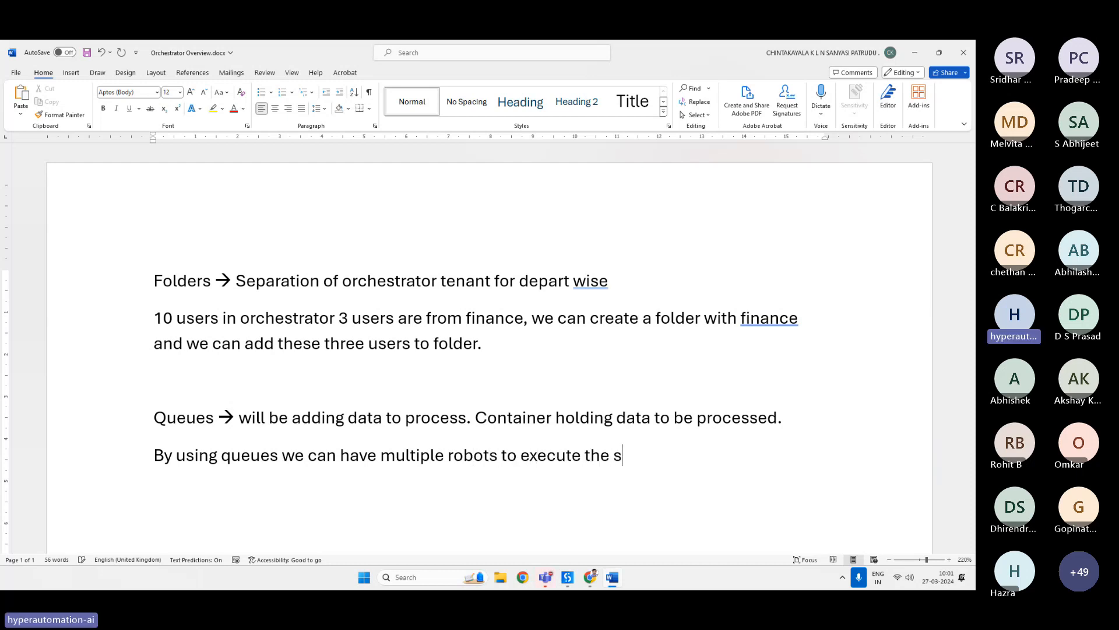
text(ame proce)
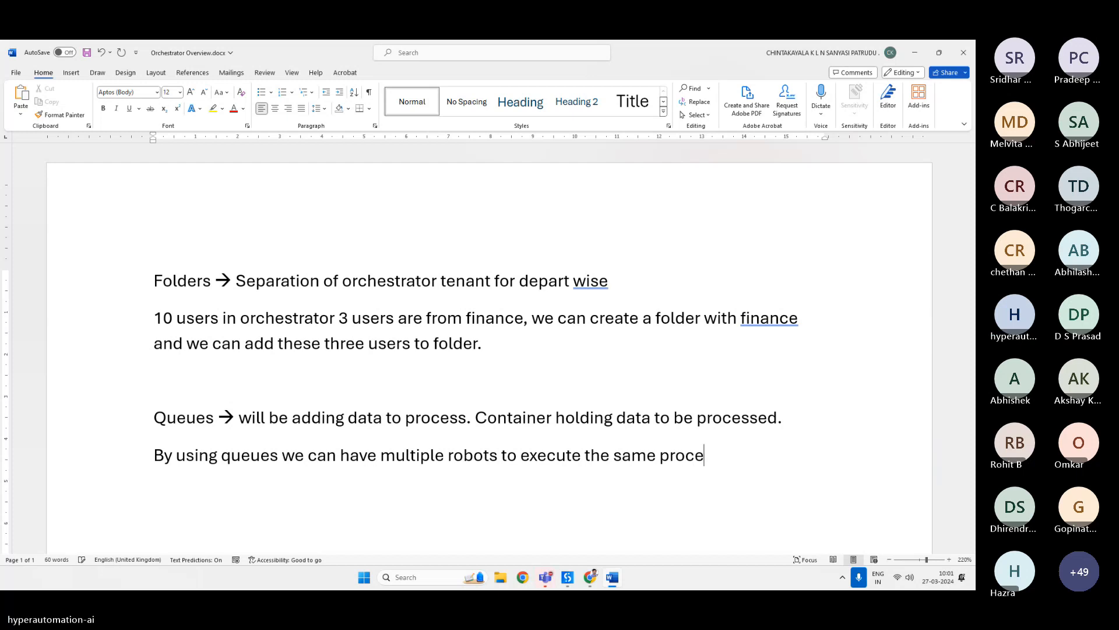
text(ss without )
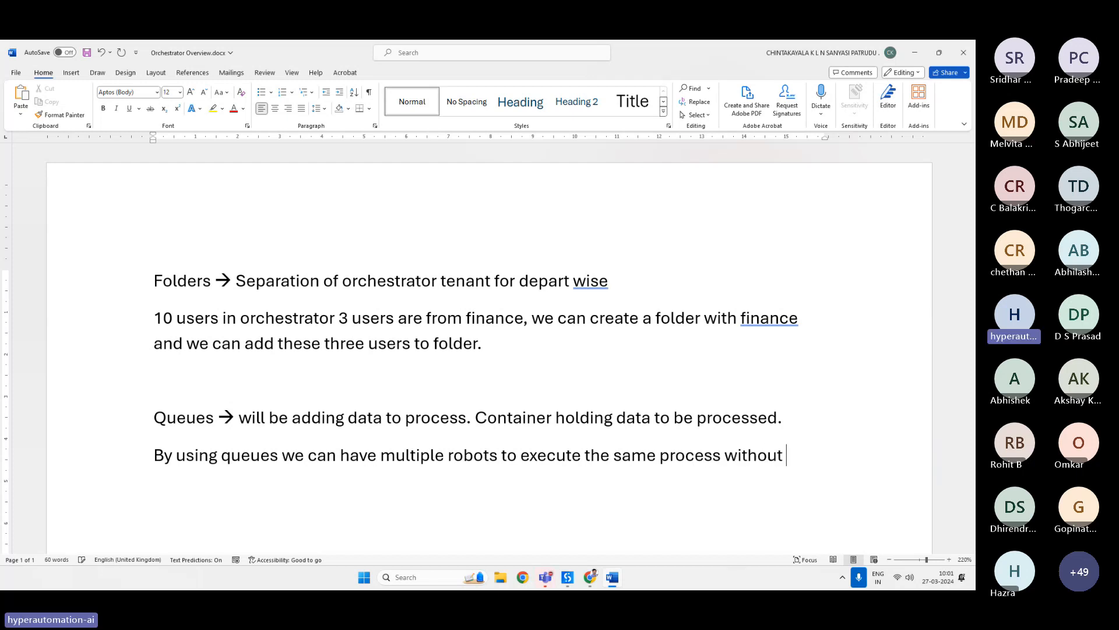
text(any duplid)
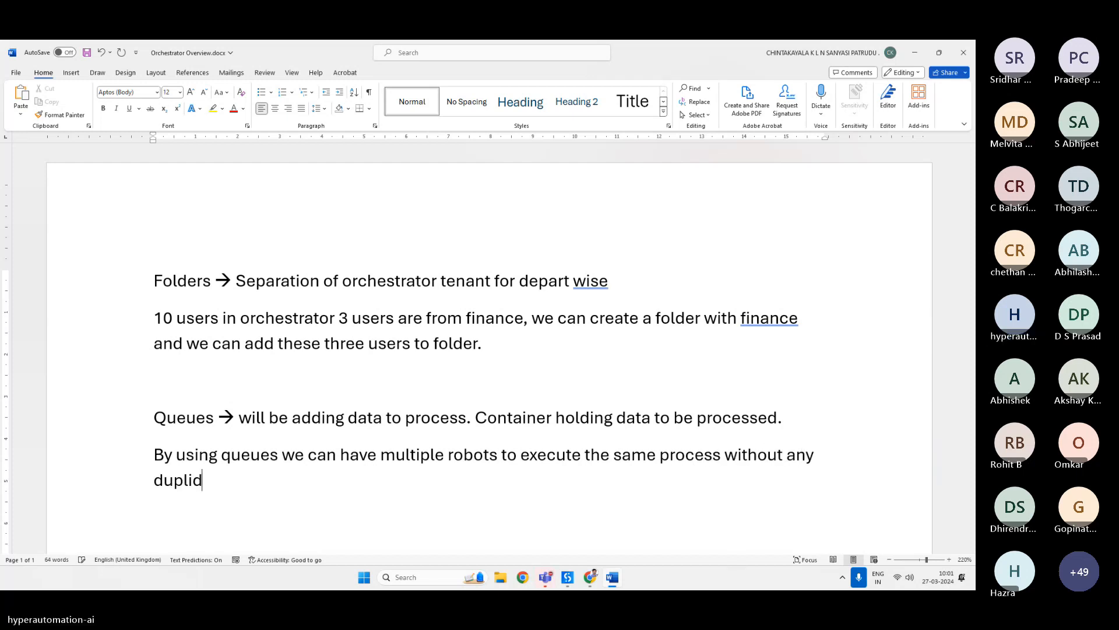
key(BackSpace)
text(cation)
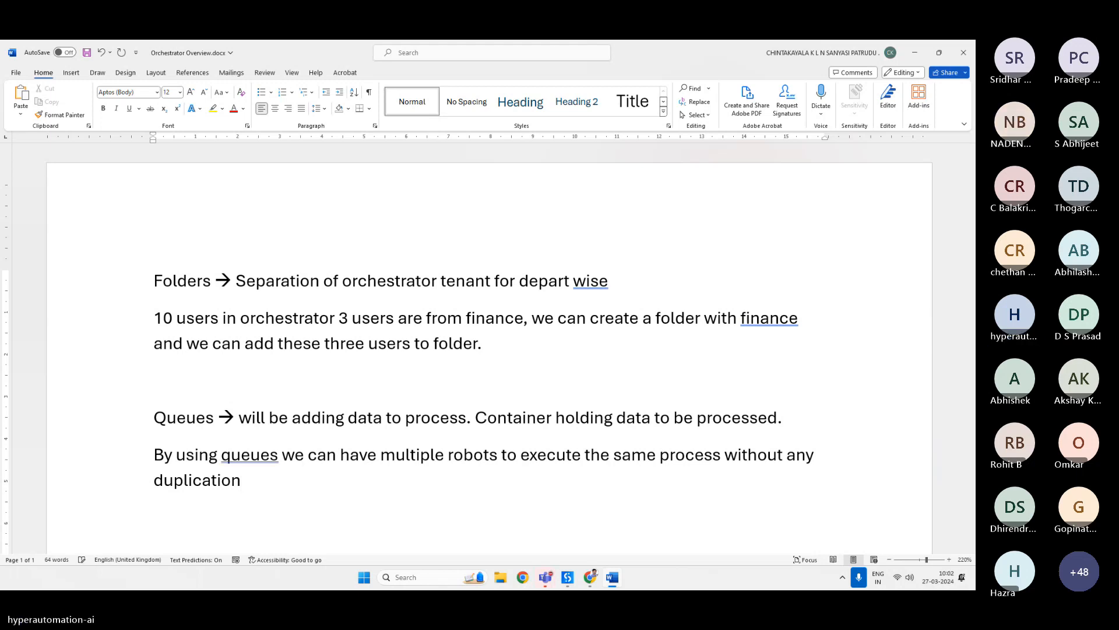
Add a new line reading 'Easy to implement retry'.
key(Return)
text(e)
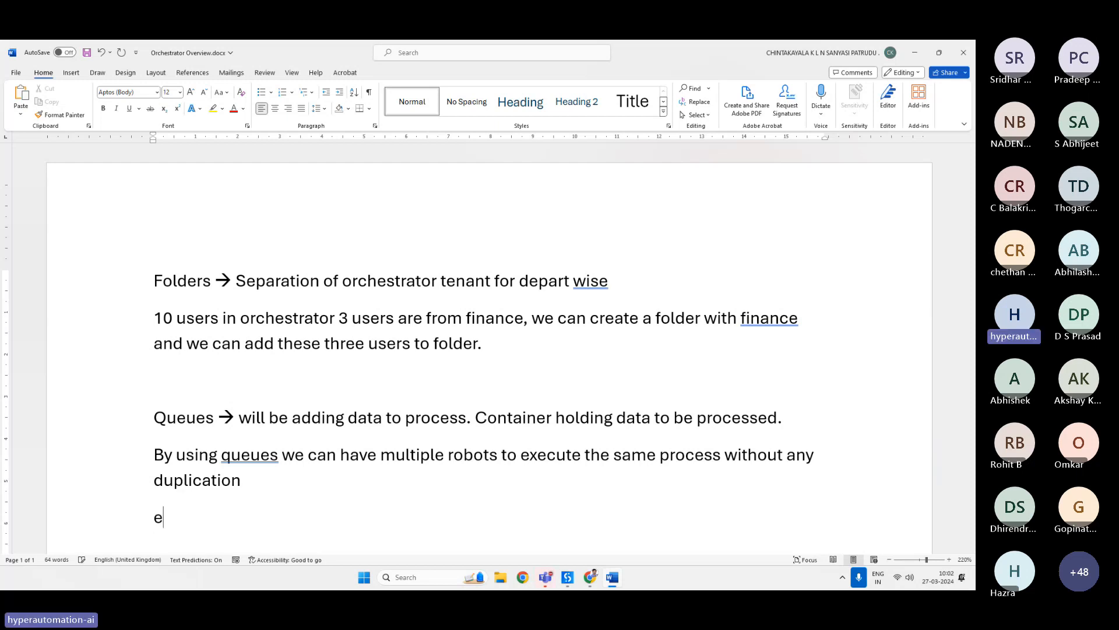
text(asy to implement )
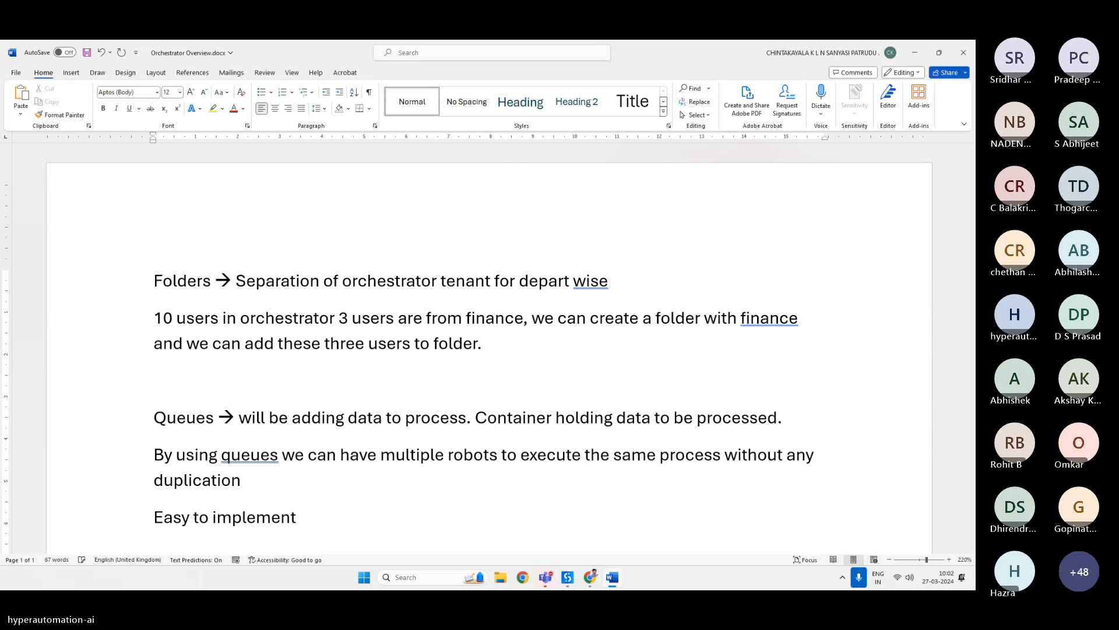
text(re)
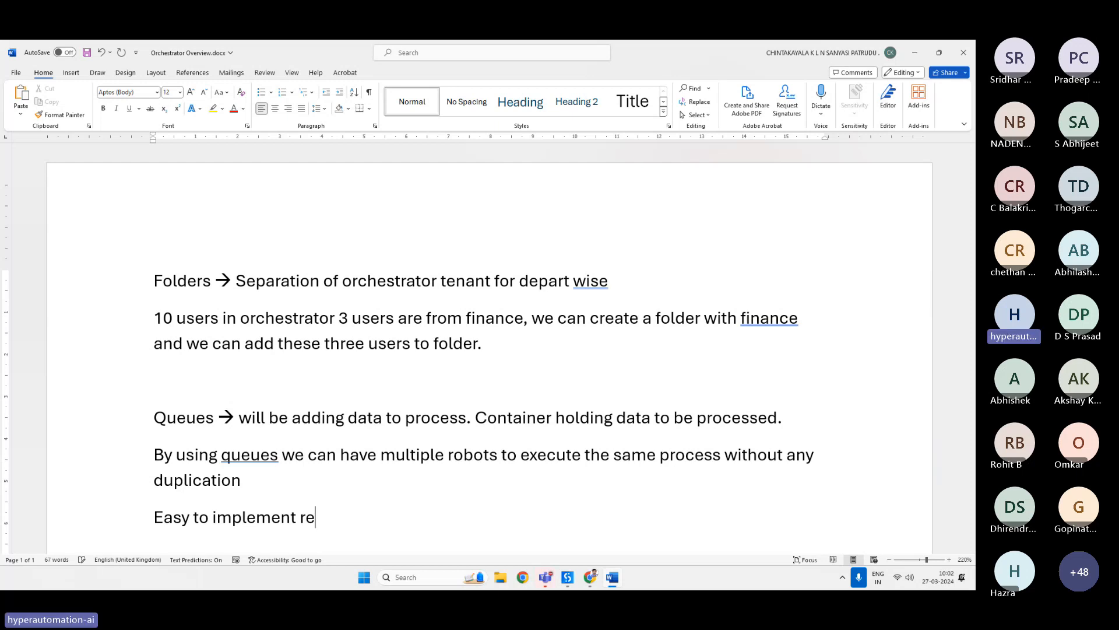
text(try)
Switch to Orchestrator and start creating a new queue in the Finance folder named SampleQueue.
click(589, 578)
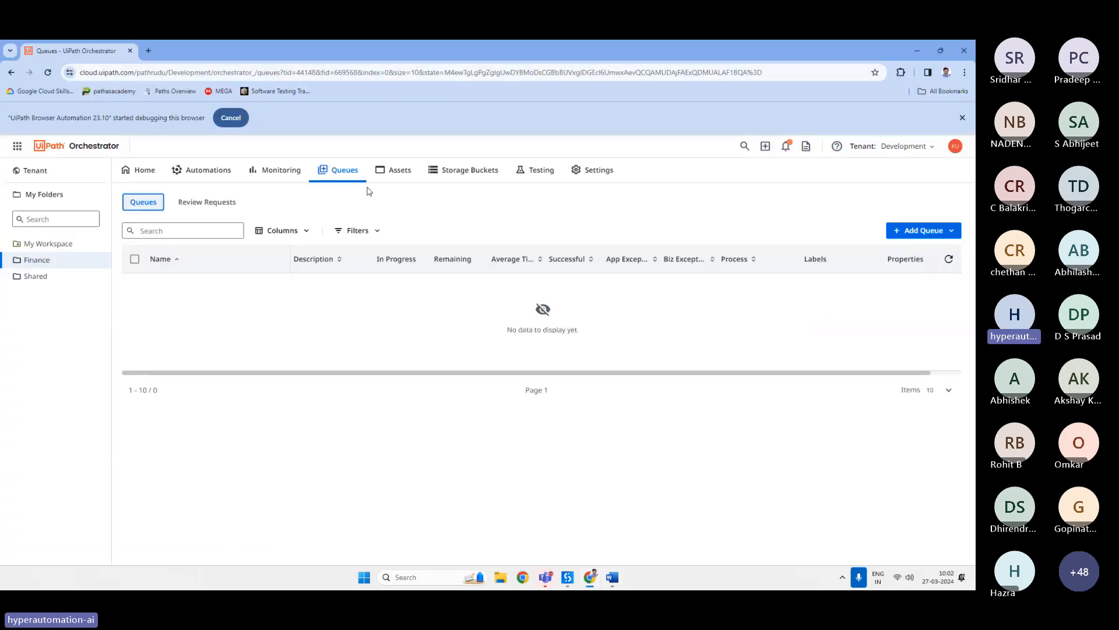
click(914, 234)
click(888, 247)
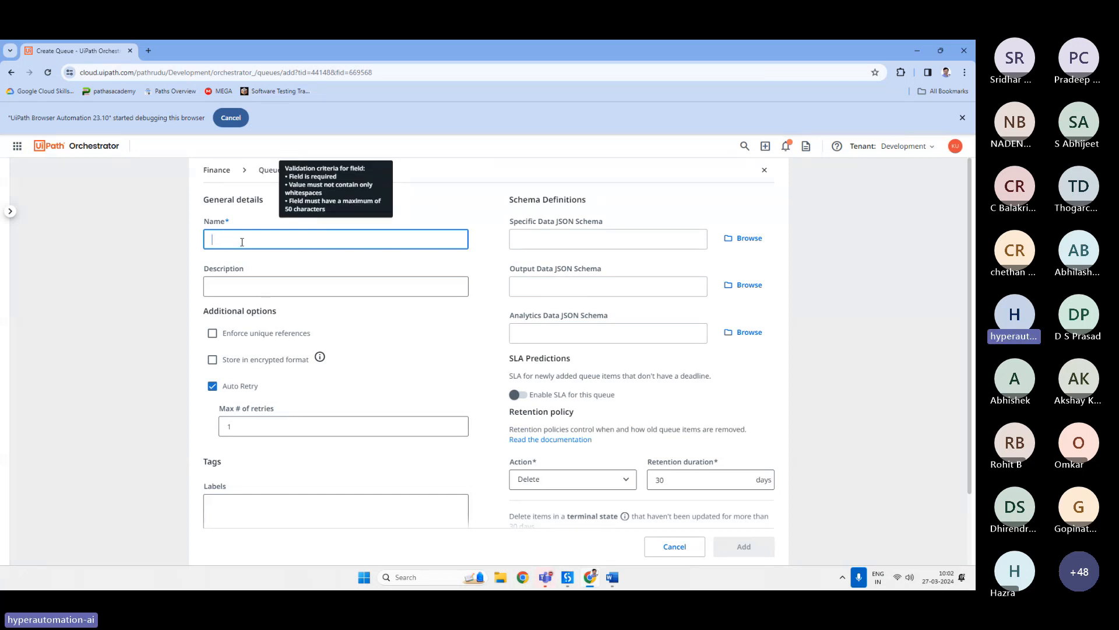
text(SampleQueue)
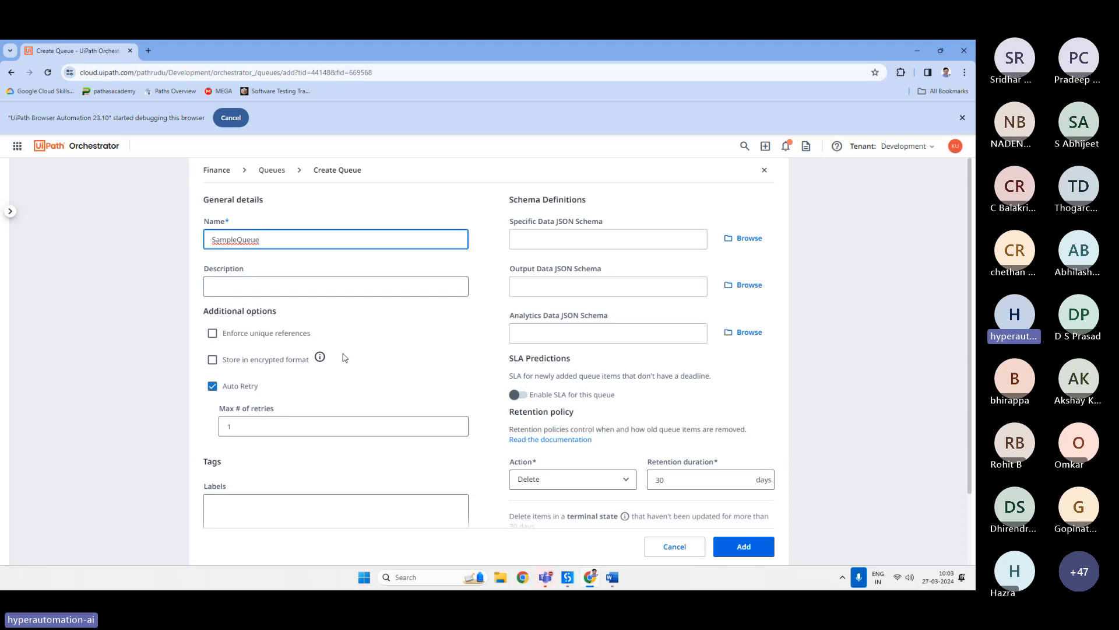
Toggle SLA predictions for the queue on and back off.
scroll(350, 358, down, 2)
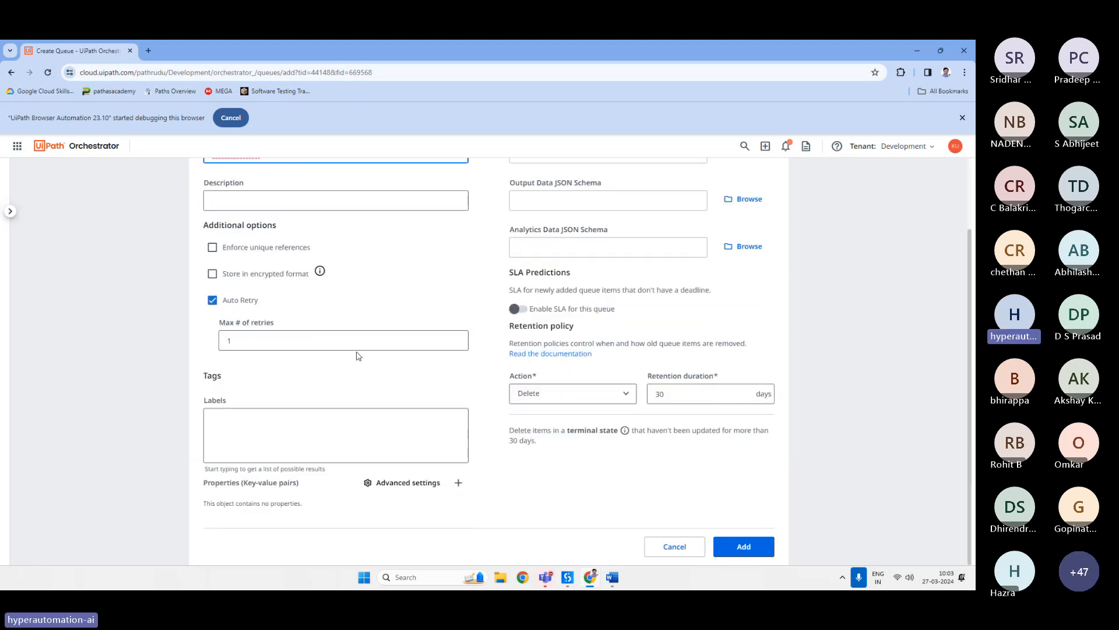
drag(508, 324, 586, 343)
click(623, 337)
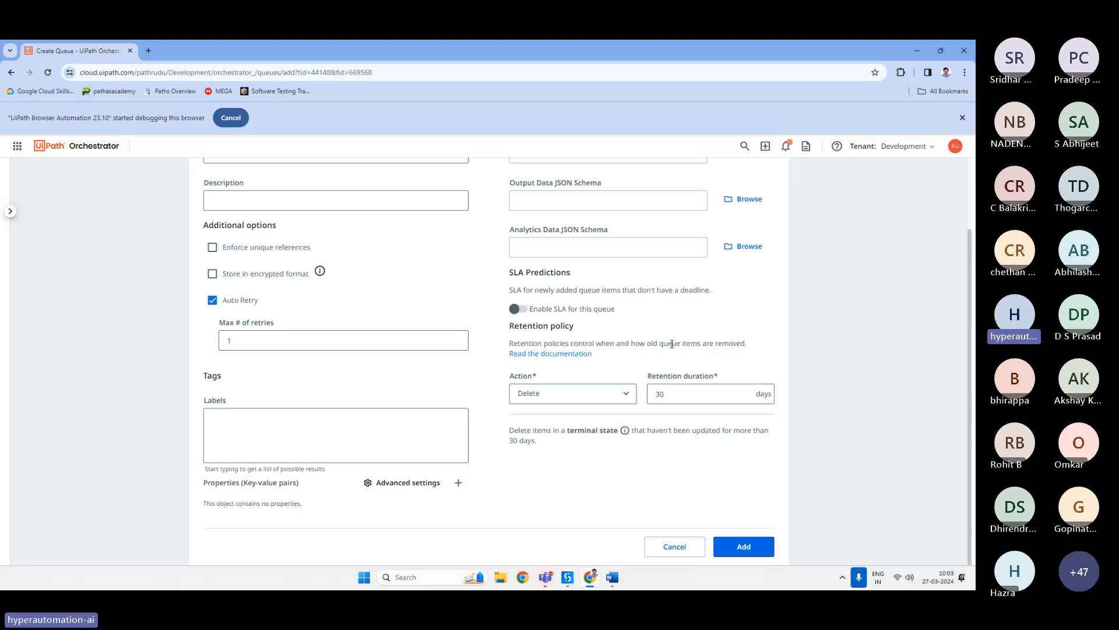
mouse_move(677, 396)
click(519, 311)
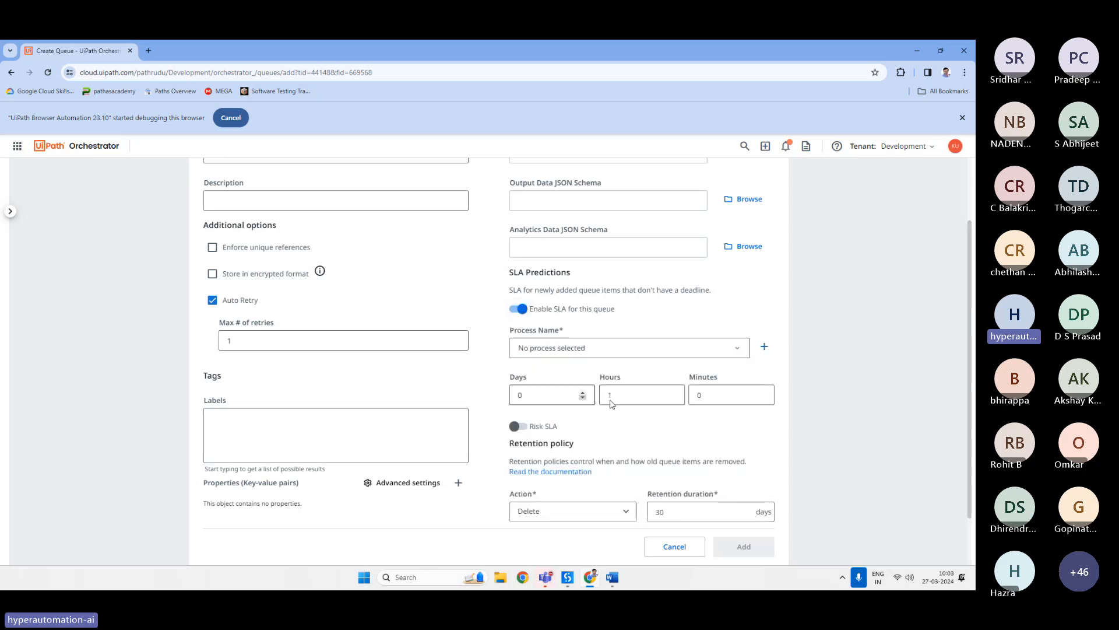
click(519, 309)
Add the SampleQueue queue and dismiss the confirmation.
scroll(499, 373, up, 2)
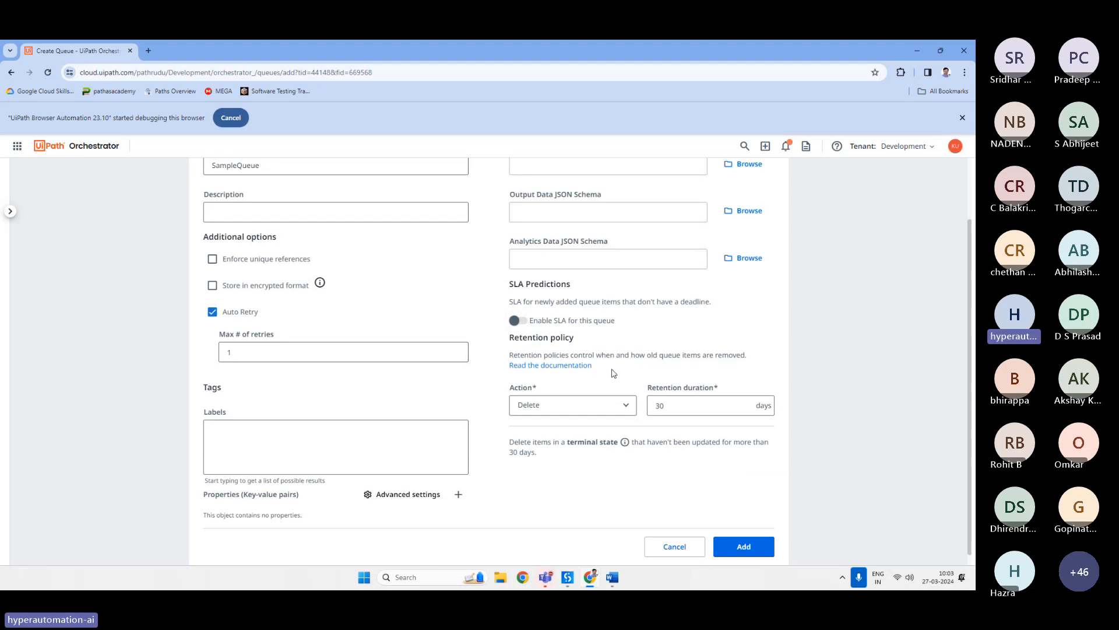
scroll(499, 373, down, 2)
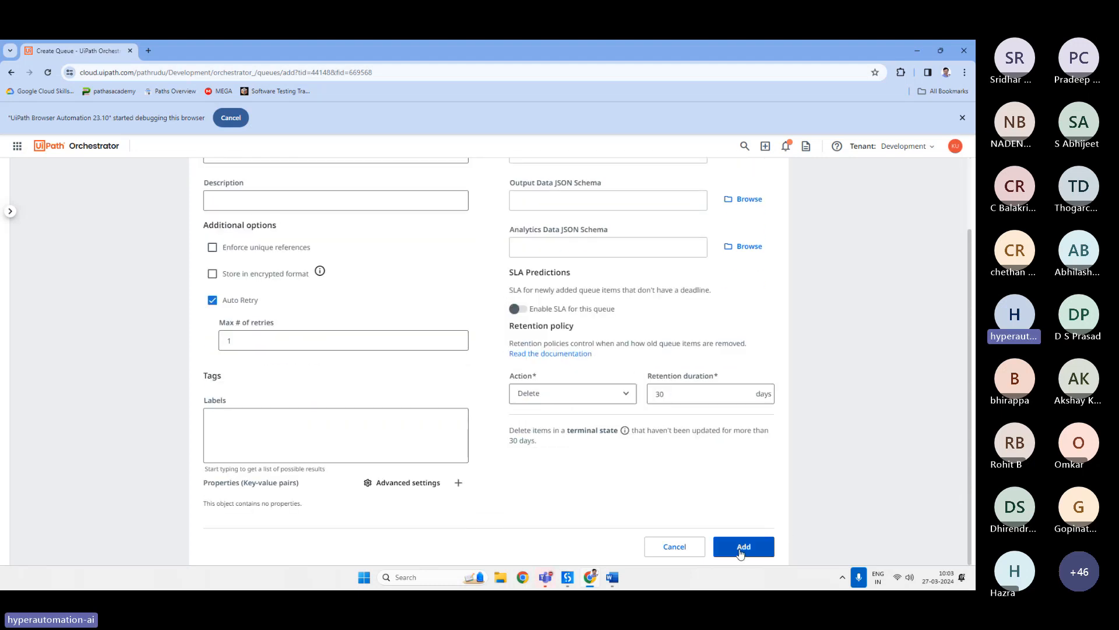
click(740, 548)
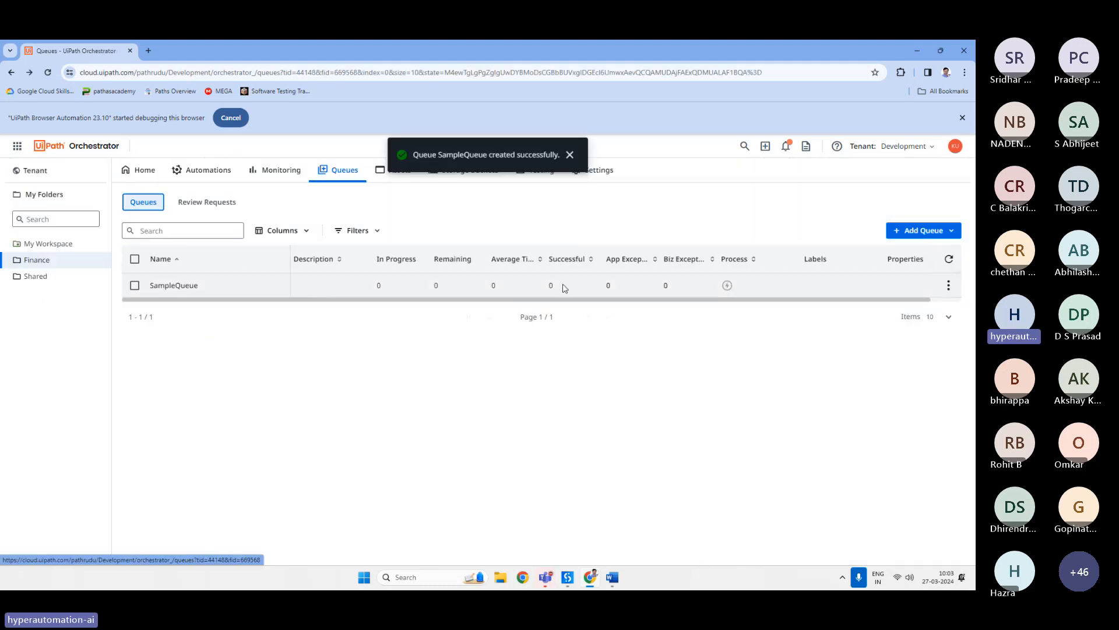
click(569, 155)
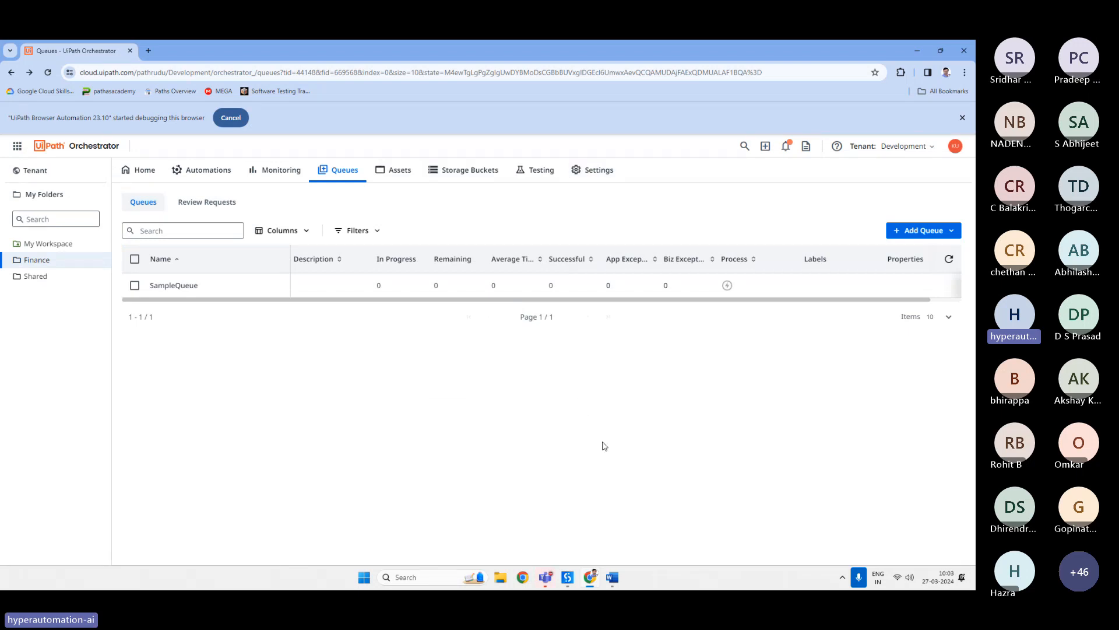
Switch to the Word notes and add a new line 'Add Queue Item' below the existing notes.
click(617, 578)
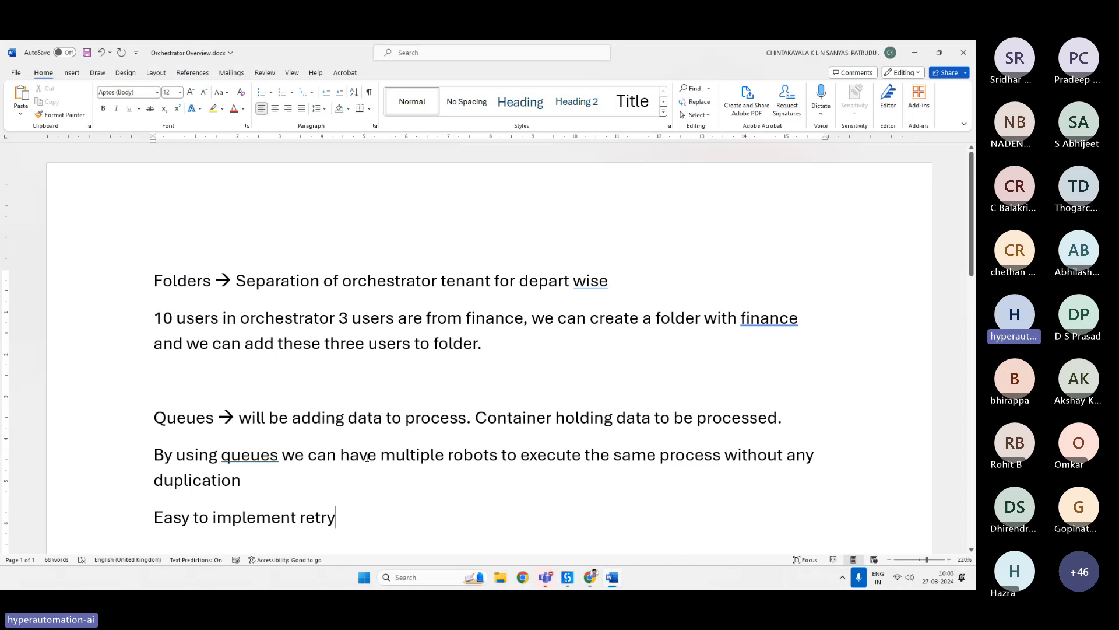
scroll(368, 457, down, 3)
key(Return)
key(Return)
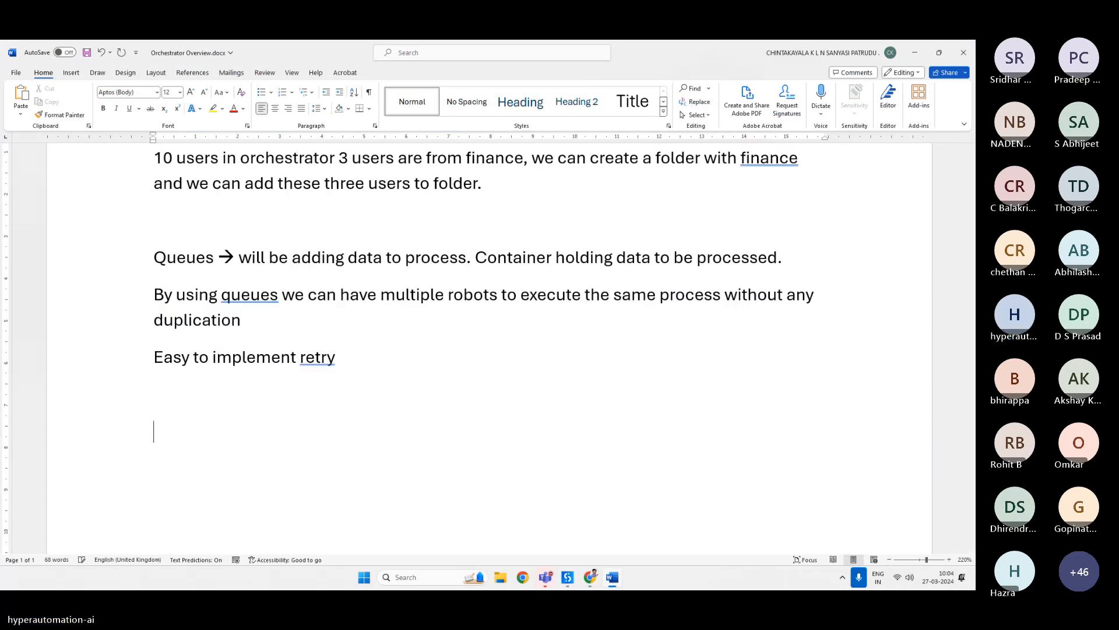
text(Add Q)
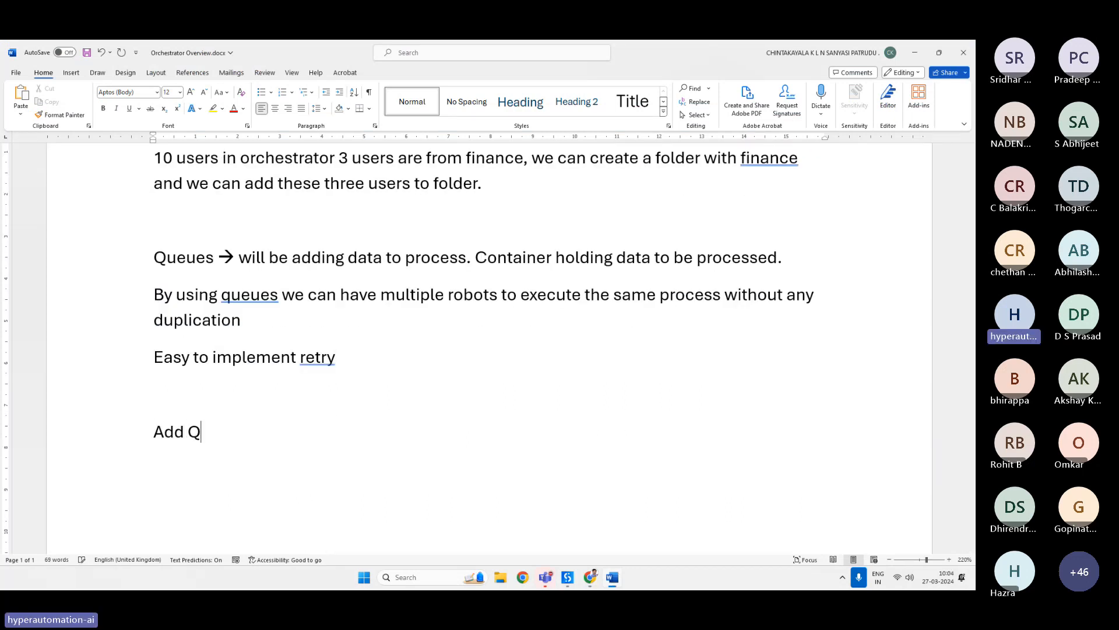
text(ueue Item)
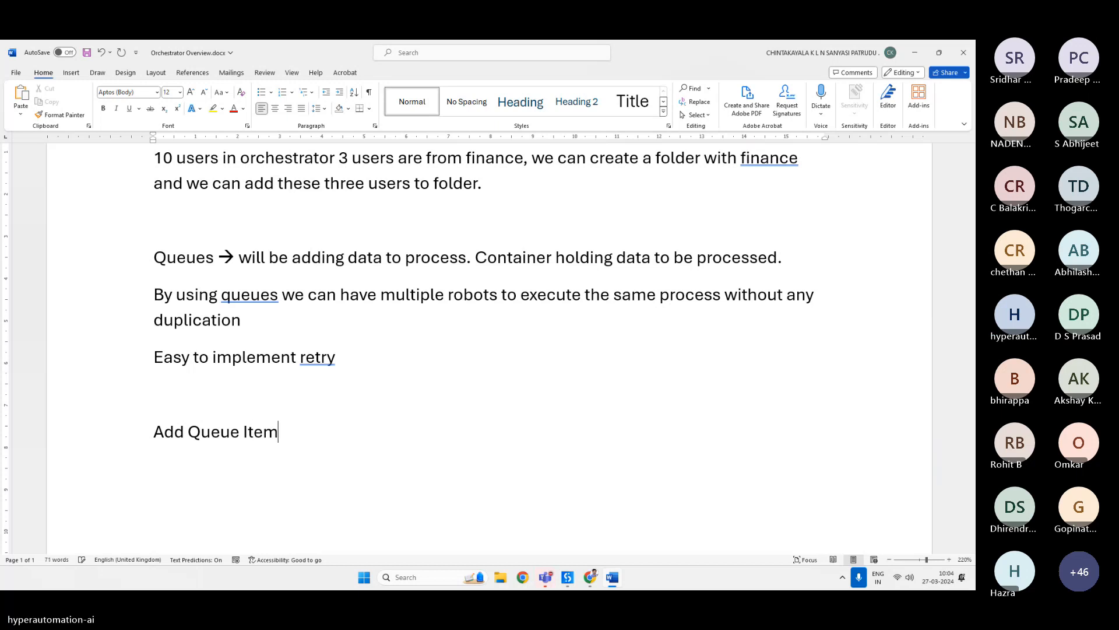
Add the next line 'Bulk Add Queue Items'.
key(Return)
text(Bulk Add Qu)
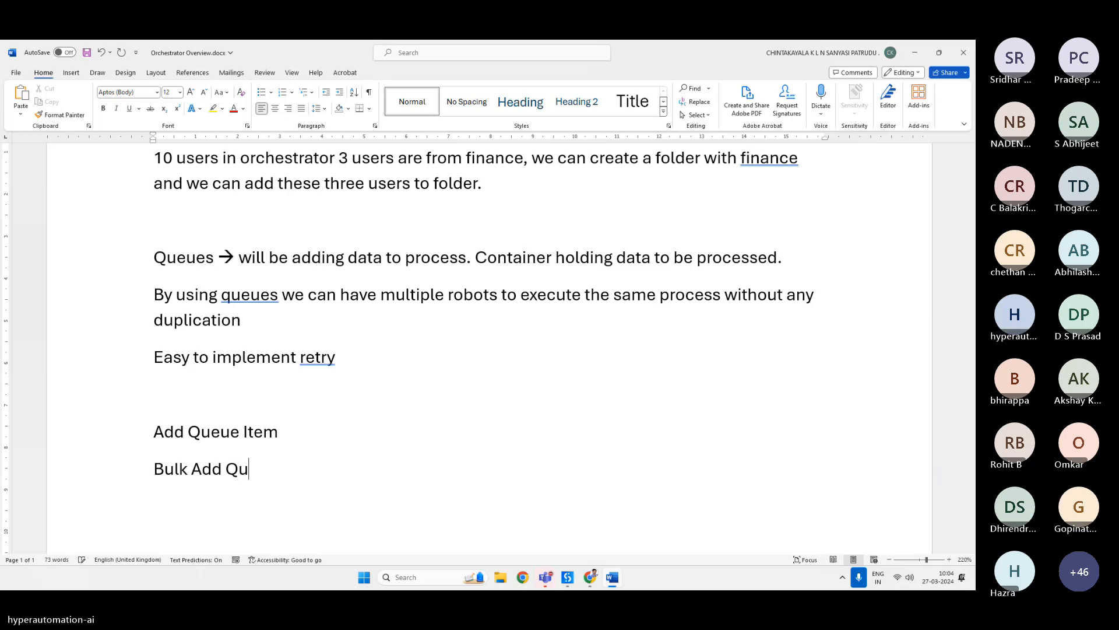
text(eue Items)
key(Return)
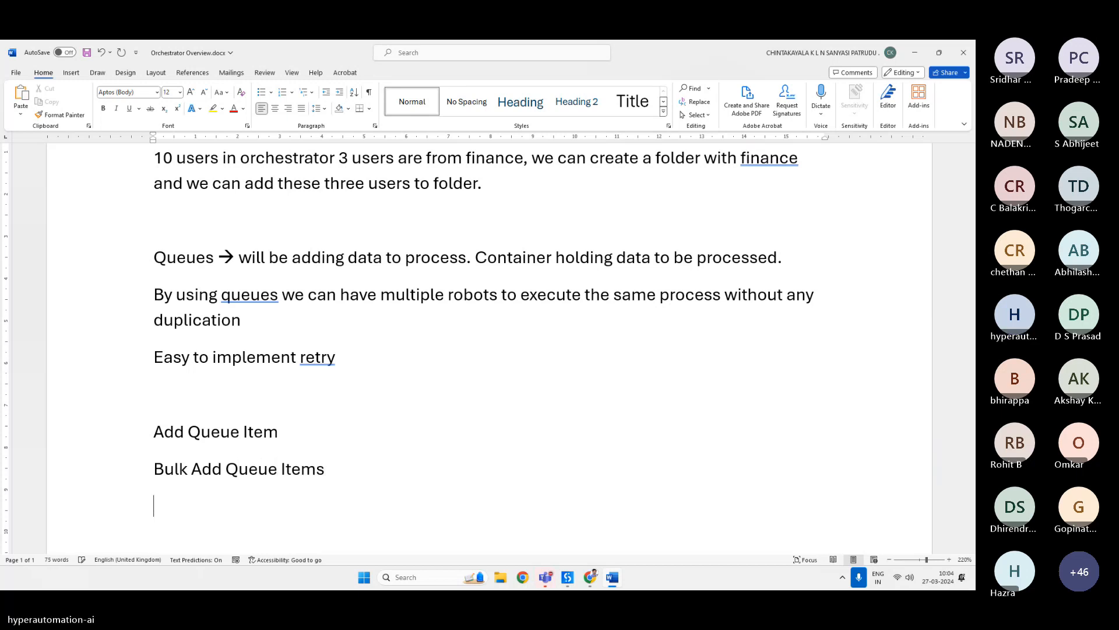
Add the next line 'Add Transaction Item'.
text(Add Transact)
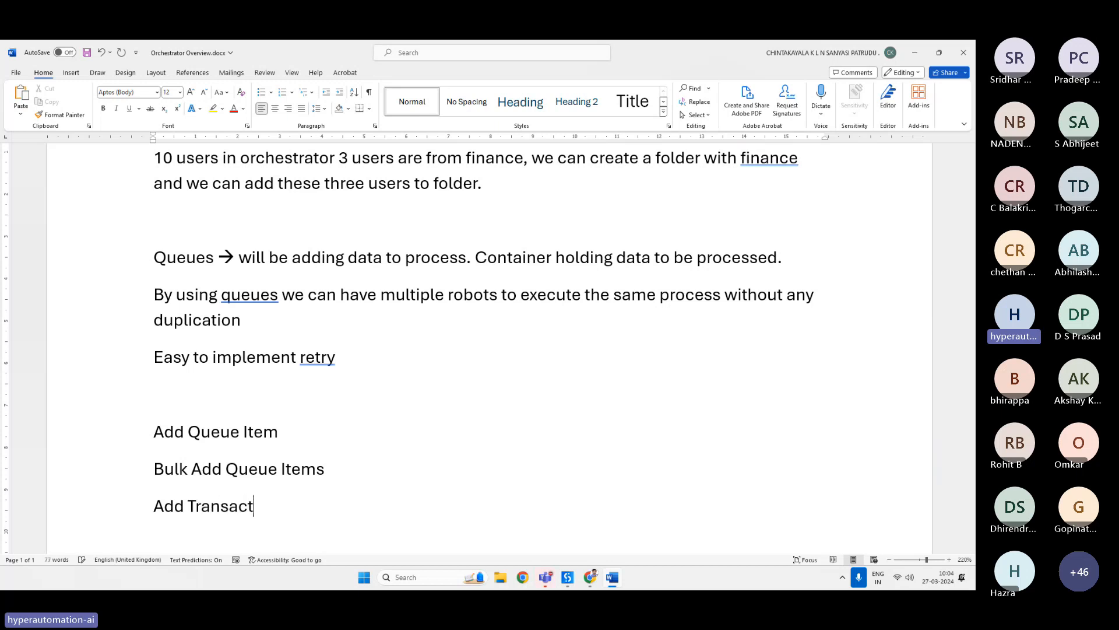
text(ion Item)
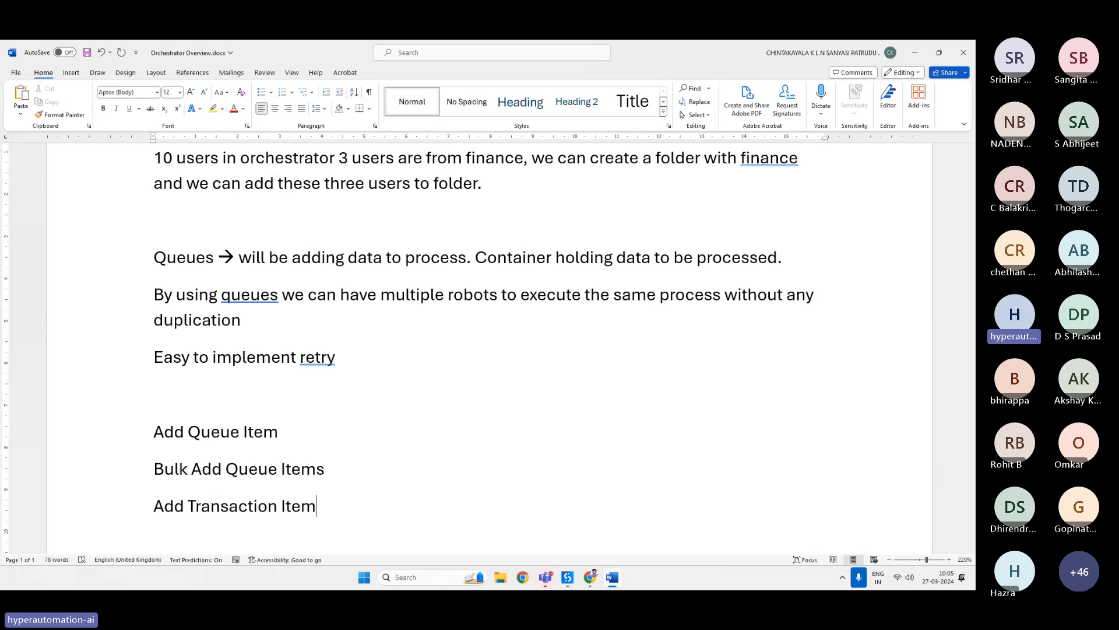
On the empty line above the activity list, write 'Status Queue → New, In Progress, Failed, Successful, Abandon, retried'.
click(235, 392)
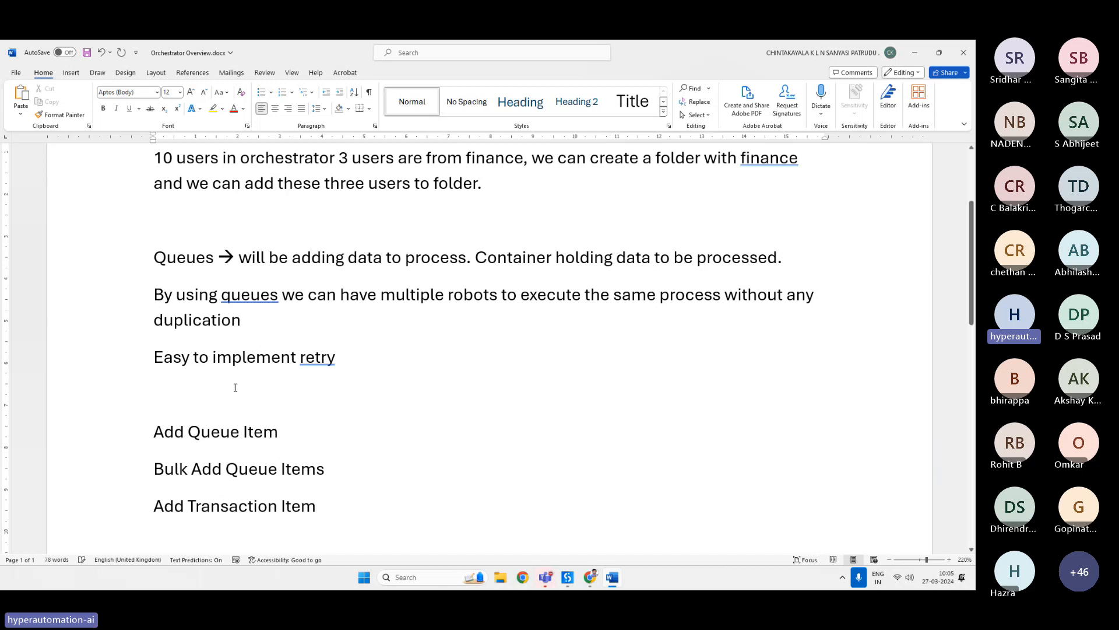
text(Status )
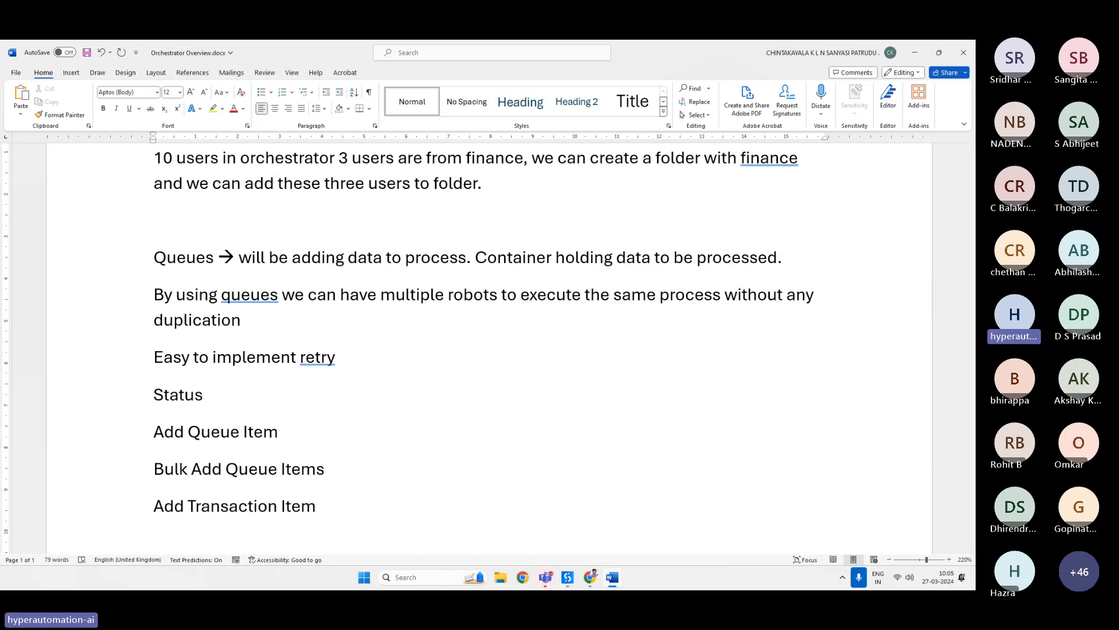
text(Queue --)
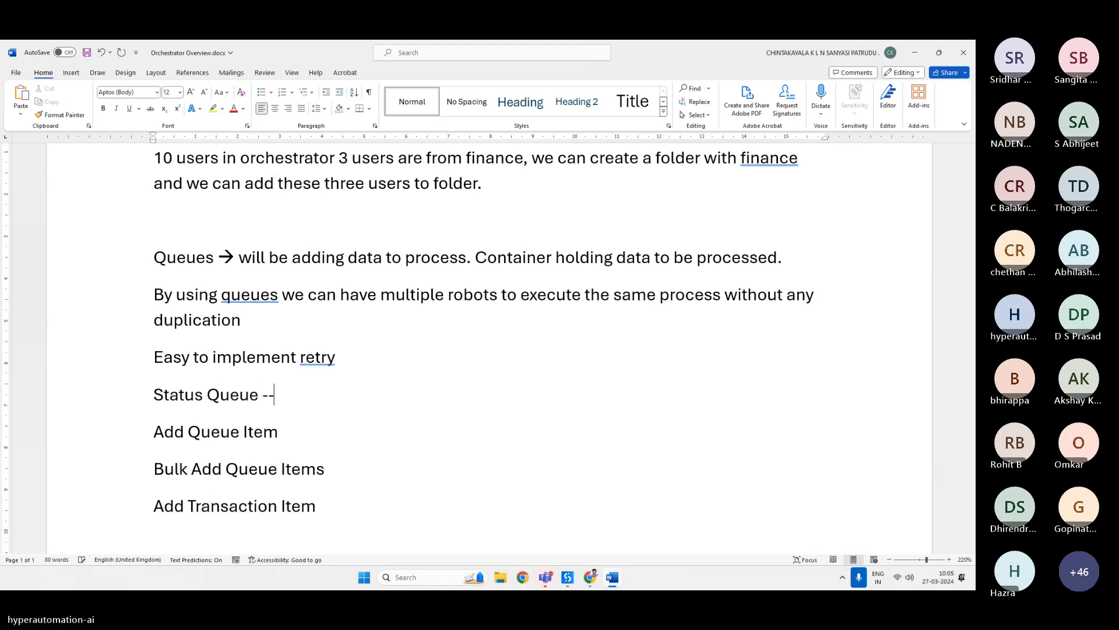
text(> )
text(New, )
text(In P)
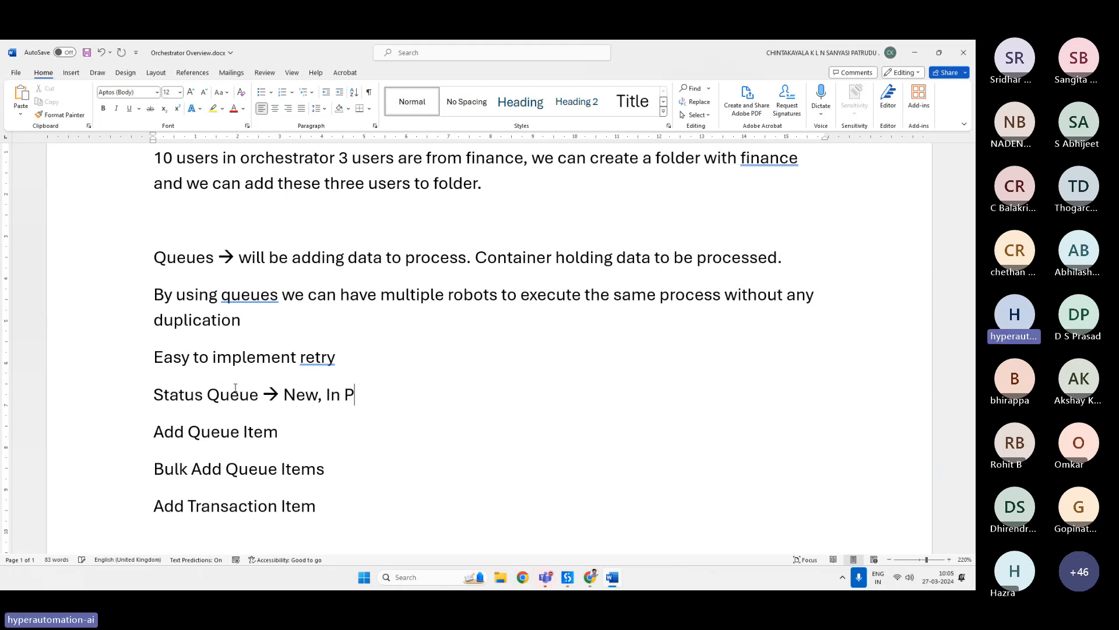
text(rogress, )
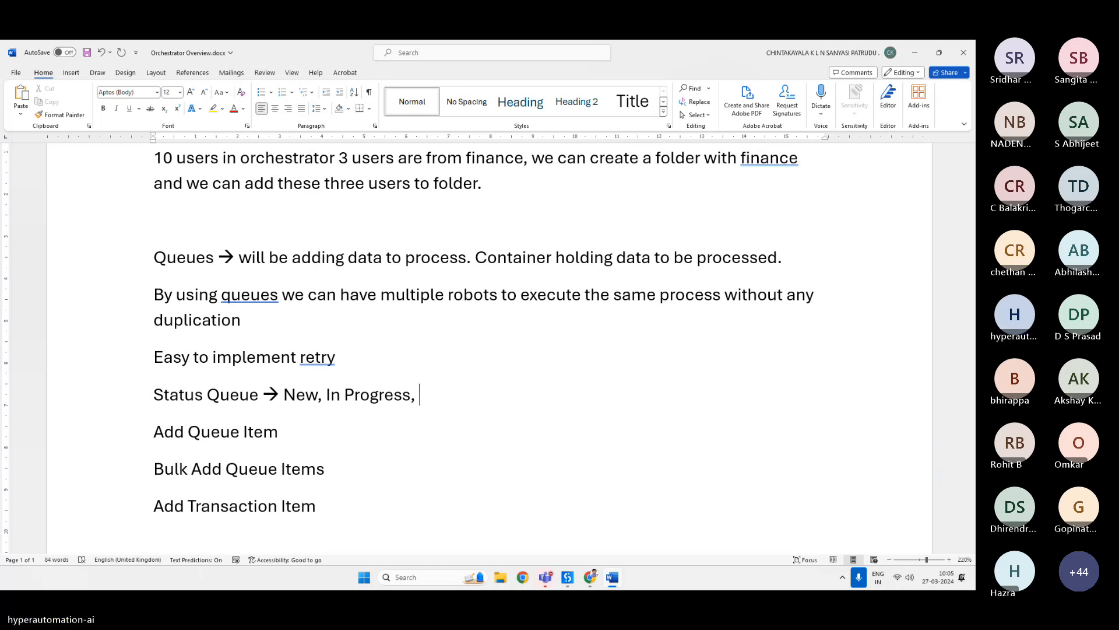
text(Faile)
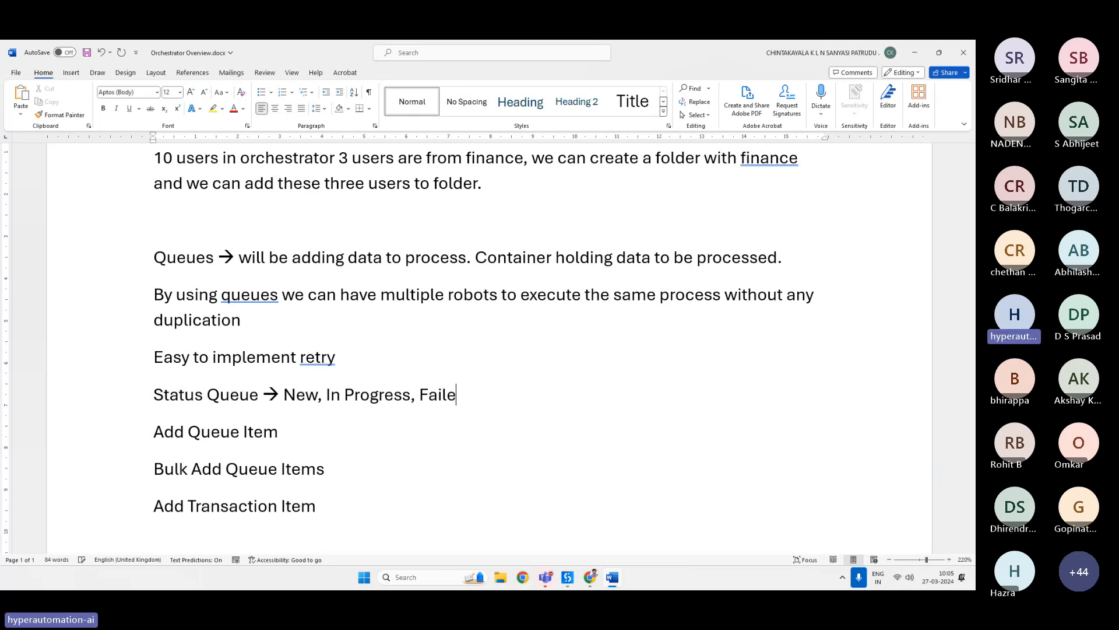
text(d, S)
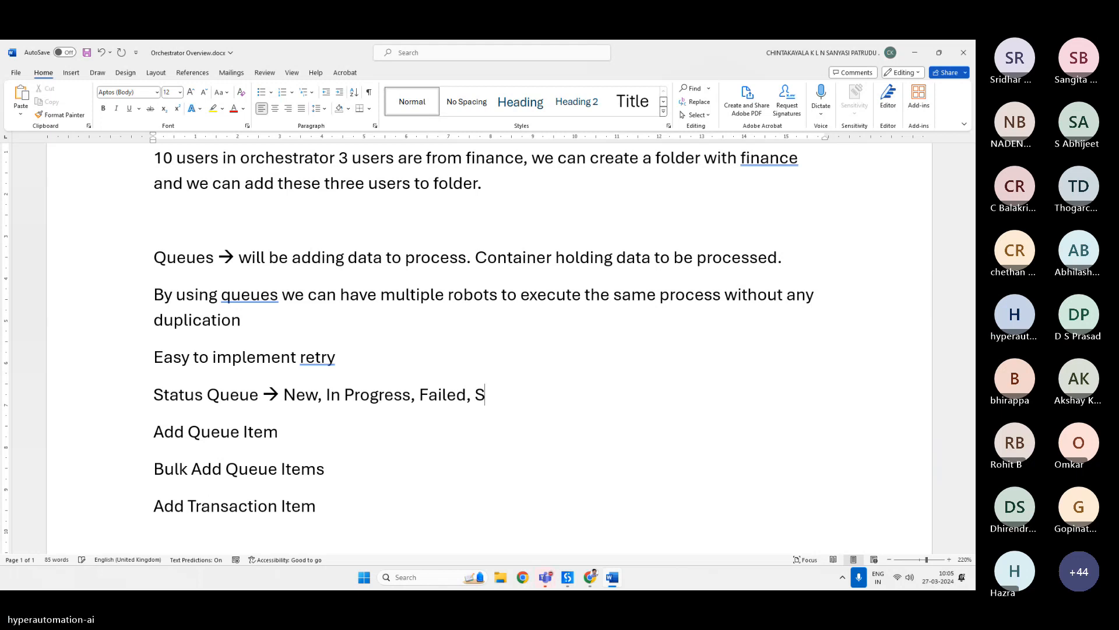
text(uccessful, )
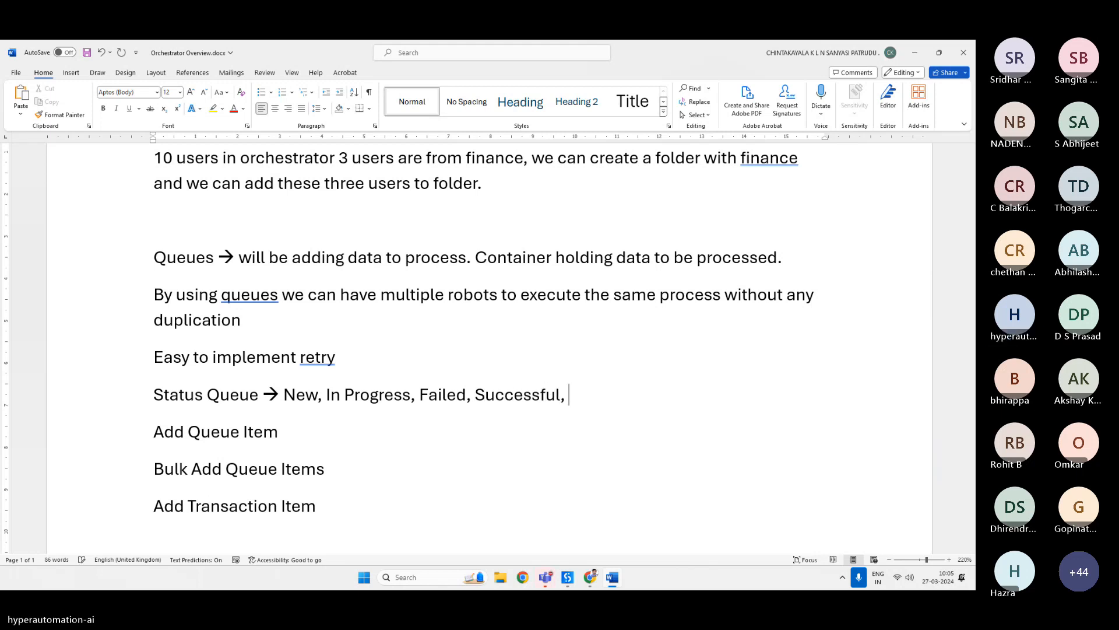
text(Abandon)
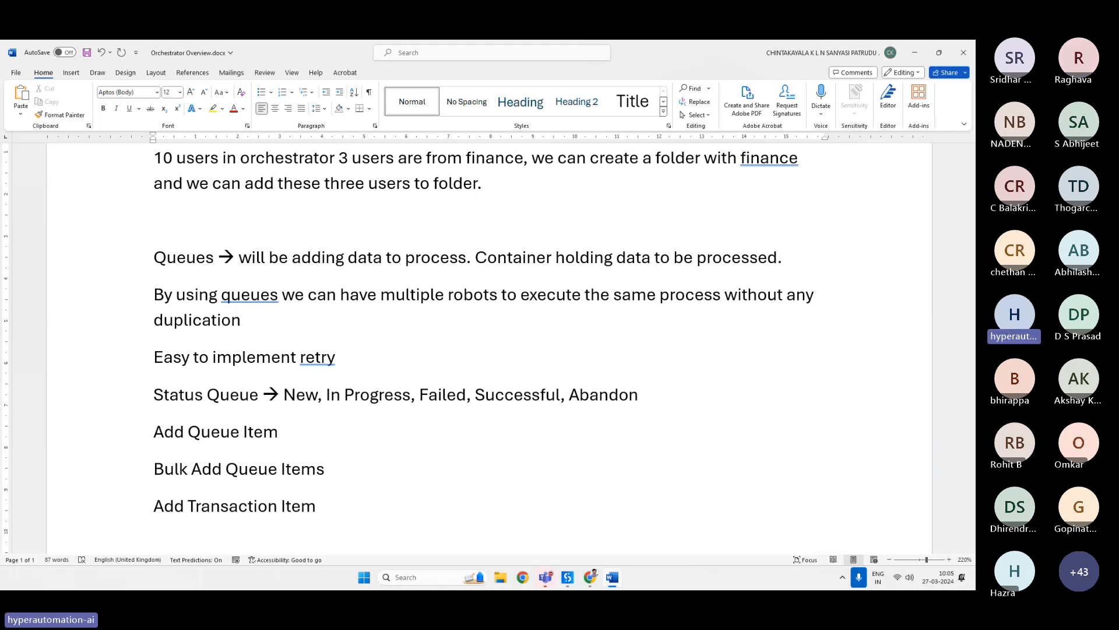
text(, retried)
Start a new empty line after 'Add Transaction Item'.
scroll(369, 412, down, 5)
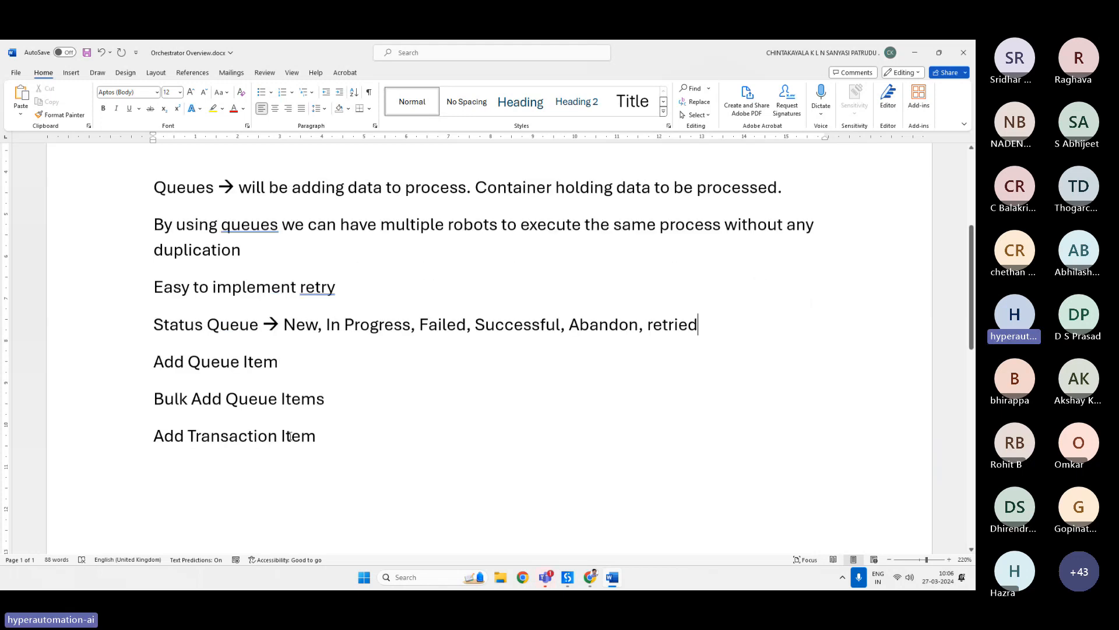
click(339, 376)
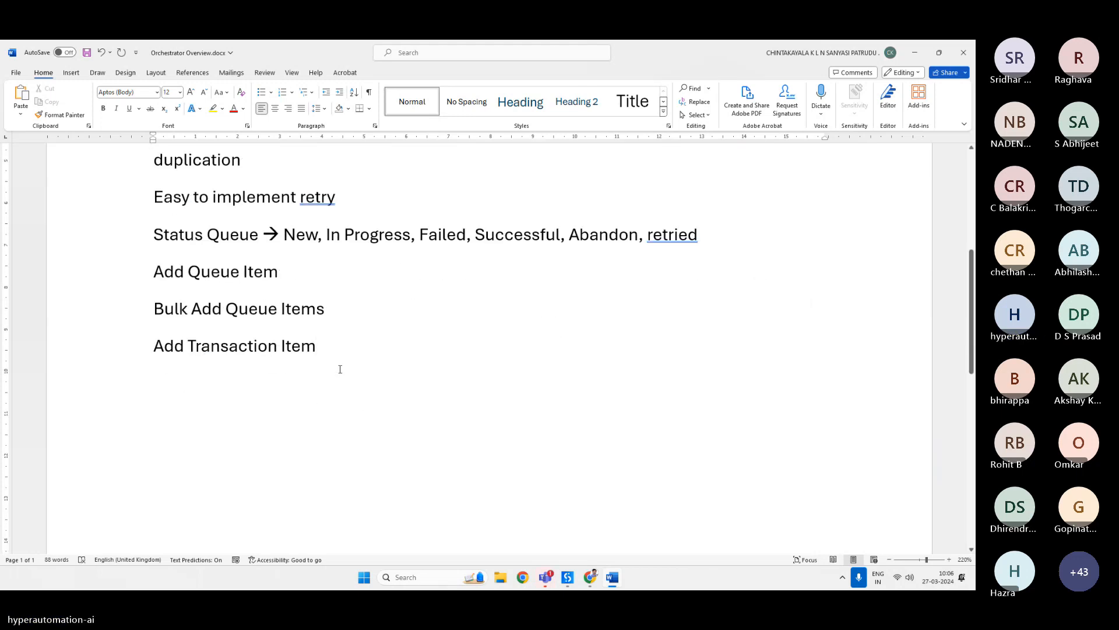
key(Return)
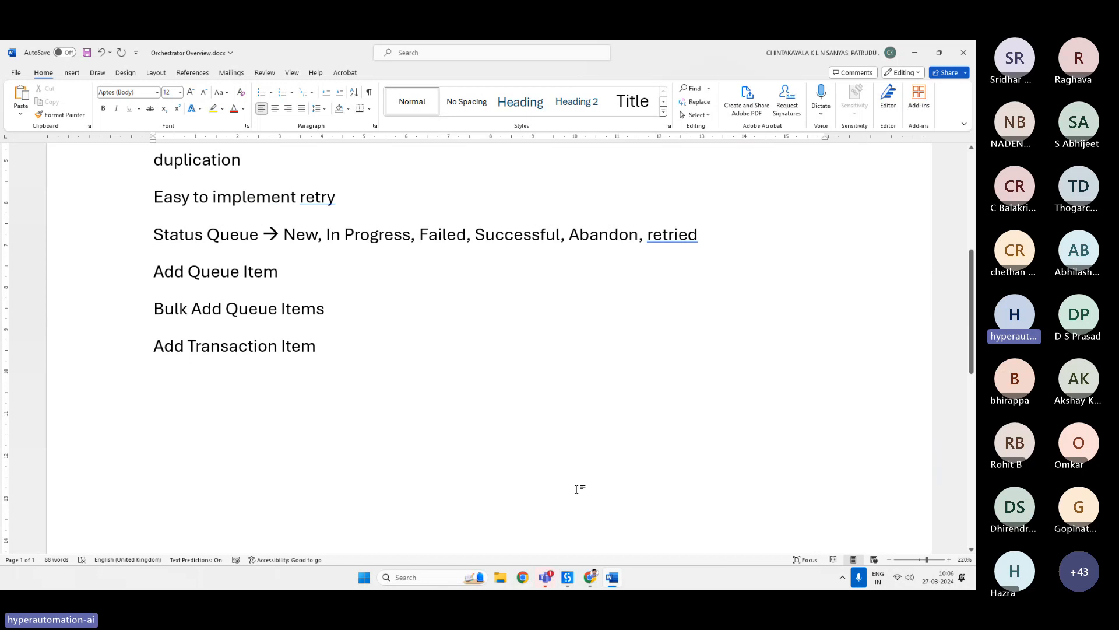
Switch to UiPath Studio and add an Add Queue Item activity to the Main Sequence.
click(567, 578)
click(454, 370)
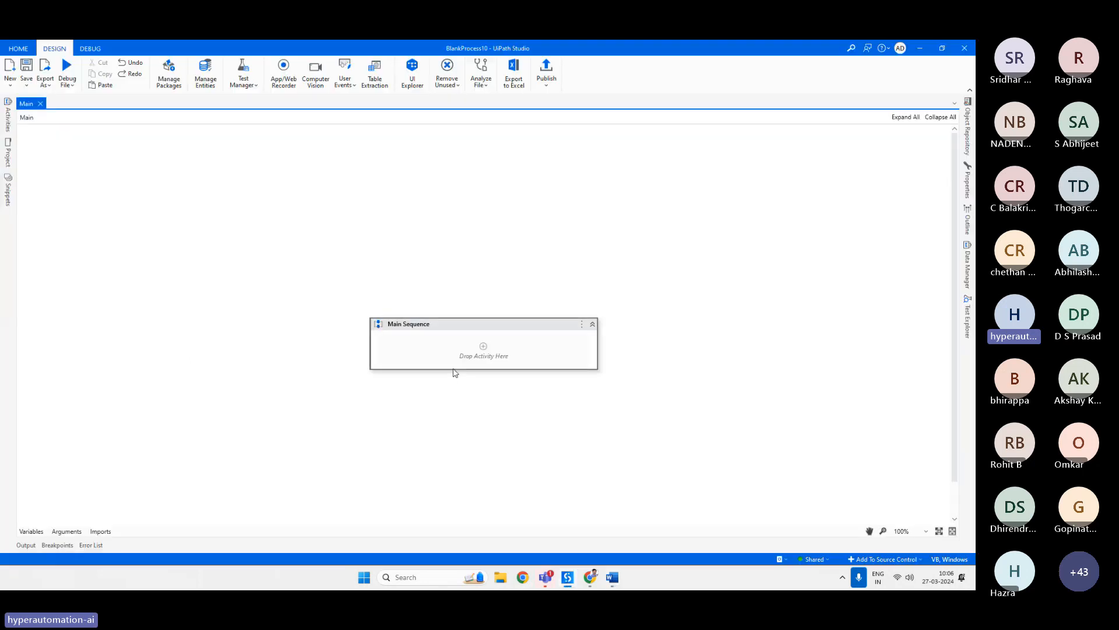
click(491, 358)
text(add)
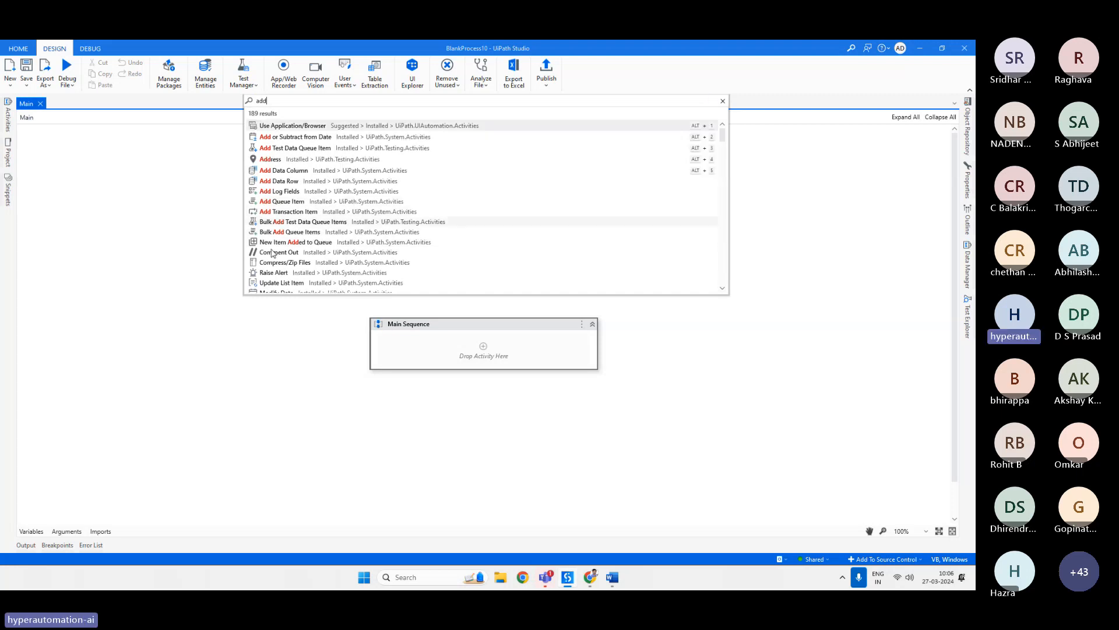
click(306, 203)
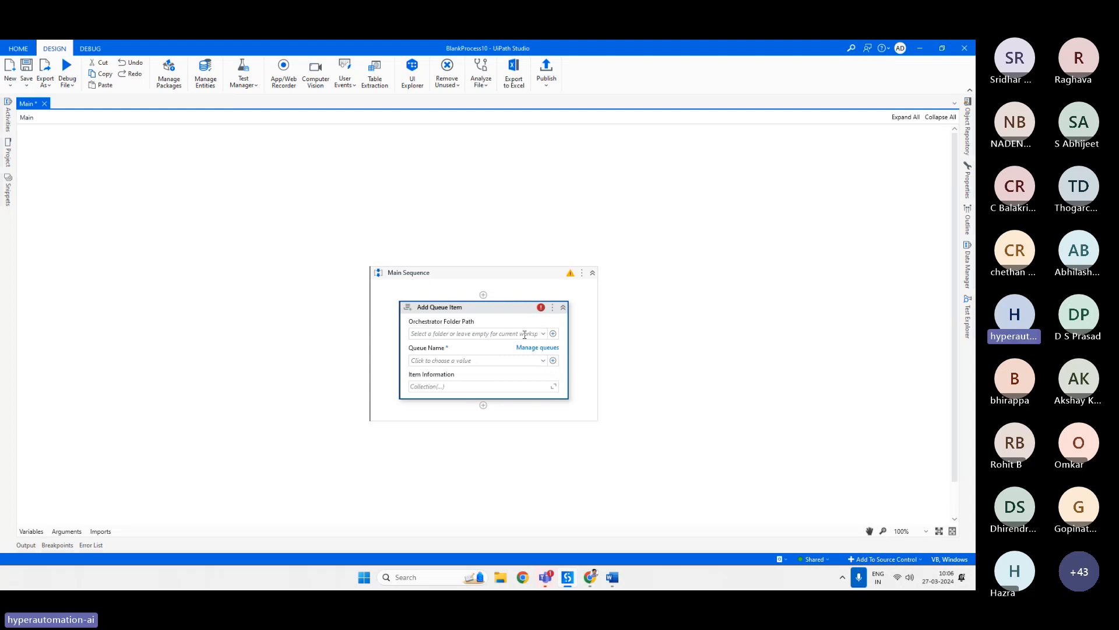
Switch Studio's Orchestrator folder to Shared.
click(814, 559)
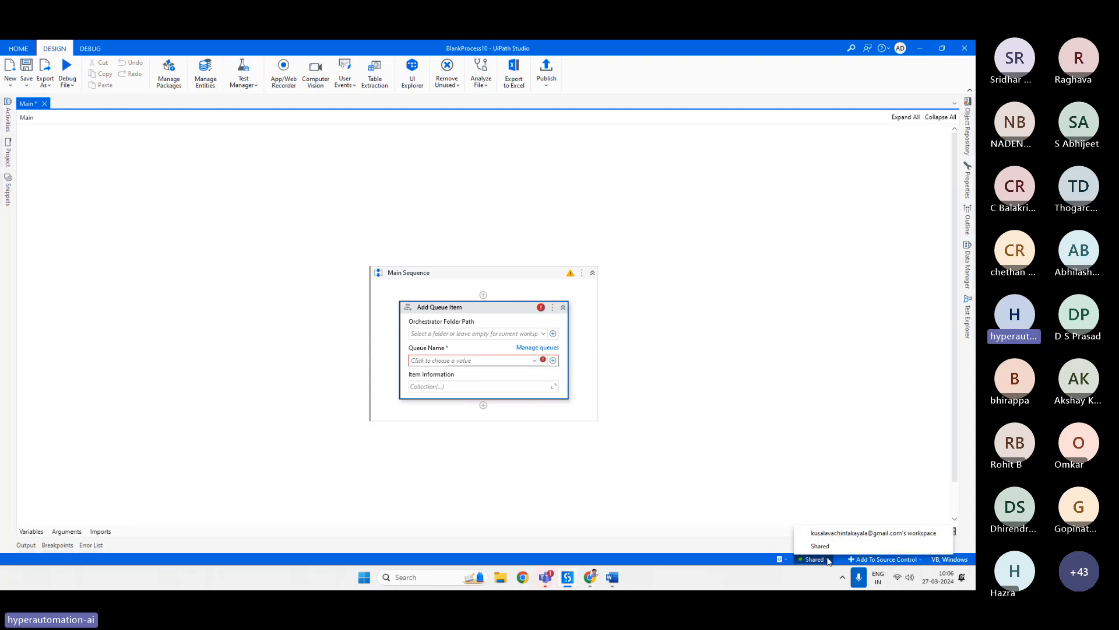
click(784, 560)
click(788, 545)
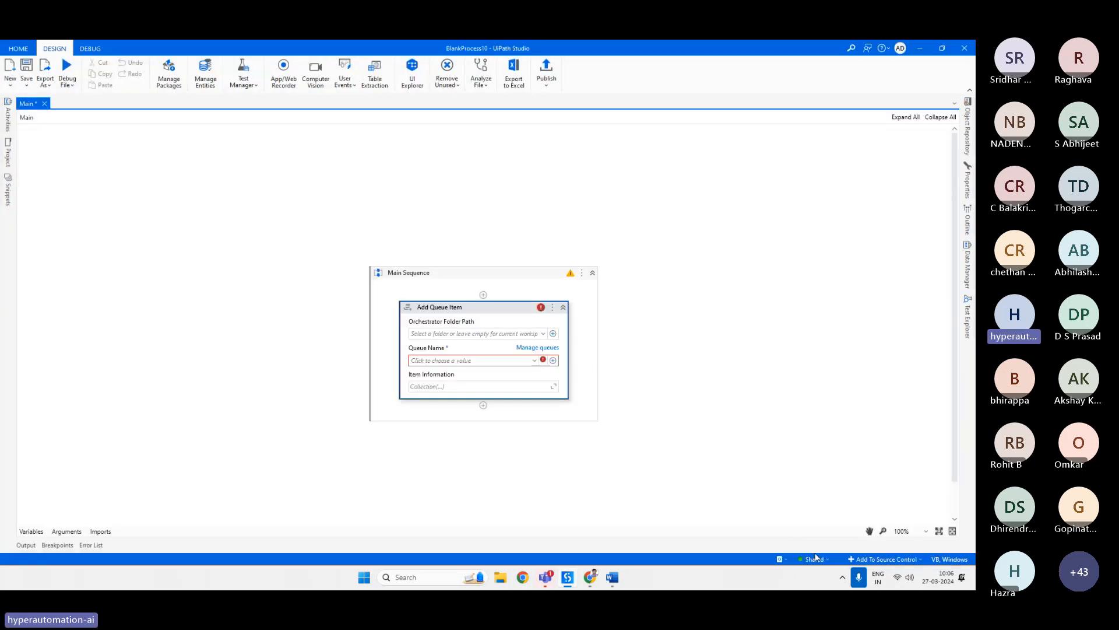
Choose SampleQueue as the queue name of the Add Queue Item activity.
click(816, 558)
click(537, 360)
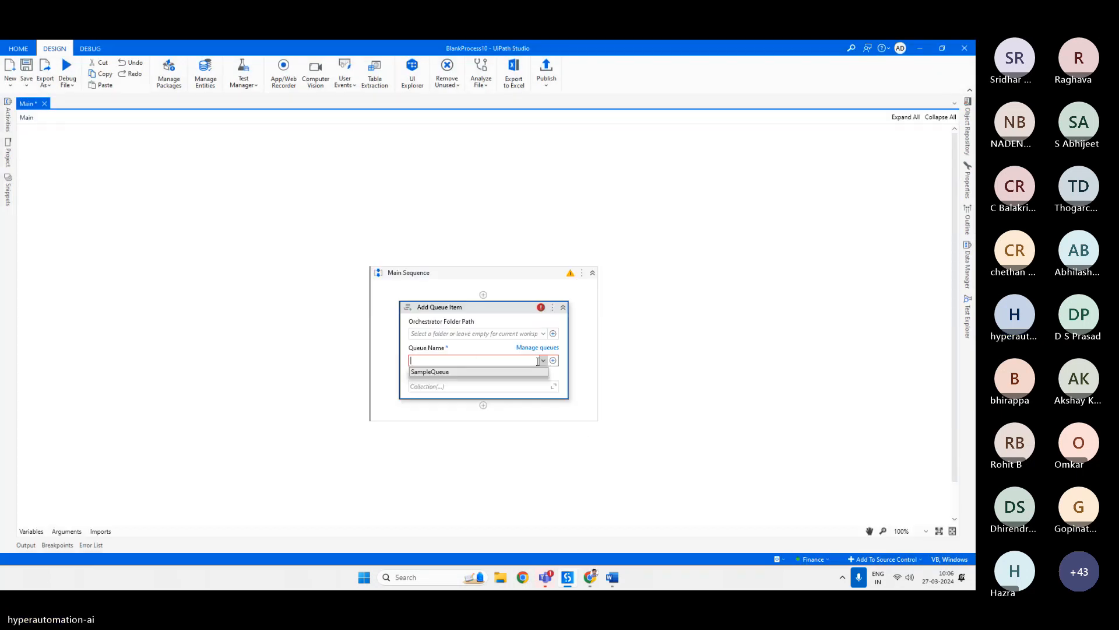
click(483, 374)
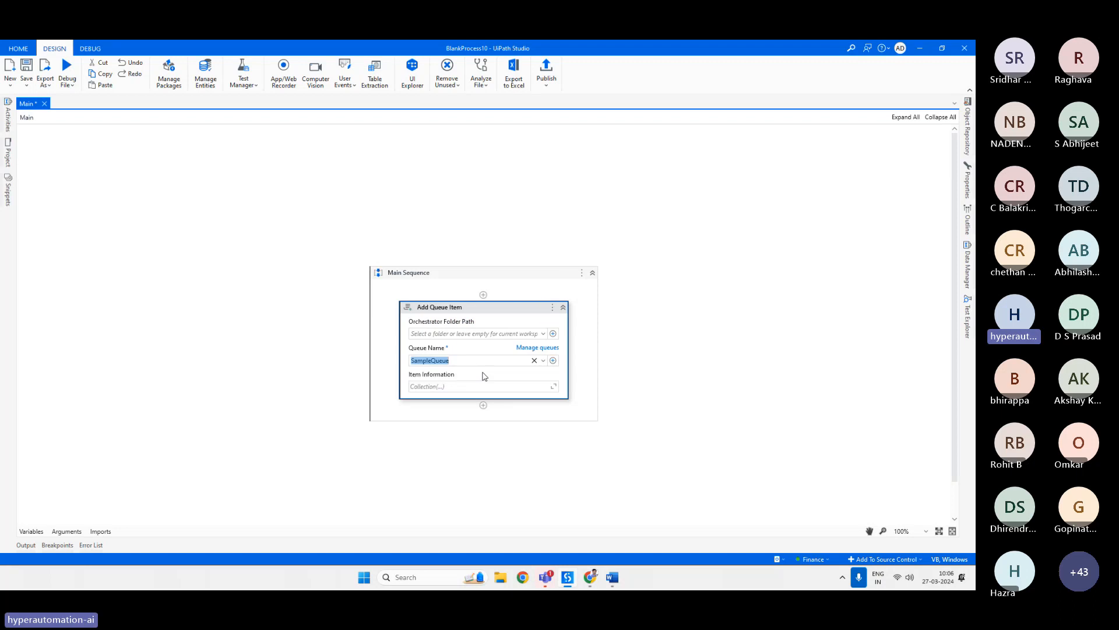
Add two Item Information entries: Name with the person's name as a string, and Location with "Hyderabad", then save.
click(554, 386)
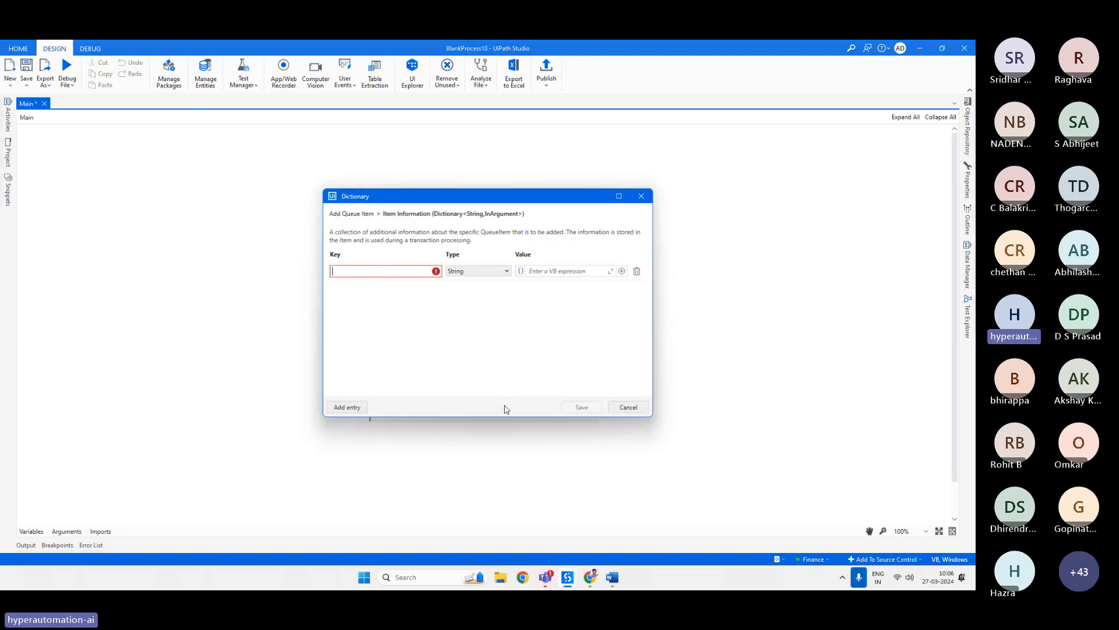
text(Name)
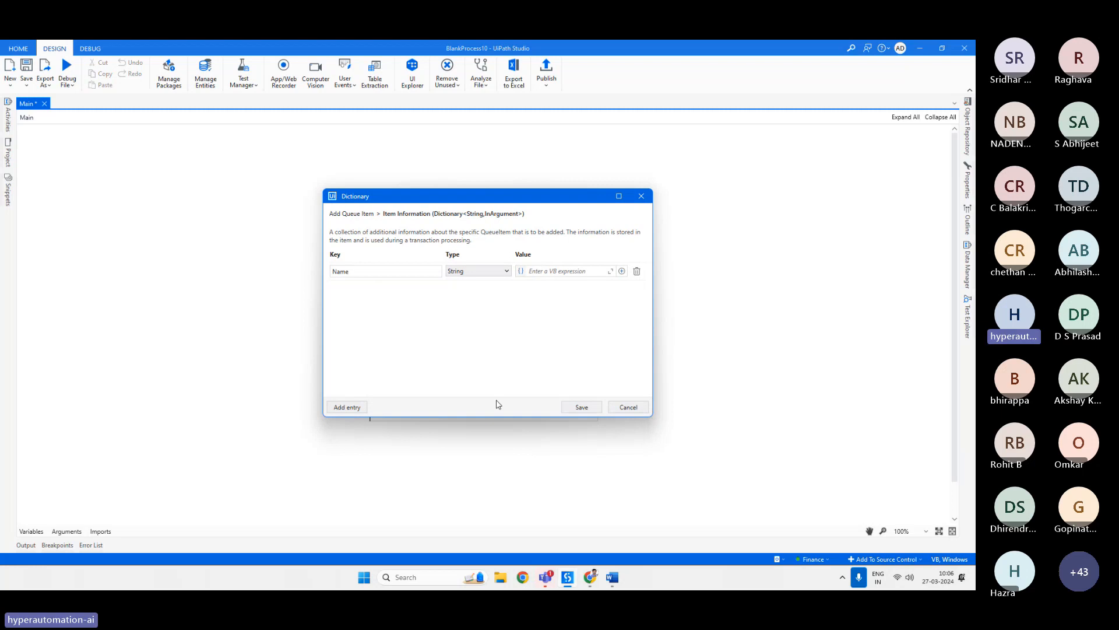
click(565, 272)
text("Pathrudu)
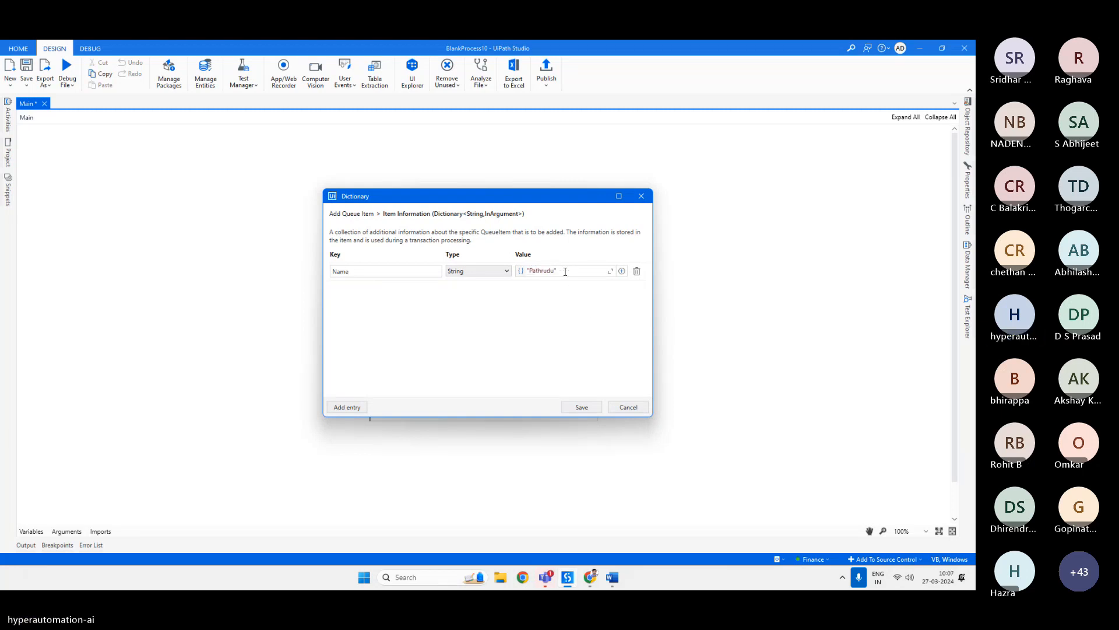
click(349, 408)
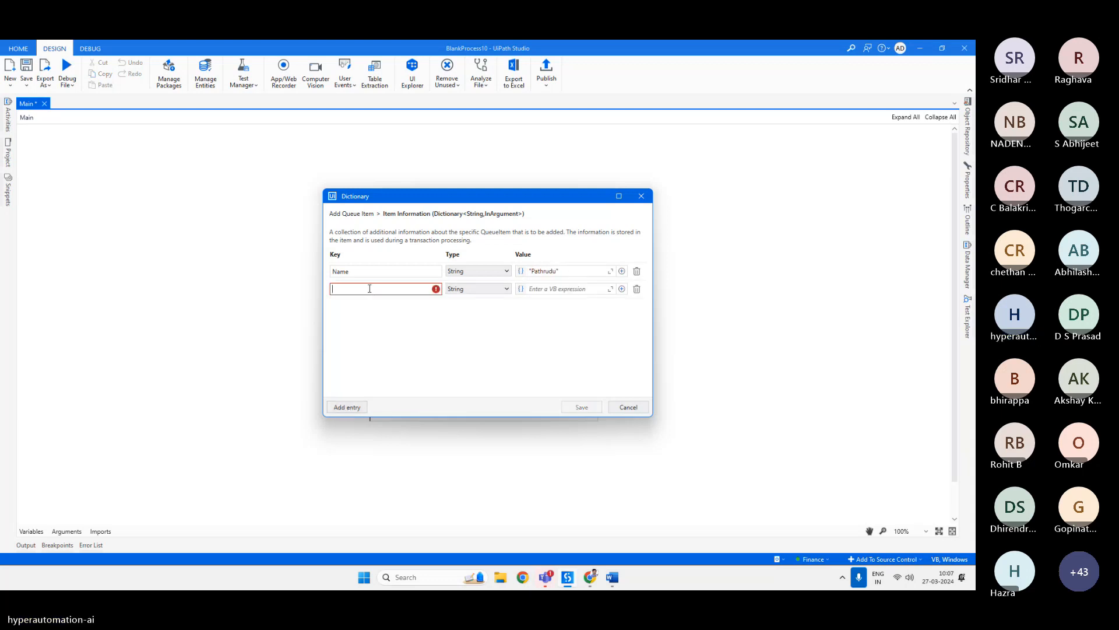
text(Location)
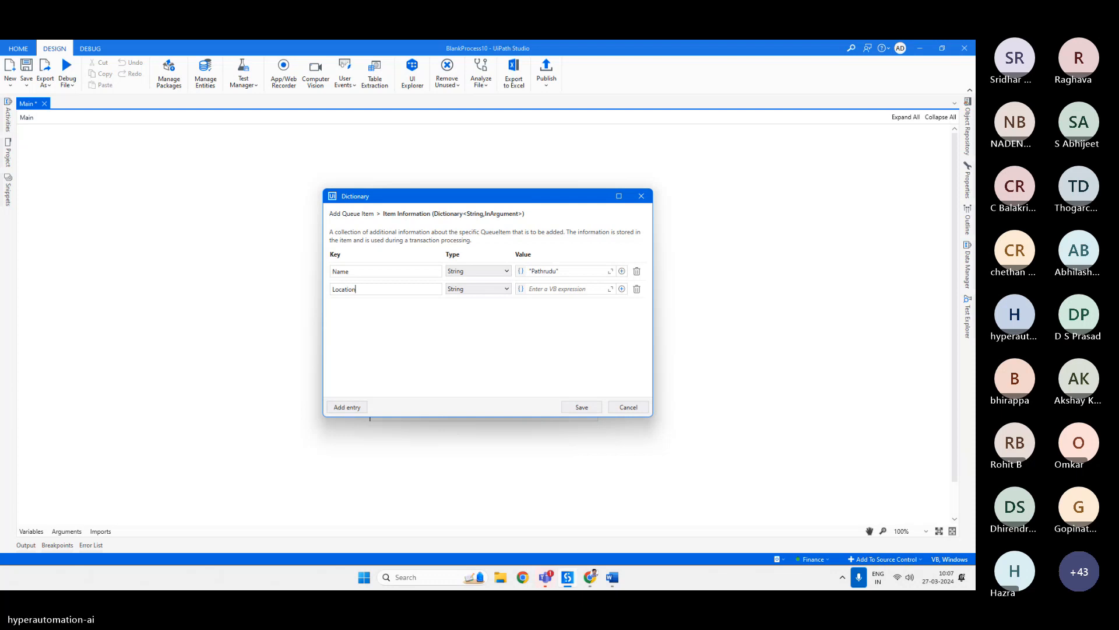
click(574, 289)
click(566, 410)
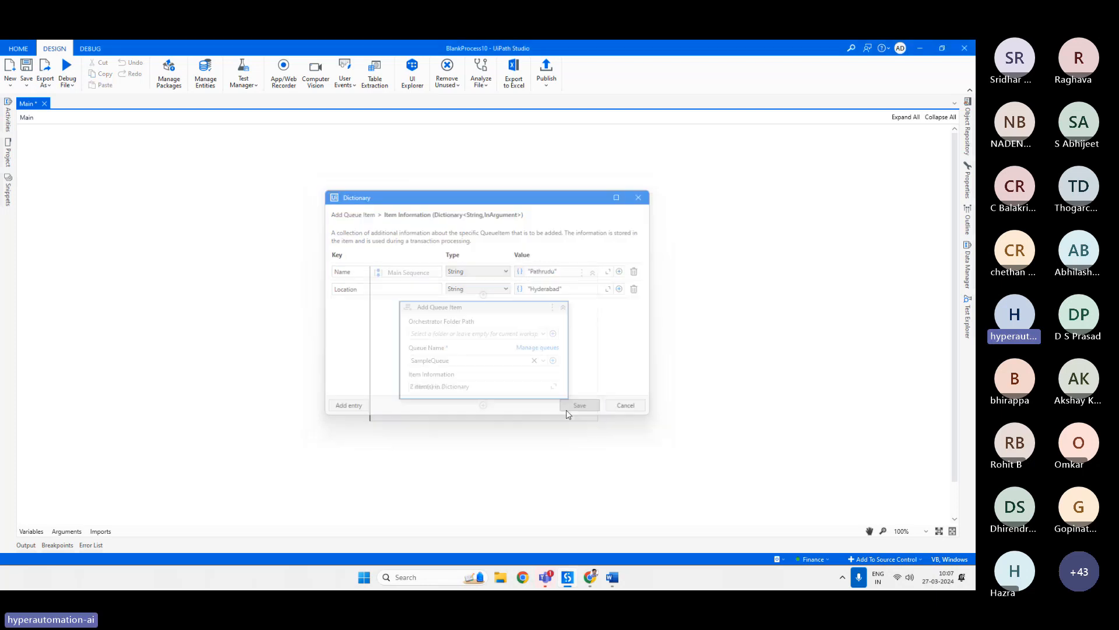
Save the workflow and run the file in debug mode.
key(ctrl+s)
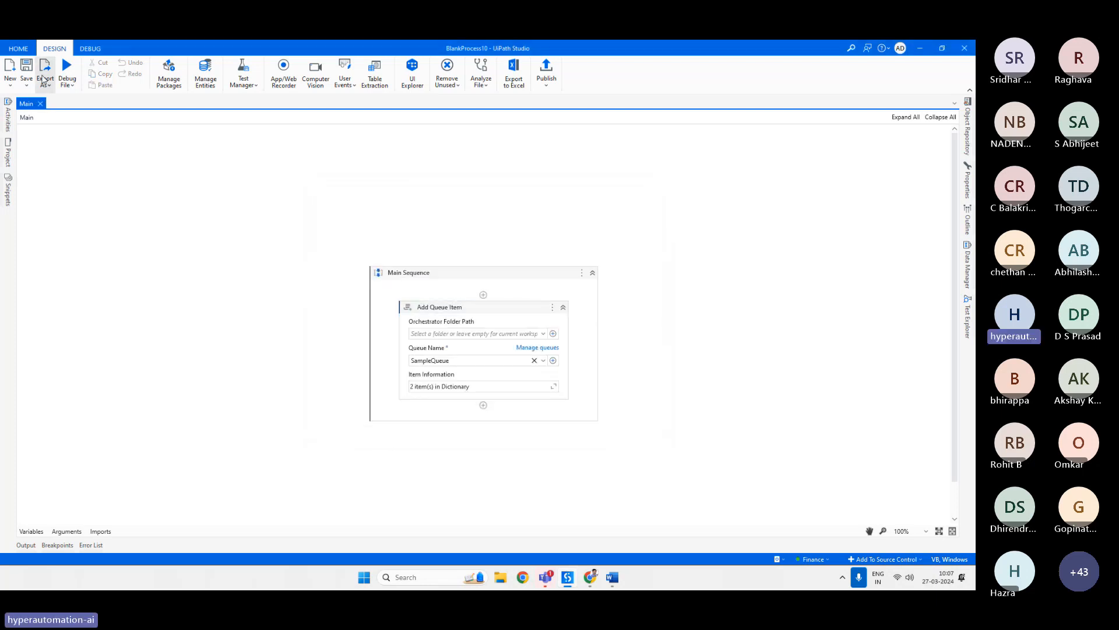
click(67, 84)
click(87, 102)
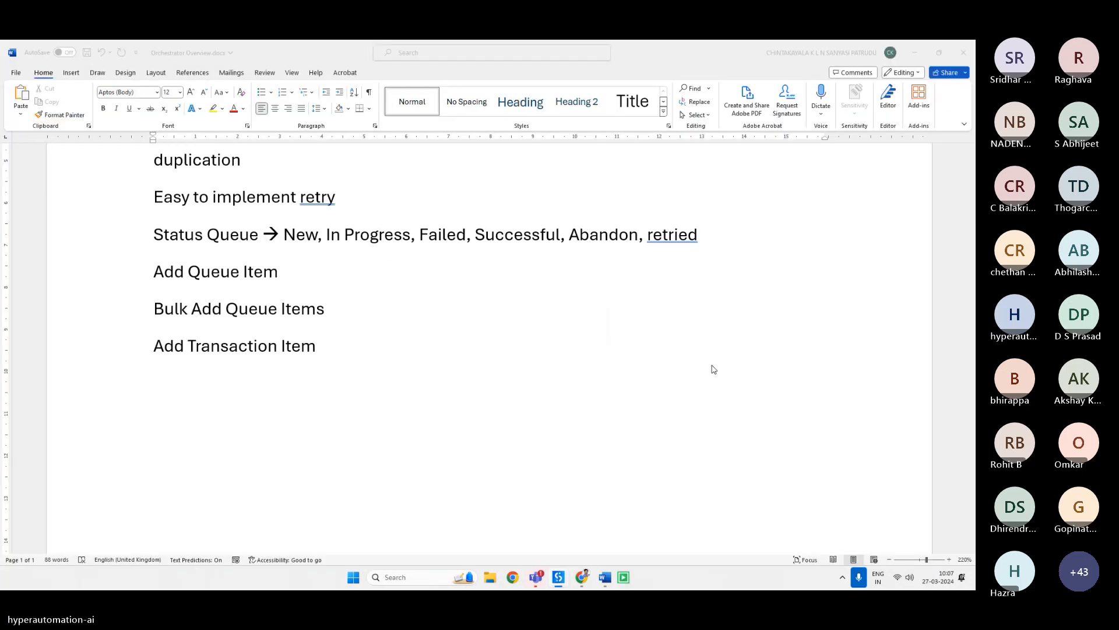
In Orchestrator, open SampleQueue's transactions and inspect the new item's specific data details.
click(590, 577)
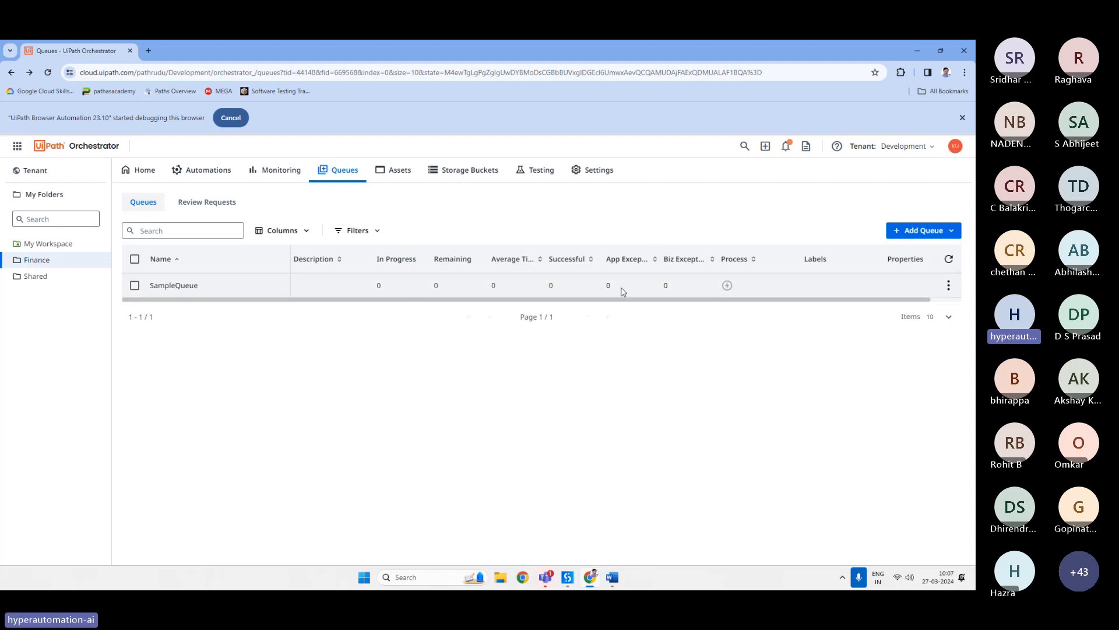
click(947, 260)
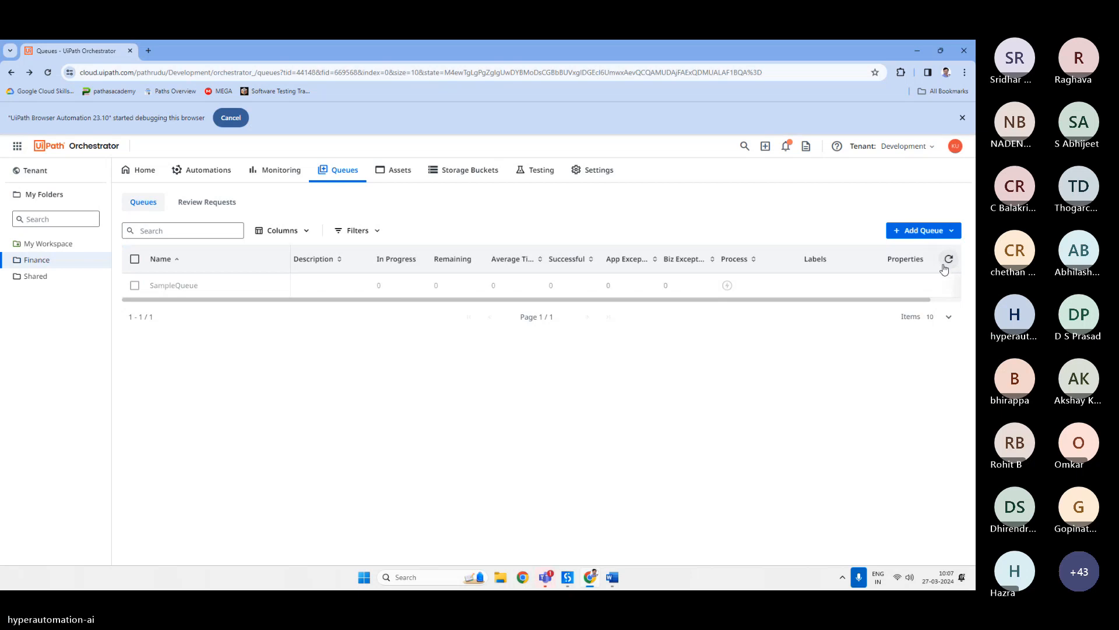
click(947, 289)
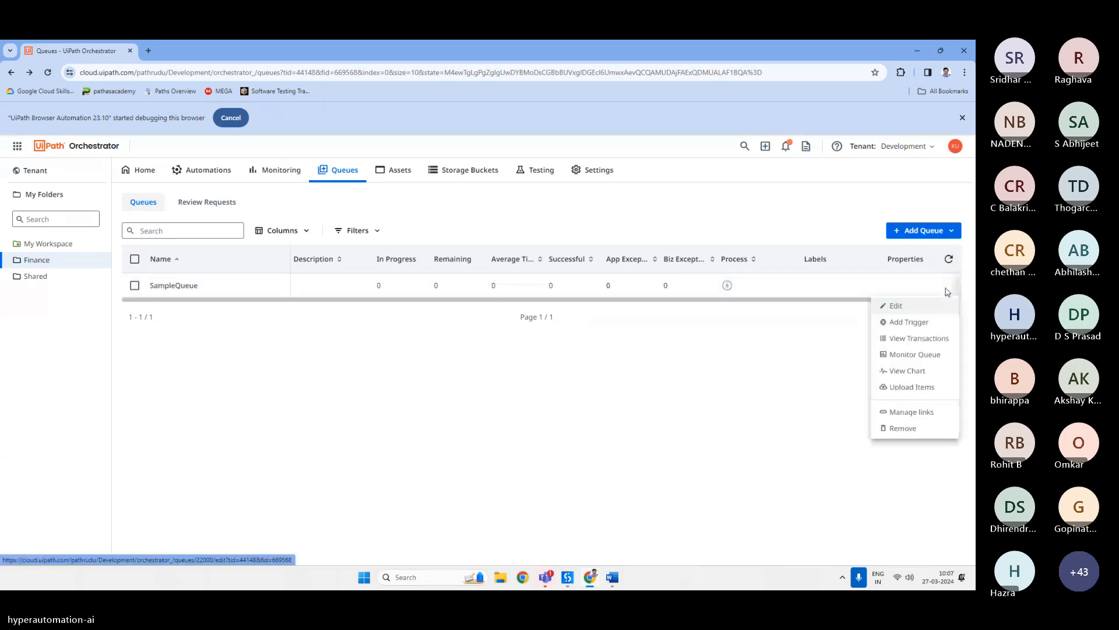
click(903, 343)
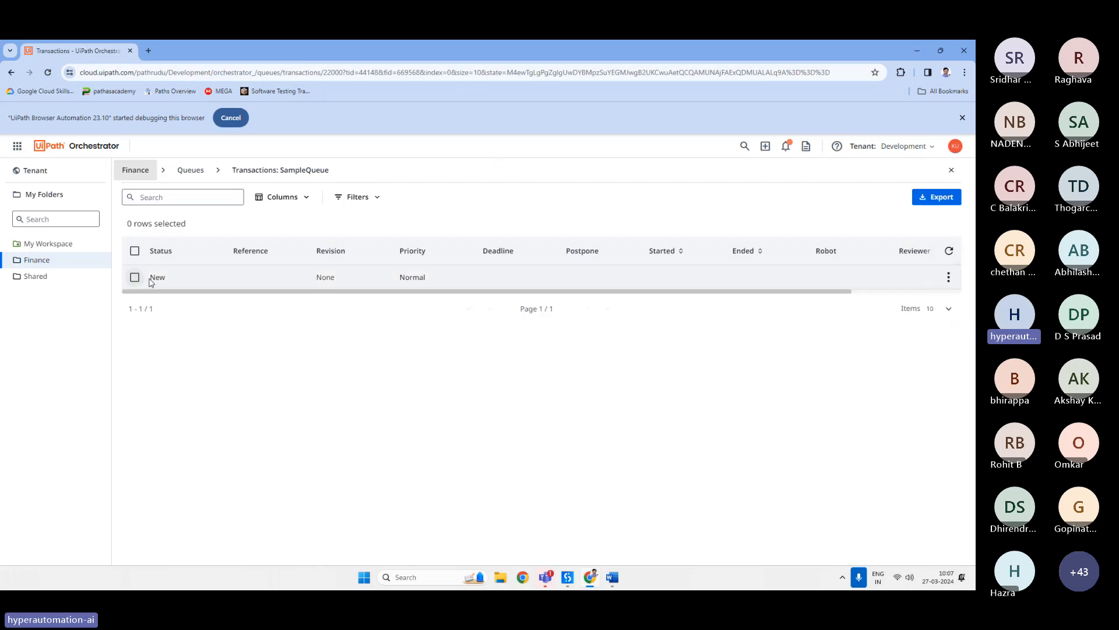
click(949, 278)
click(917, 304)
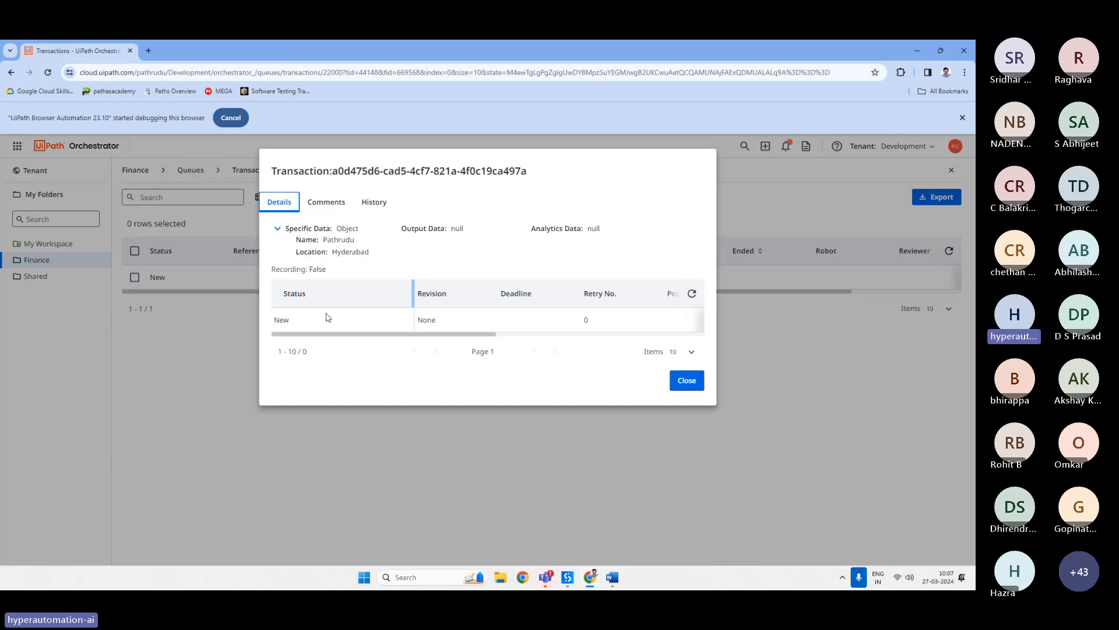
drag(298, 241, 295, 259)
click(295, 259)
mouse_move(288, 240)
mouse_down()
mouse_move(393, 261)
mouse_move(296, 237)
mouse_up()
click(446, 263)
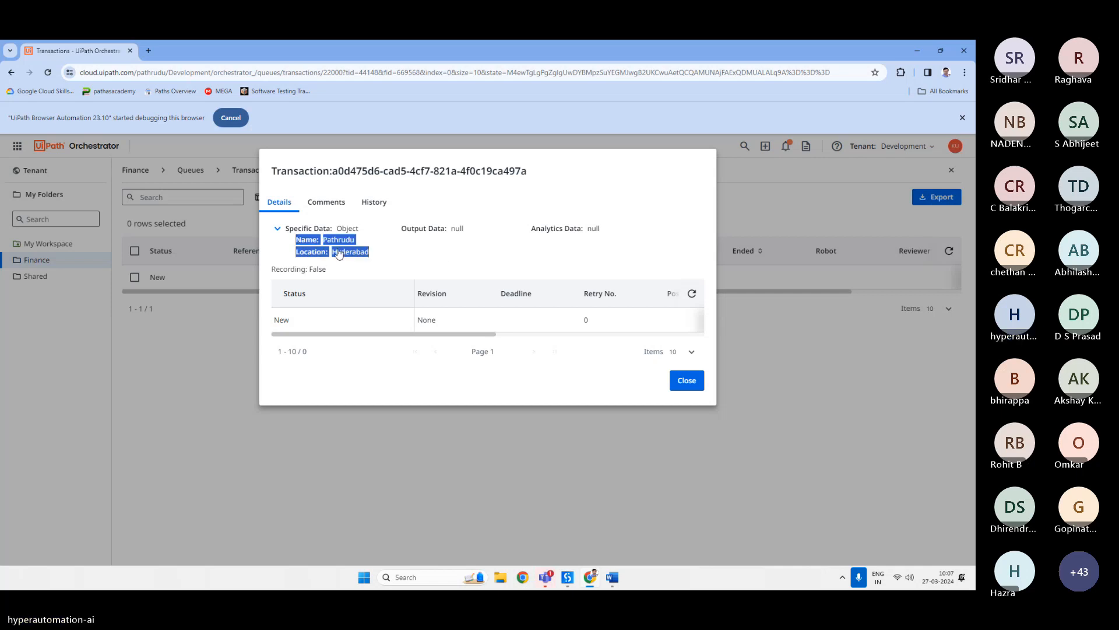
click(687, 381)
mouse_move(567, 581)
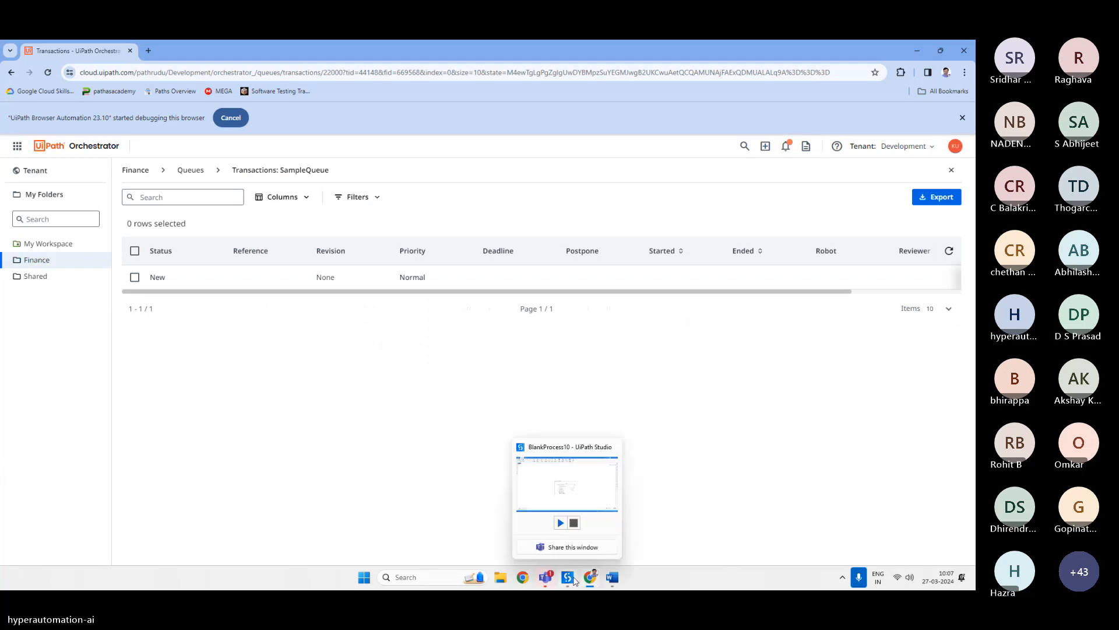
click(565, 493)
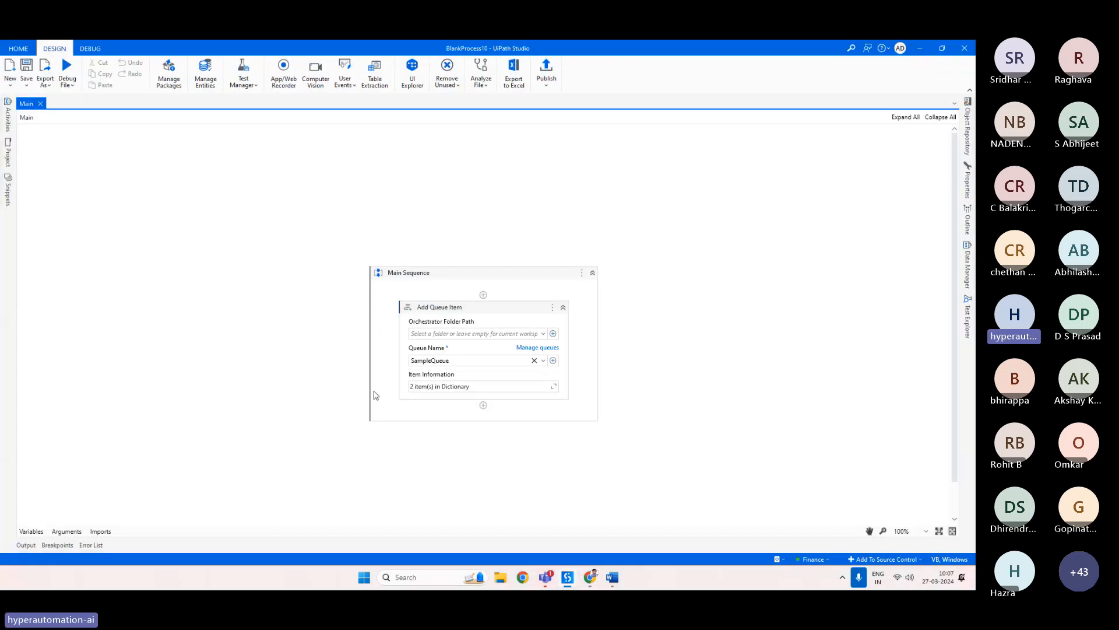
click(496, 317)
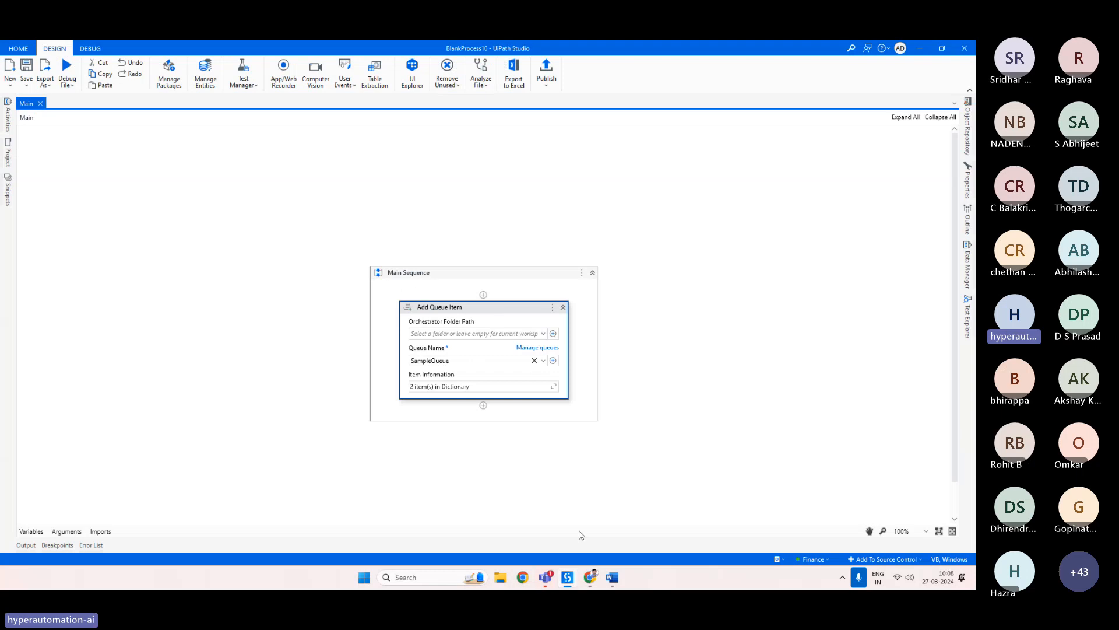
click(590, 577)
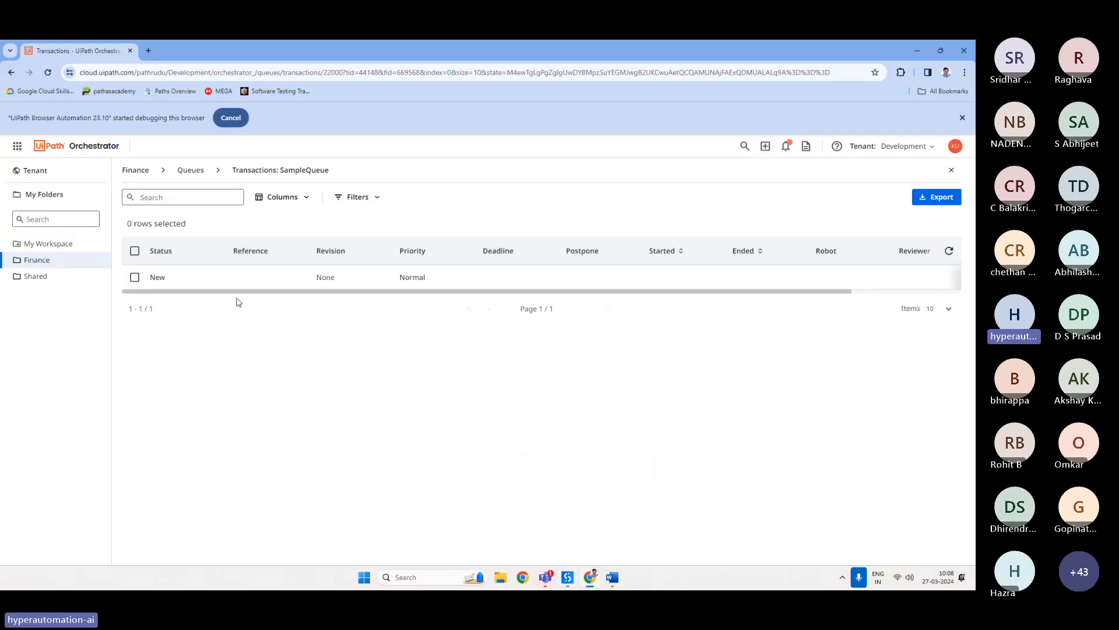
drag(186, 284, 151, 281)
click(260, 360)
In the Word notes, write 'Get Transaction Item → this always retrieve transactions with status New and changes the status to In progress'.
click(613, 578)
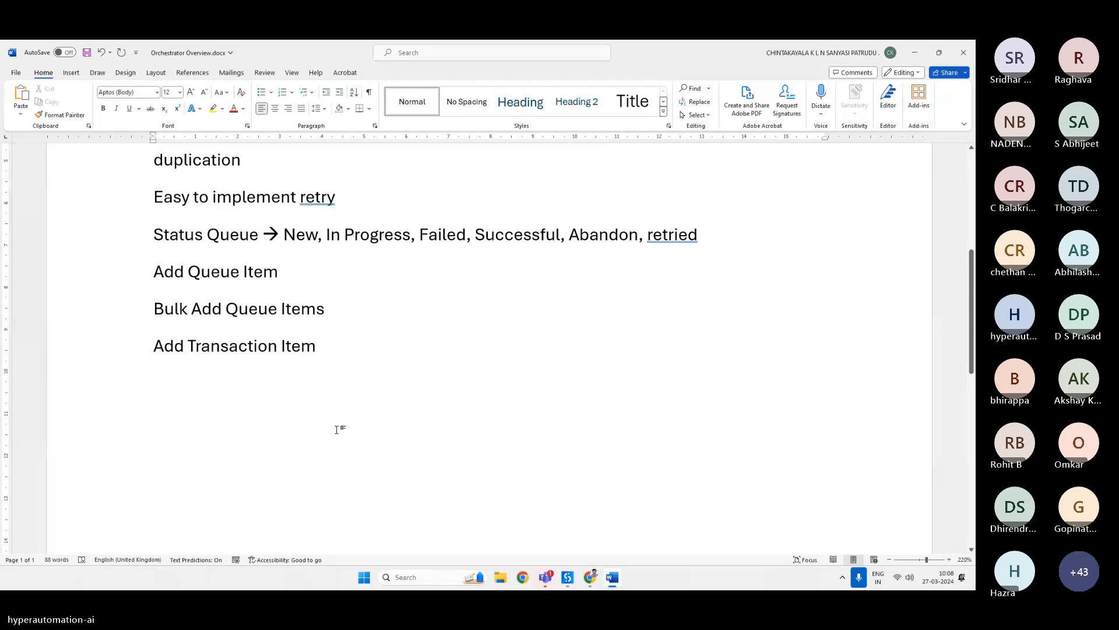
text(Get )
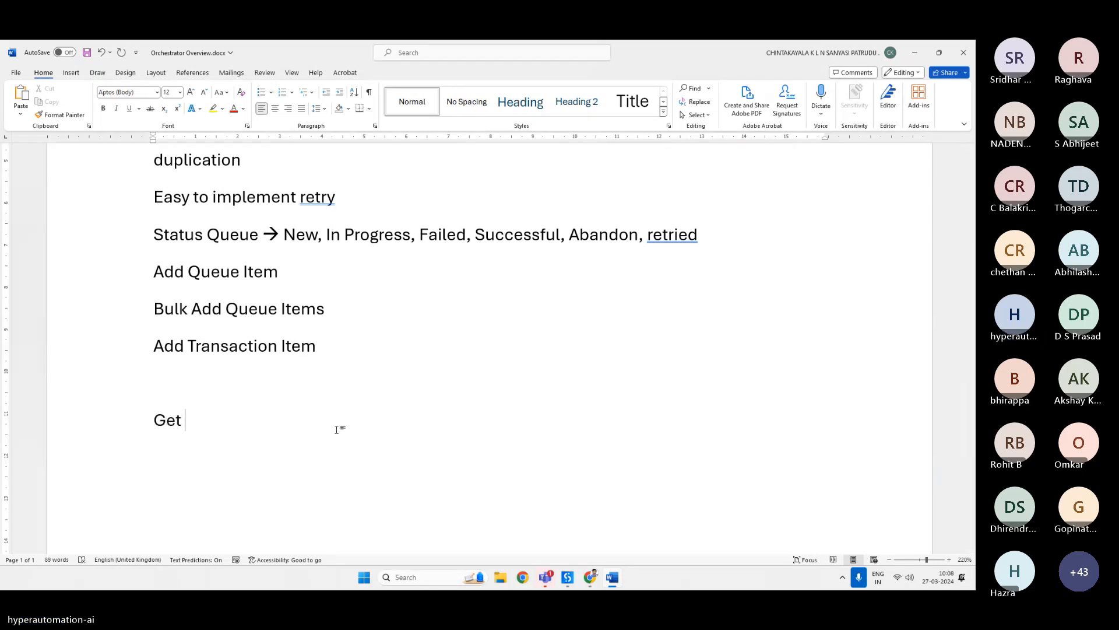
text(Transaction Item)
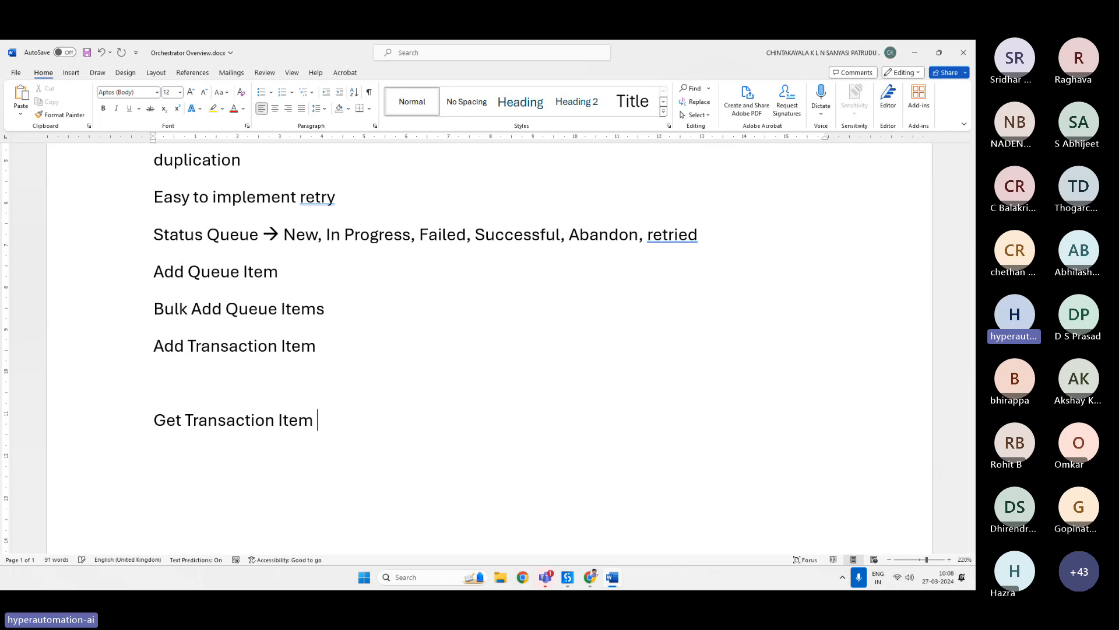
text(--> )
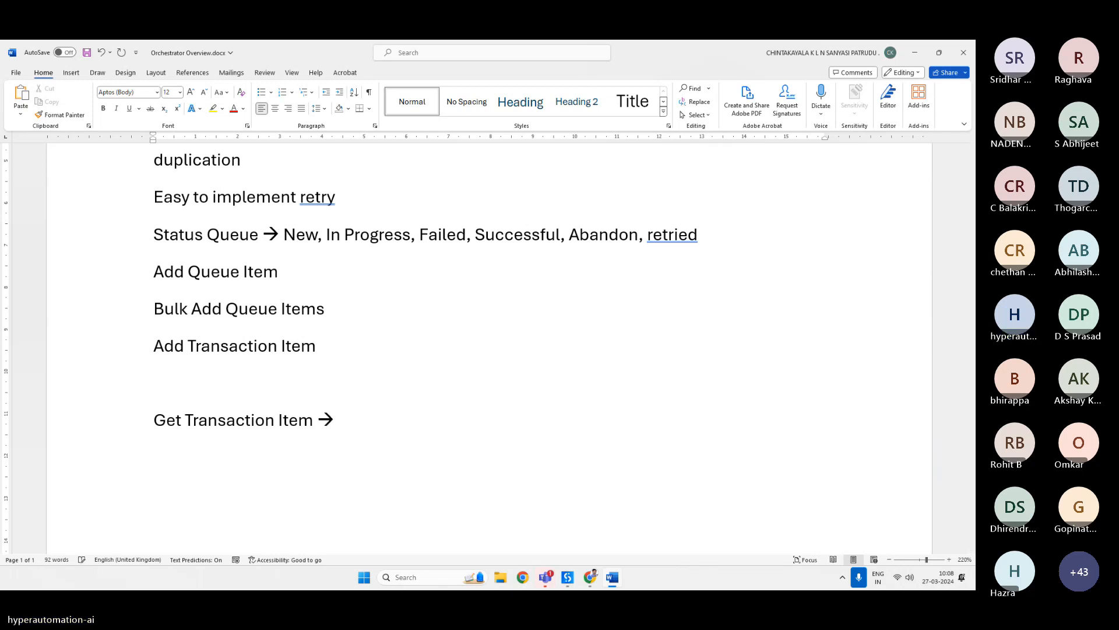
text(this)
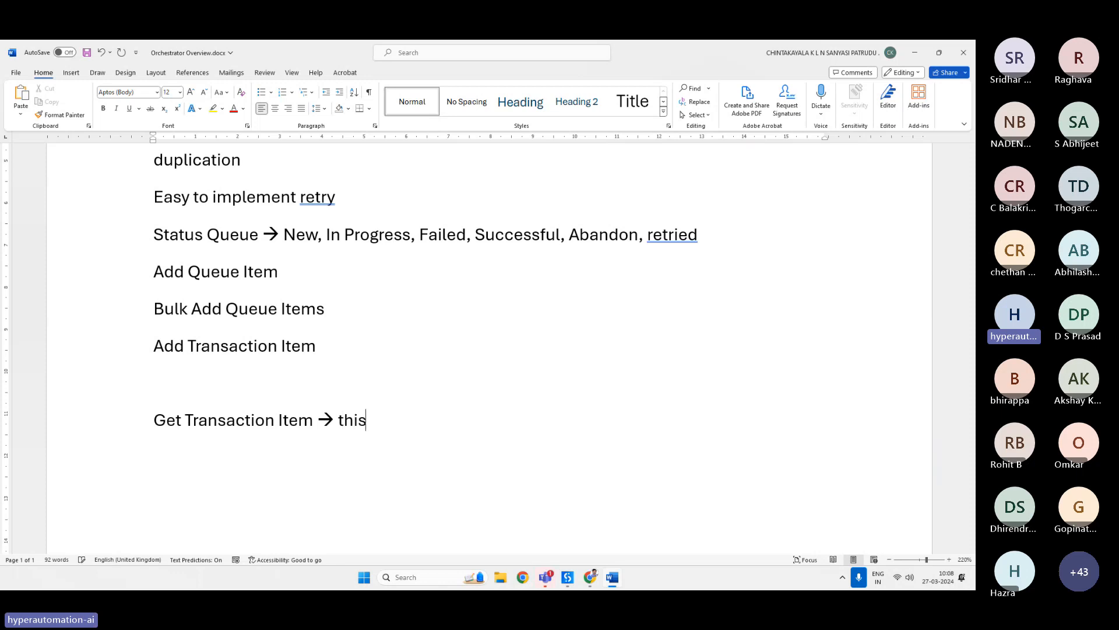
text( always ret)
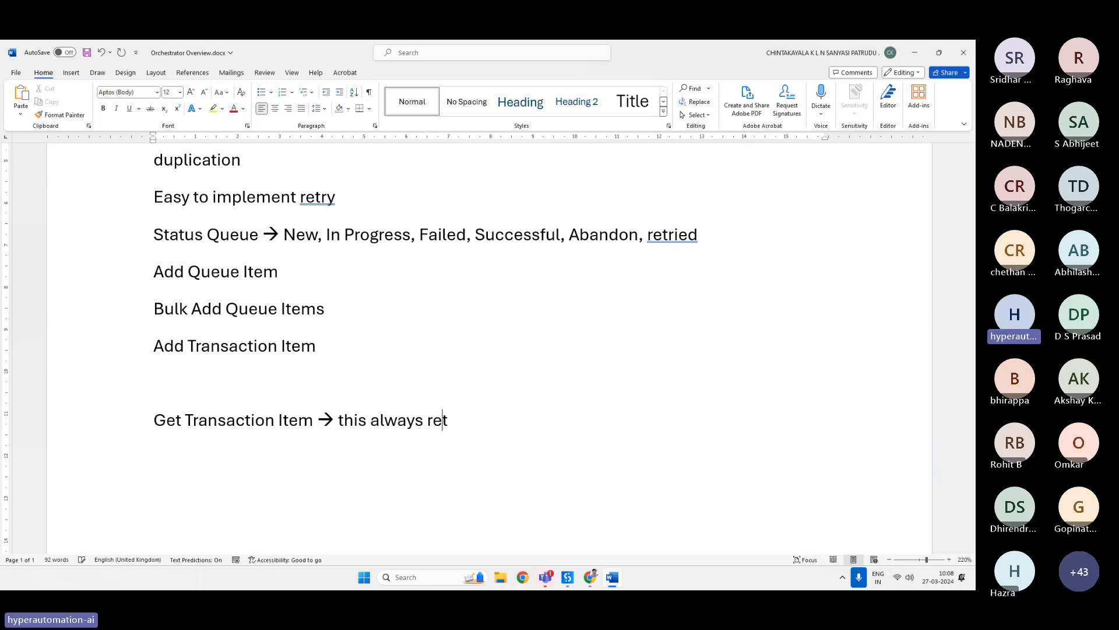
text(rieve)
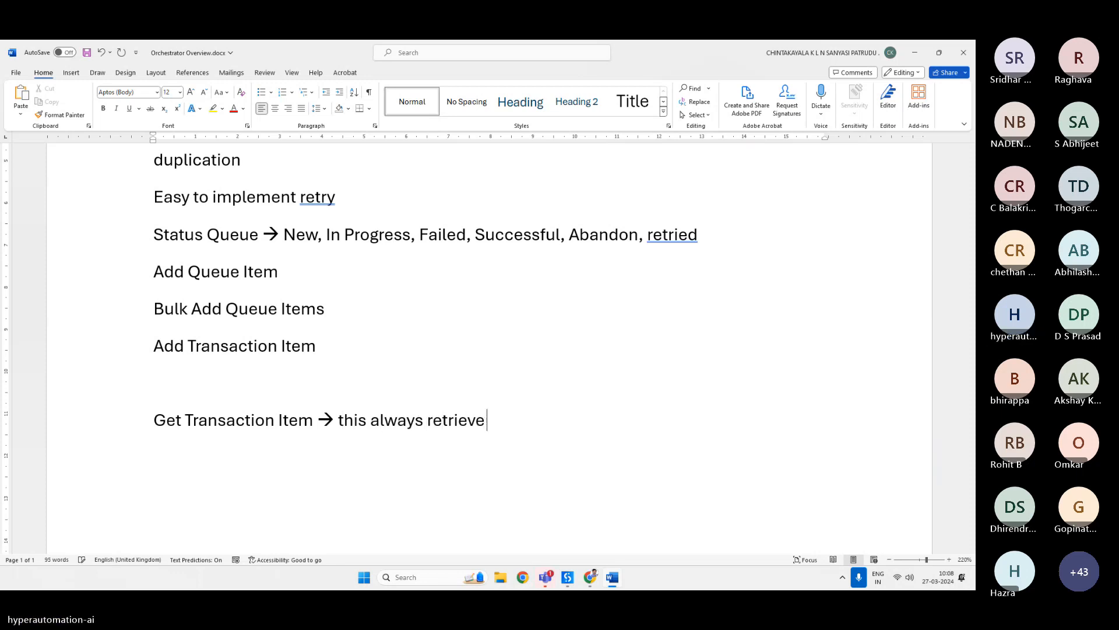
text( trans)
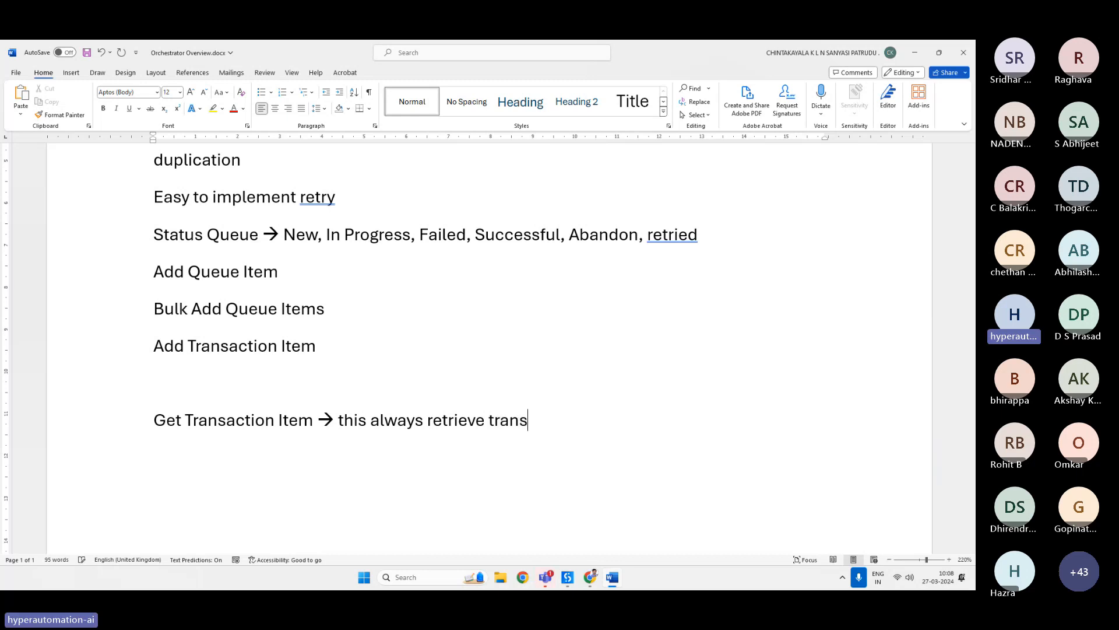
text(actions with)
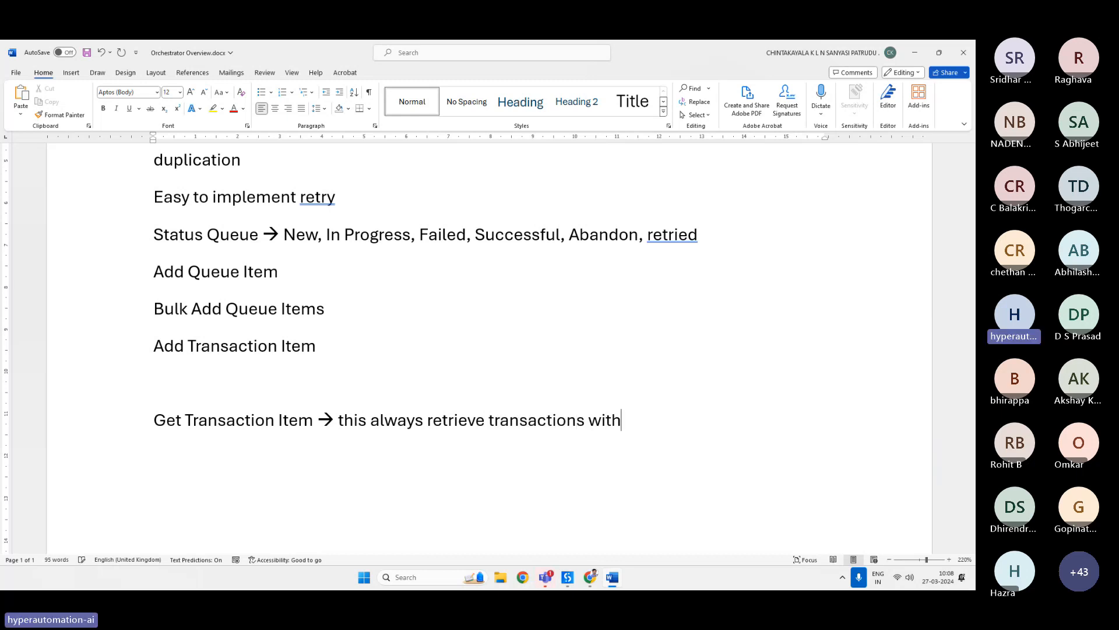
text( status New)
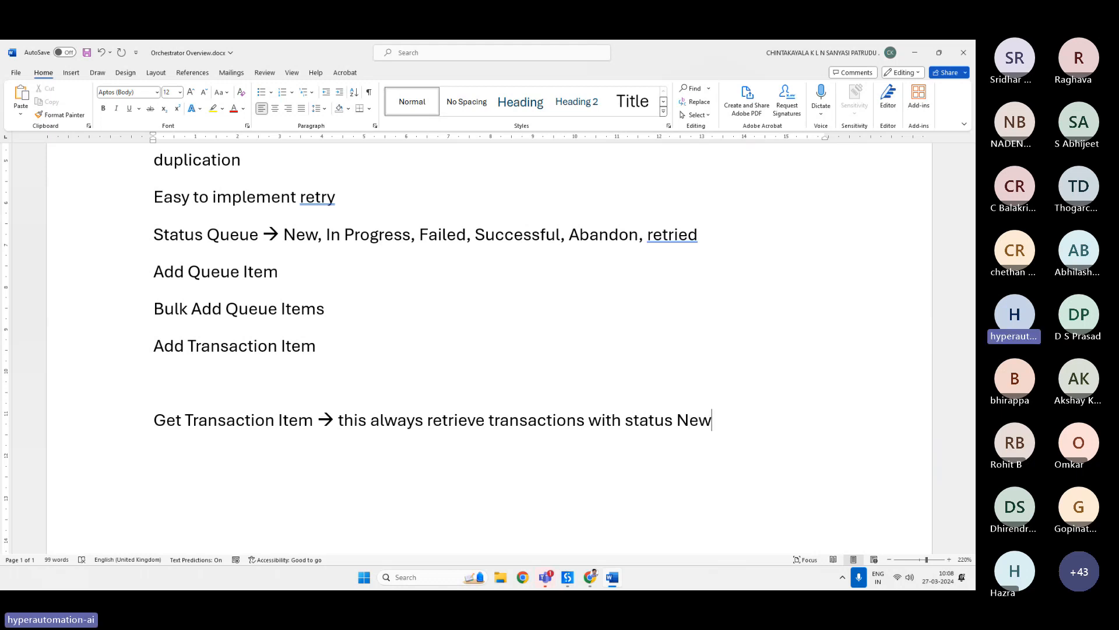
text( and changes the status t)
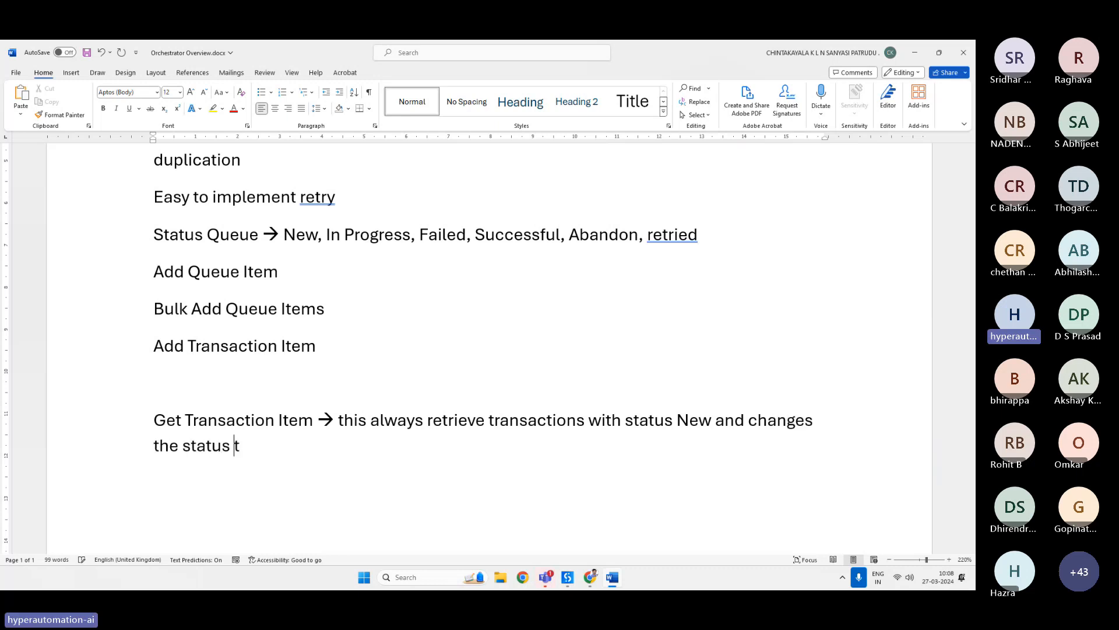
text(o In p)
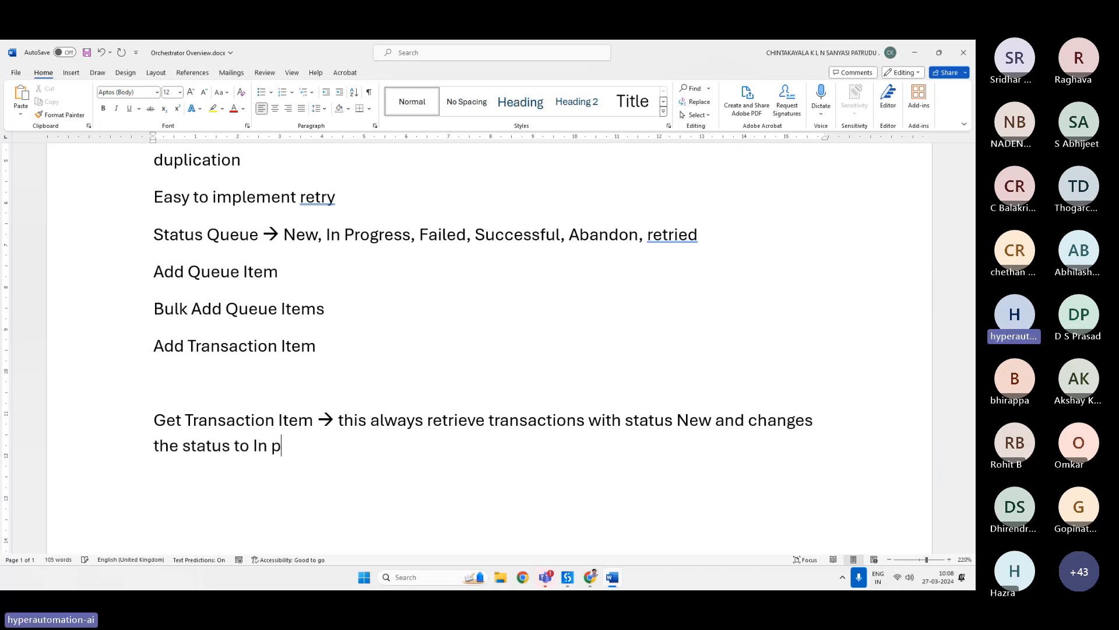
text(rogress)
Accept the grammar suggestion that ends the sentence with a full stop after 'progress'.
drag(153, 419, 313, 420)
click(306, 467)
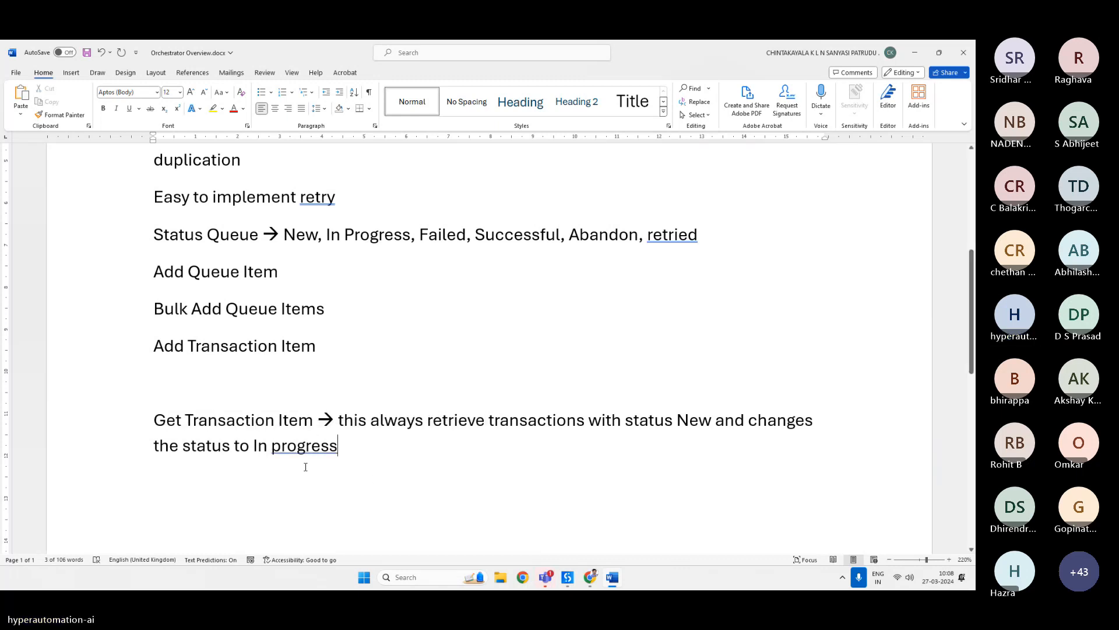
double_click(298, 445)
right_click(297, 445)
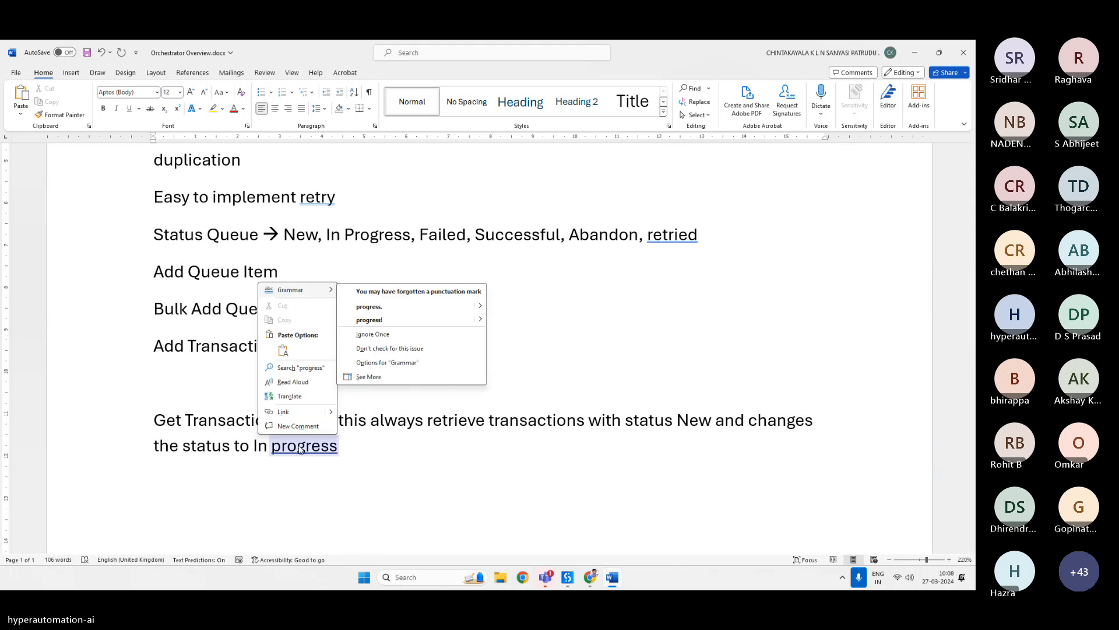
click(358, 304)
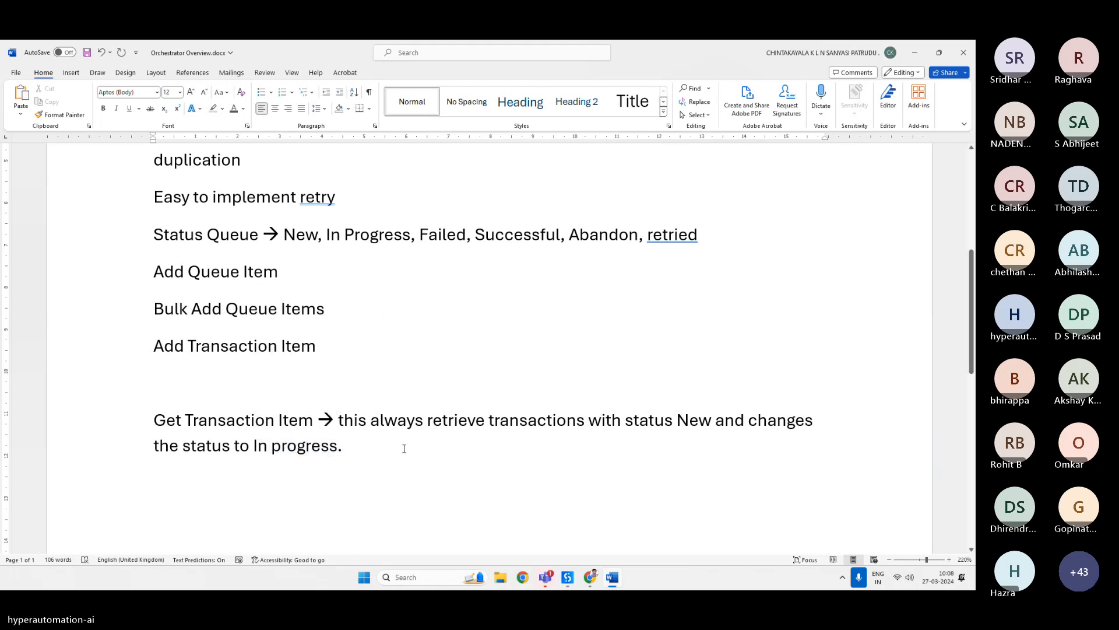
In the Word notes, add the line 'Get Queue Items → this will retrieve list of transaction items with the status defined'.
key(Return)
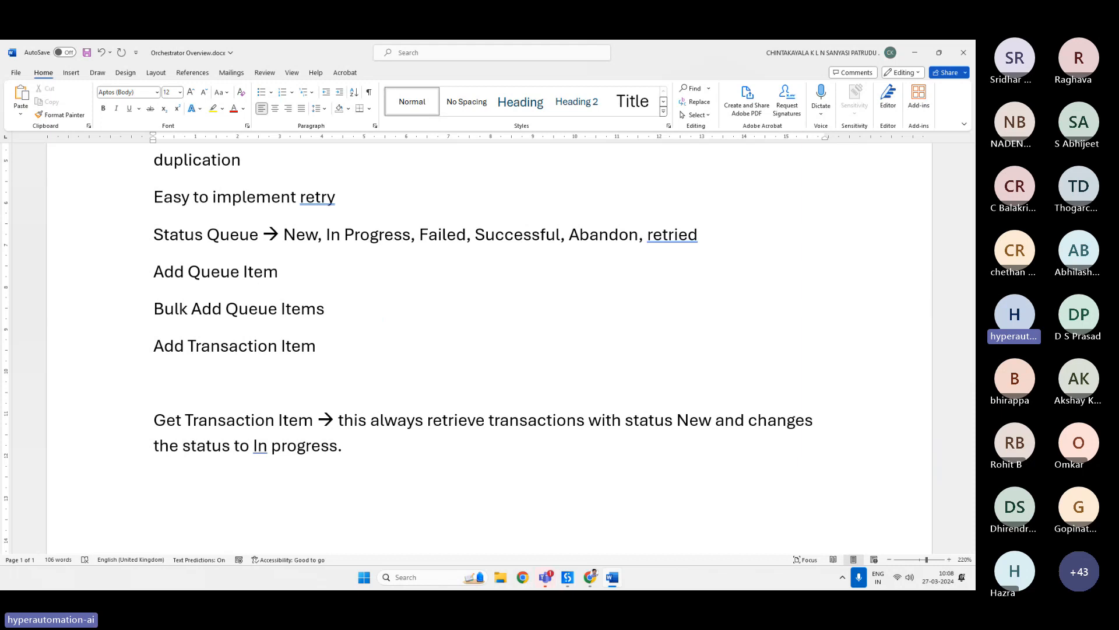
text(Get Queue Items)
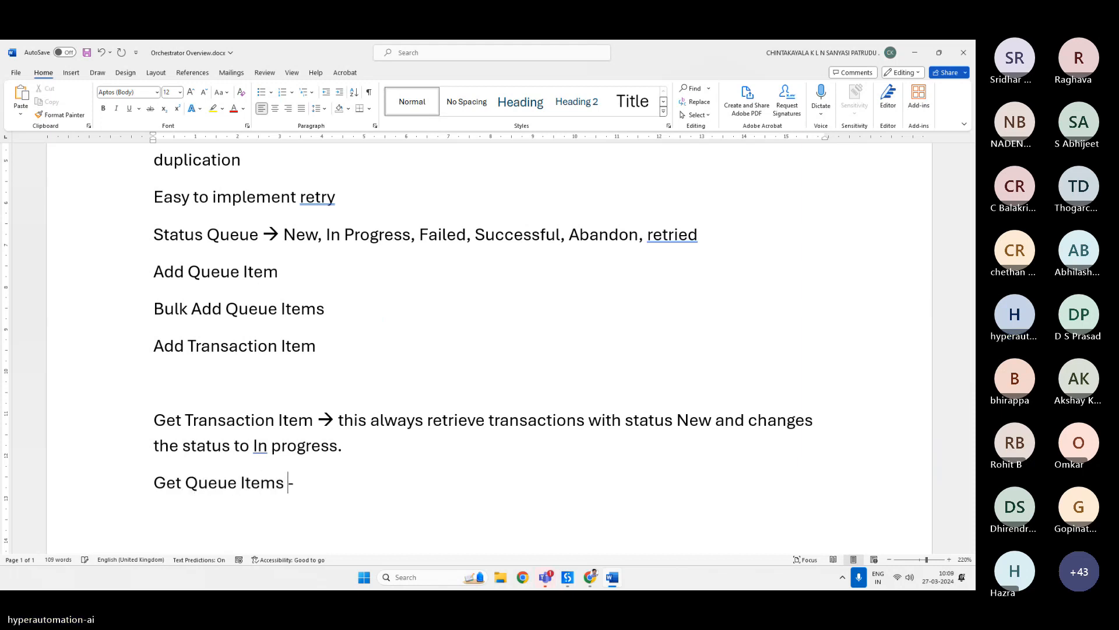
text( -> this will )
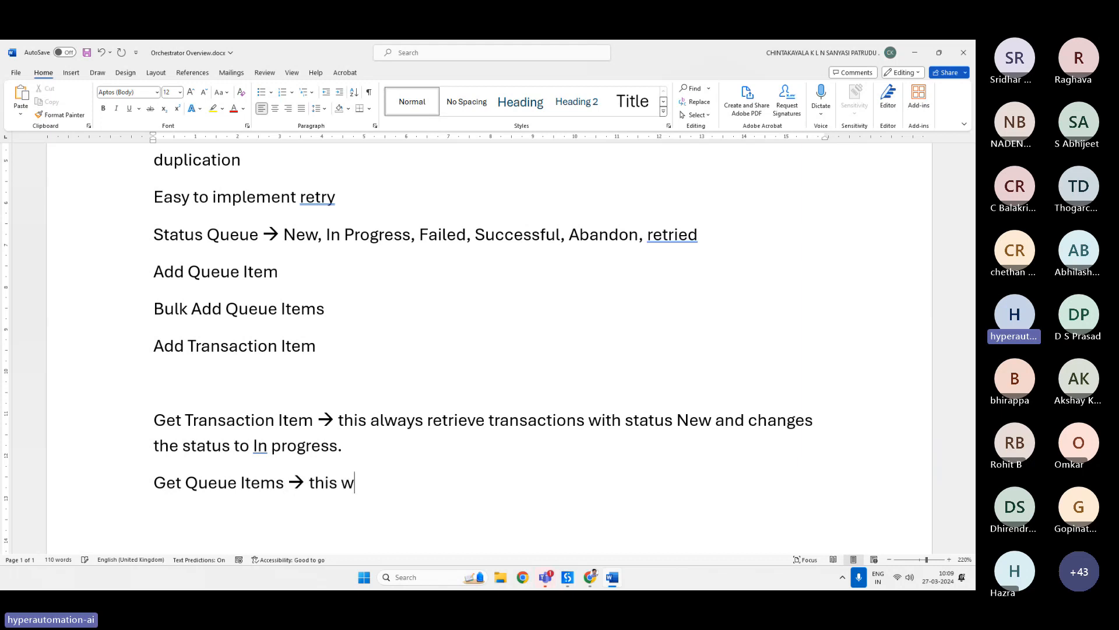
text(retrieve list )
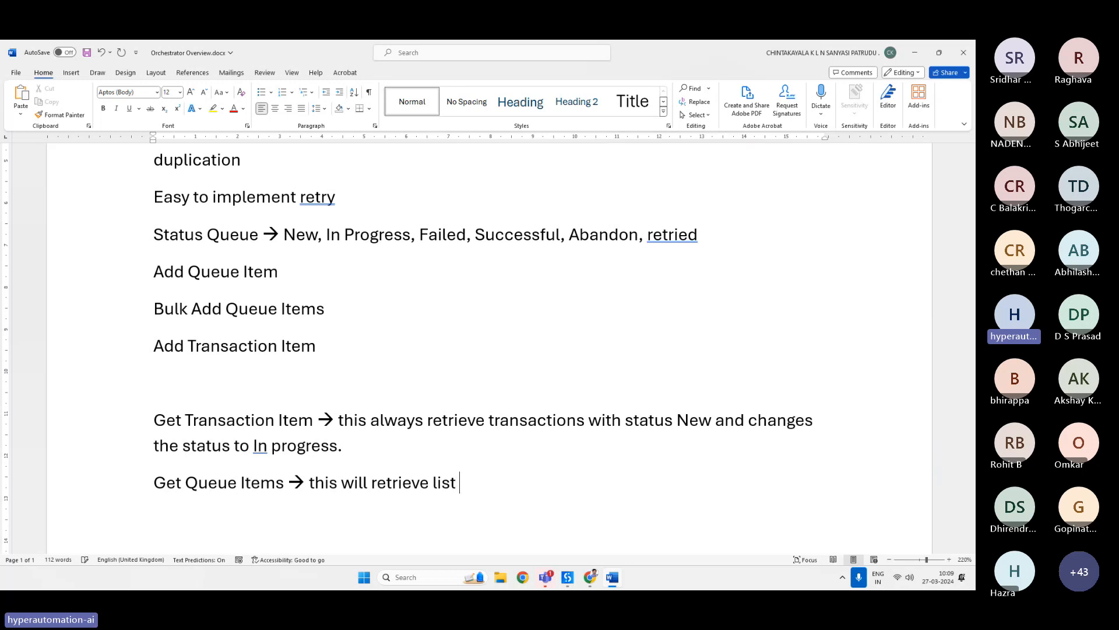
text(of transaction )
text(items )
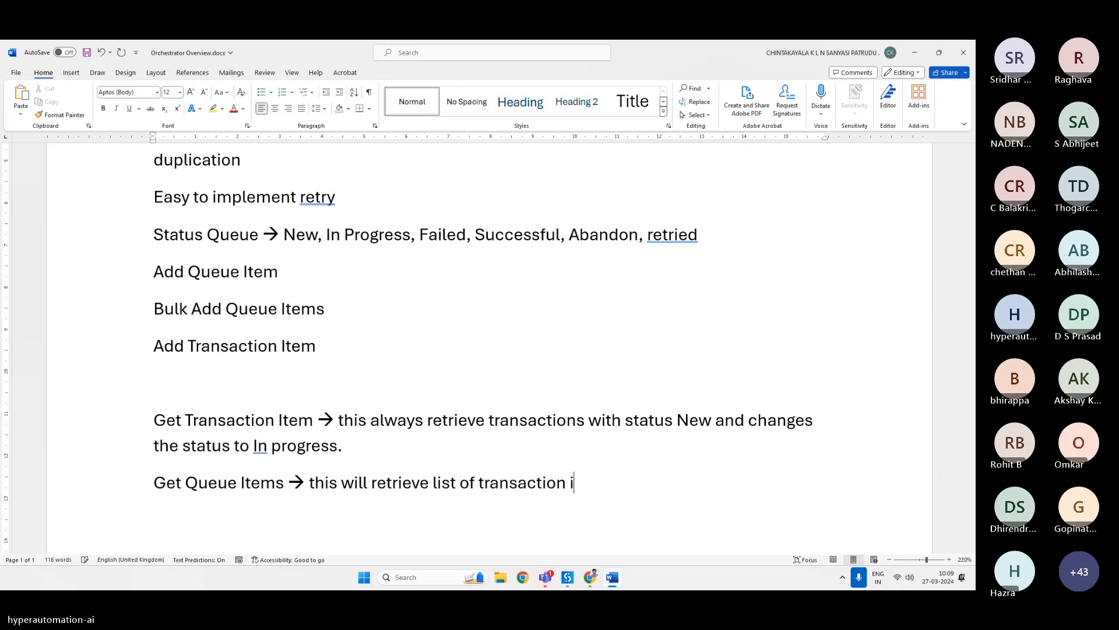
text(with the sta)
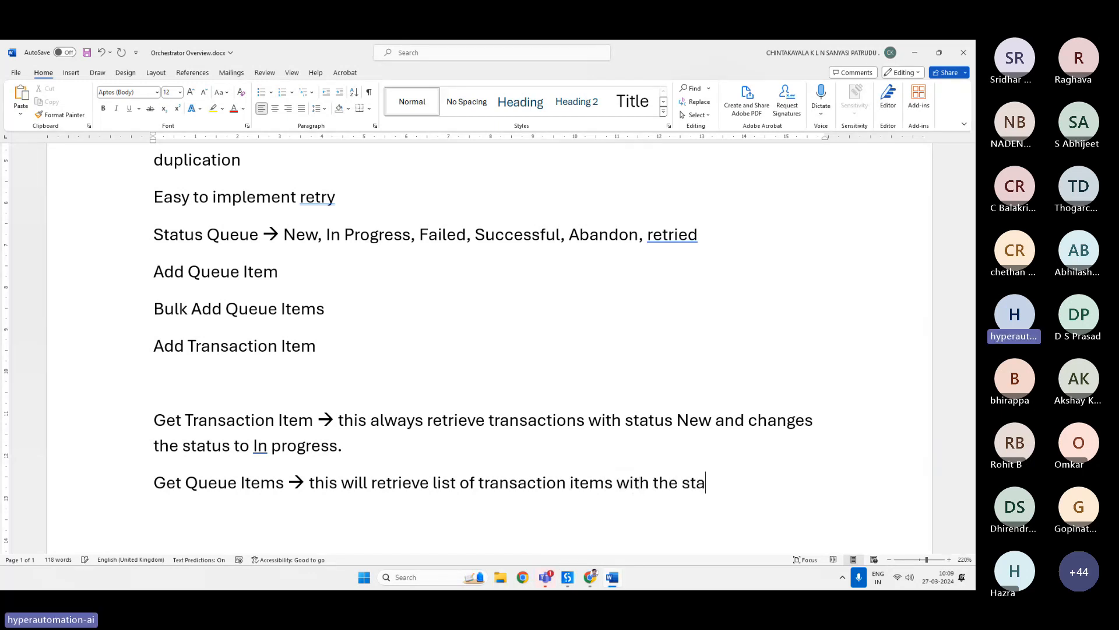
text(tus defined)
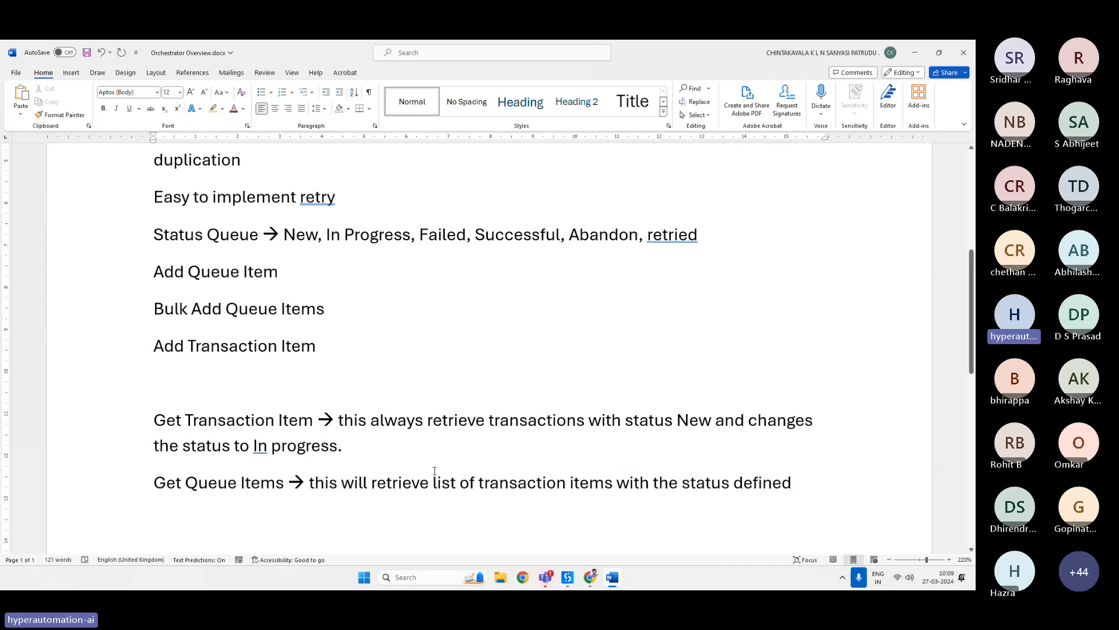
In UiPath Studio, replace the Add Queue Item activity in Main Sequence with a Get Transaction Item activity.
click(566, 581)
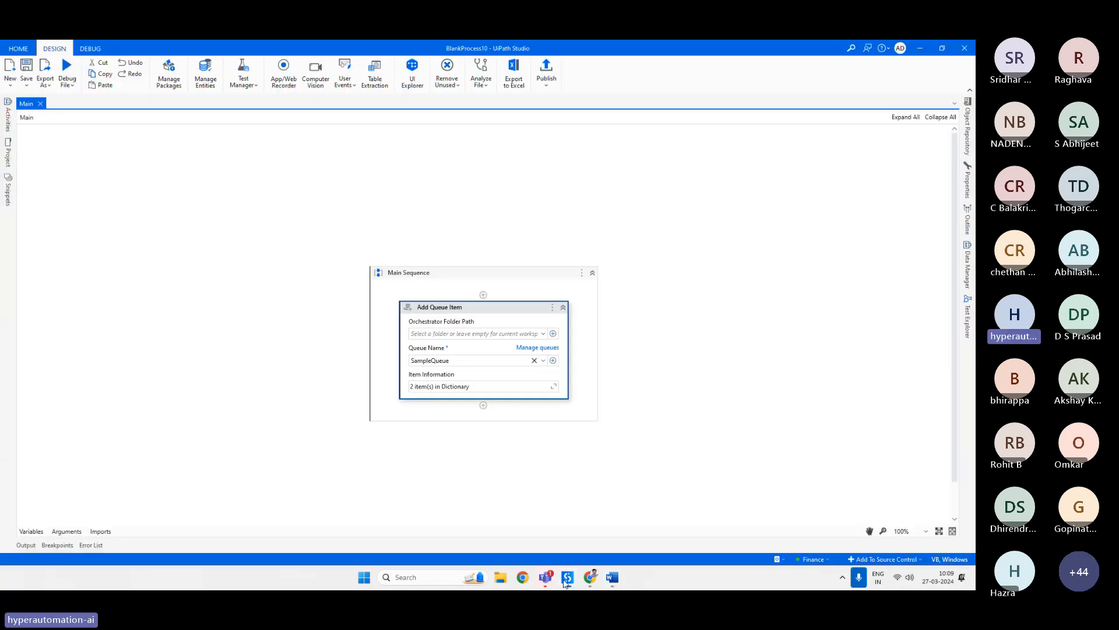
key(Delete)
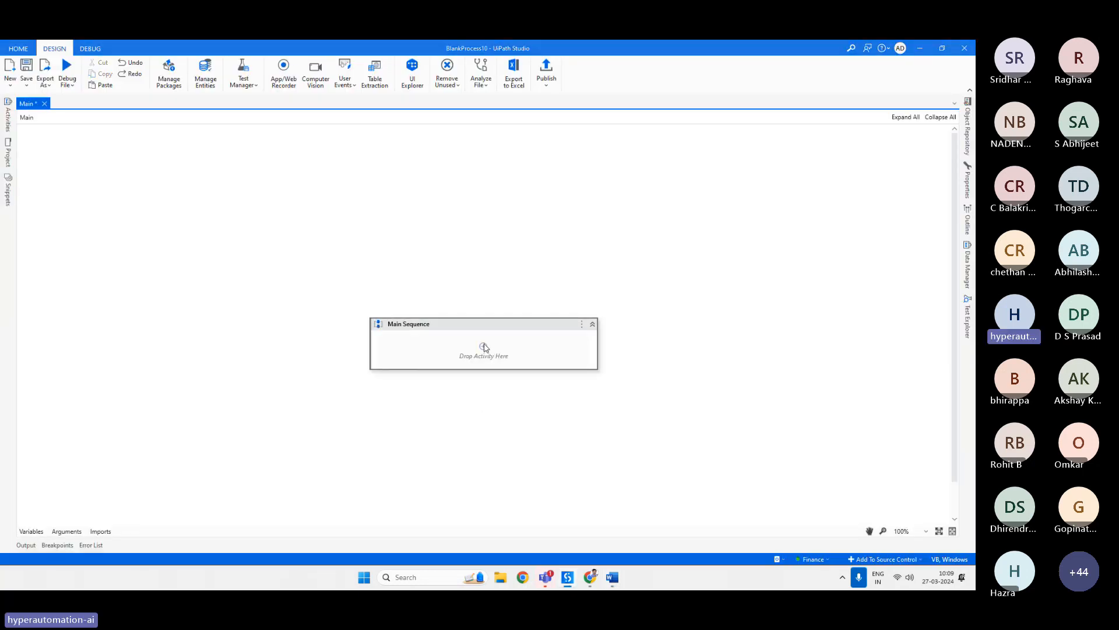
click(483, 346)
text(ge)
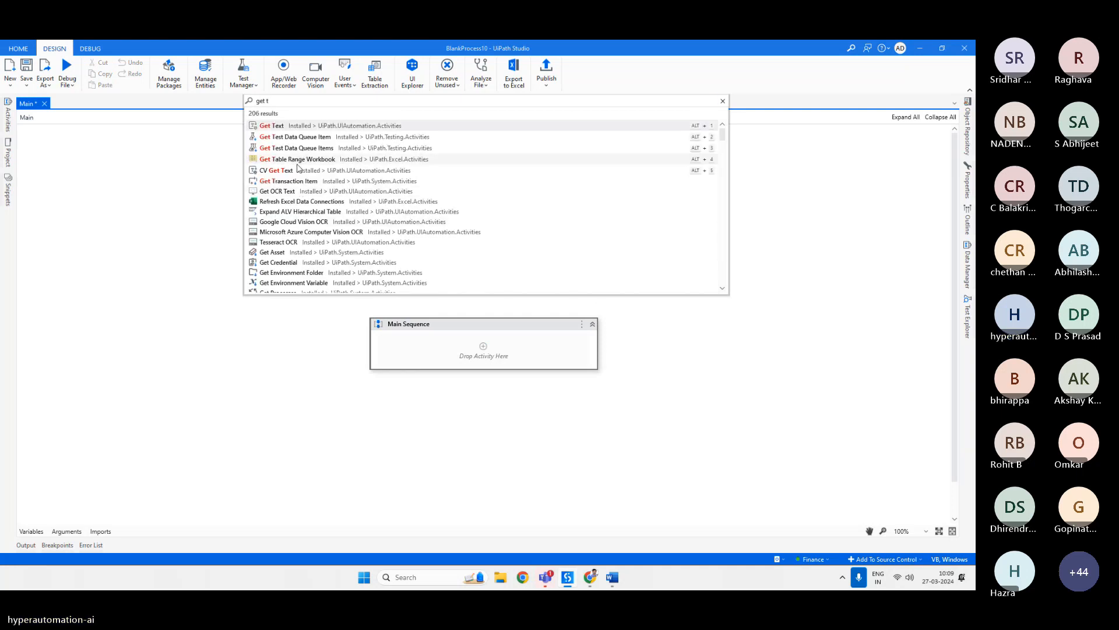
text(t t)
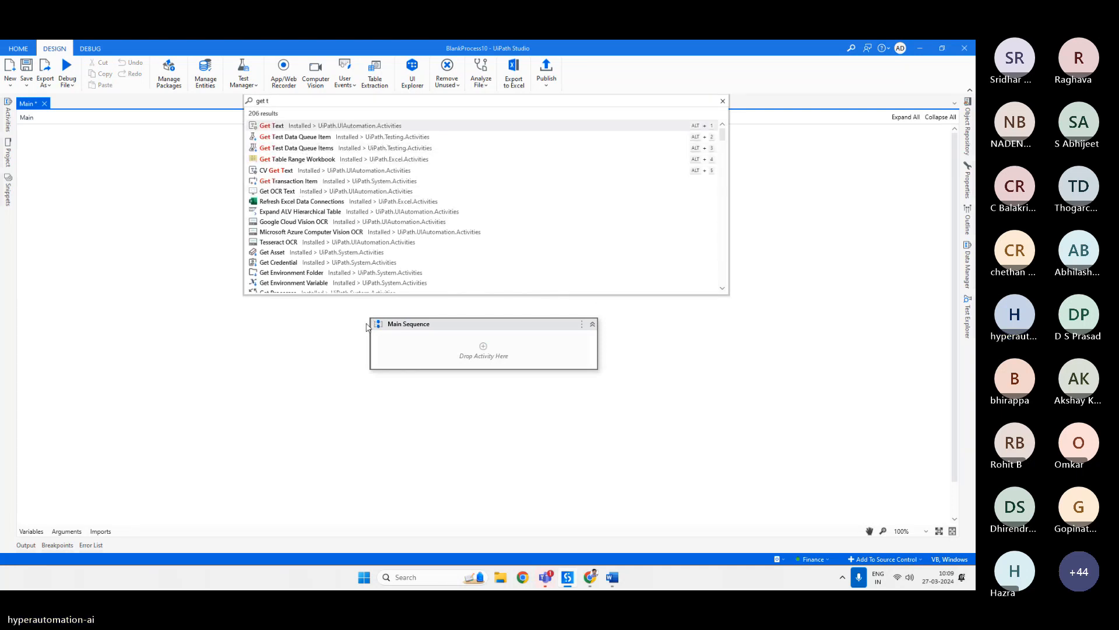
text(ran)
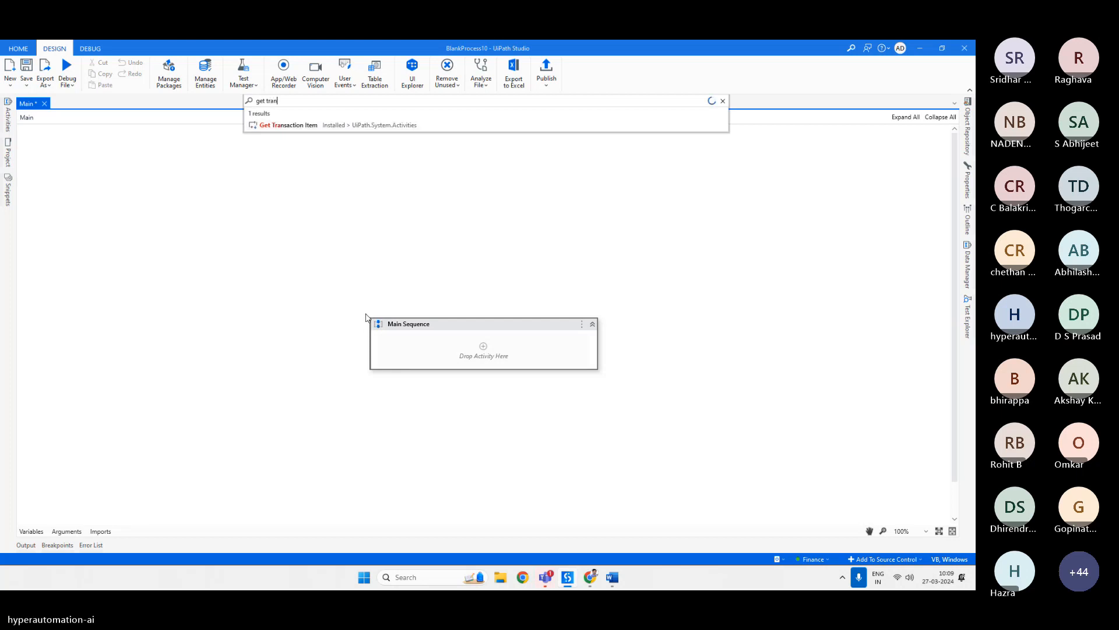
click(354, 126)
Set the Get Transaction Item queue name to SampleQueue and create a TransactionData variable for its Transaction Item output.
click(543, 374)
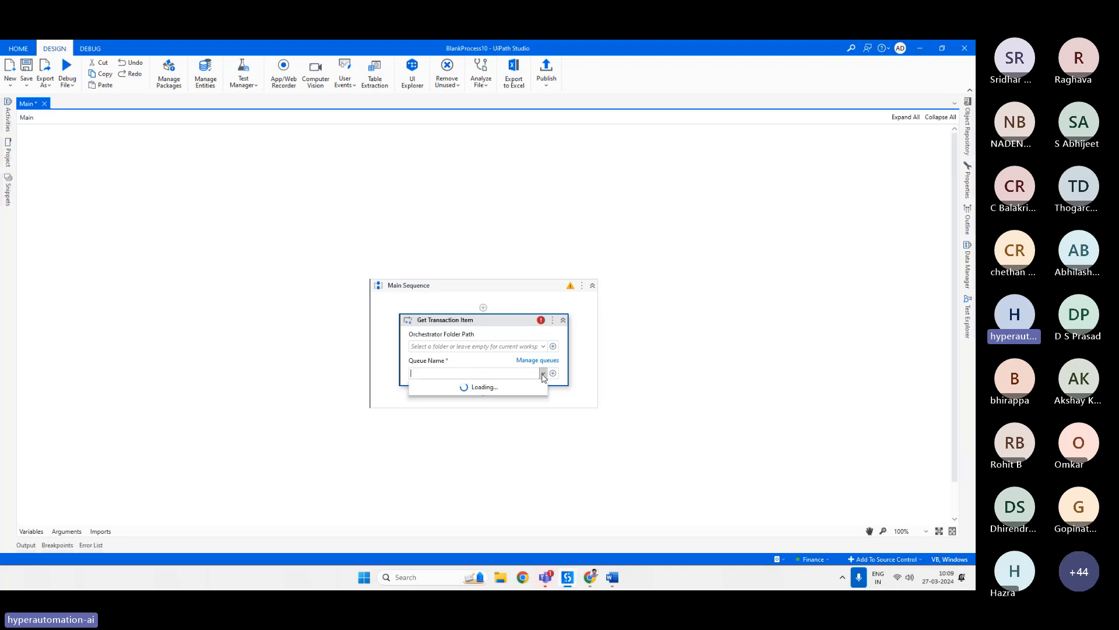
click(431, 387)
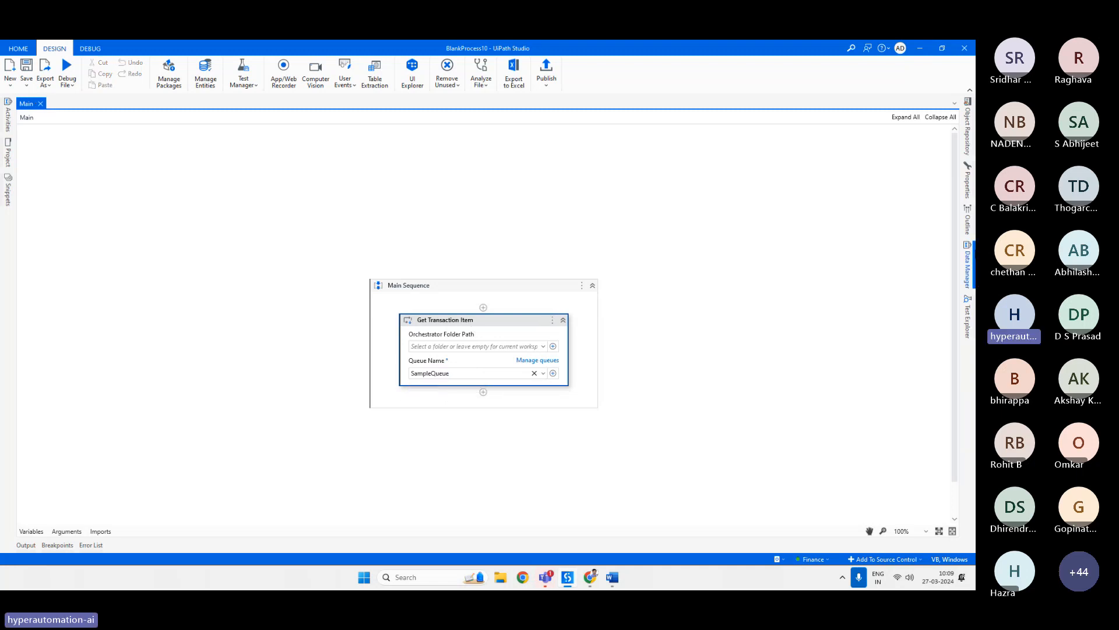
click(967, 182)
click(824, 280)
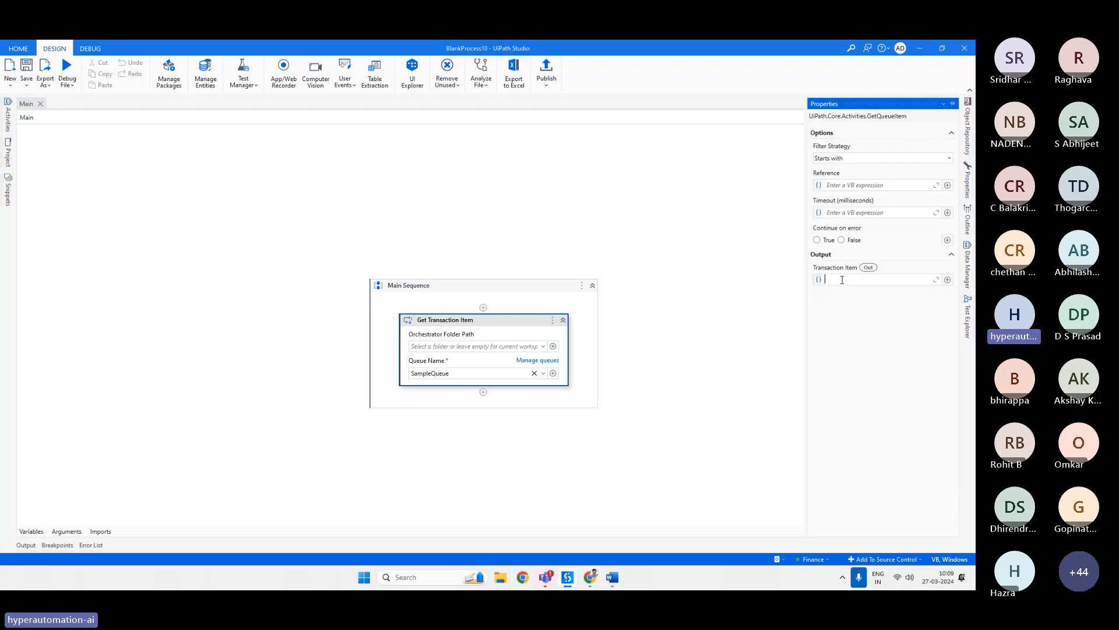
key(ctrl+k)
text(TransactionDat)
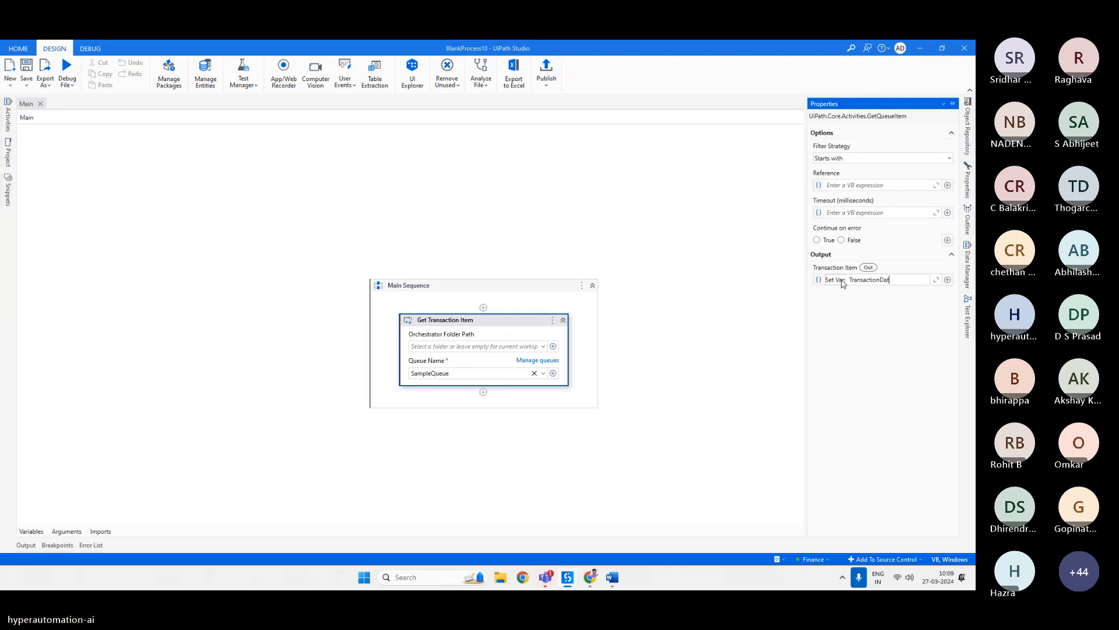
text(a)
key(Return)
Check the TransactionData variable's type in the Variables panel.
click(515, 324)
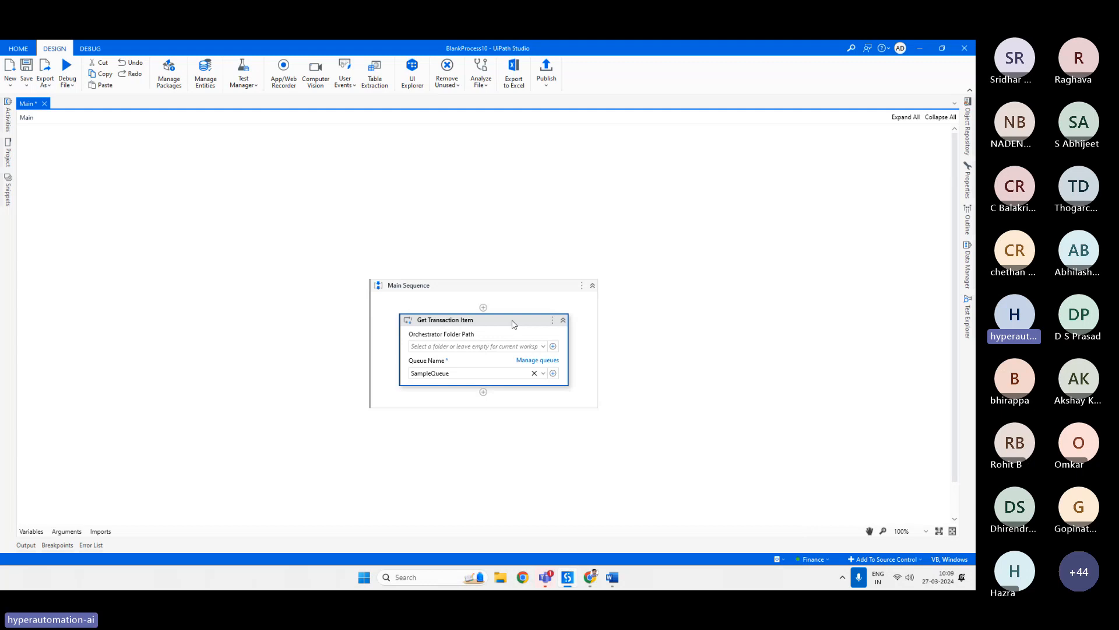
click(31, 532)
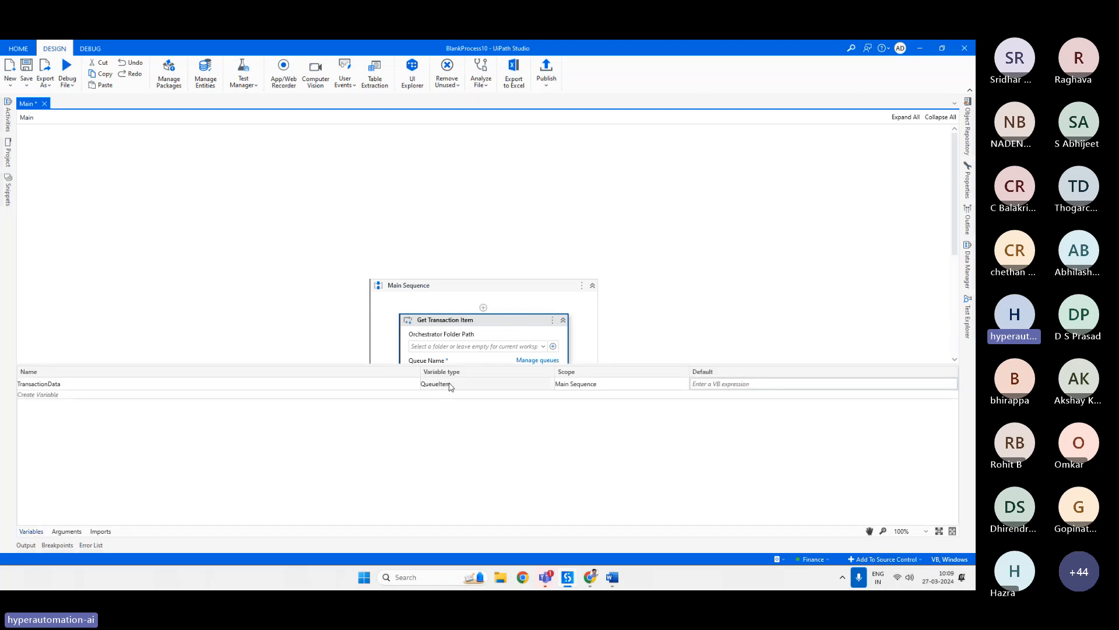
click(28, 533)
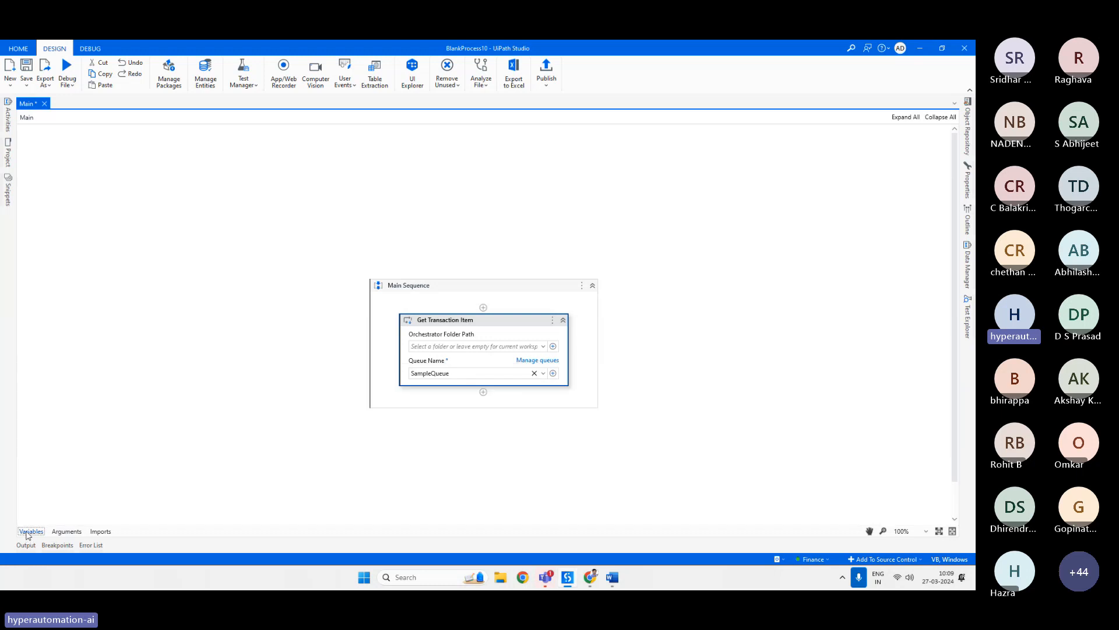
Add a Message Box activity below Get Transaction Item.
click(483, 392)
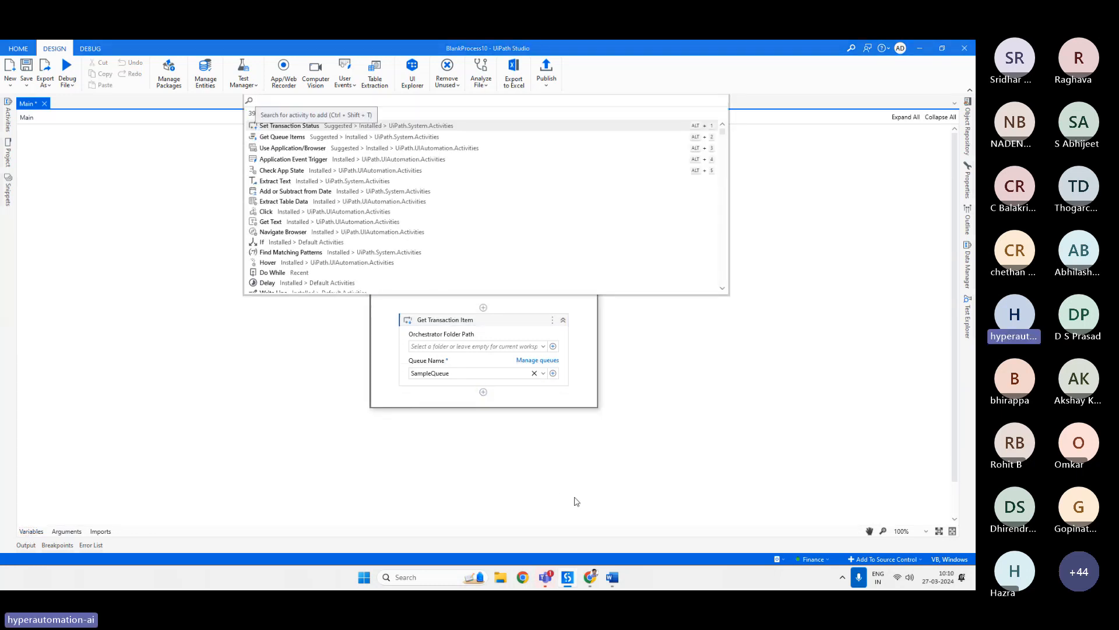
text(box)
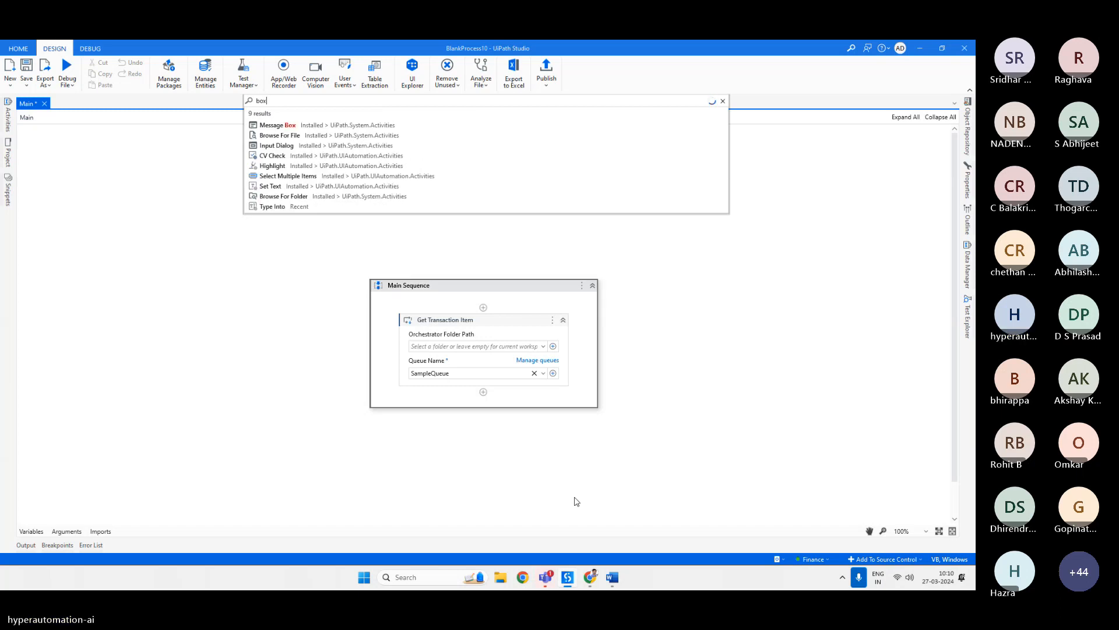
key(Return)
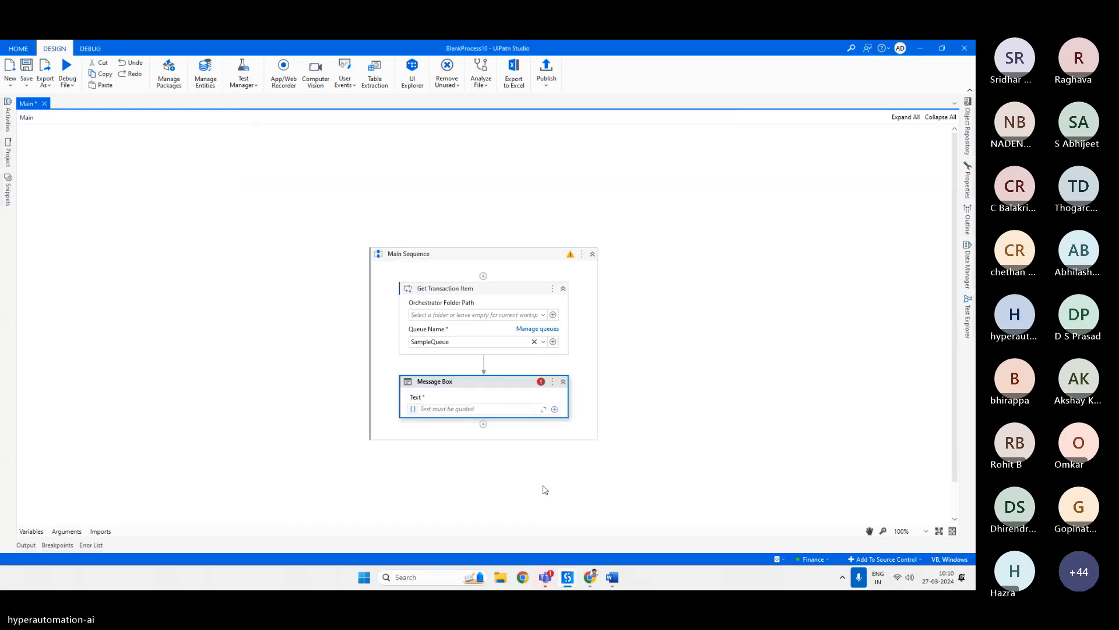
Set the Message Box text to TransactionData.SpecificContent("Name").ToString.
click(442, 407)
text(TransactionData)
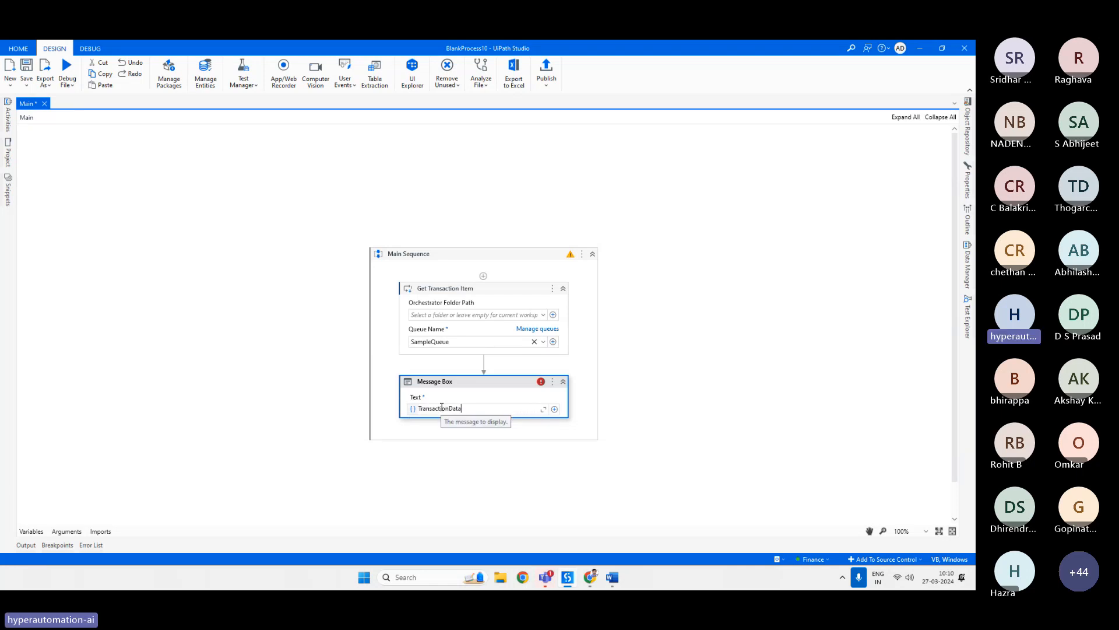
text(.SpecificContent)
text(())
text(")
text(Name)
text(.tos)
key(Tab)
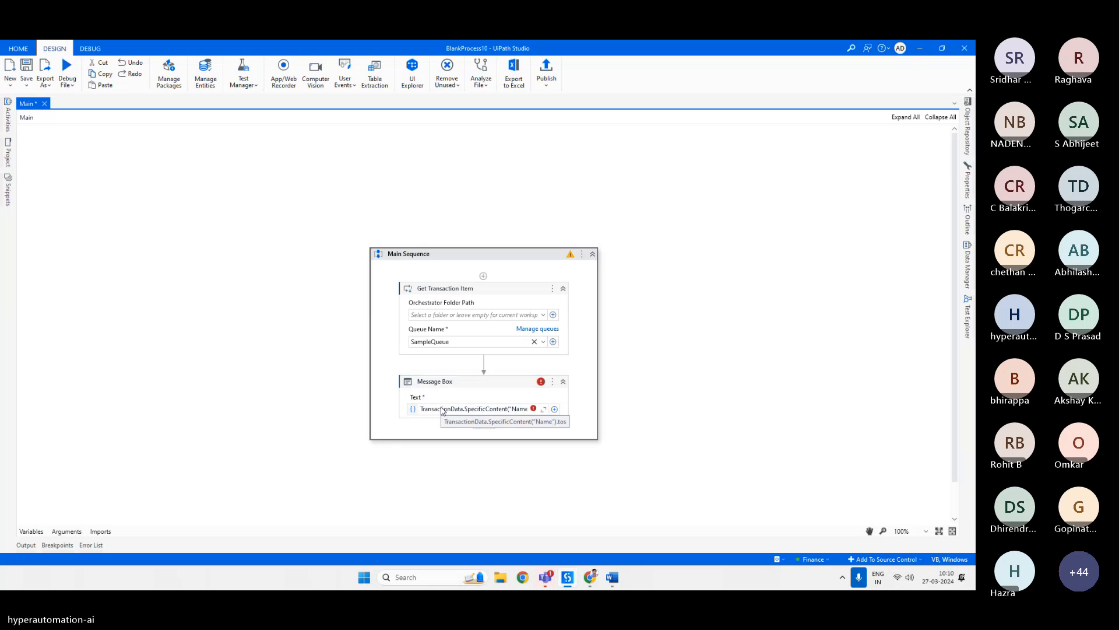
Save the workflow and inspect the Message Box text expression and its error marker.
click(508, 407)
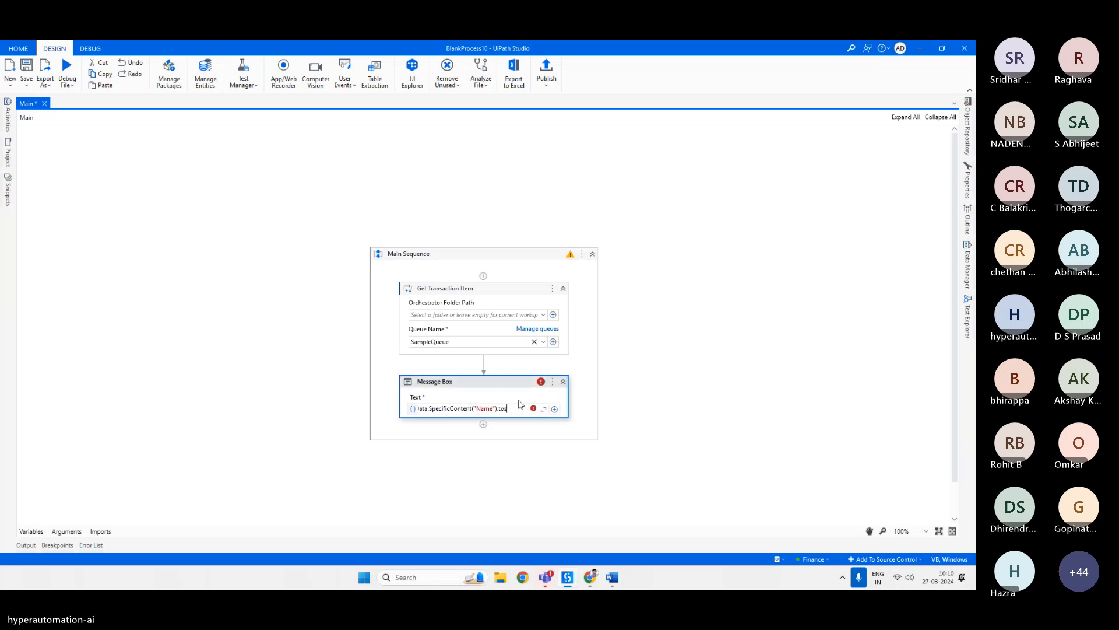
click(525, 395)
key(ctrl+s)
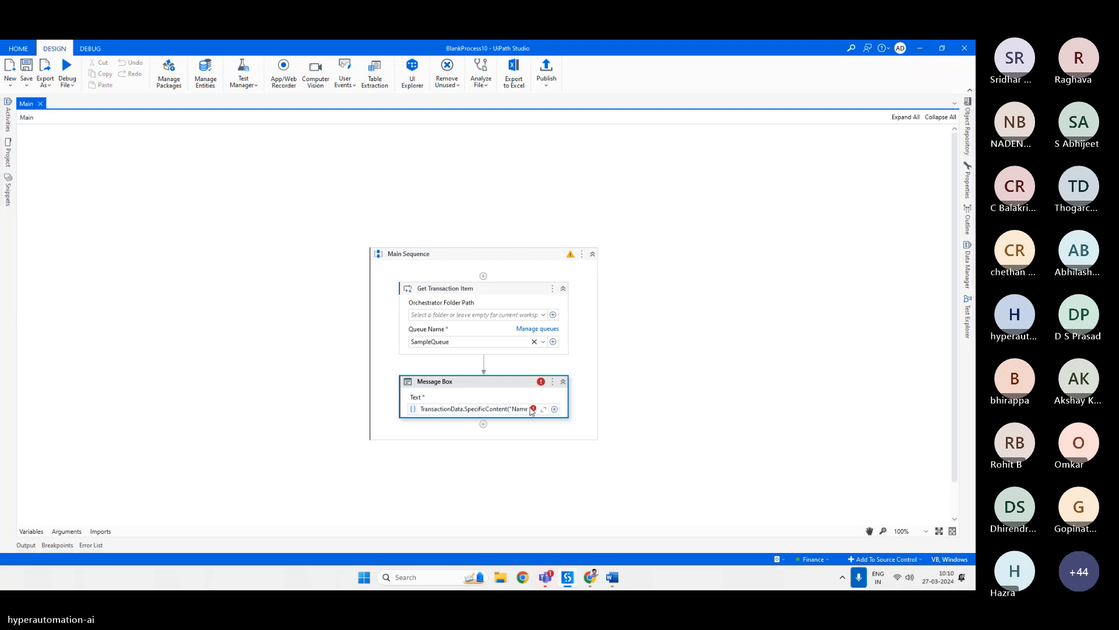
mouse_move(535, 410)
click(467, 412)
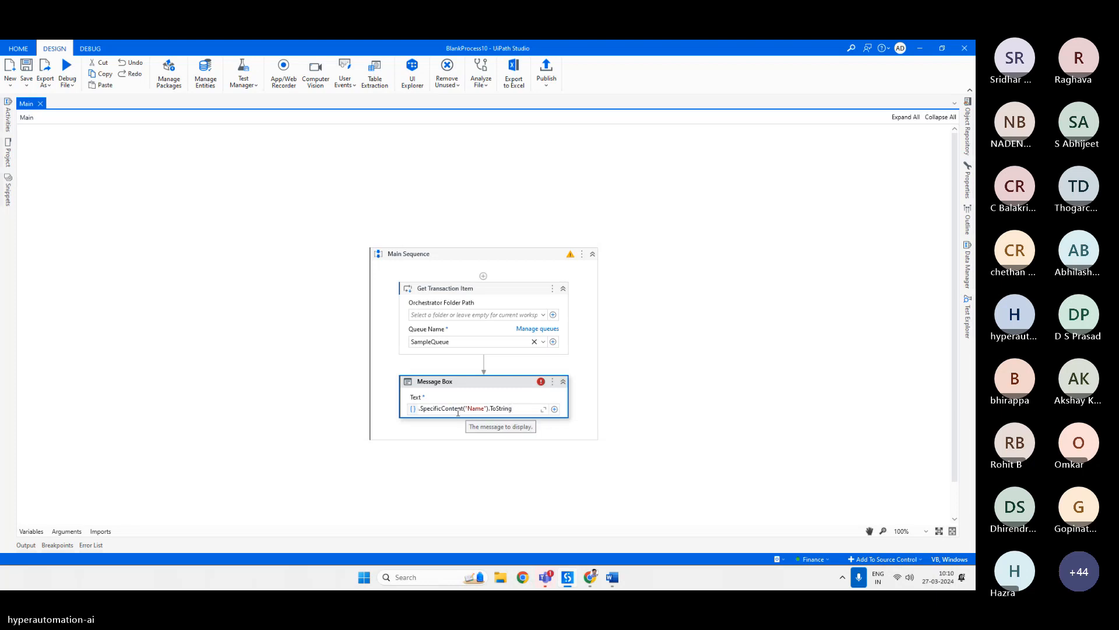
click(476, 396)
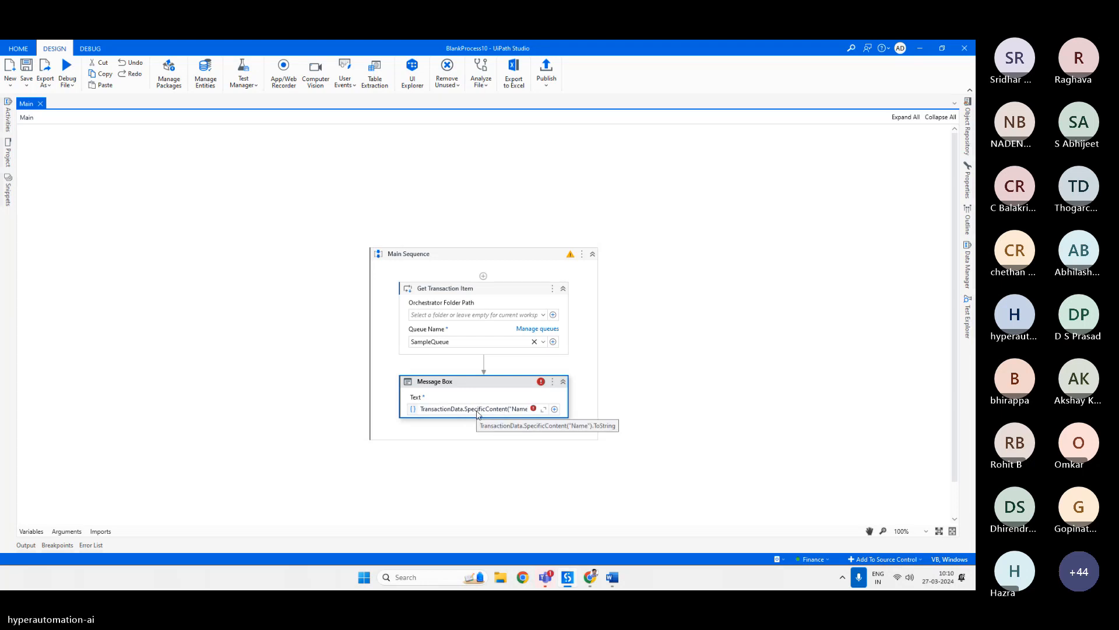
click(478, 411)
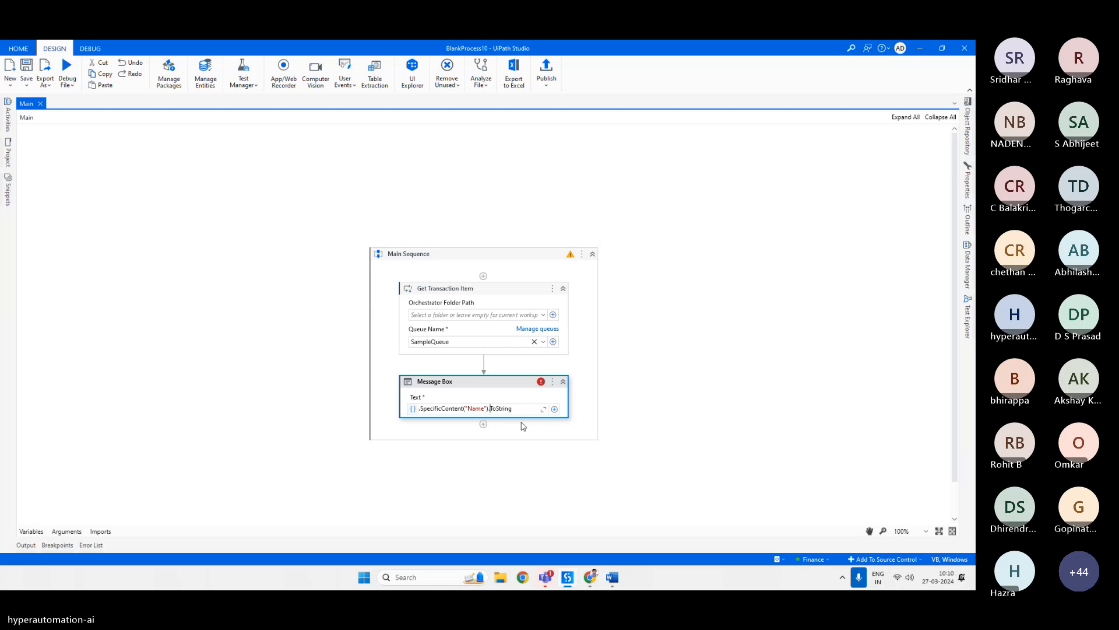
Clear and retype the Message Box text as TransactionData.SpecificContent("Name").ToString, then check its error marker.
key(ctrl+Delete)
click(510, 387)
click(500, 411)
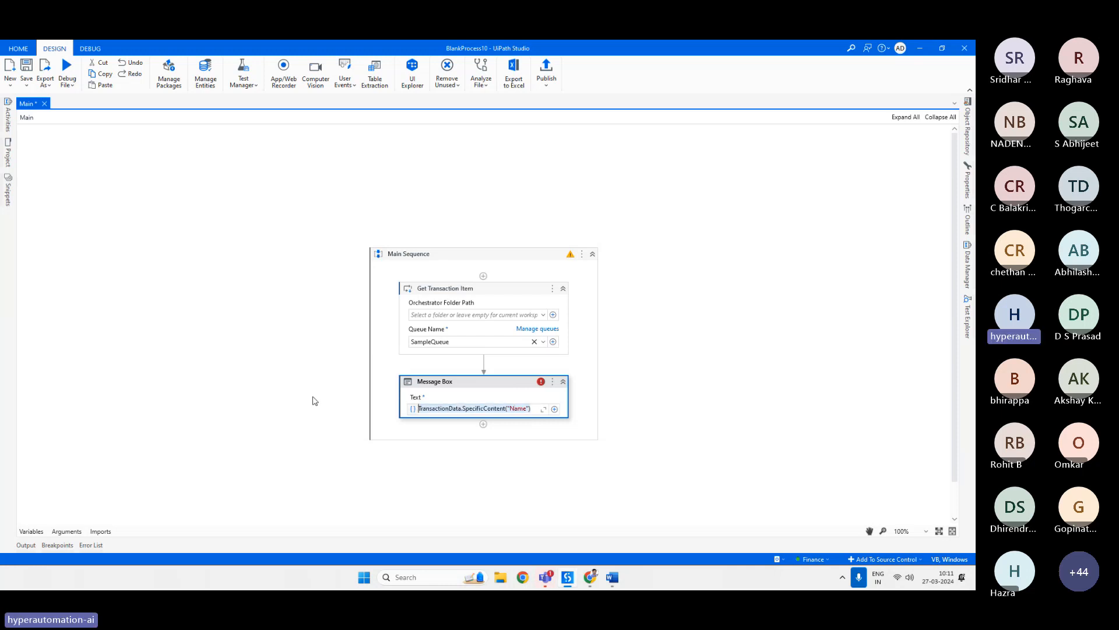
text(TransactionData)
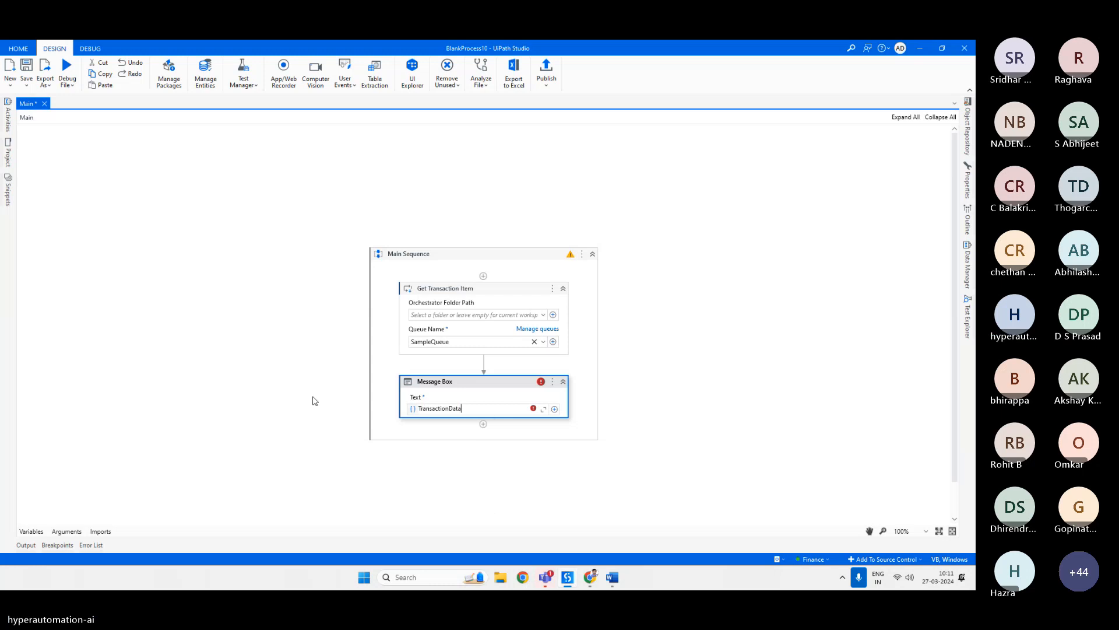
text(.s)
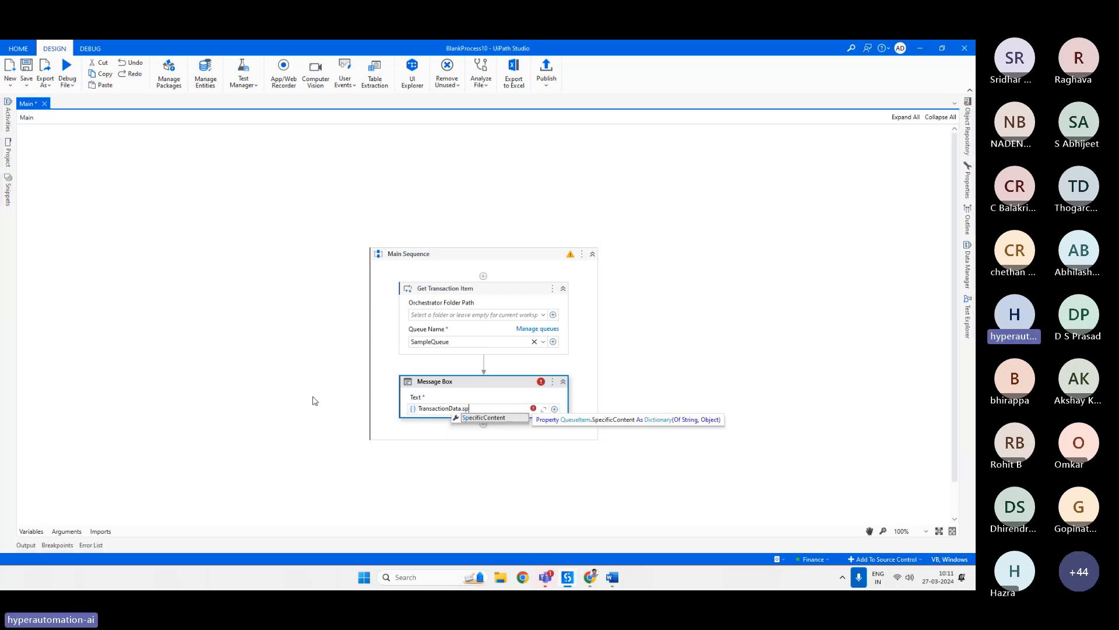
key(Tab)
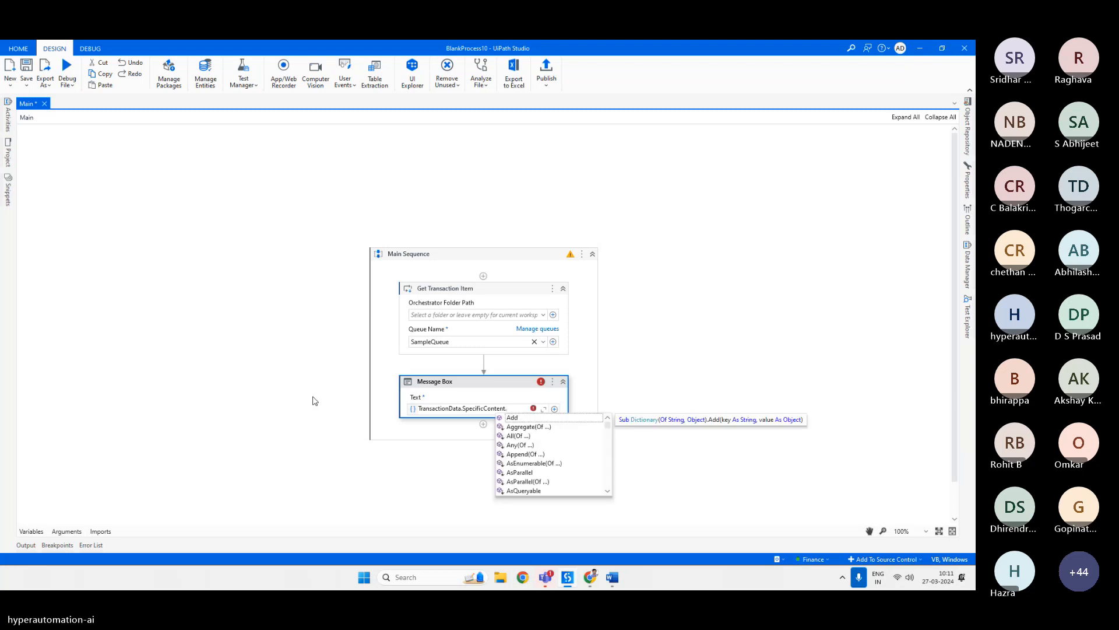
key(BackSpace)
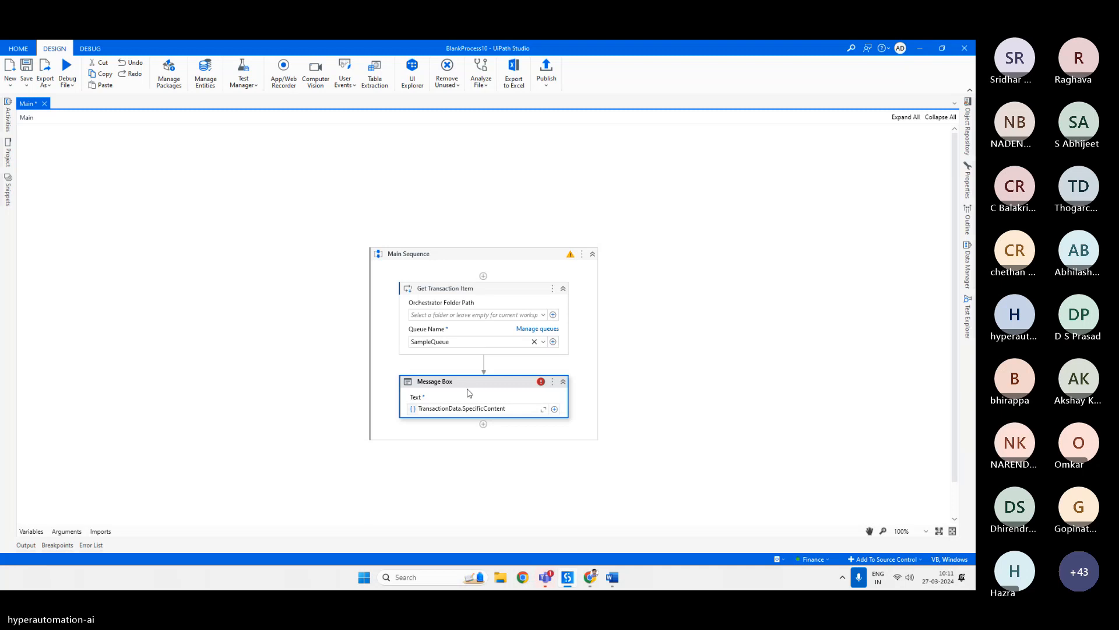
click(486, 388)
click(517, 408)
text(()
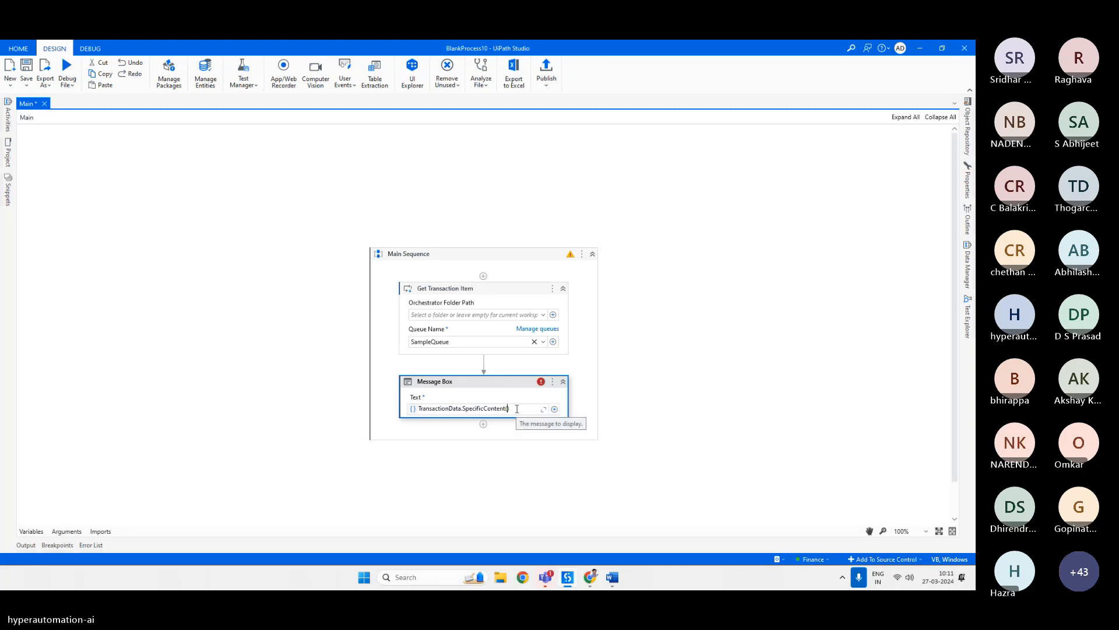
text("Name)
click(517, 393)
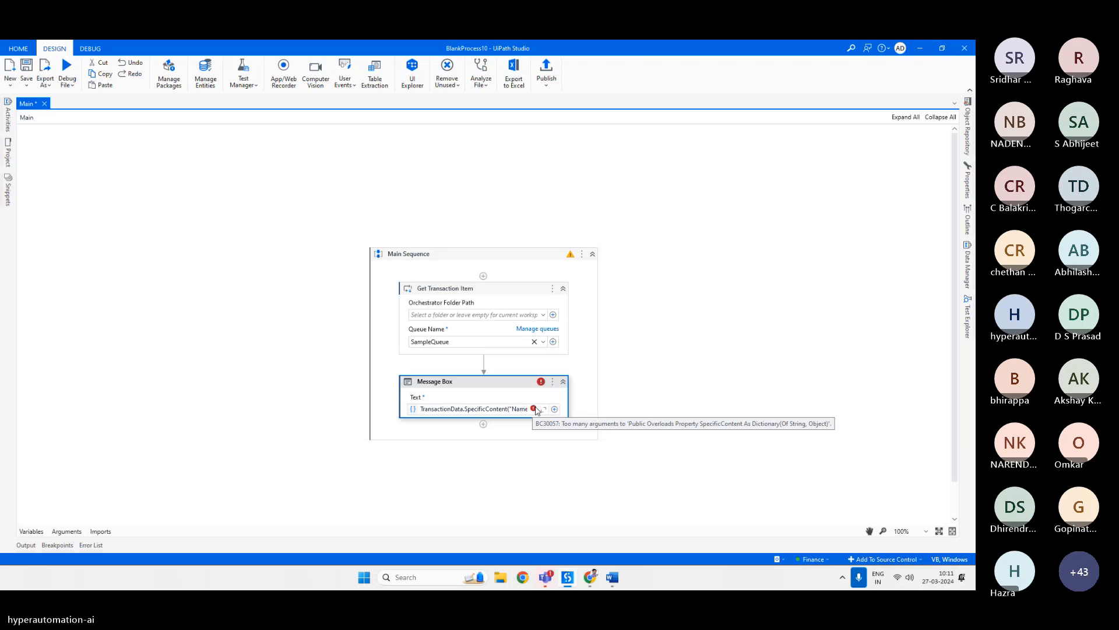
click(501, 411)
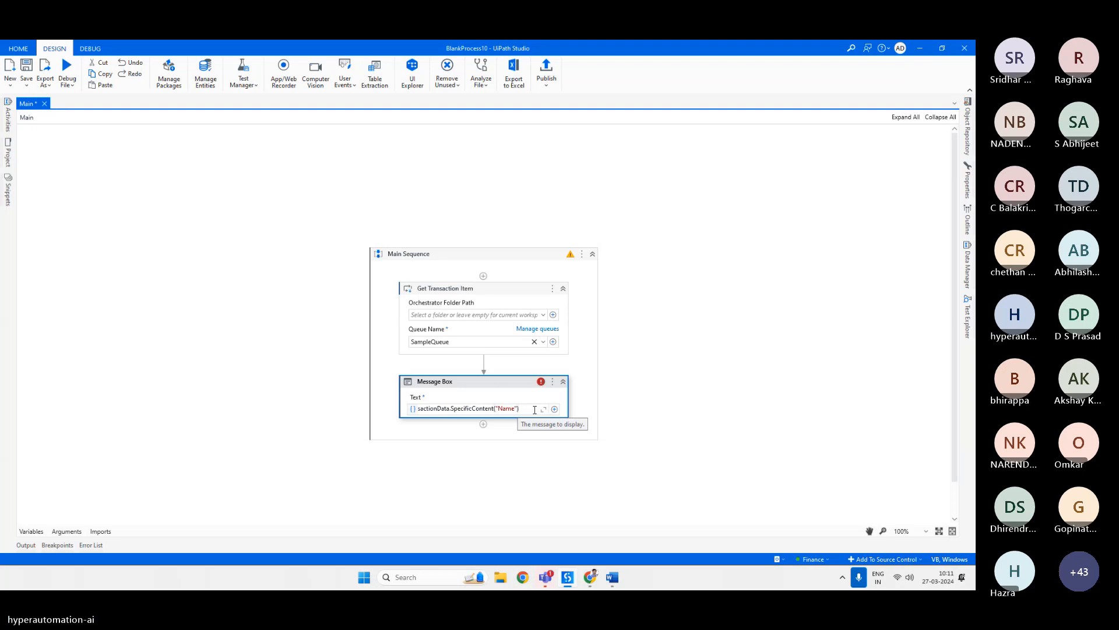
text(.ToString)
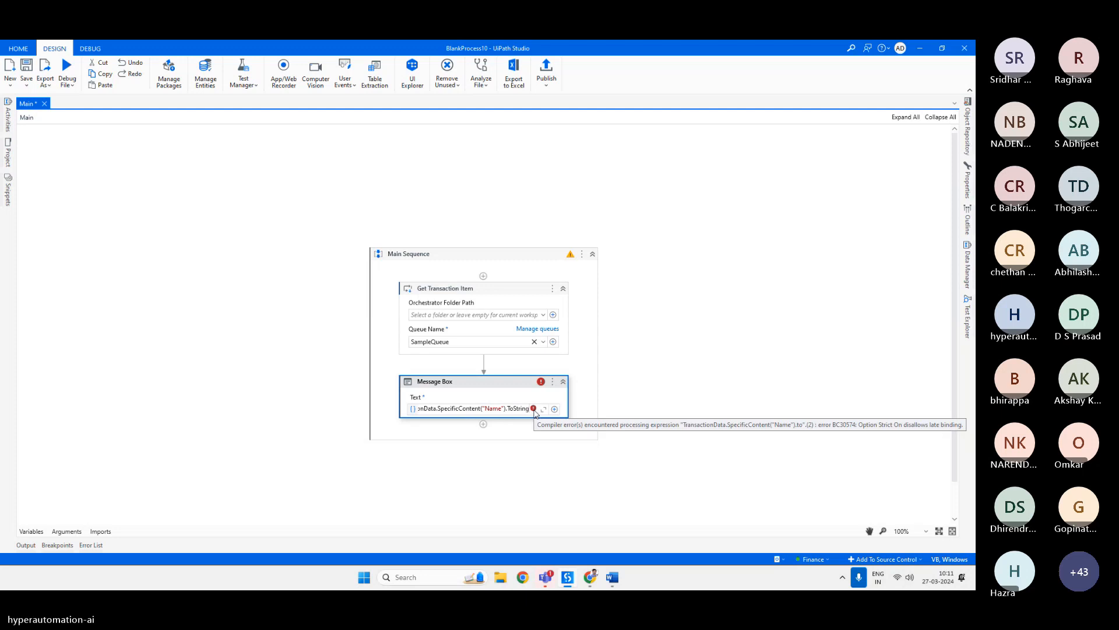
click(537, 392)
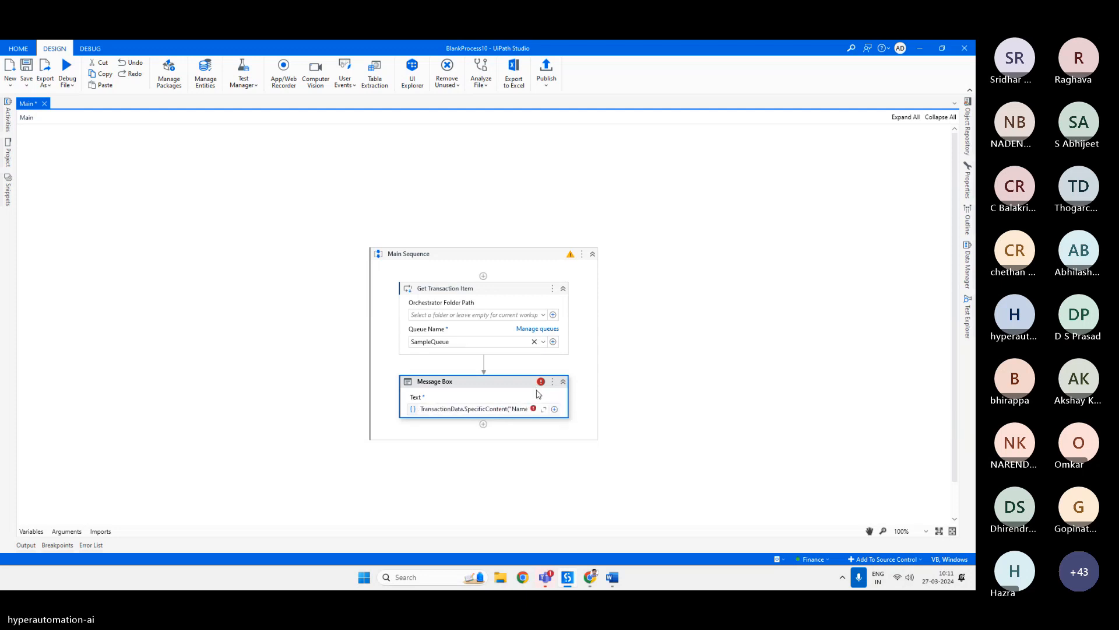
mouse_move(533, 411)
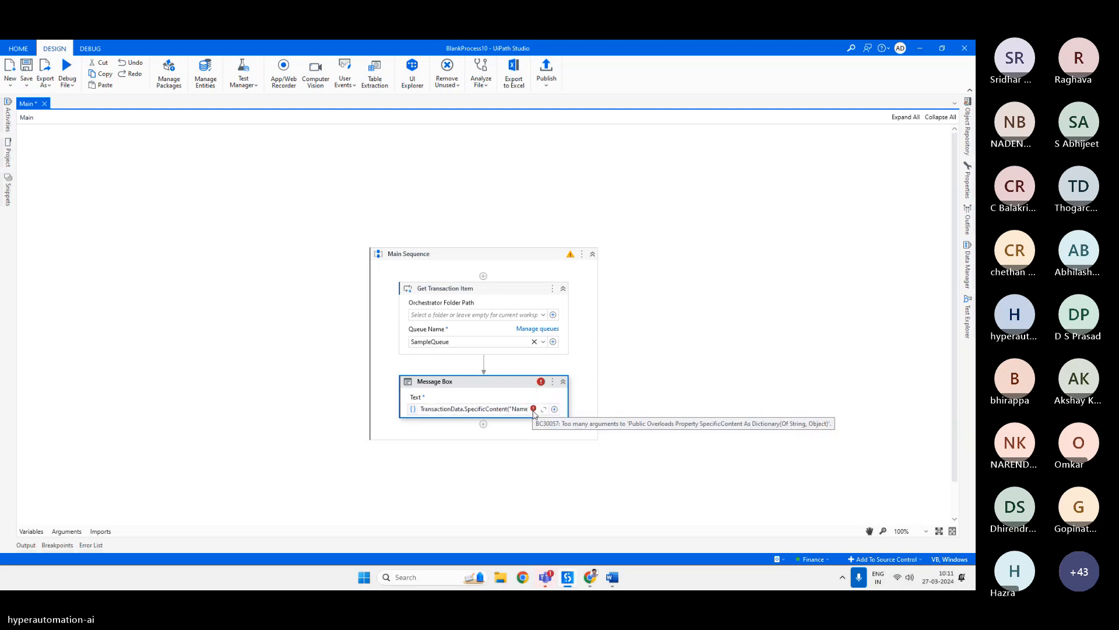
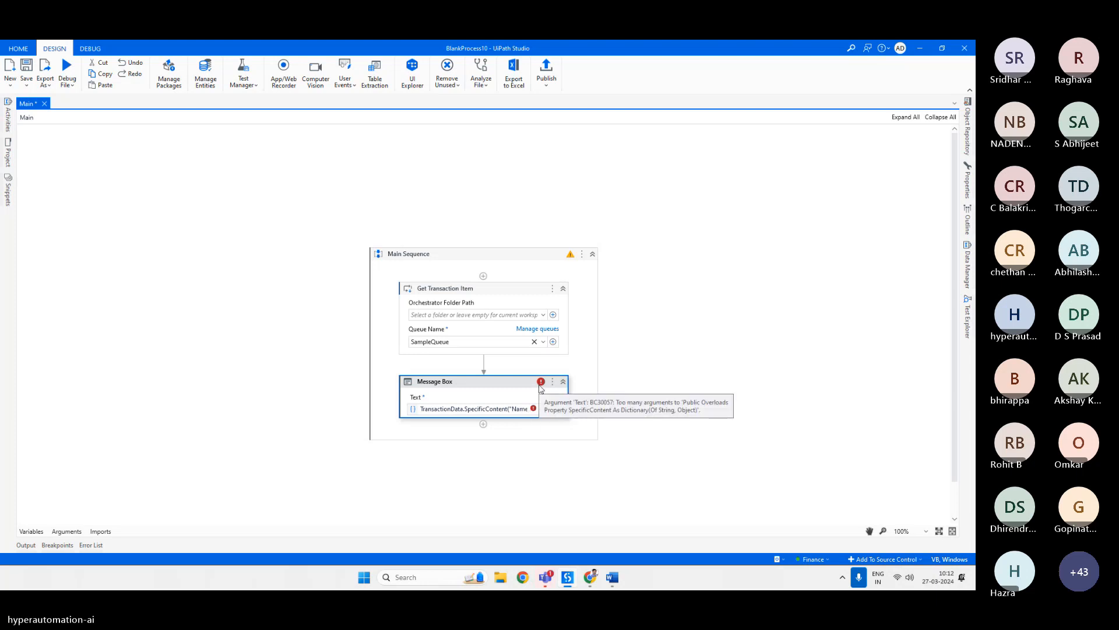
mouse_move(542, 386)
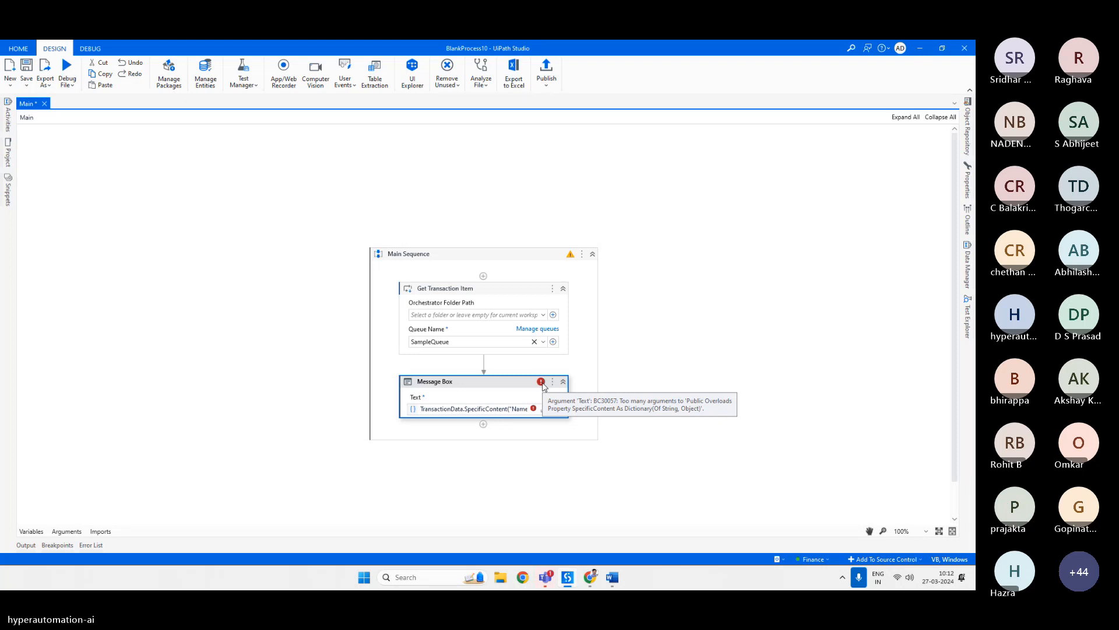
mouse_move(590, 581)
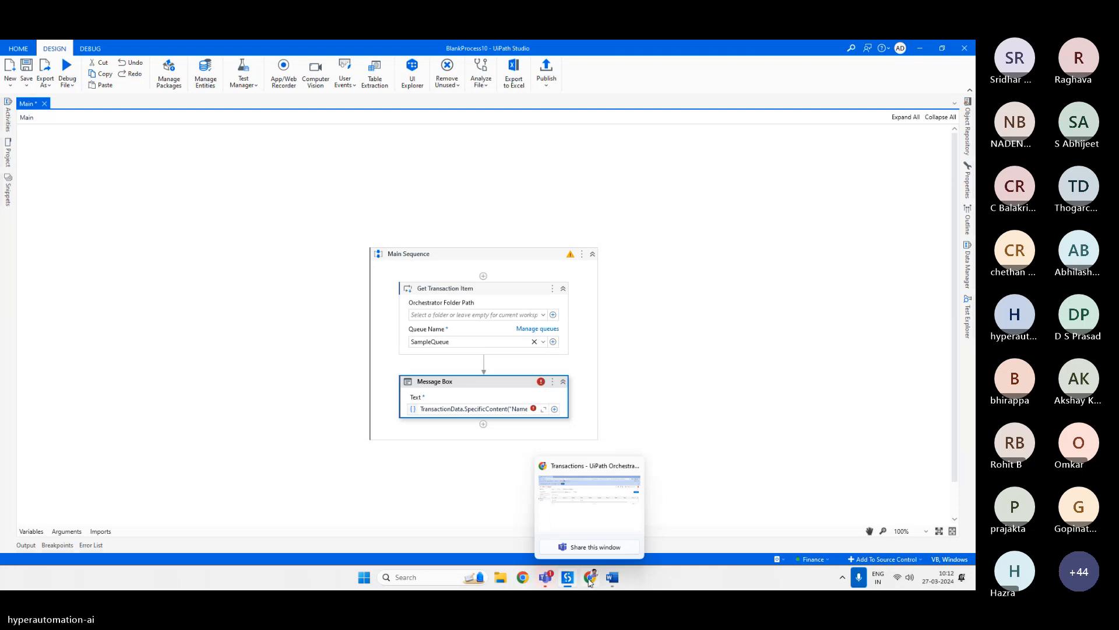
mouse_move(547, 580)
click(558, 499)
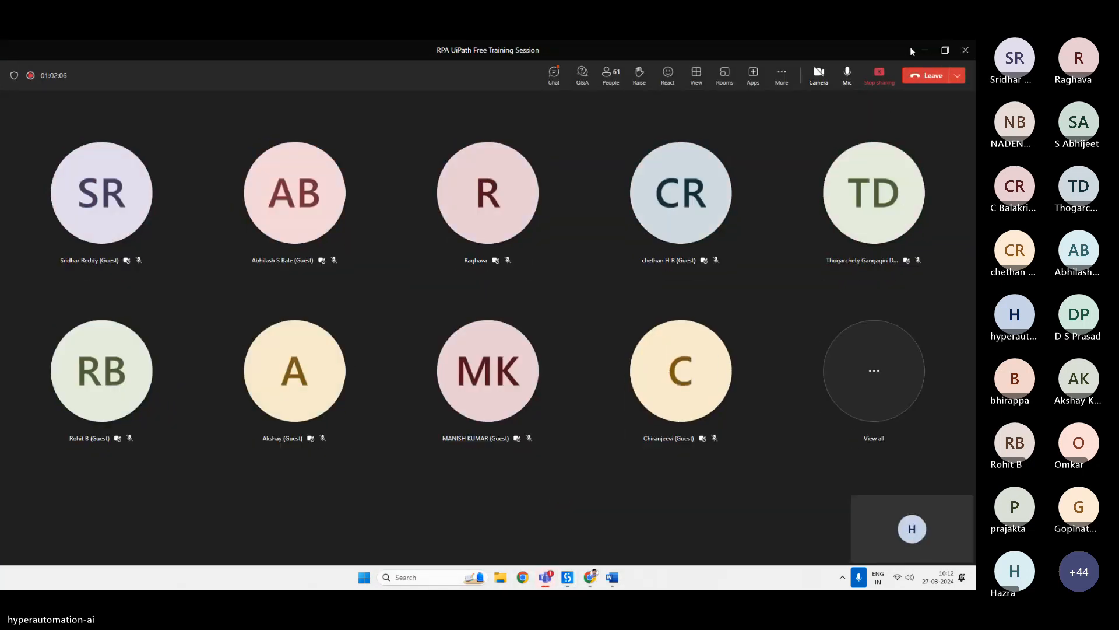
click(925, 50)
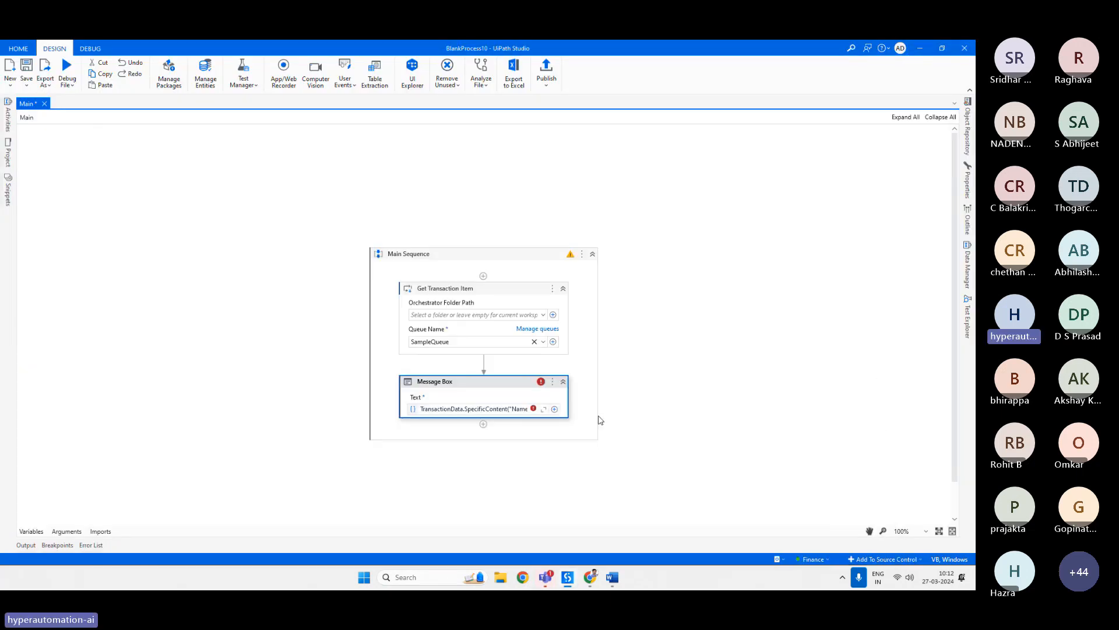
Search Google for specific content uipath and read the UiPath Forum post on transaction item specific content.
click(590, 577)
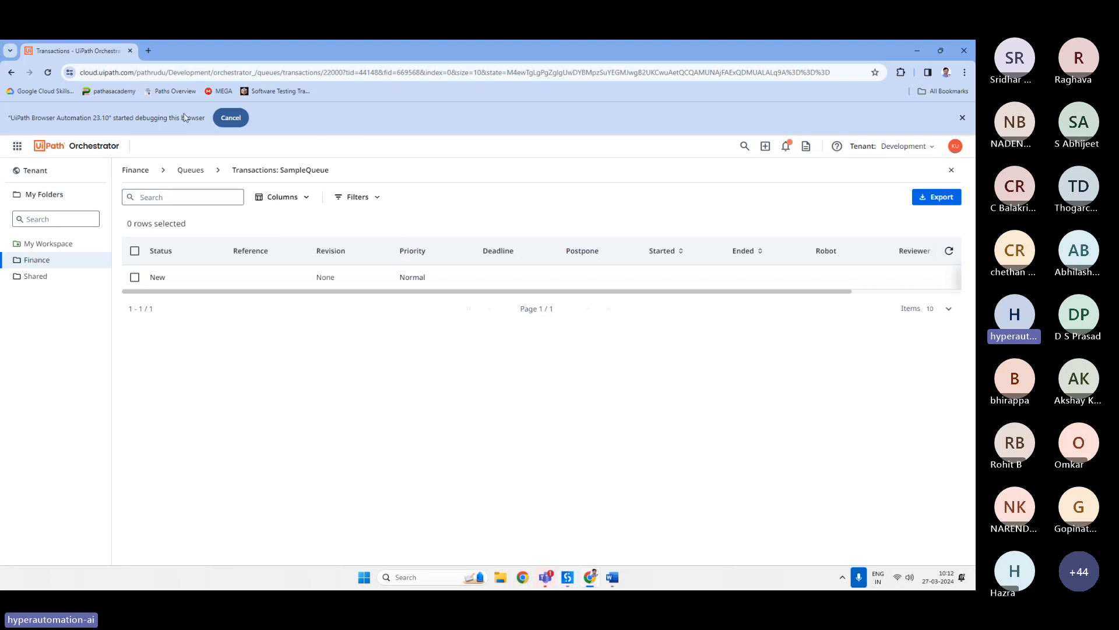
click(147, 49)
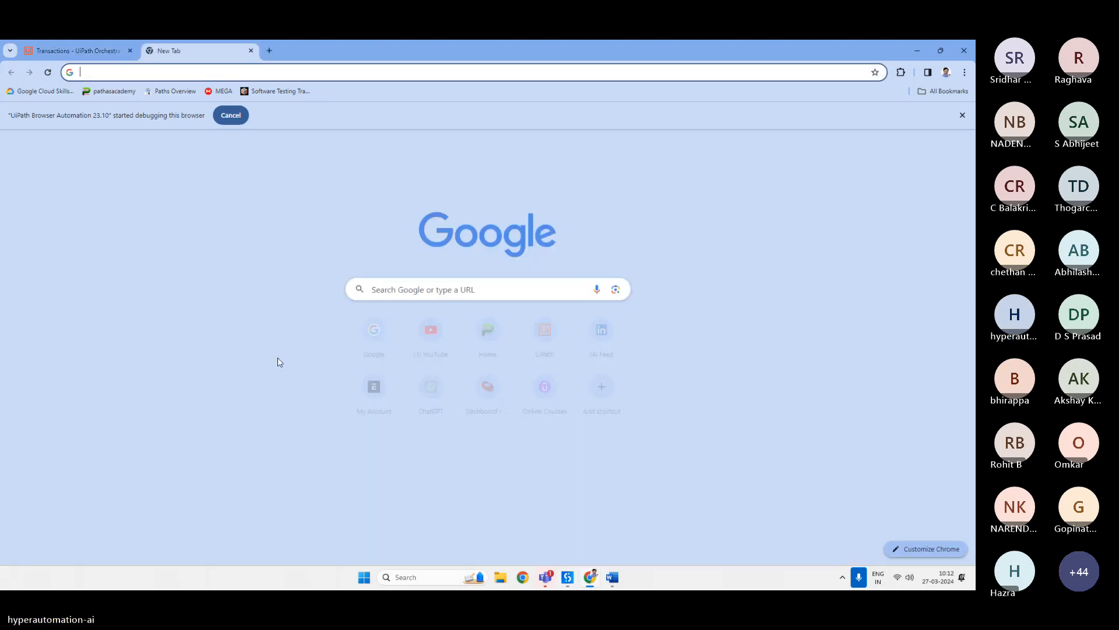
text(google.com)
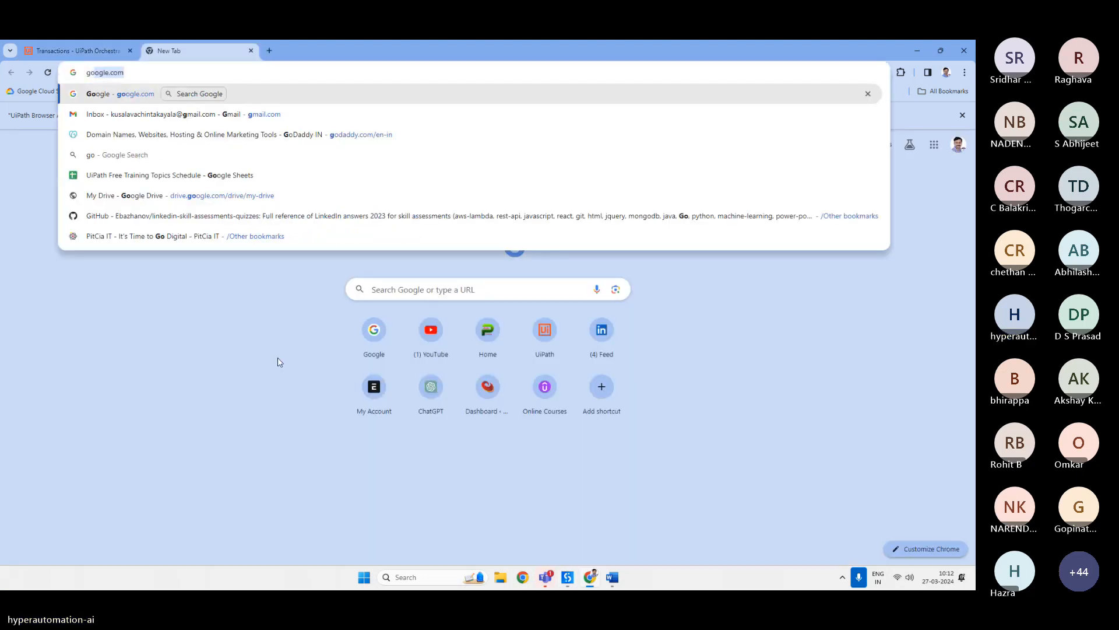
key(Return)
text(.s)
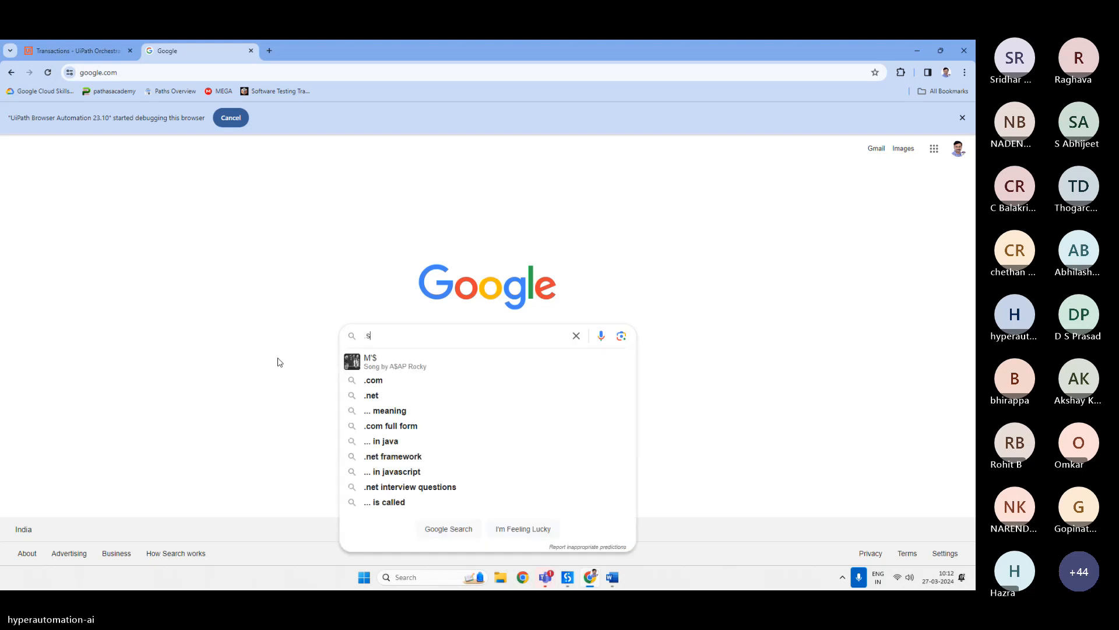
text(pecific c)
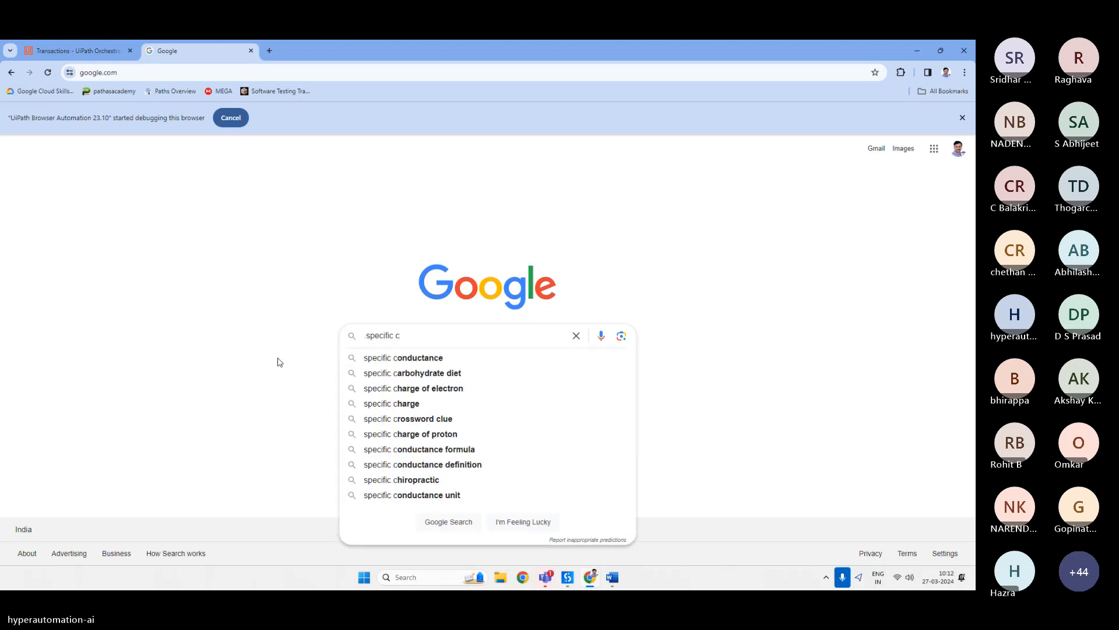
text(on)
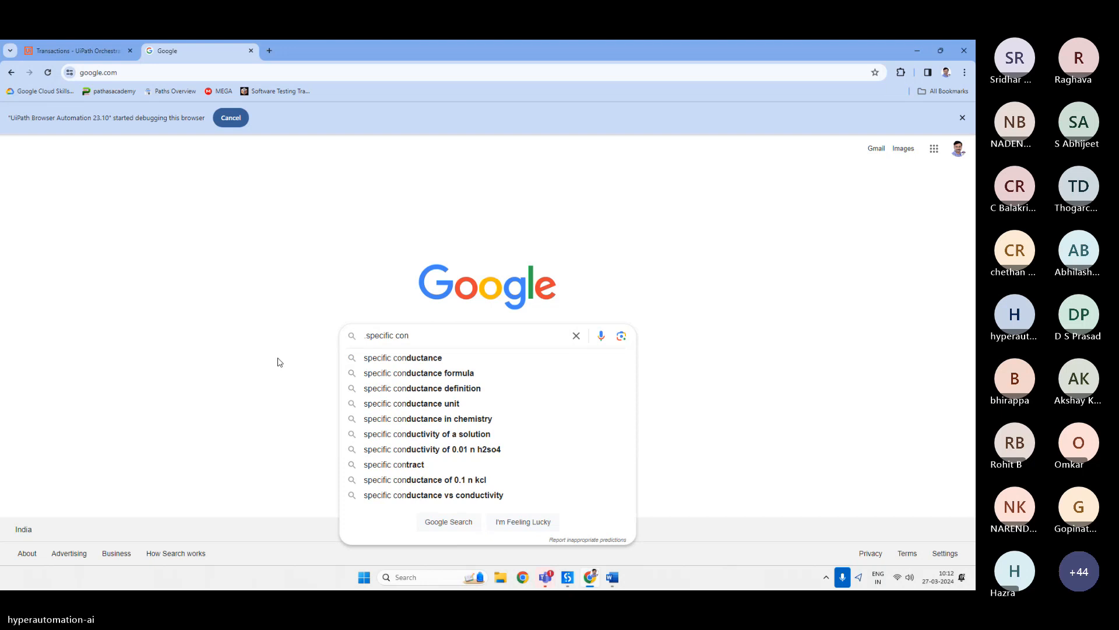
text(tent)
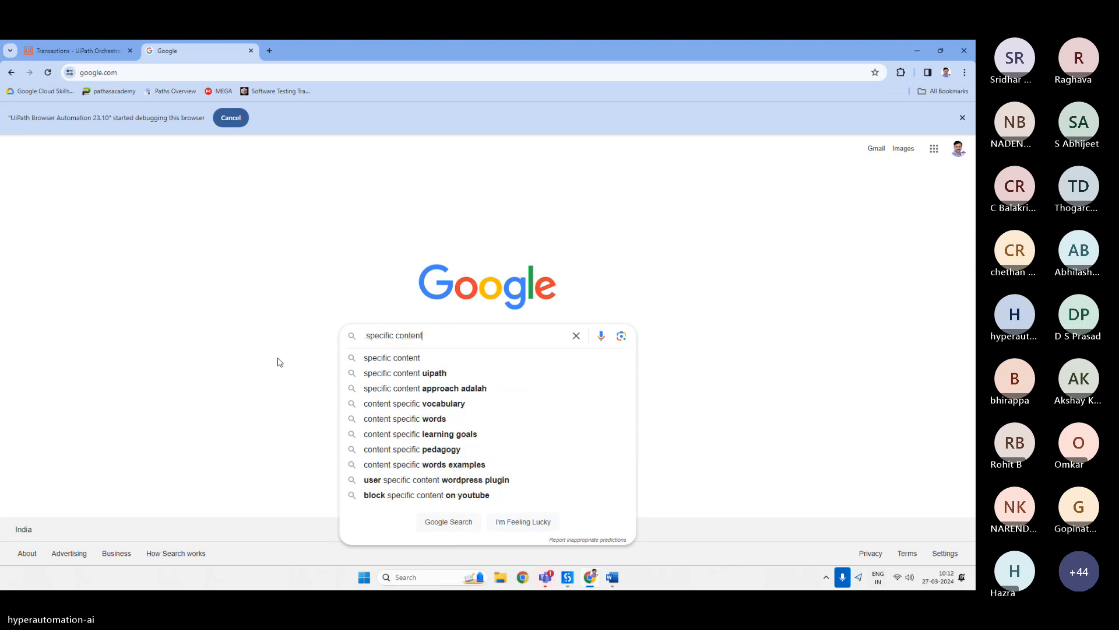
key(Down)
key(Down)
key(Return)
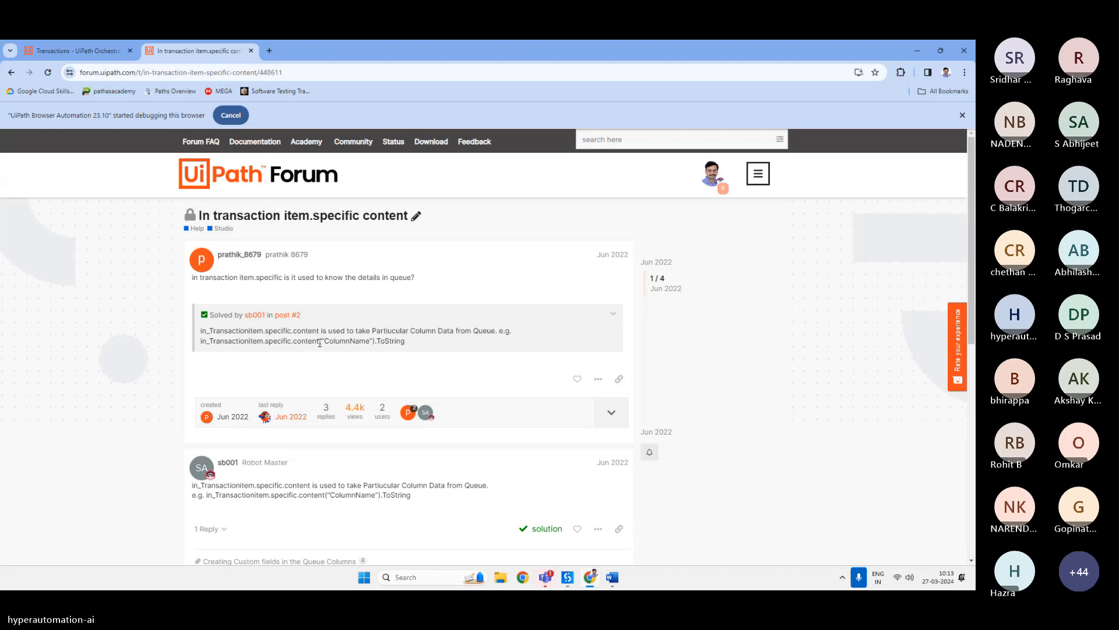
scroll(321, 344, down, 2)
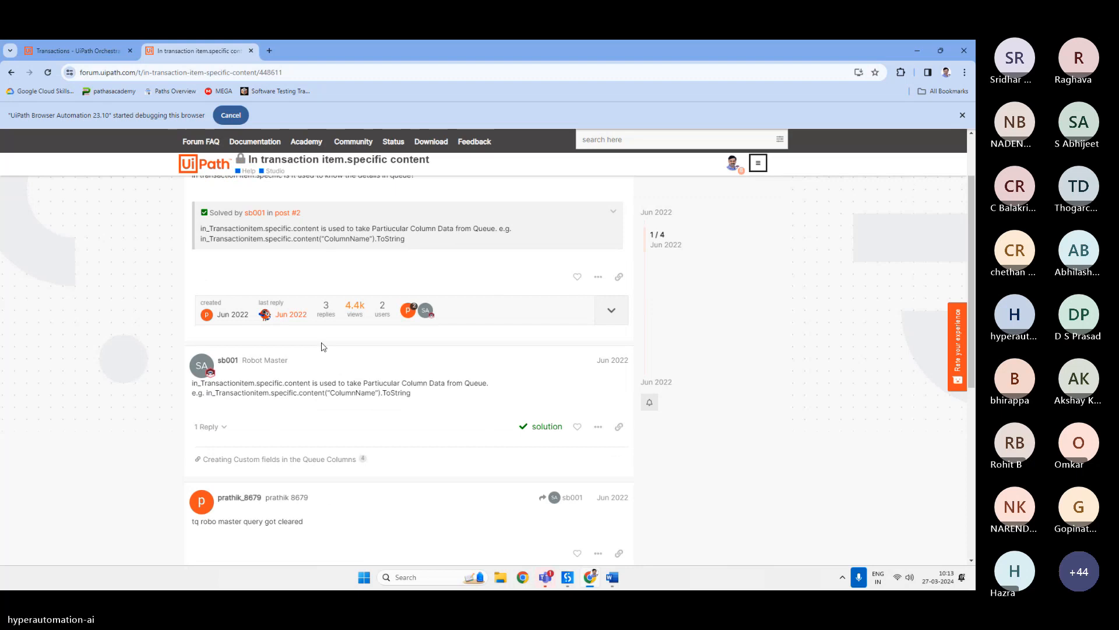
Retype the Message Box text expression as TransactionData.SpecificContent("Name" using autocomplete.
click(570, 579)
click(505, 408)
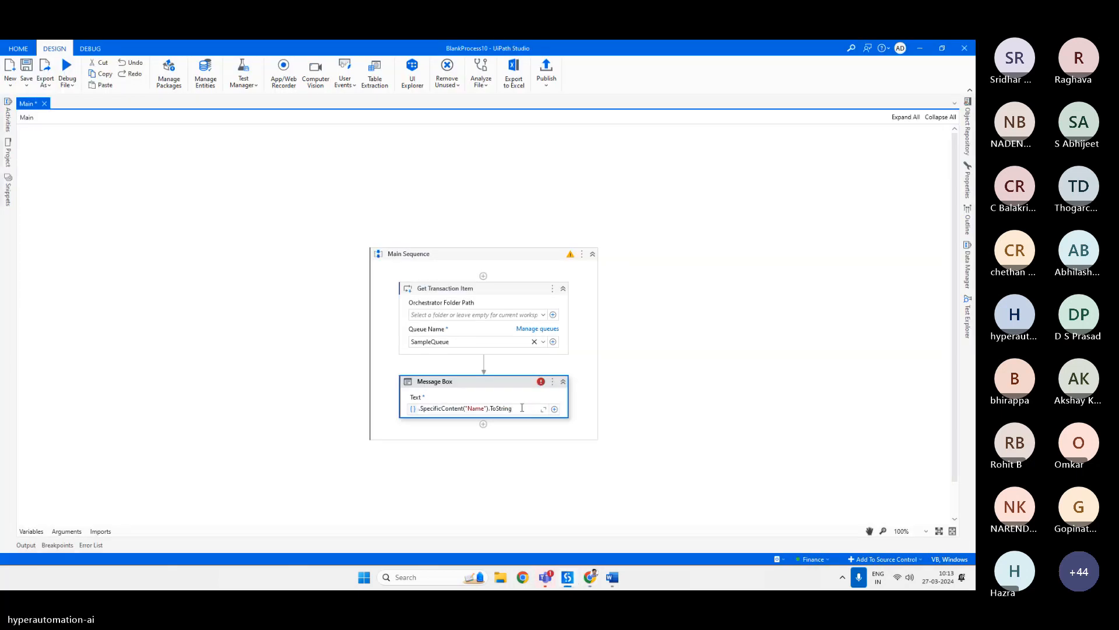
drag(521, 407, 443, 407)
key(BackSpace)
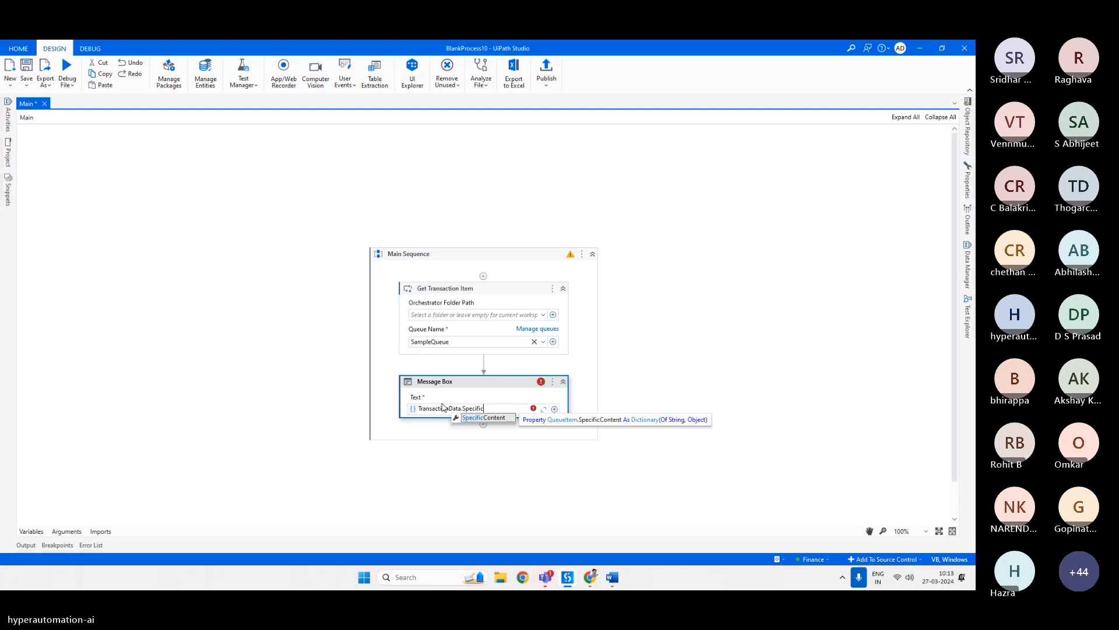
key(Tab)
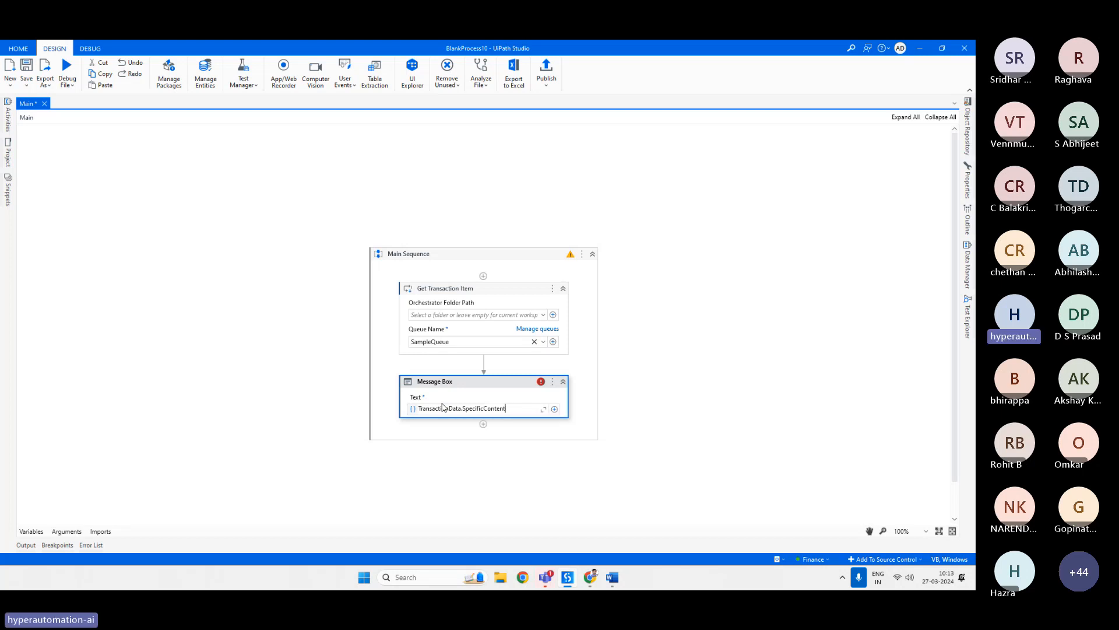
text((")
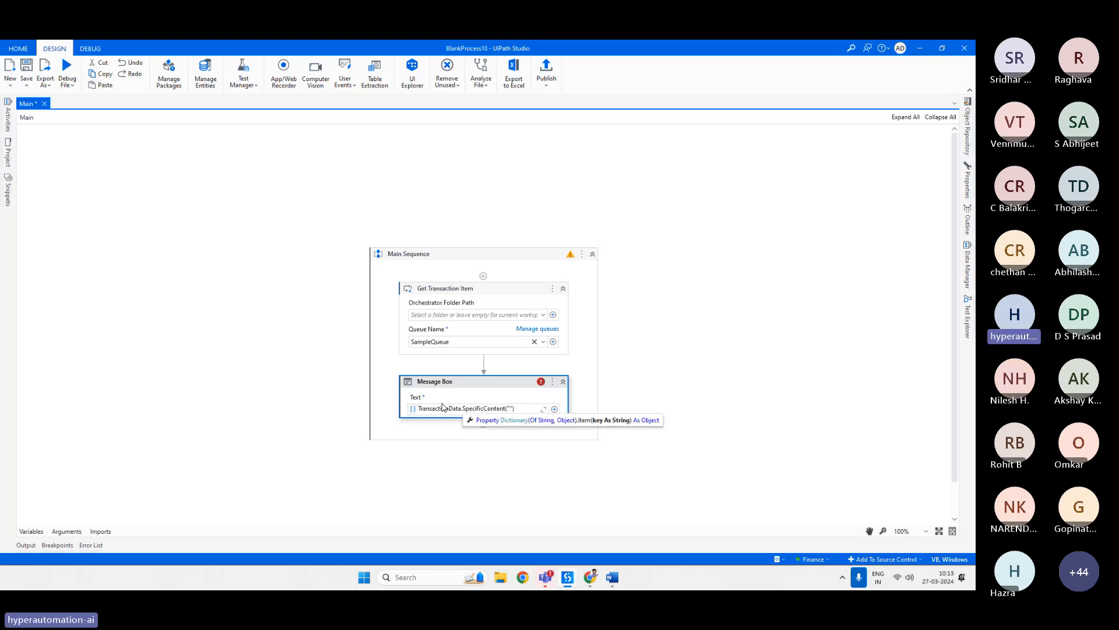
text(Name)
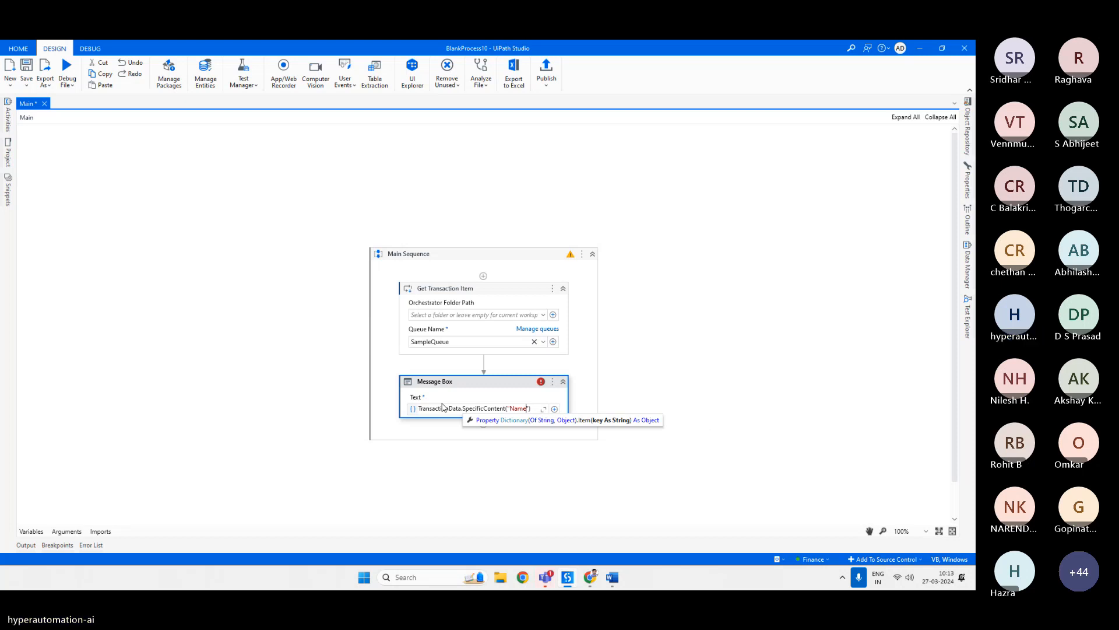
click(467, 378)
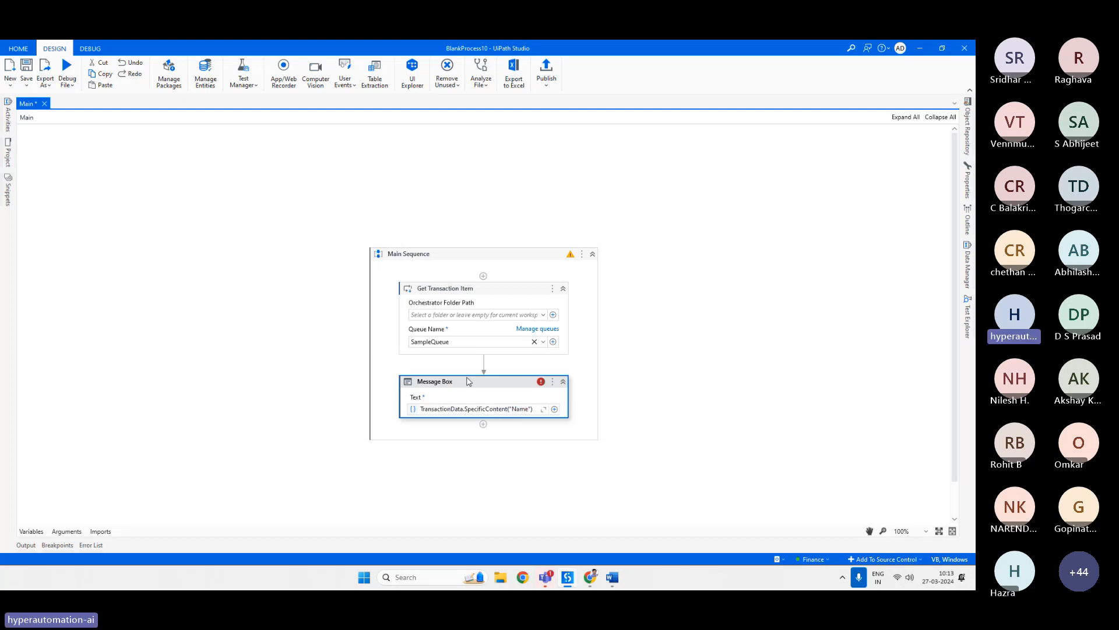
Complete the Message Box expression by appending ").ToString after the Name key.
mouse_move(532, 409)
click(531, 409)
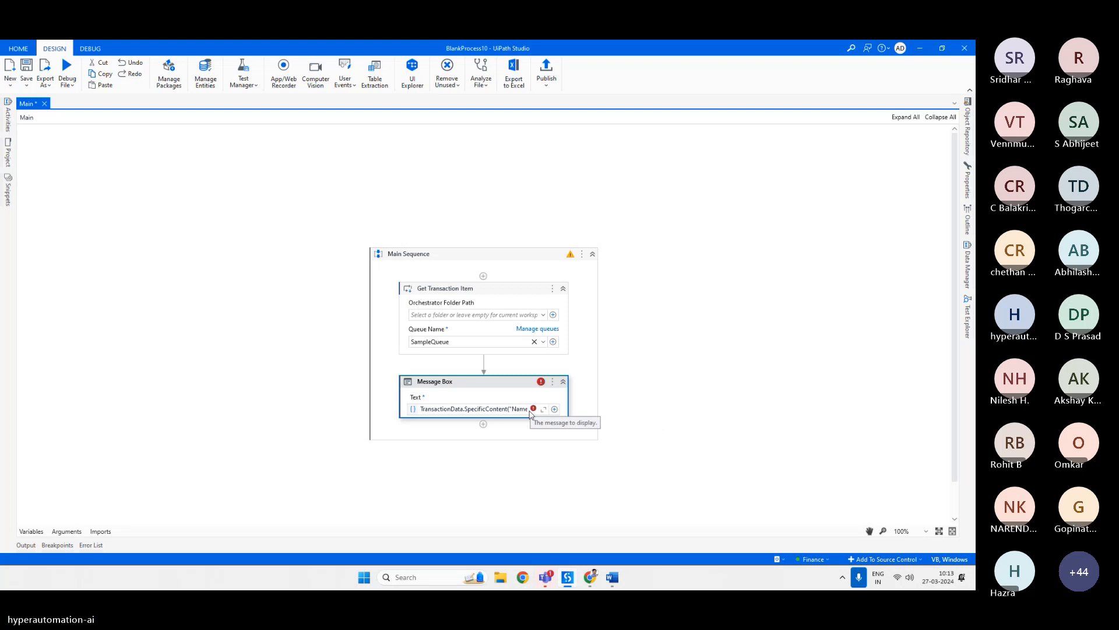
text(").ToString)
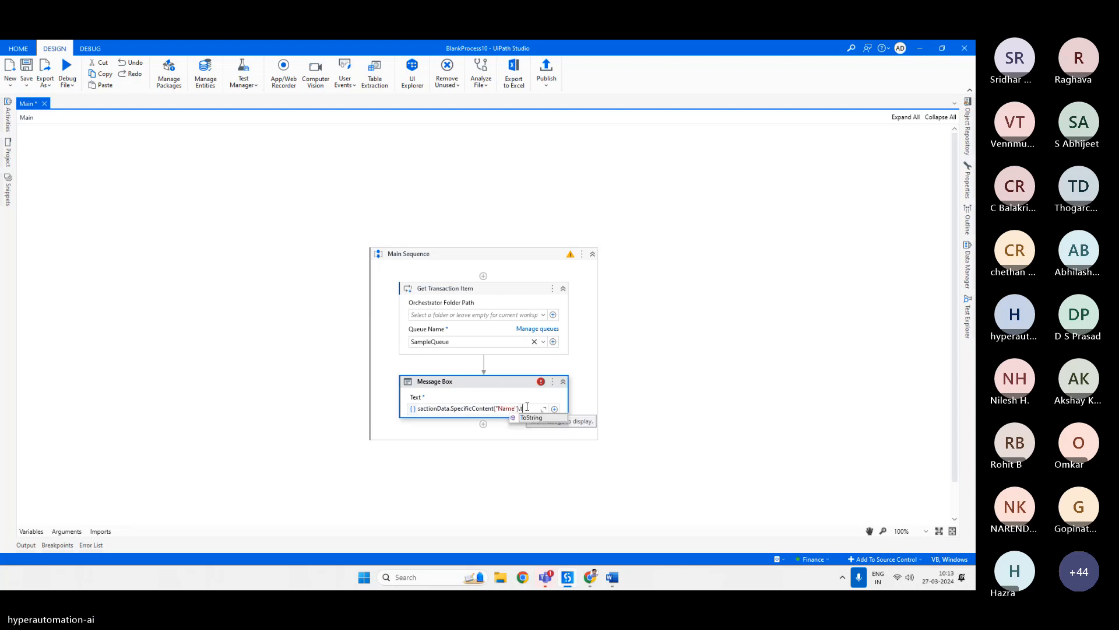
click(537, 393)
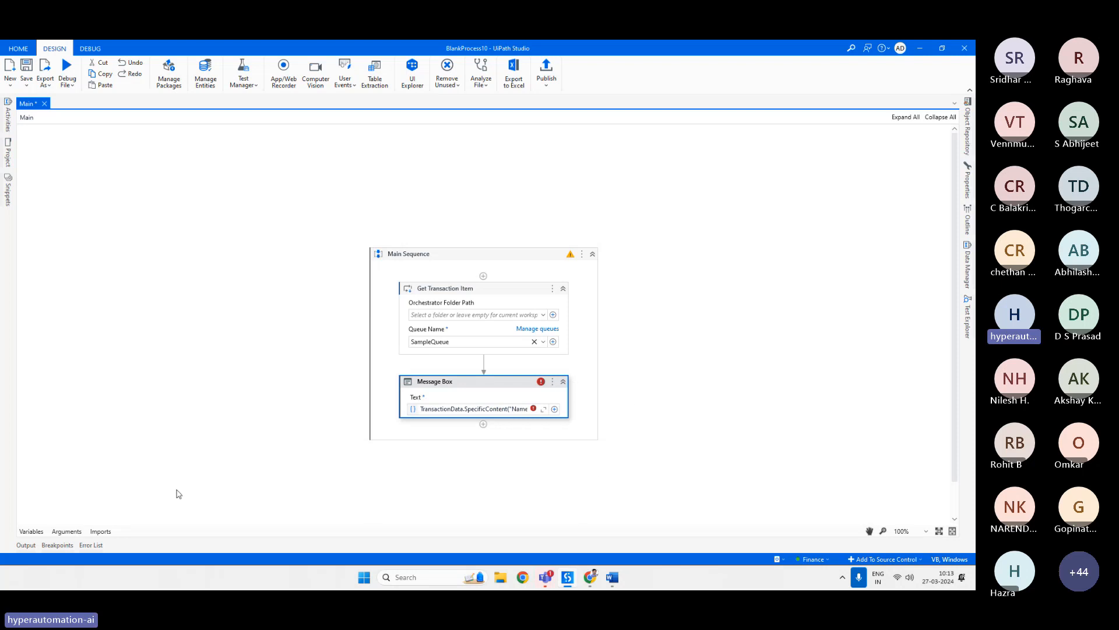
click(365, 577)
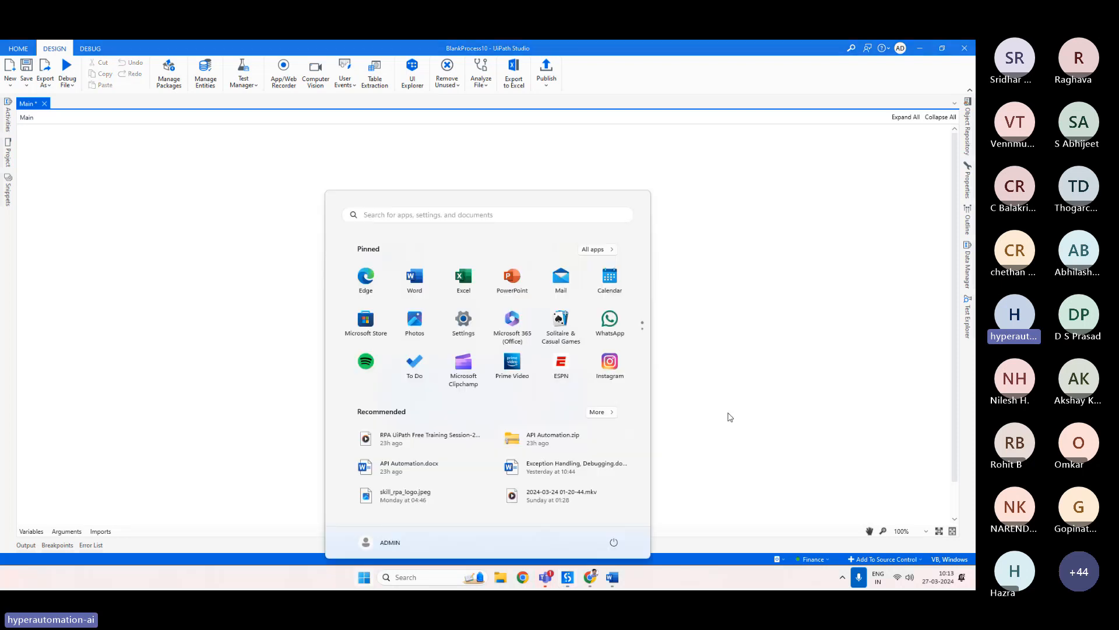
text(ui)
key(Return)
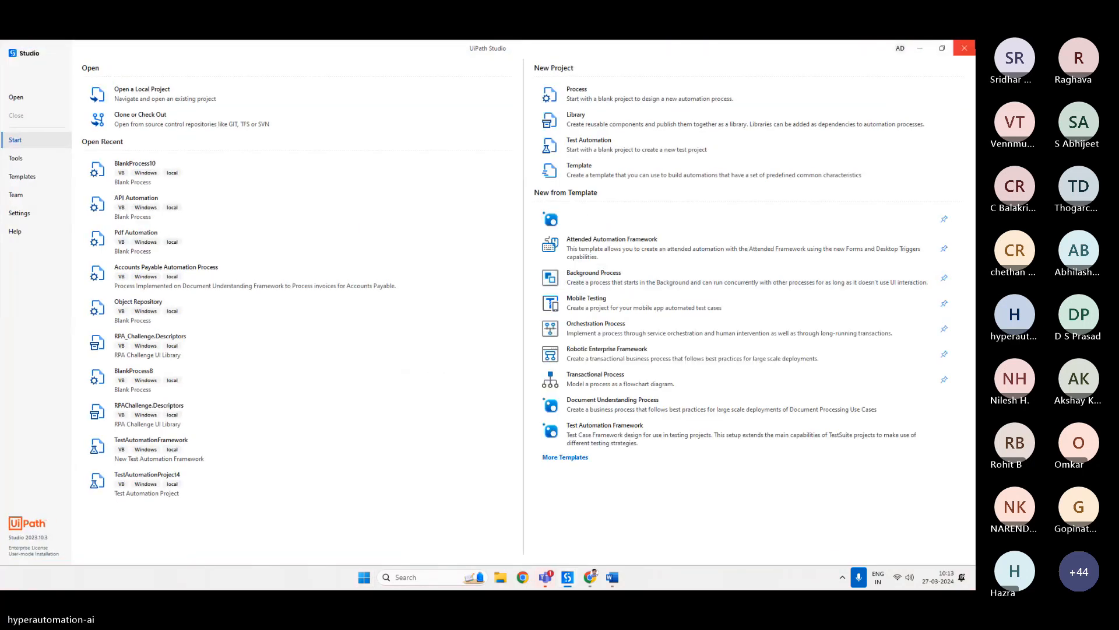
click(950, 49)
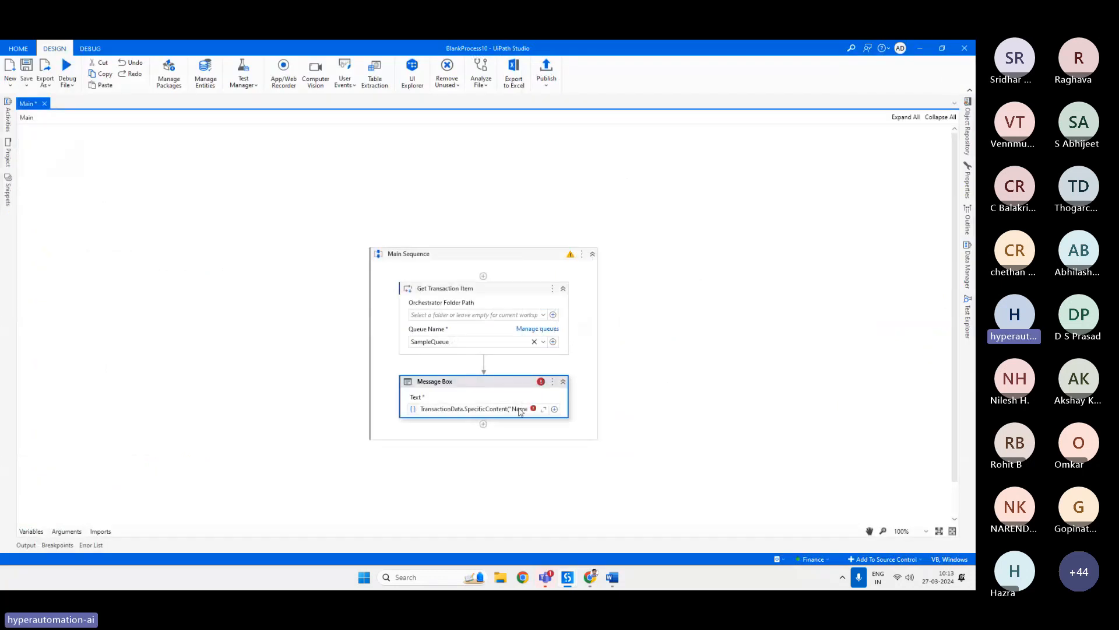
mouse_move(537, 411)
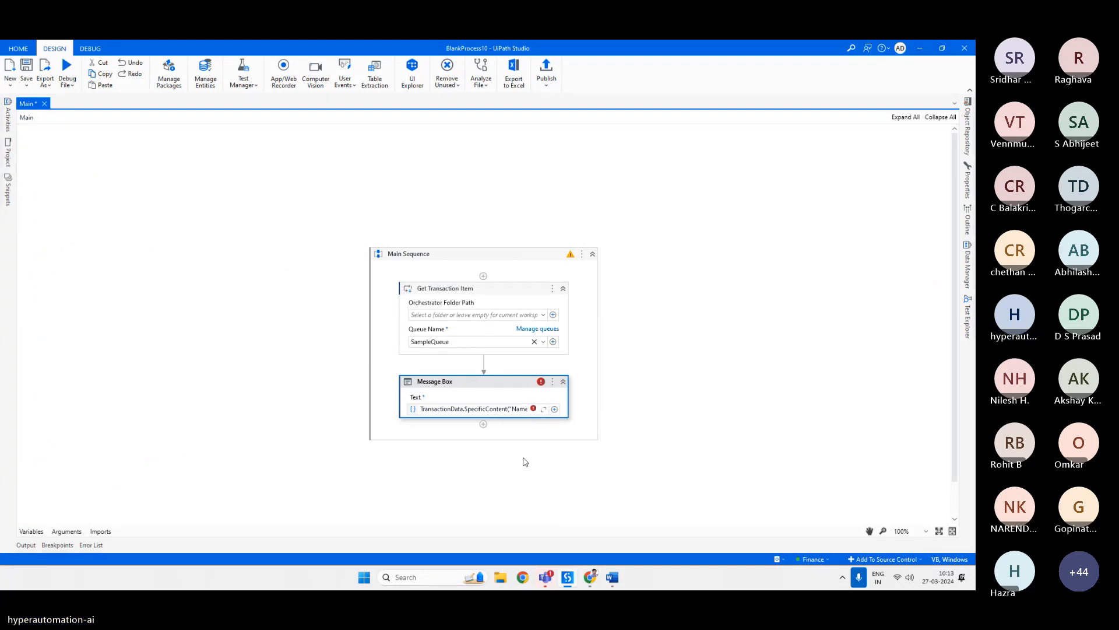
click(487, 408)
text(.)
click(504, 385)
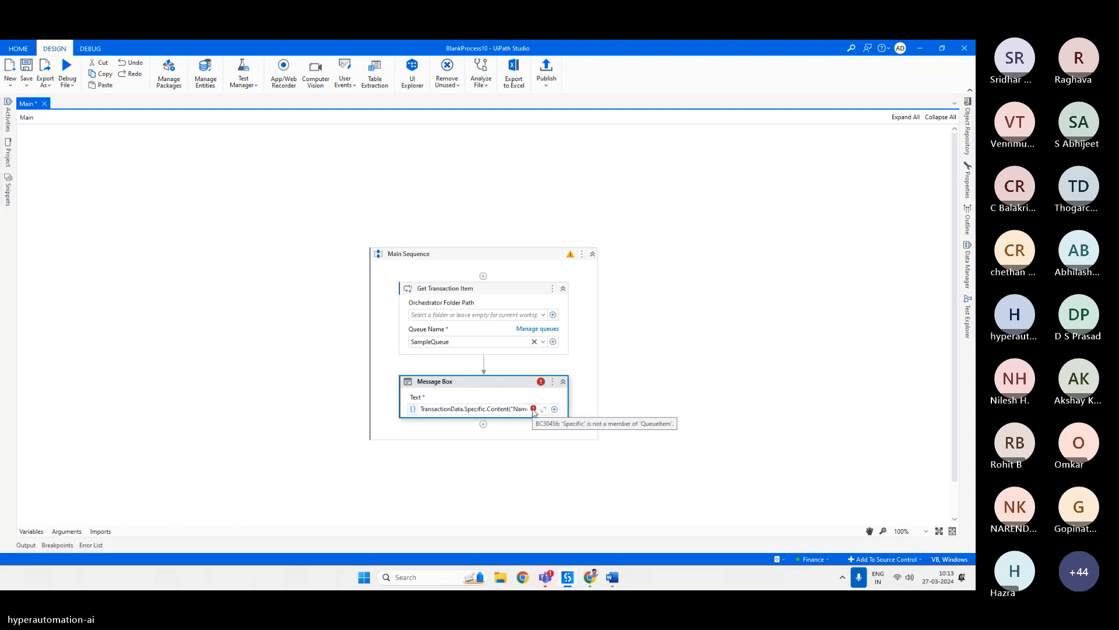
click(453, 408)
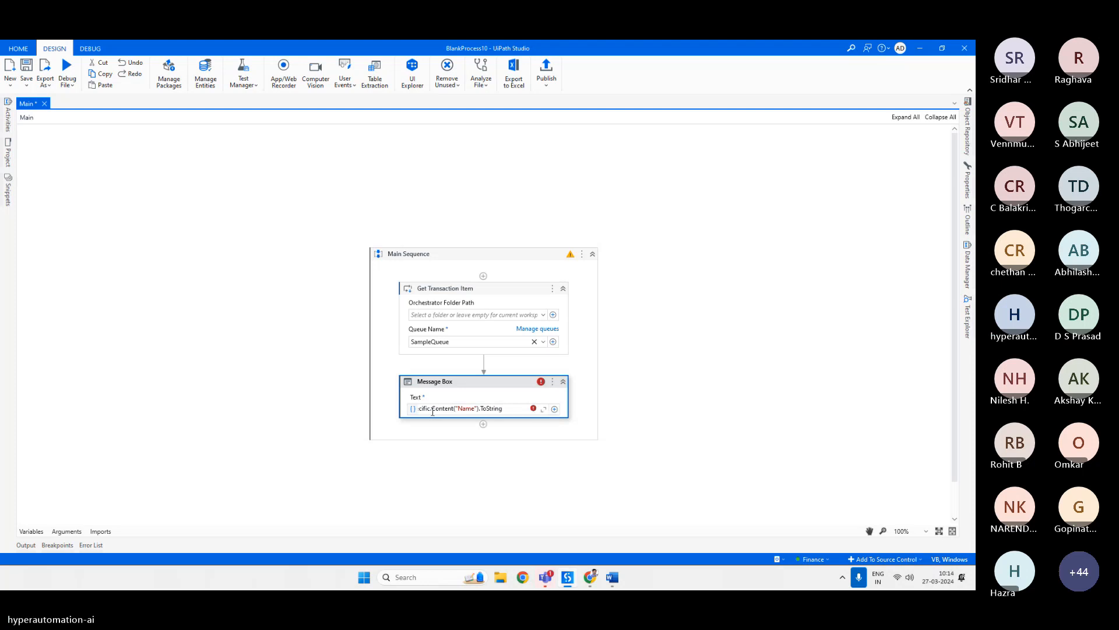
click(432, 410)
key(BackSpace)
click(472, 399)
mouse_move(535, 413)
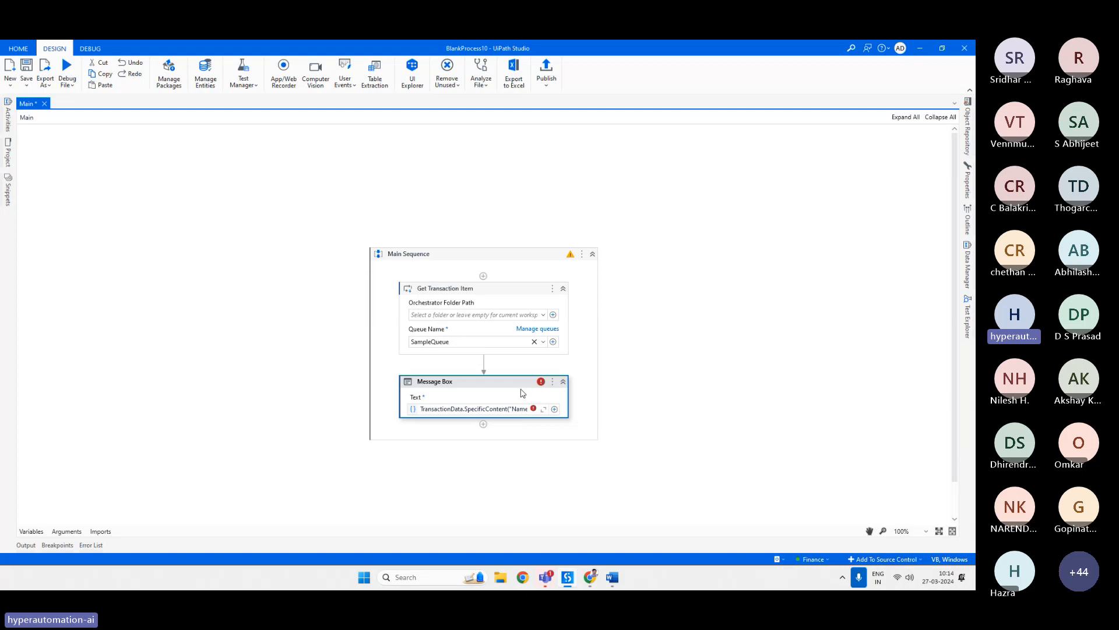
Delete the Message Box activity and save the workflow.
key(Delete)
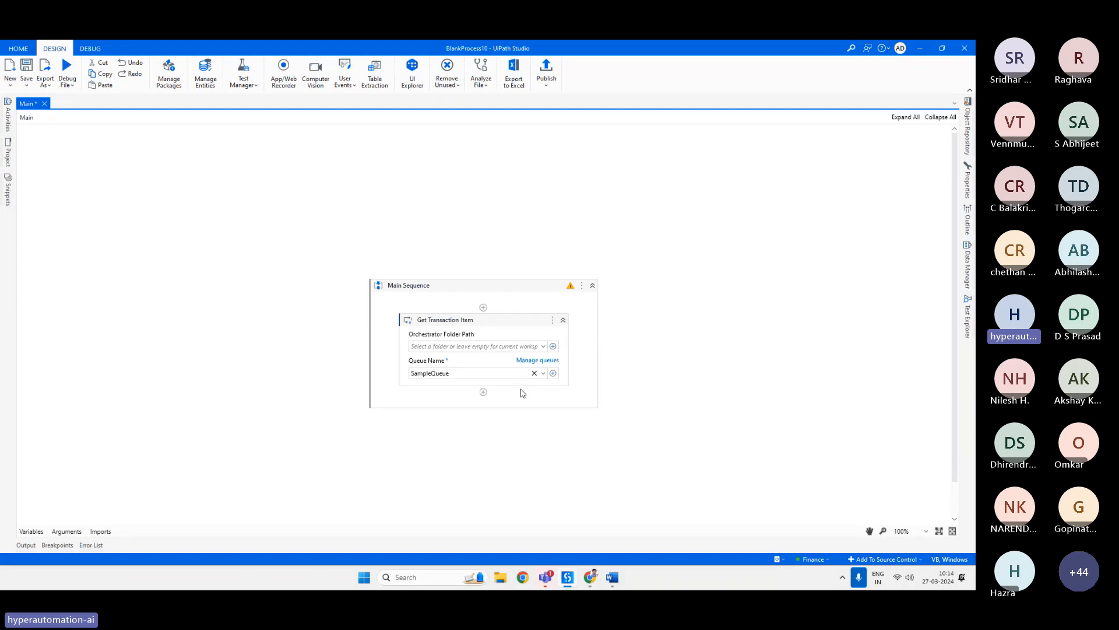
key(ctrl+s)
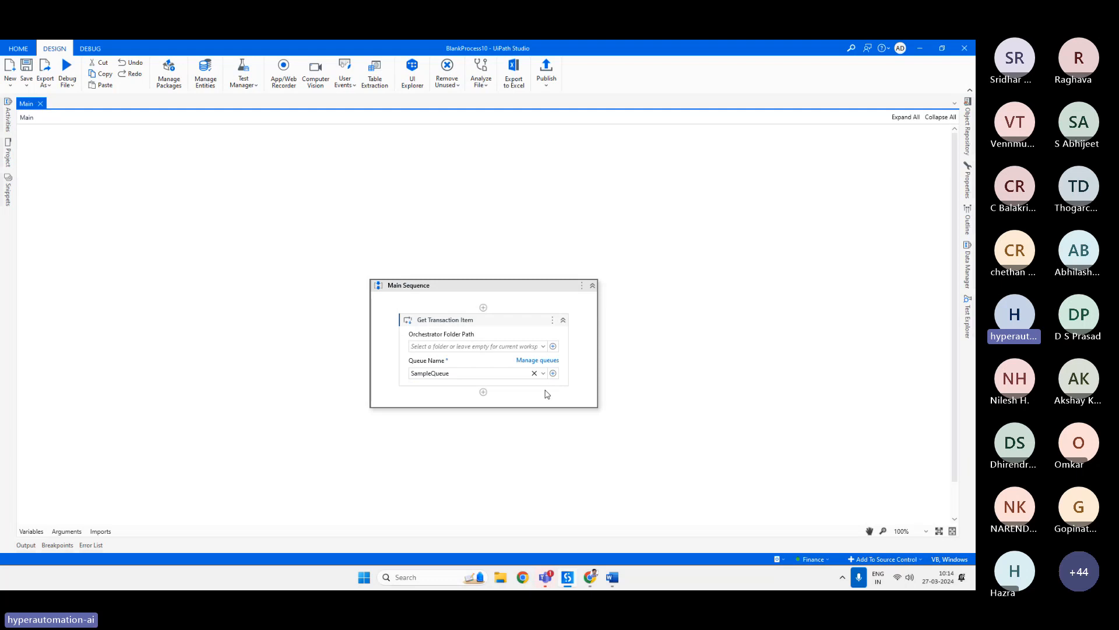
Debug the workflow file, then refresh the SampleQueue transactions in Orchestrator to check the queue item's status.
click(67, 82)
click(82, 101)
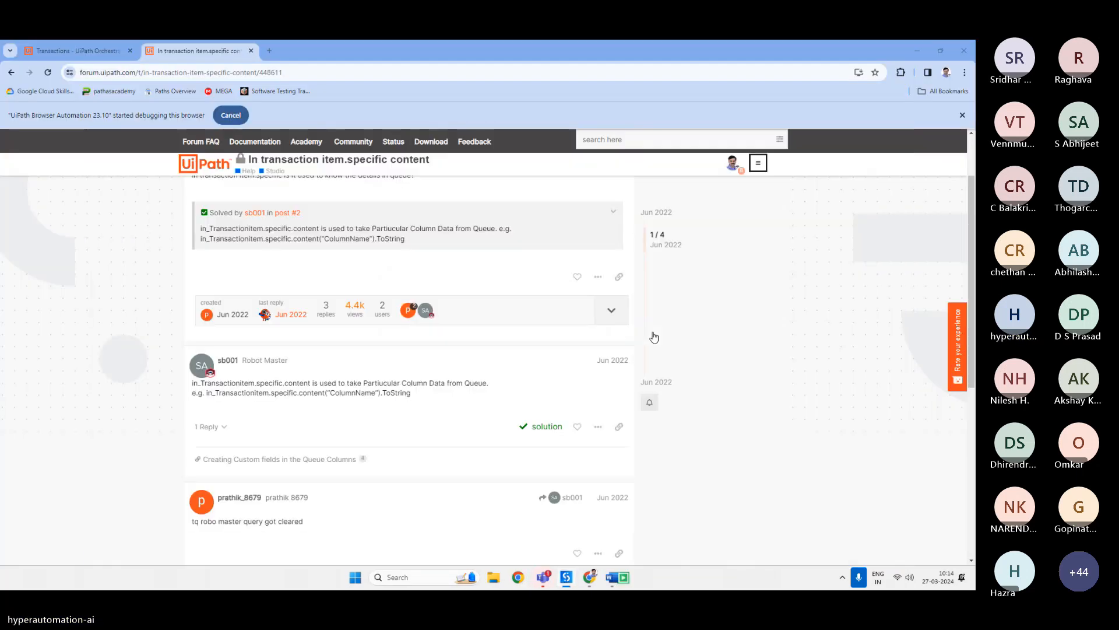
click(591, 577)
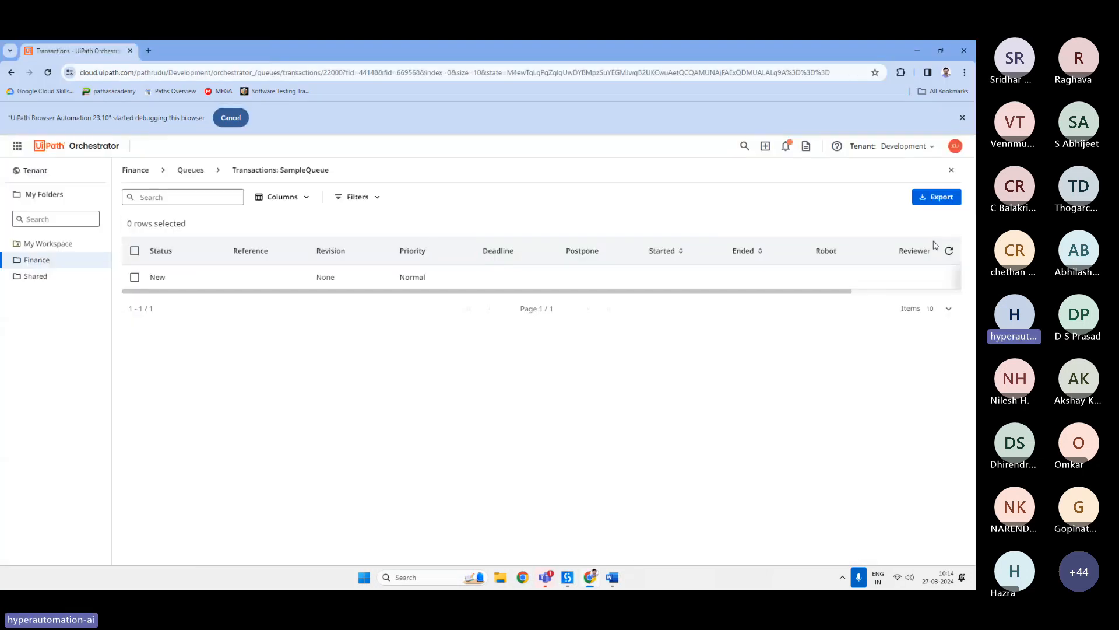
click(949, 253)
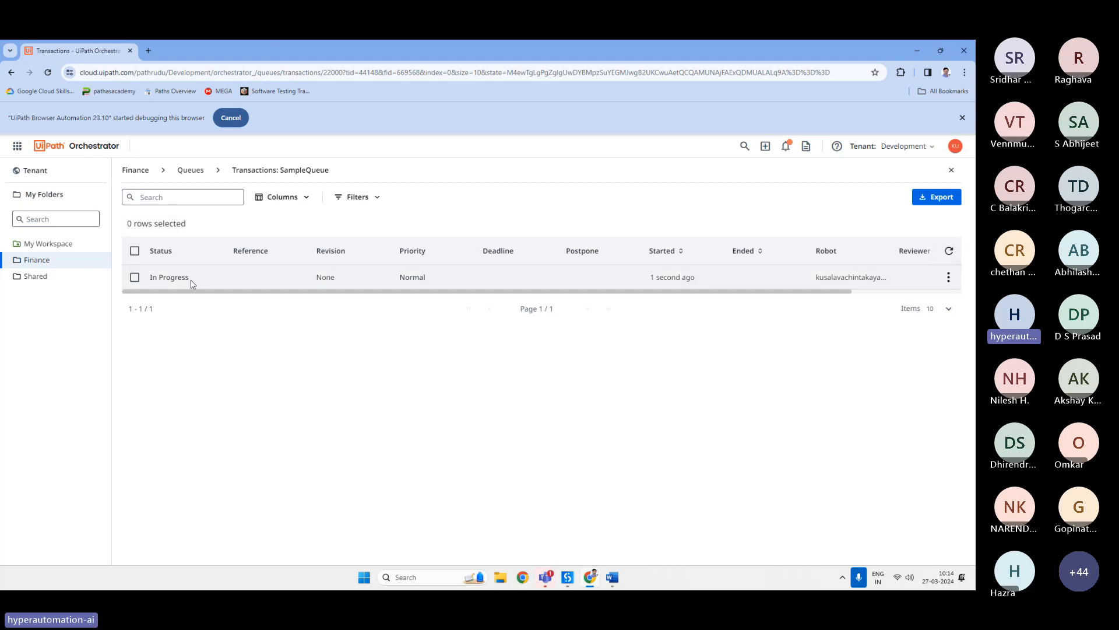
drag(191, 281, 148, 278)
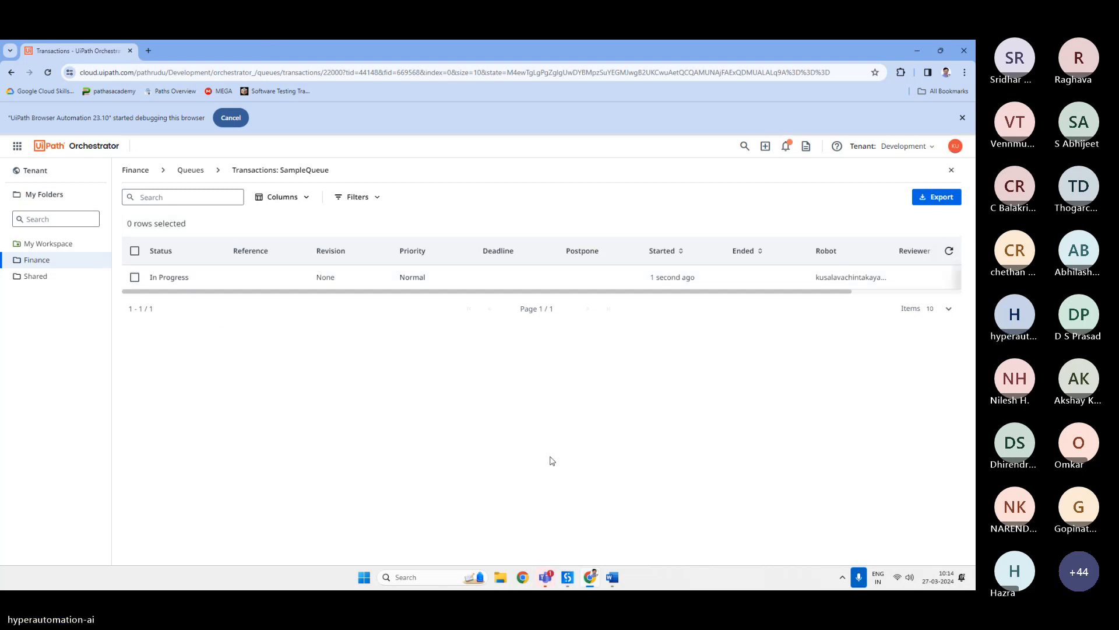
Switch to Studio and replace the Get Transaction Item activity with a Get Queue Items activity.
click(564, 576)
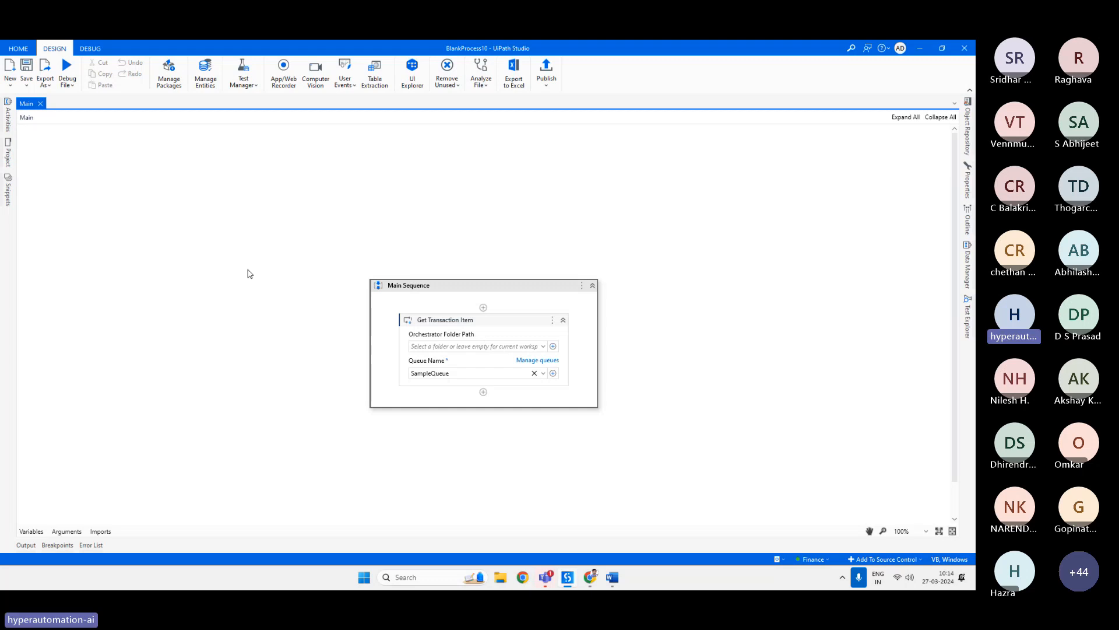
mouse_move(594, 583)
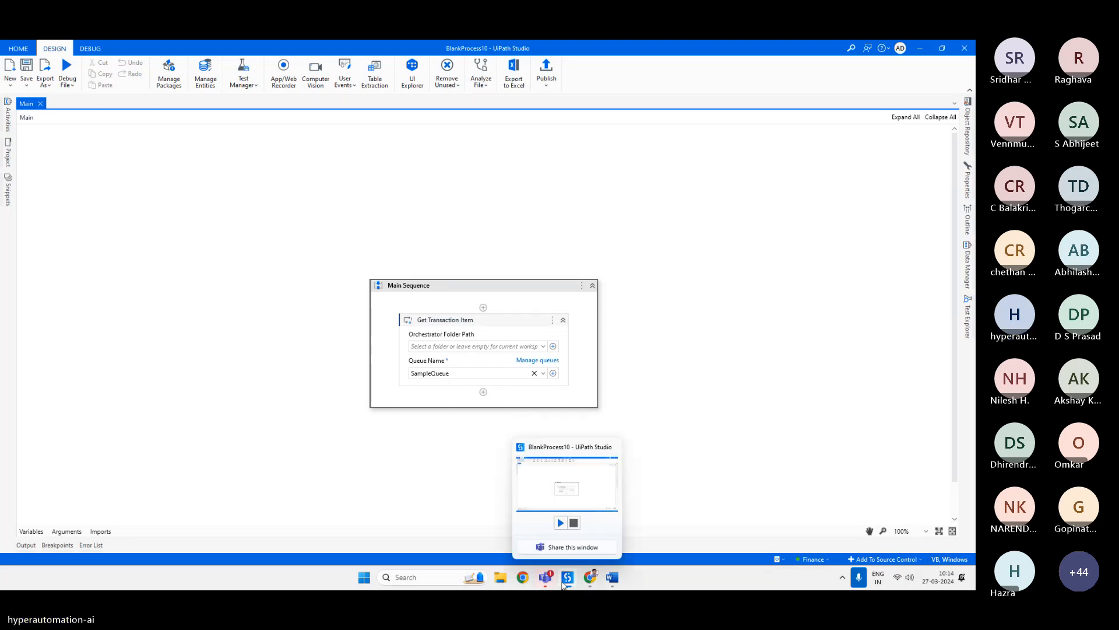
click(493, 326)
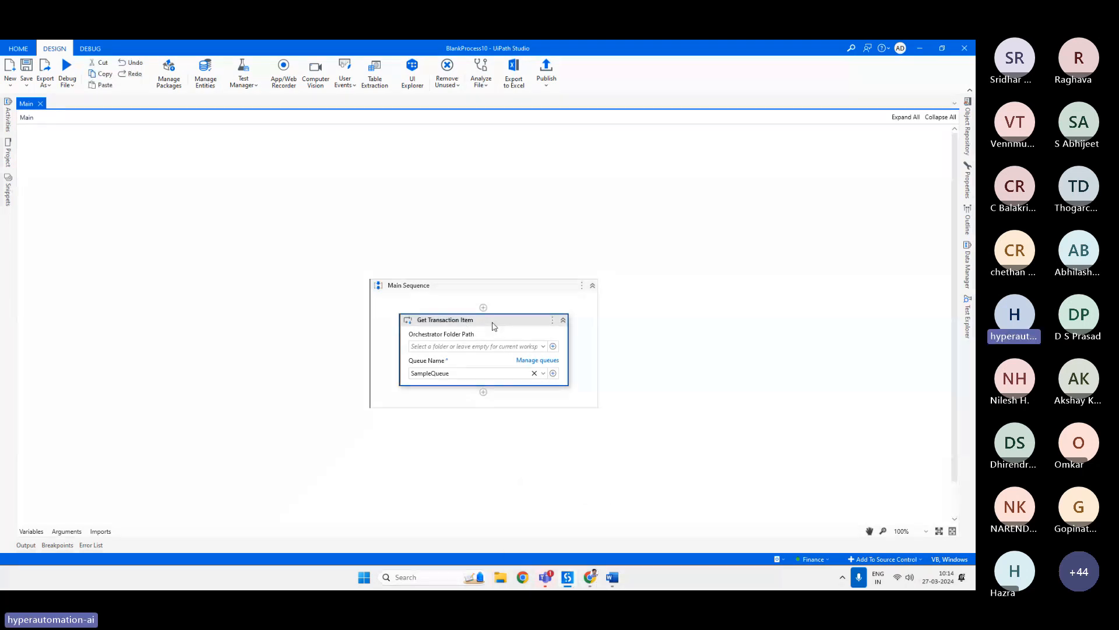
key(Delete)
click(483, 346)
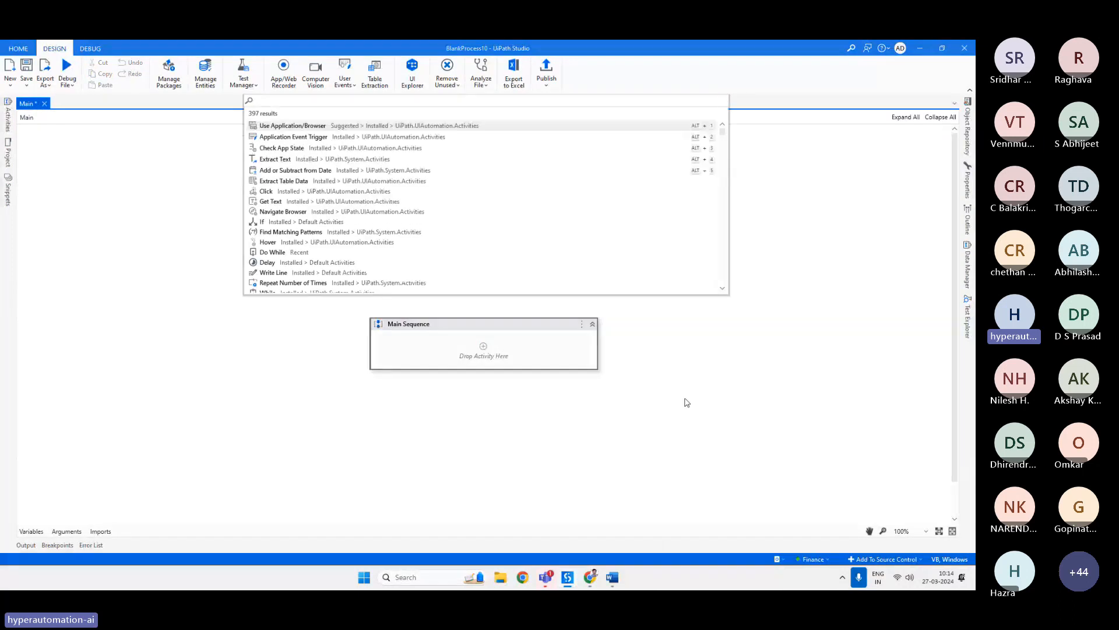
text(get queue)
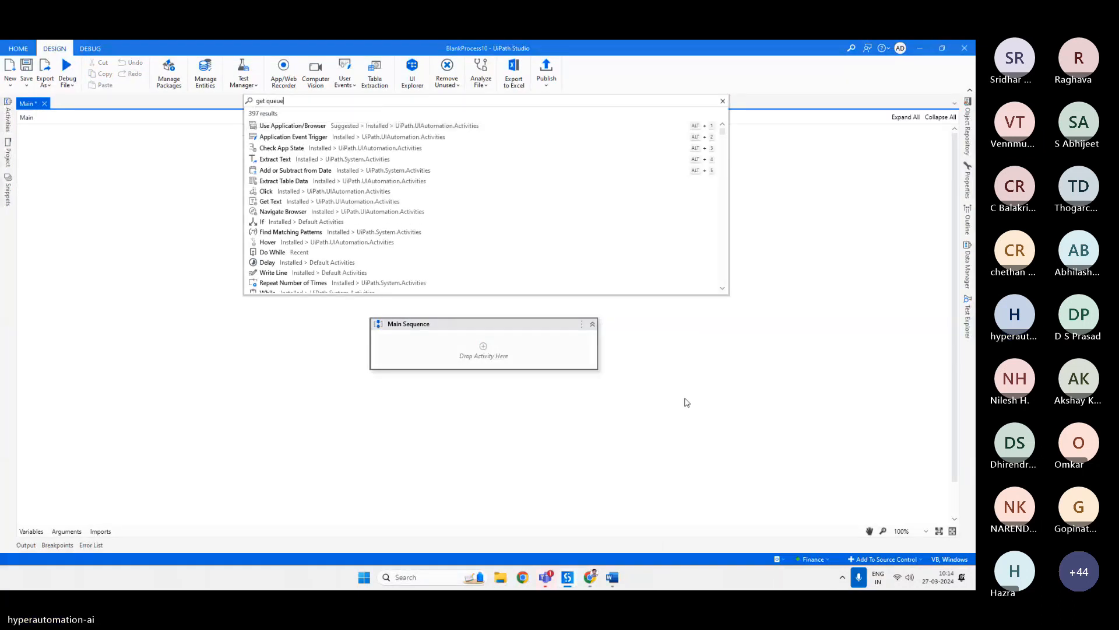
key(Return)
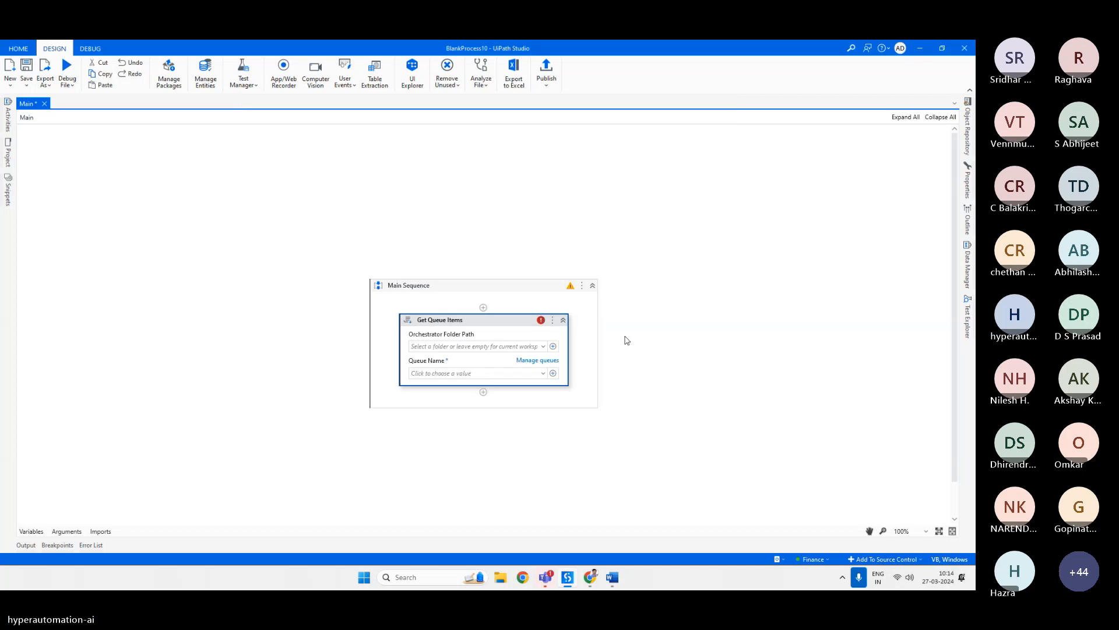
Set the Get Queue Items queue name to SampleQueue and open the activity's properties.
click(544, 374)
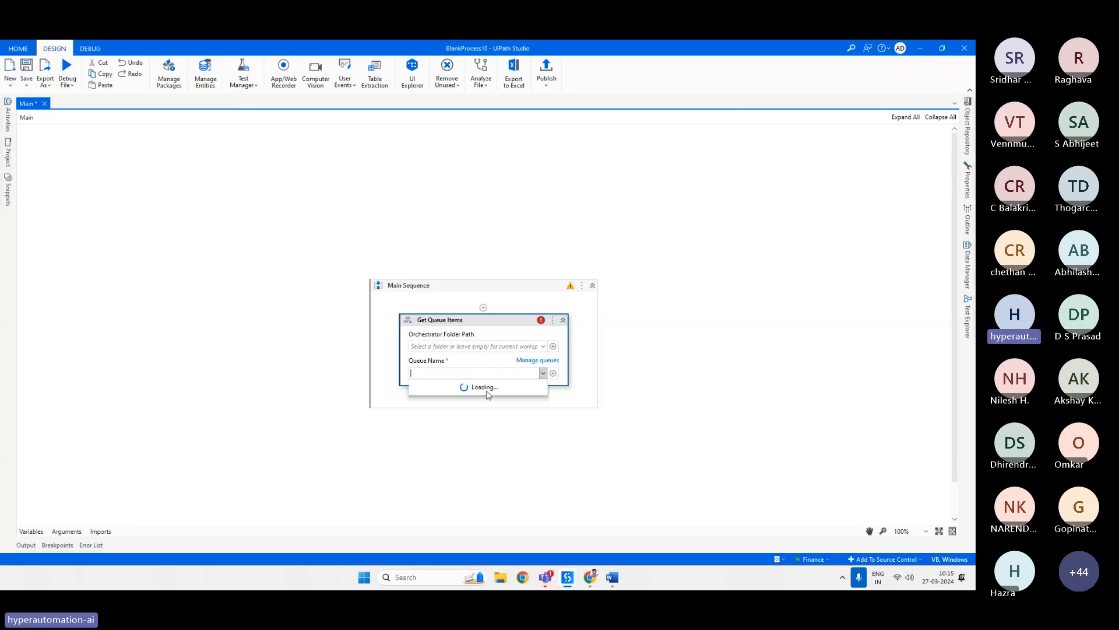
click(438, 386)
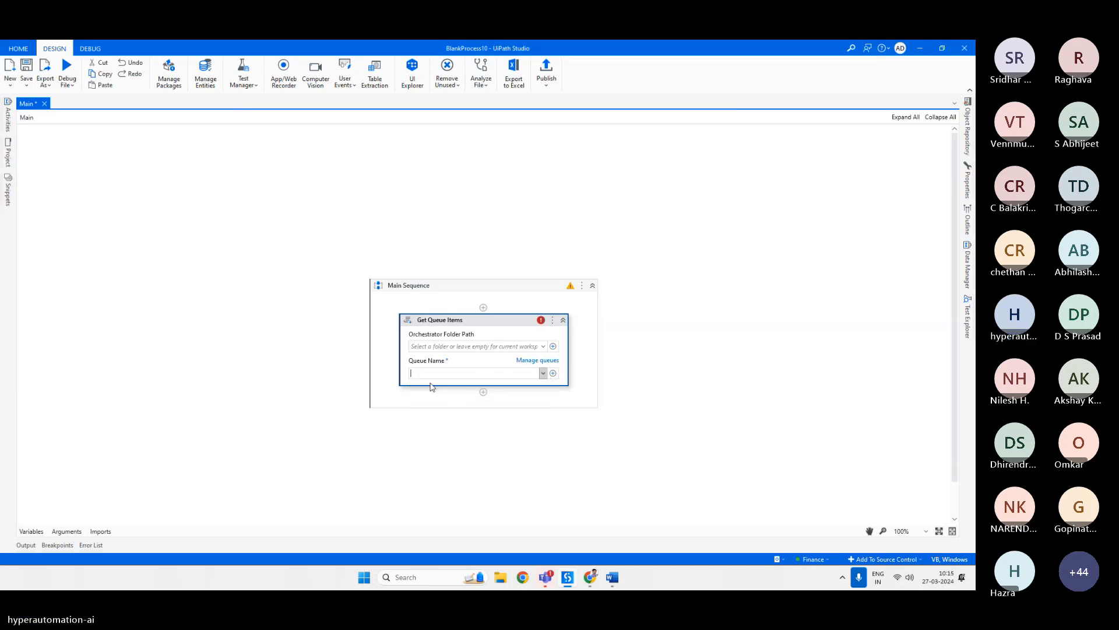
click(968, 182)
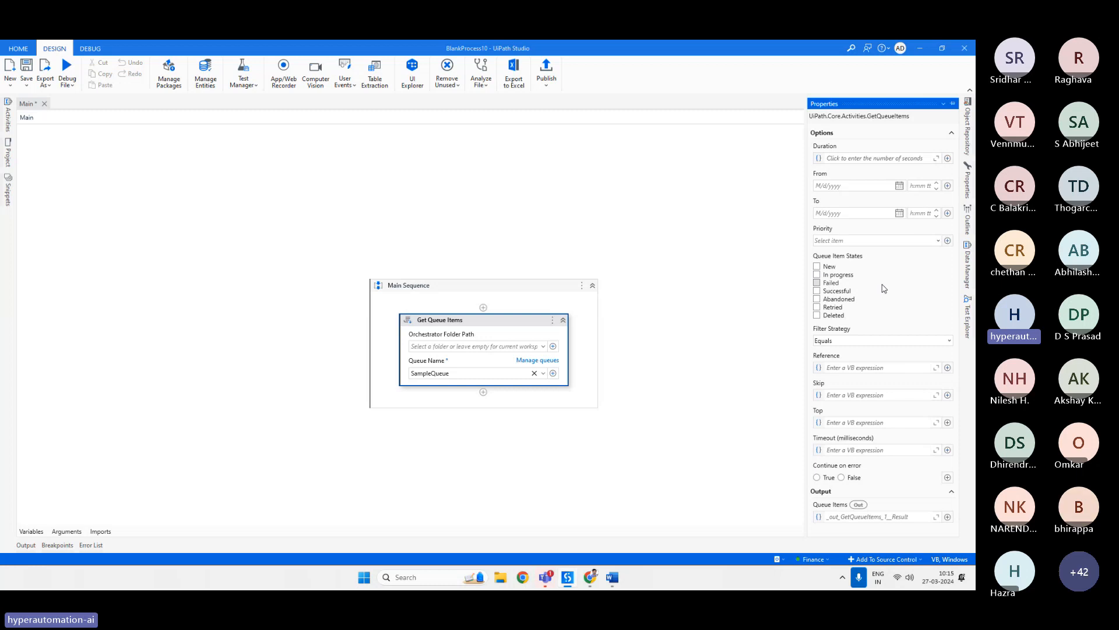
click(493, 319)
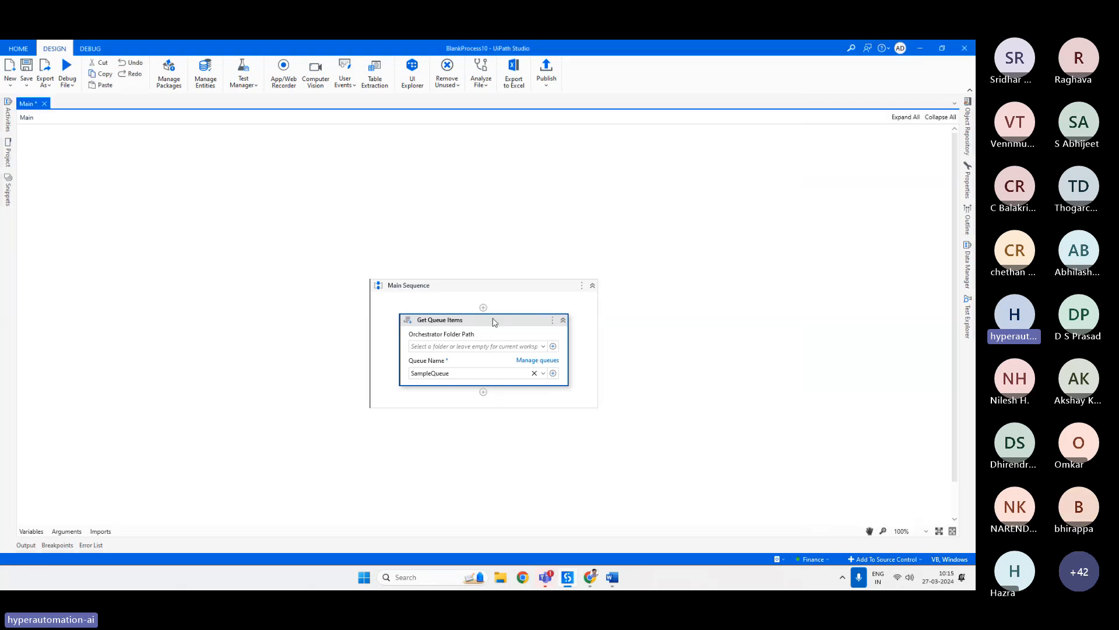
click(967, 185)
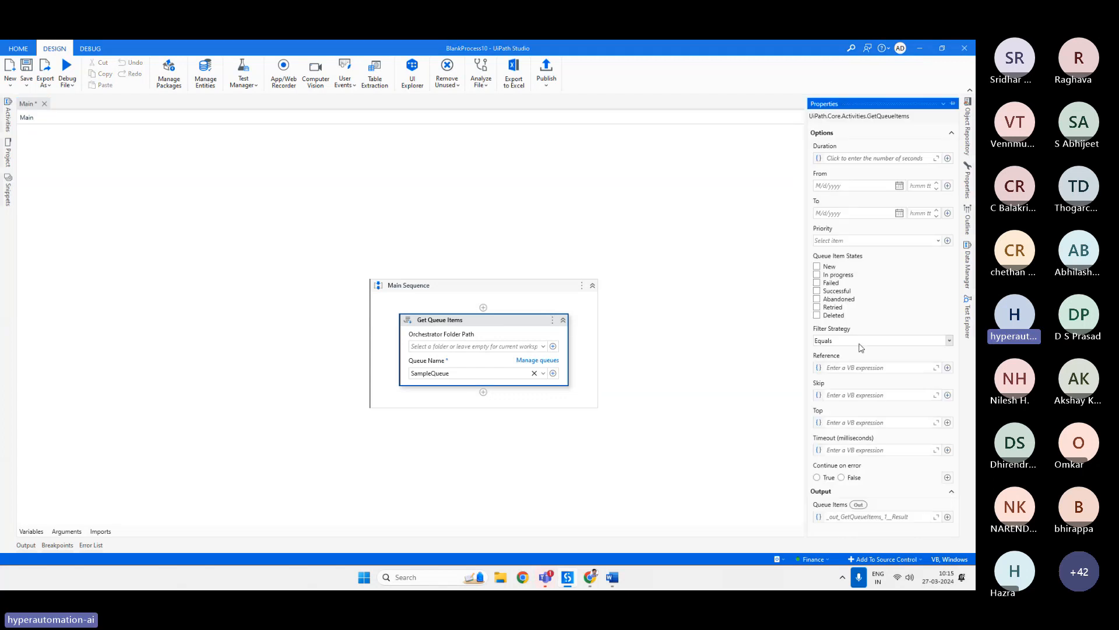
Create a listTransactions variable for the Get Queue Items output Queue Items property.
click(874, 517)
key(ctrl+k)
text(ls)
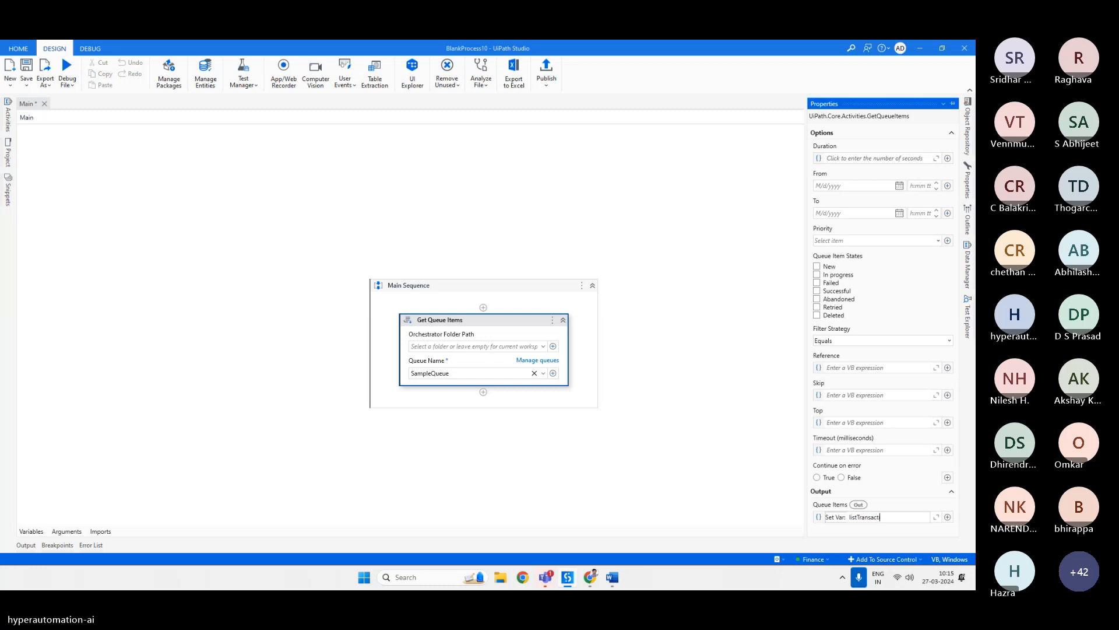
key(Return)
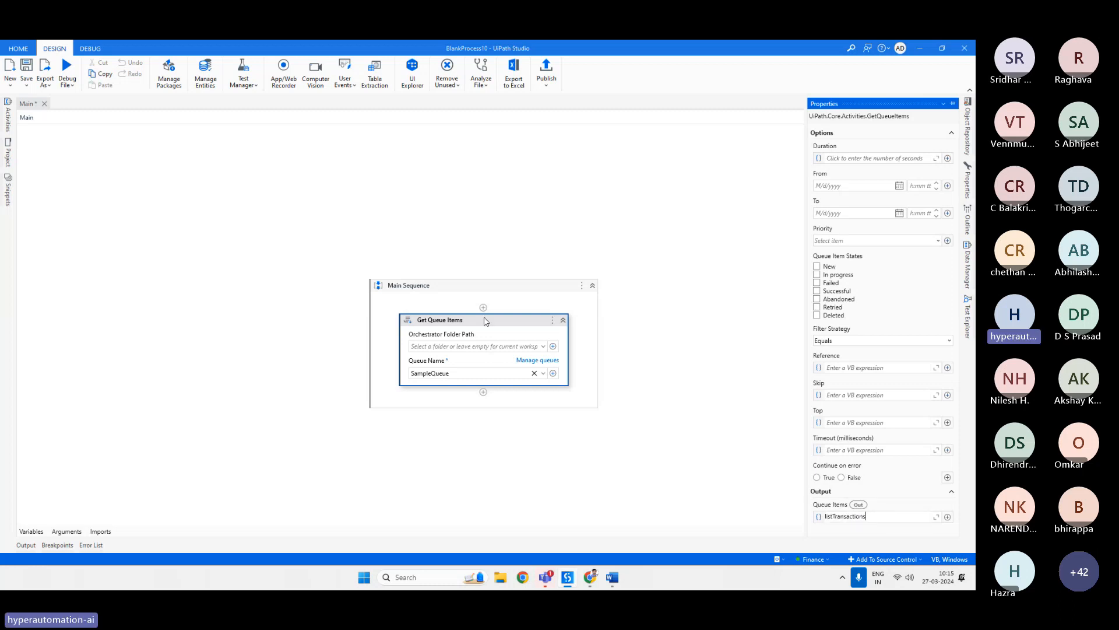
Review the workflow's variables and save the workflow.
click(484, 319)
click(30, 531)
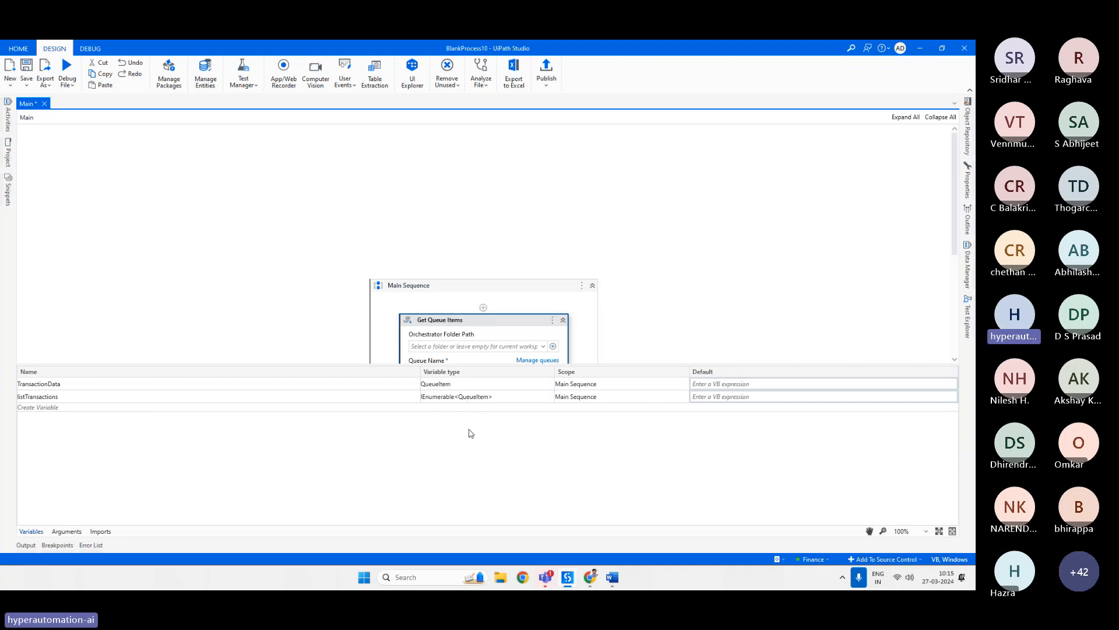
click(37, 532)
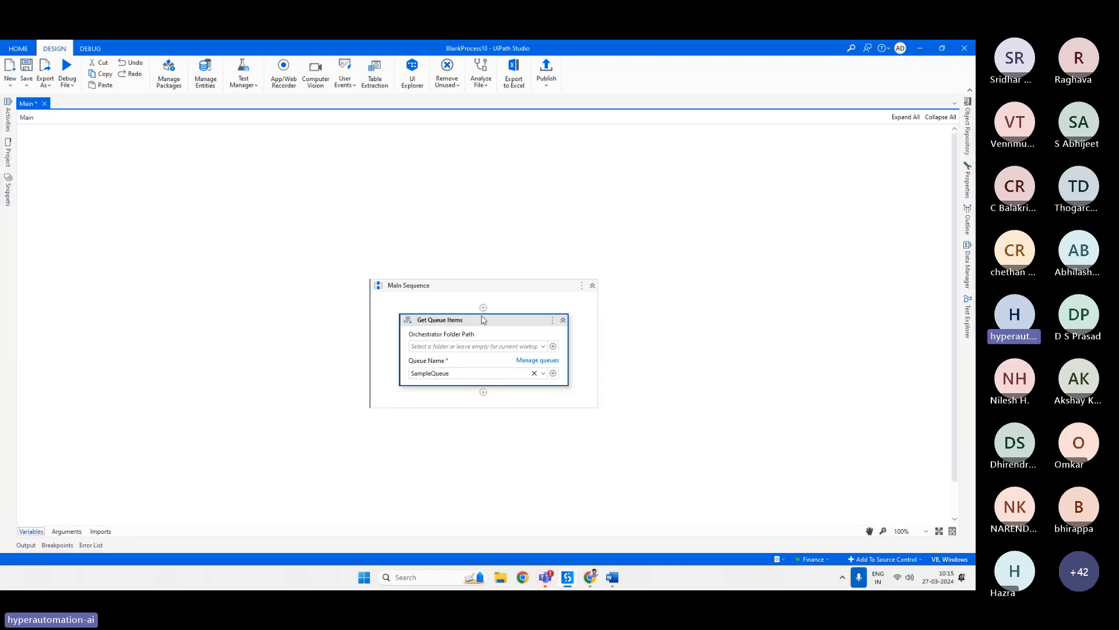
key(ctrl+s)
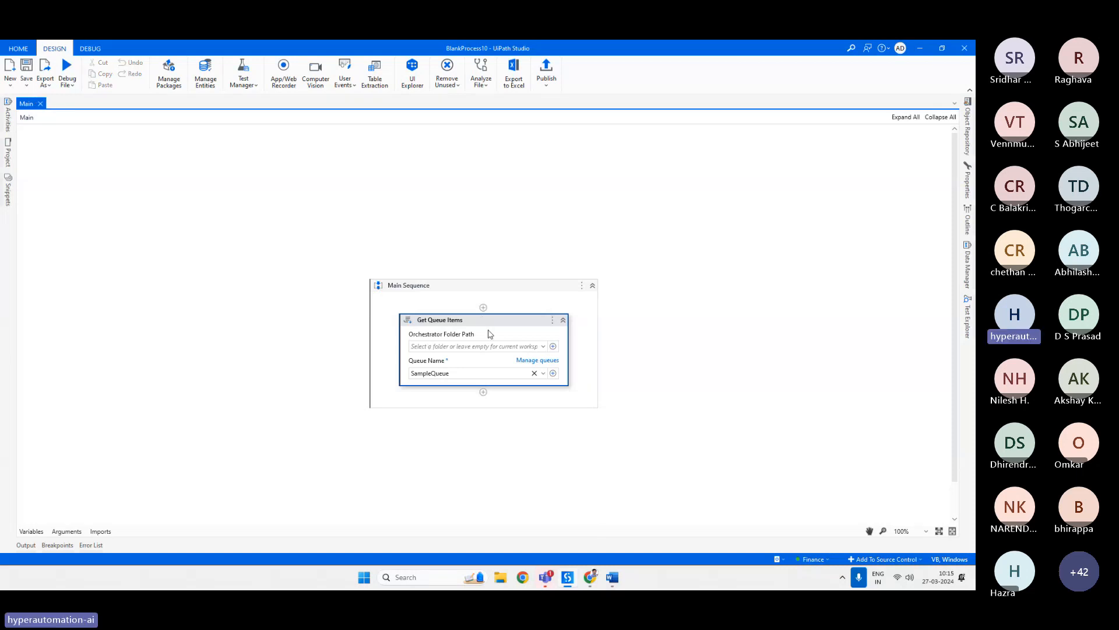
In Orchestrator, create a Text asset named Text with the value sagdfsah in the Finance folder.
click(590, 578)
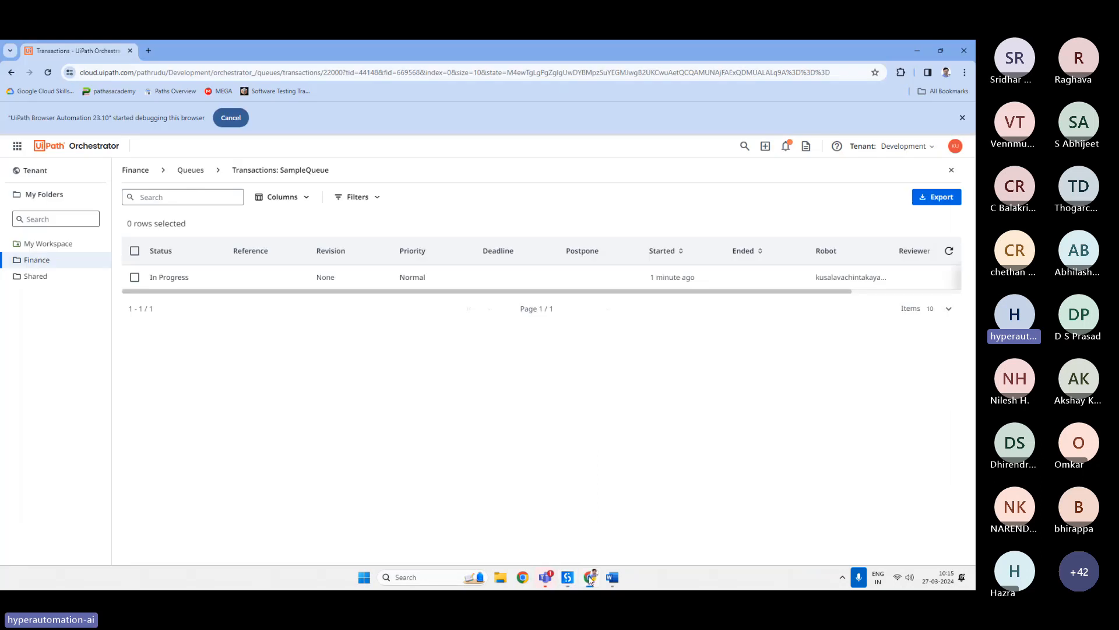
click(184, 172)
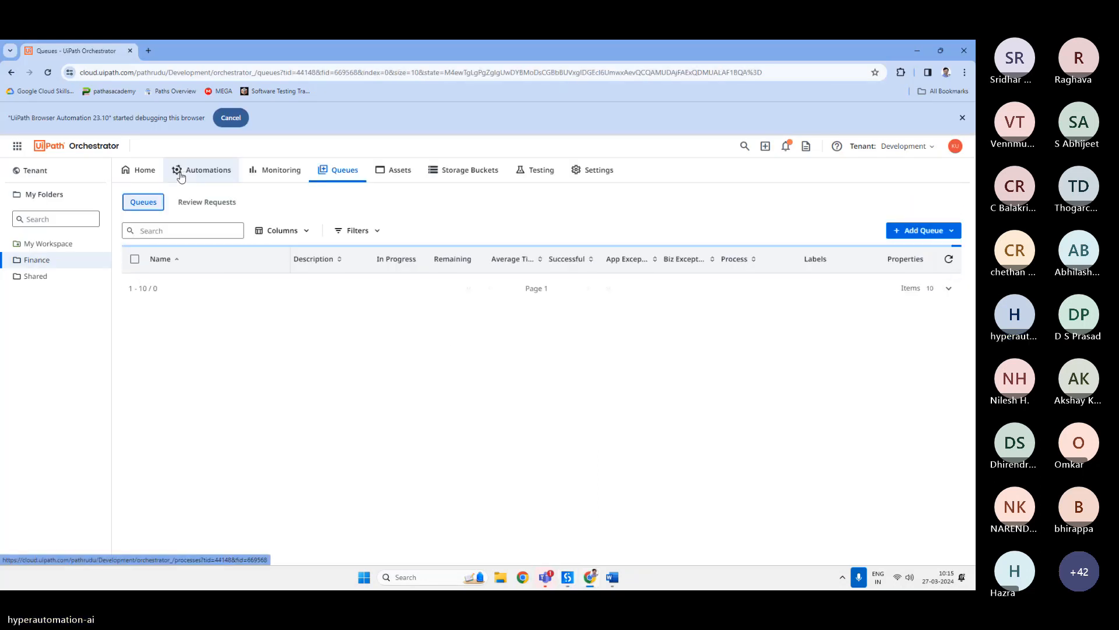
click(400, 171)
click(928, 208)
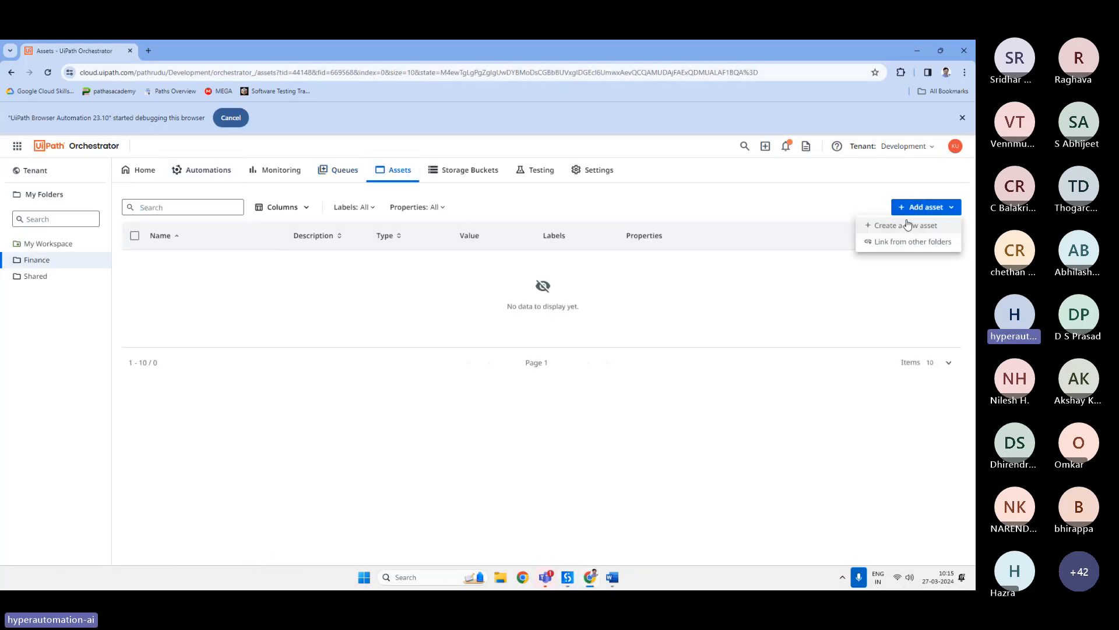
click(894, 227)
click(431, 251)
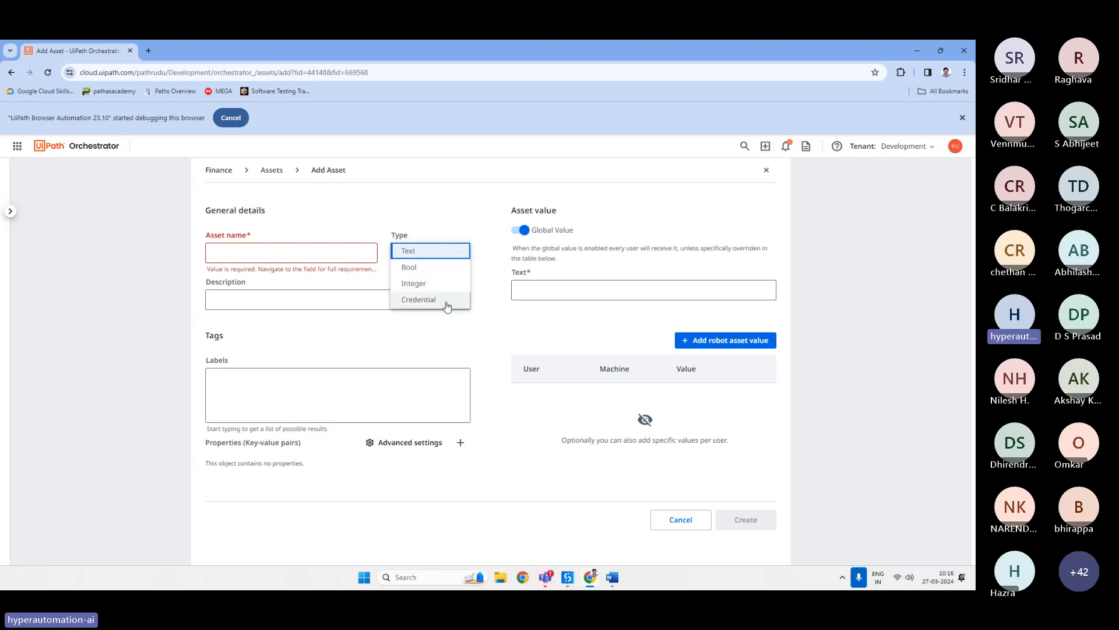
click(476, 327)
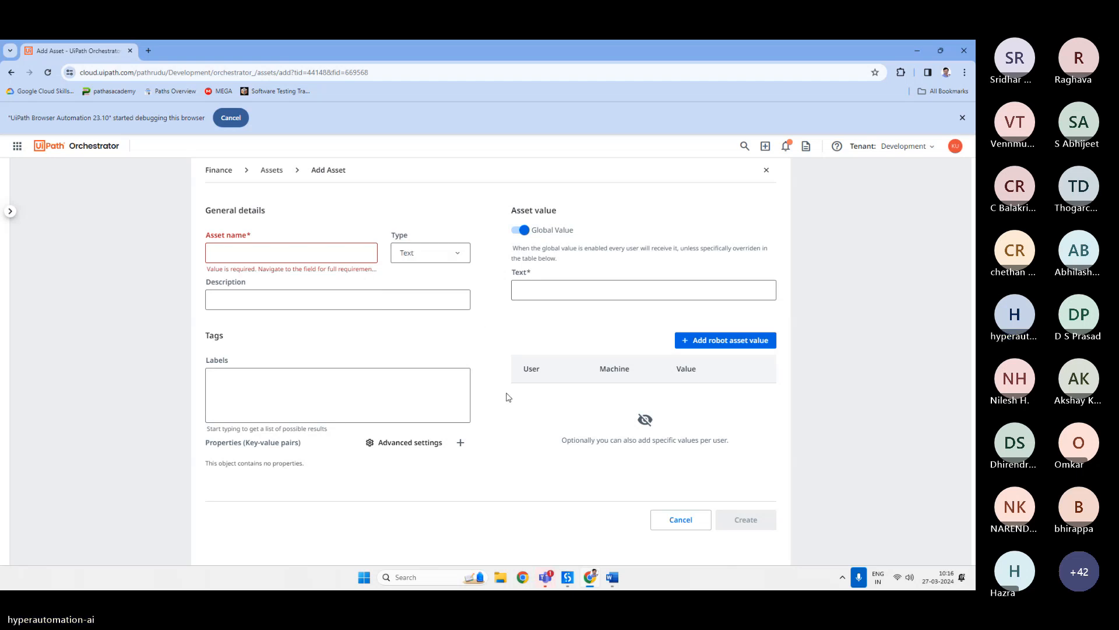
click(329, 249)
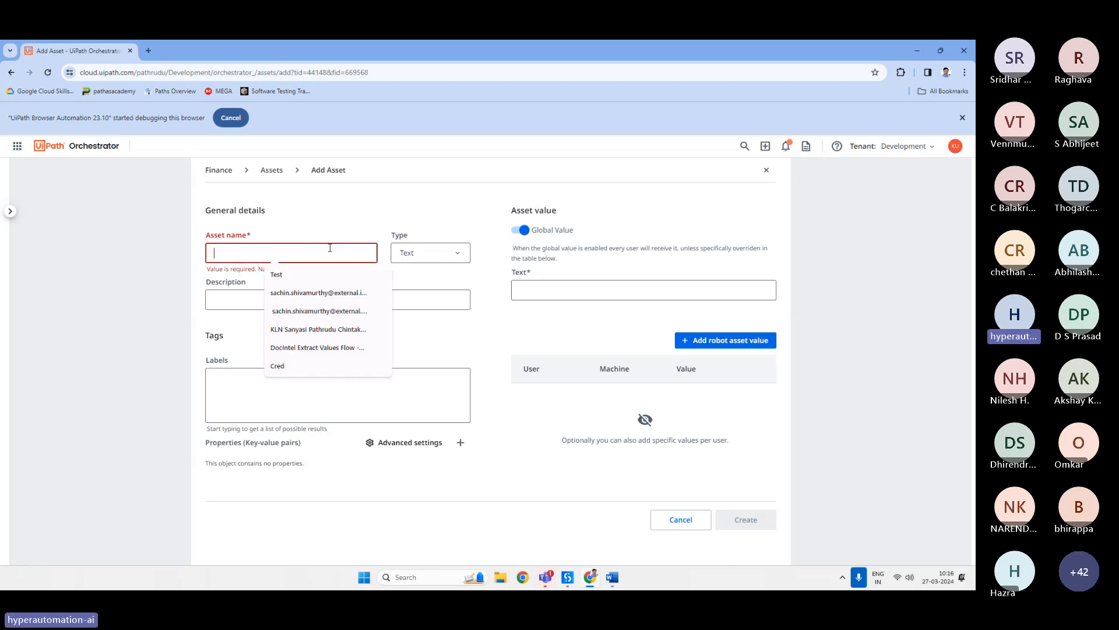
text(Text)
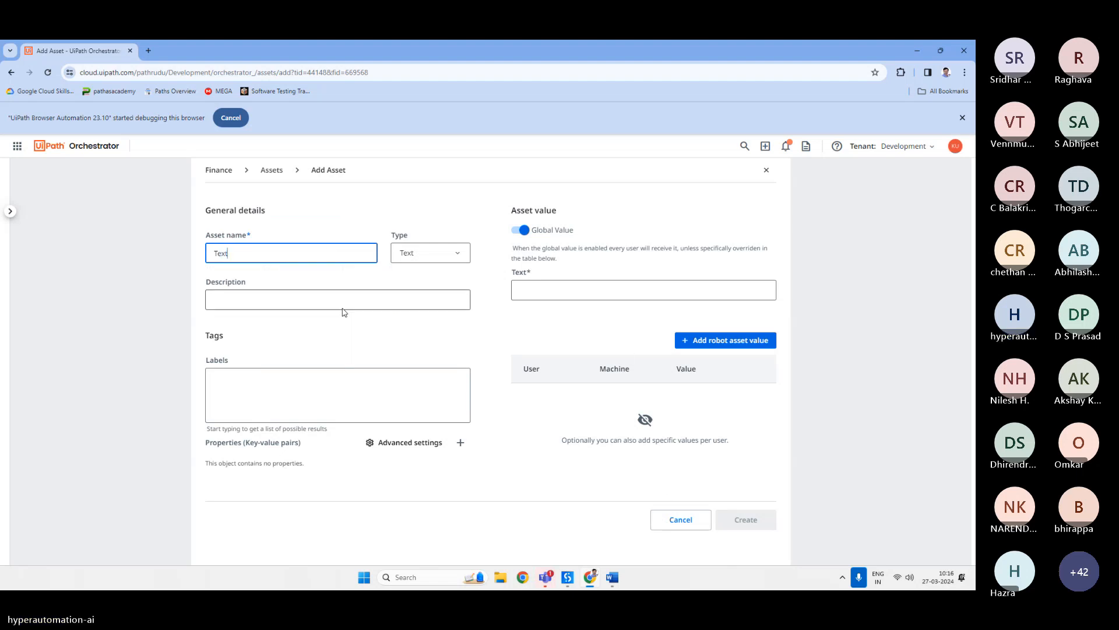
click(558, 293)
text(sagdfsah)
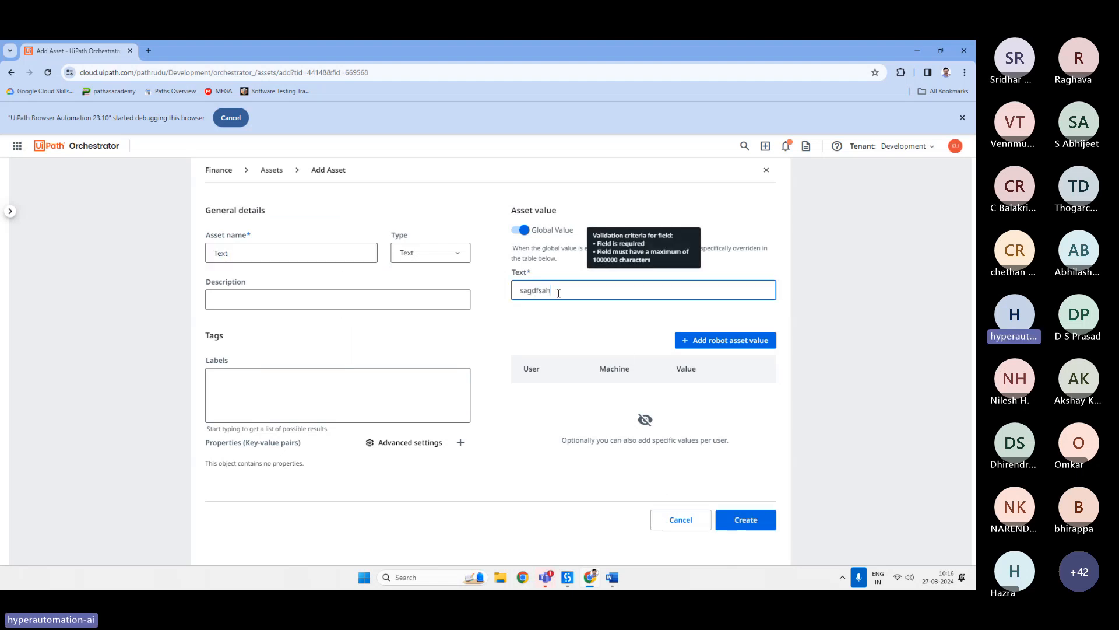
click(742, 522)
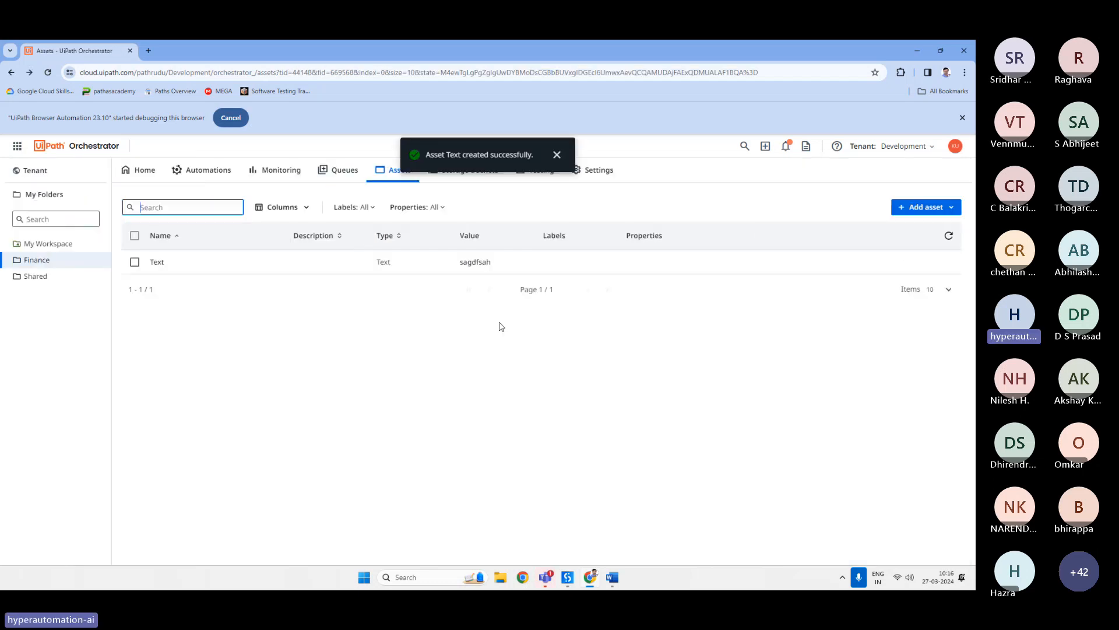
Start a new asset named credential and set its type to Credential.
click(922, 208)
click(887, 228)
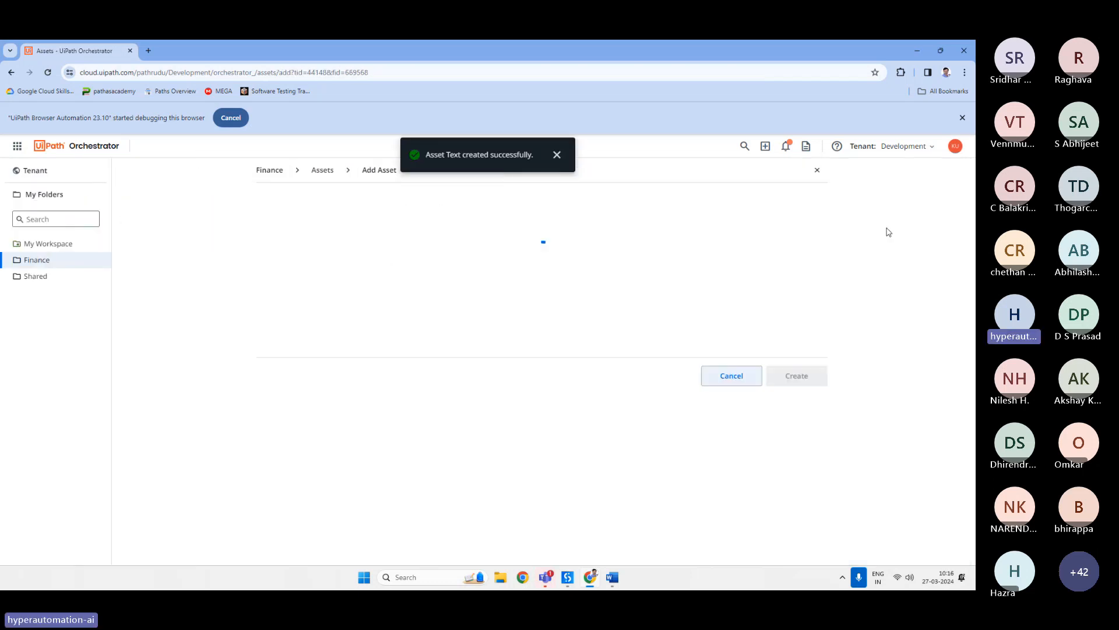
text(credential)
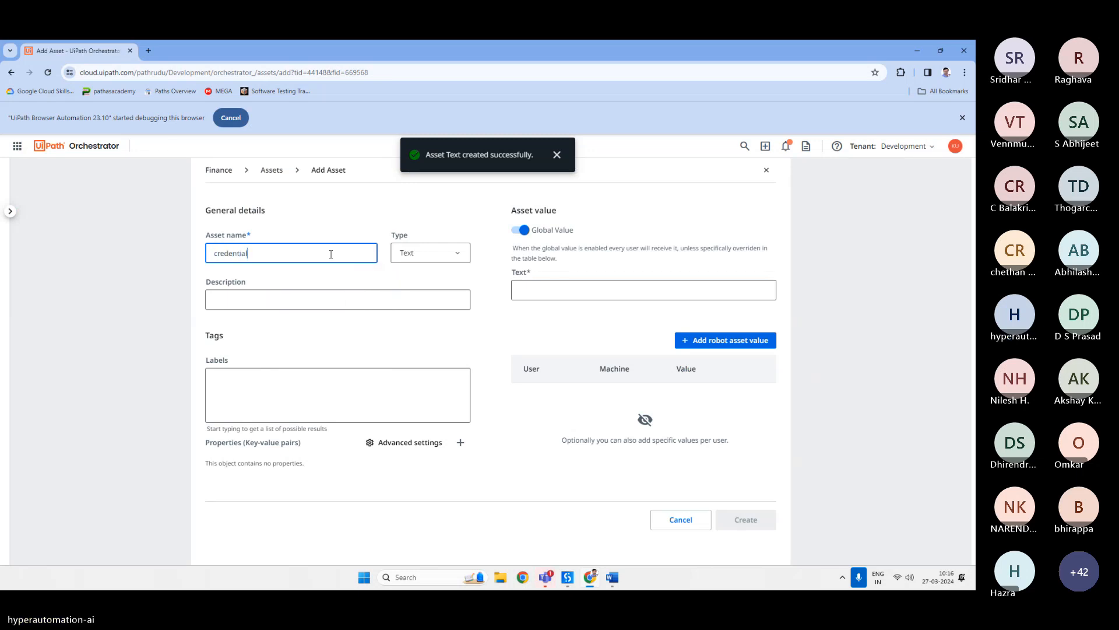
click(456, 254)
click(450, 254)
click(445, 256)
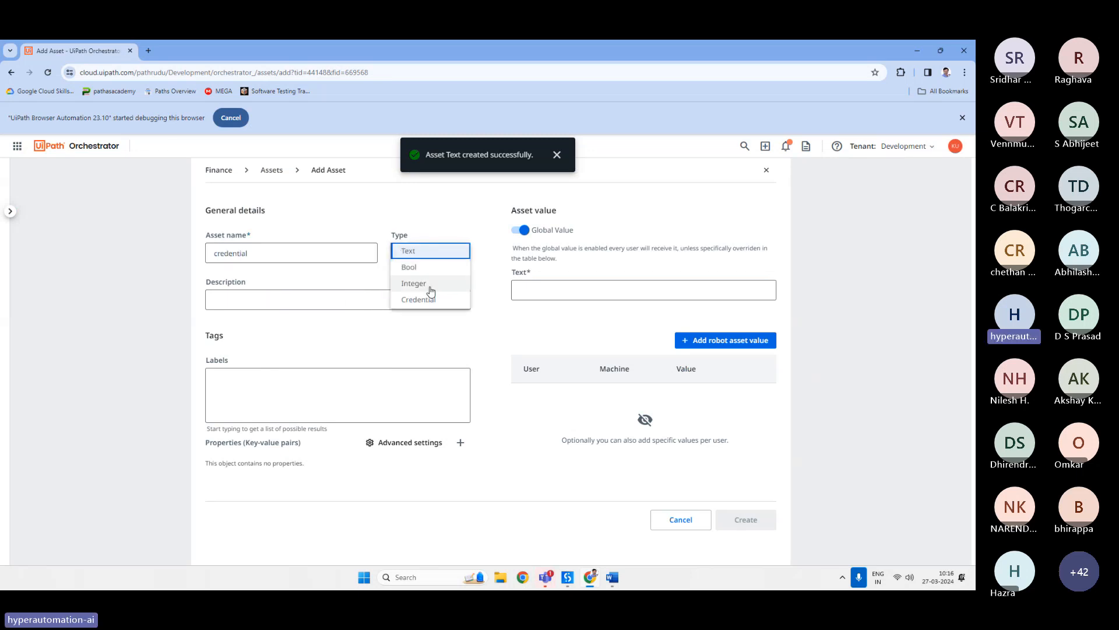
click(422, 300)
Enter the credential's username user and its password, create the asset, and dismiss the browser warning.
click(550, 289)
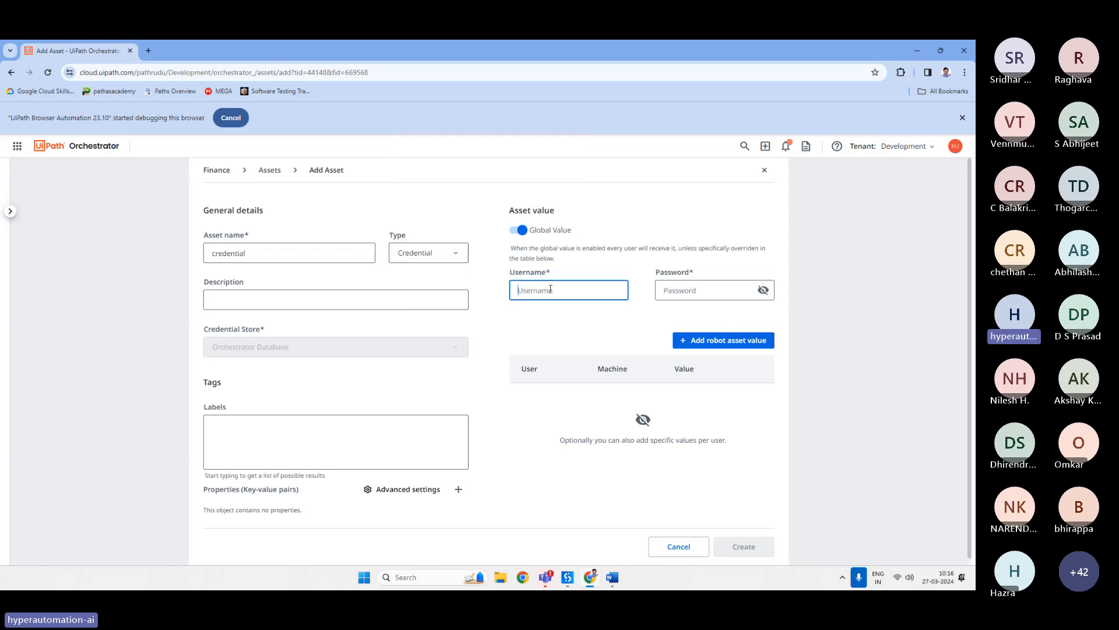
text(user)
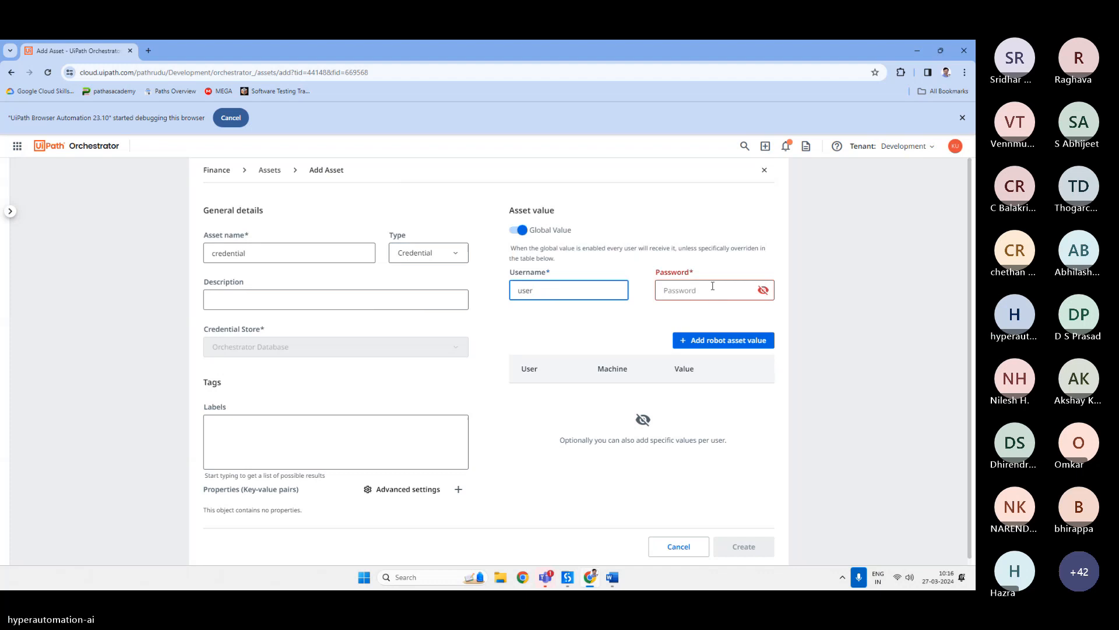
click(712, 286)
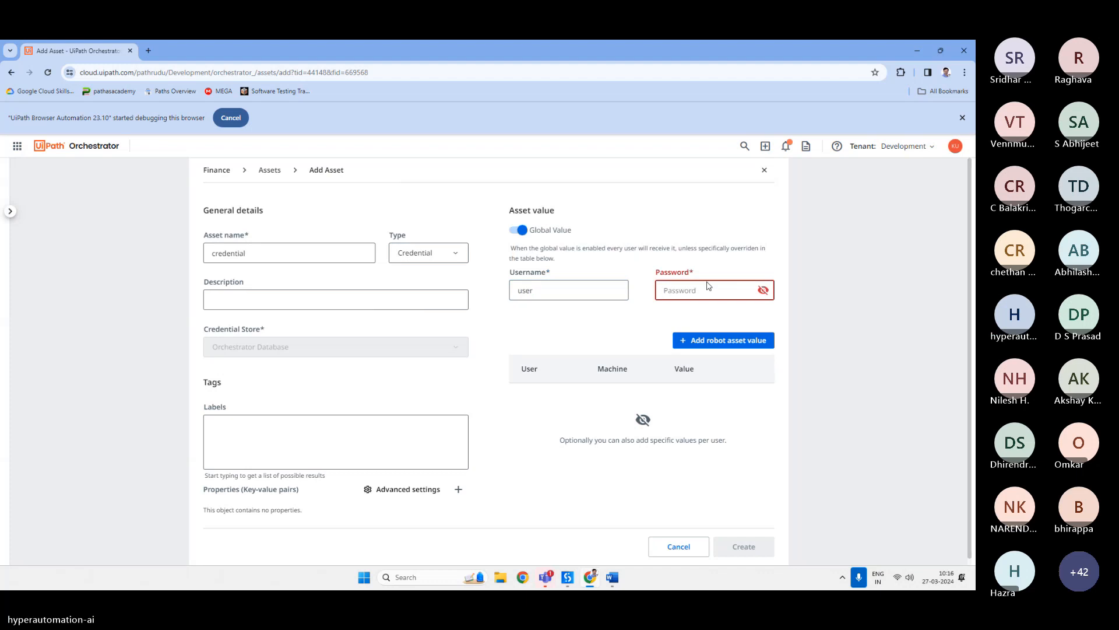
text(123456)
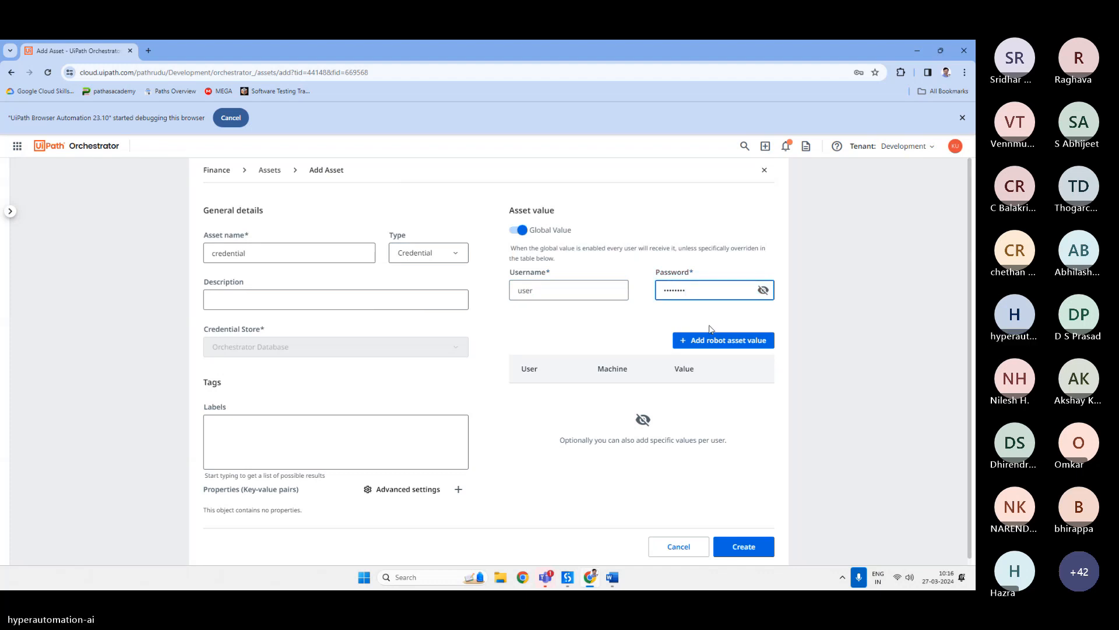
click(740, 545)
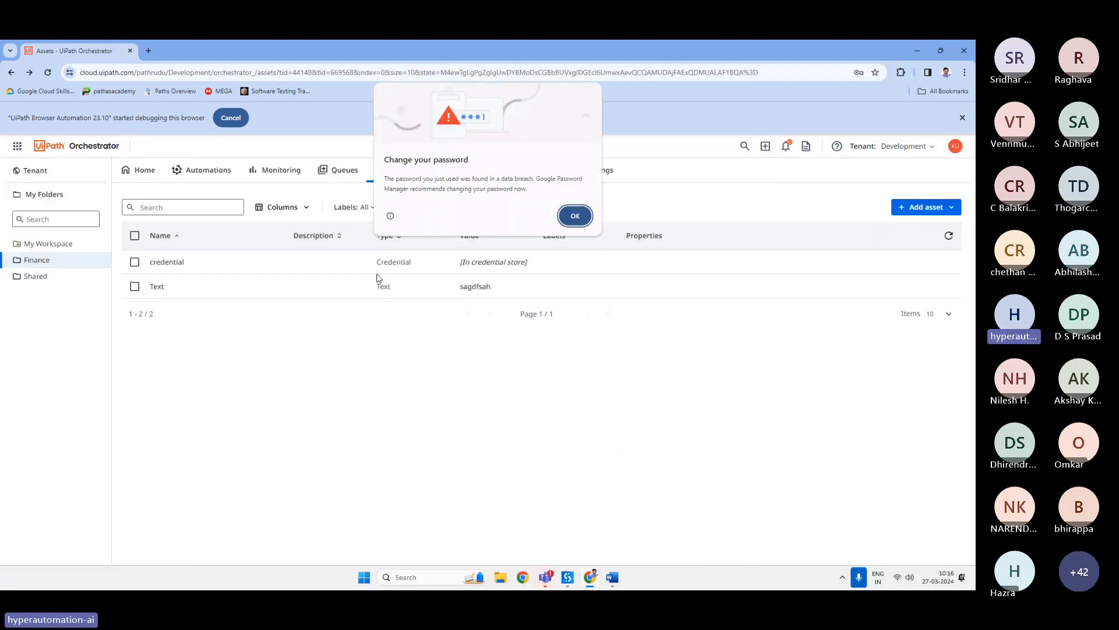
click(575, 216)
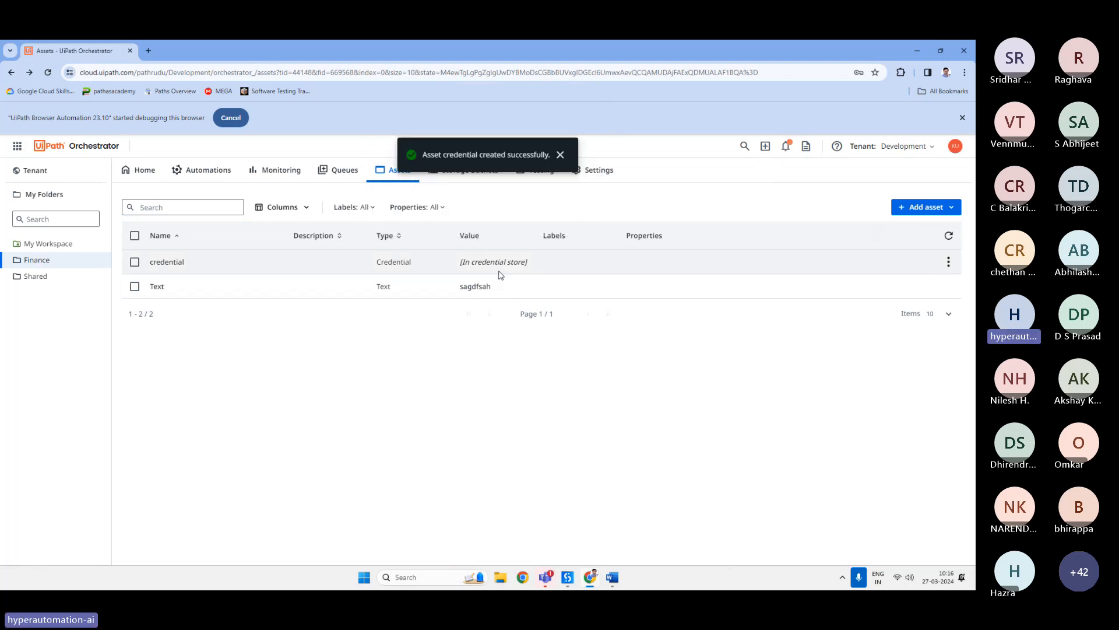
drag(457, 286, 505, 282)
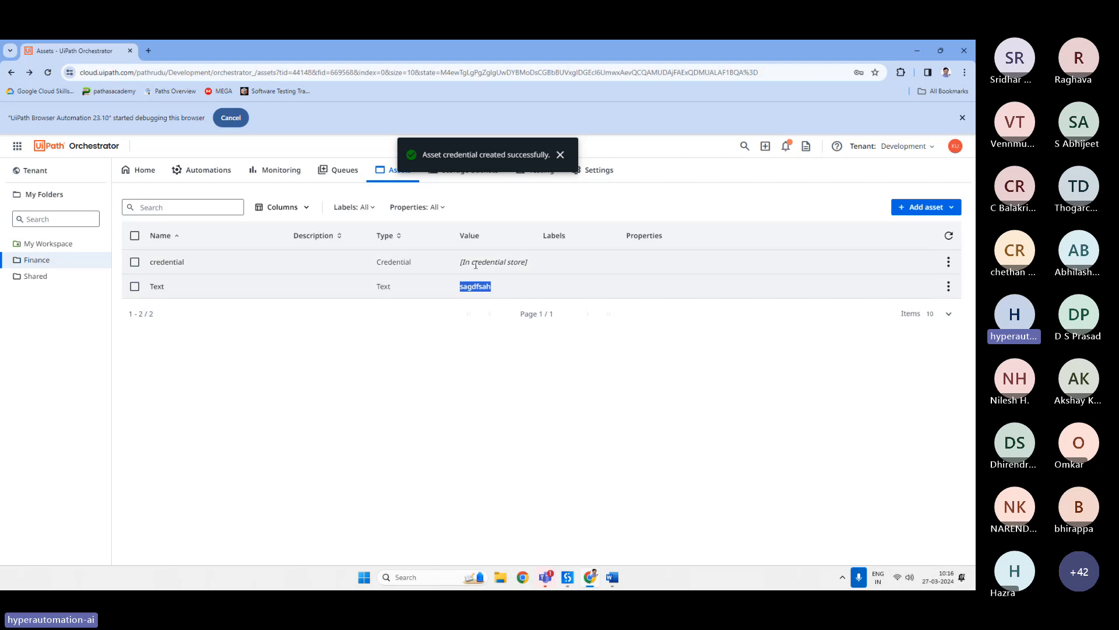
Open the credential asset for editing, reveal and hide its password, and cancel without changes.
click(949, 262)
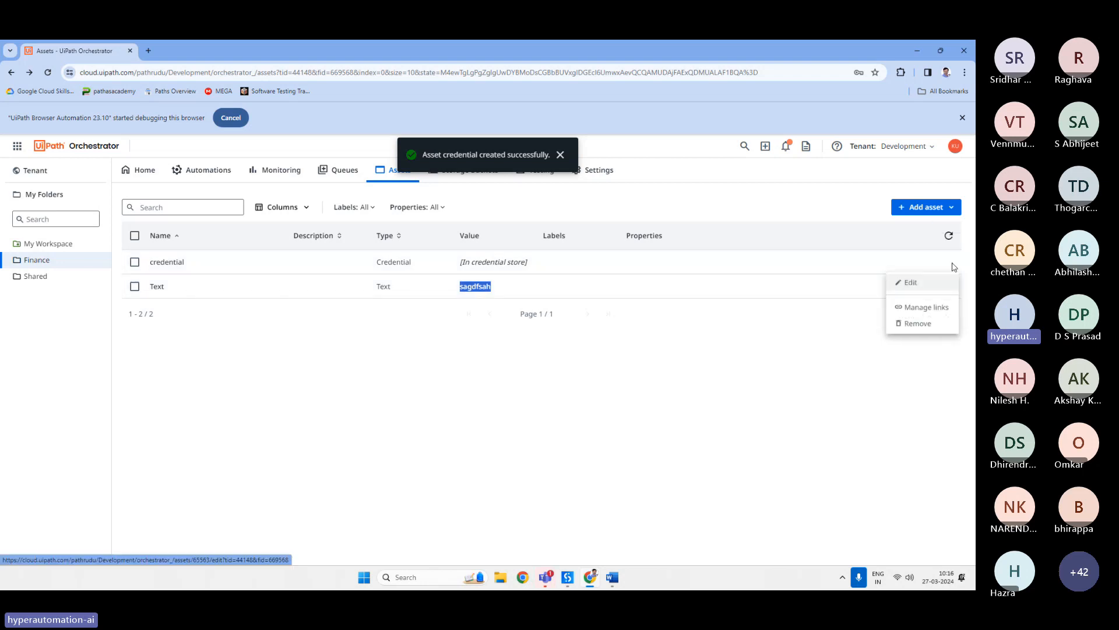
click(908, 284)
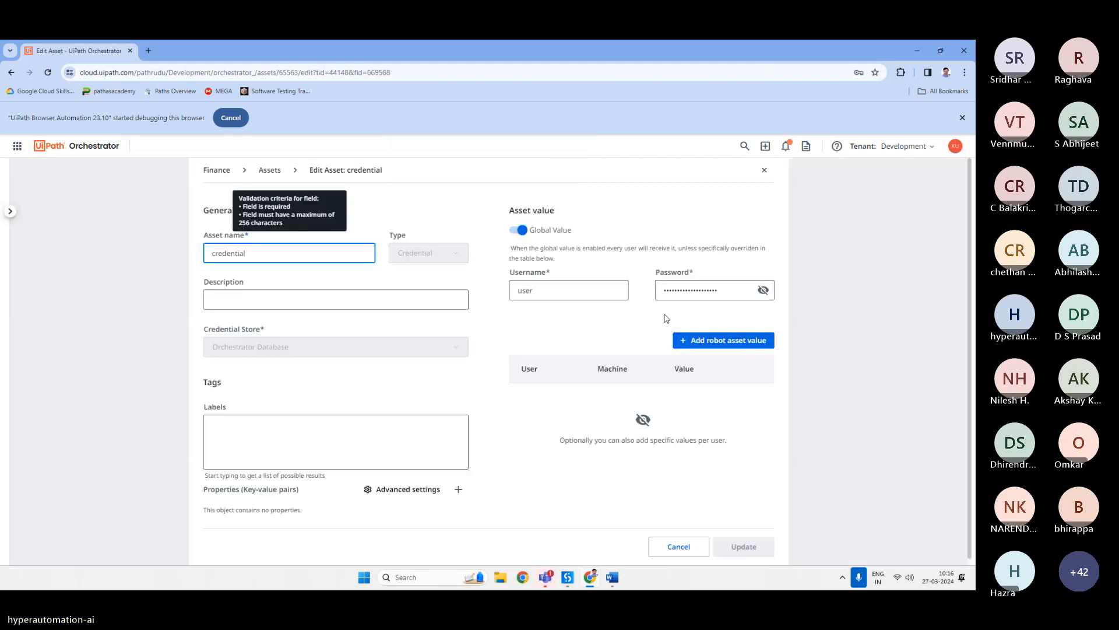
click(705, 290)
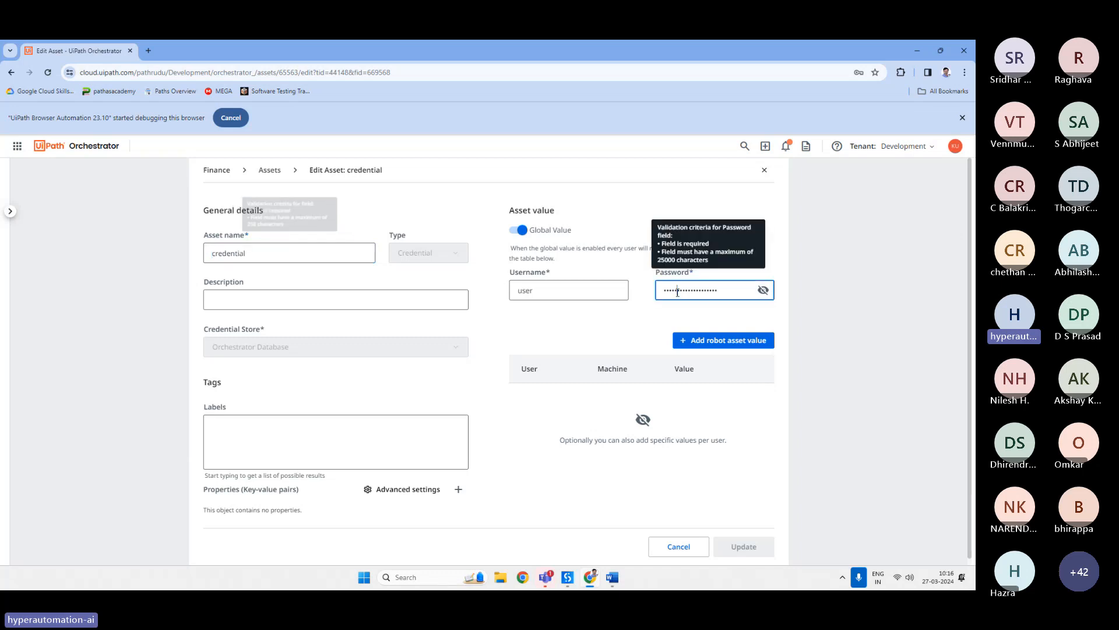
click(763, 290)
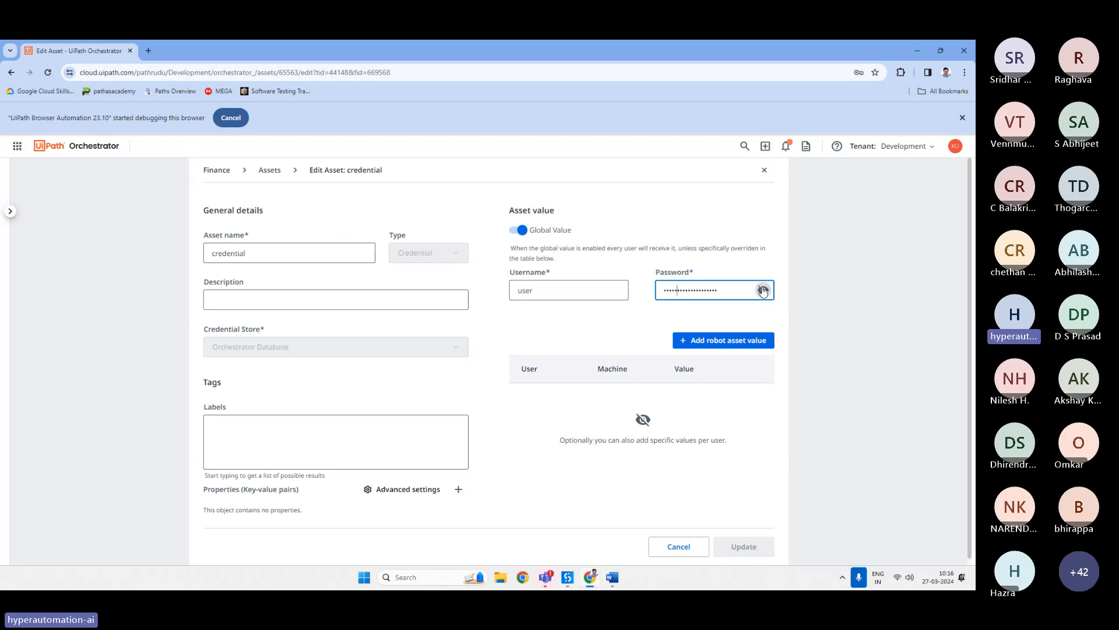
click(763, 291)
click(676, 545)
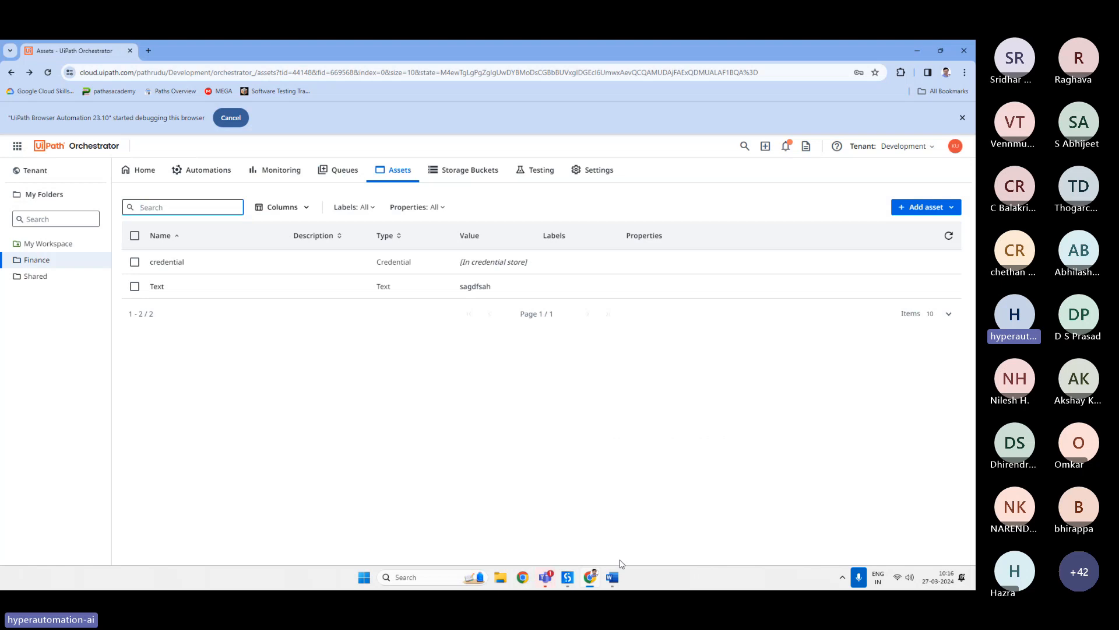
In the Word notes, add the lines Get Asset and Get Credential below the queue notes.
click(612, 576)
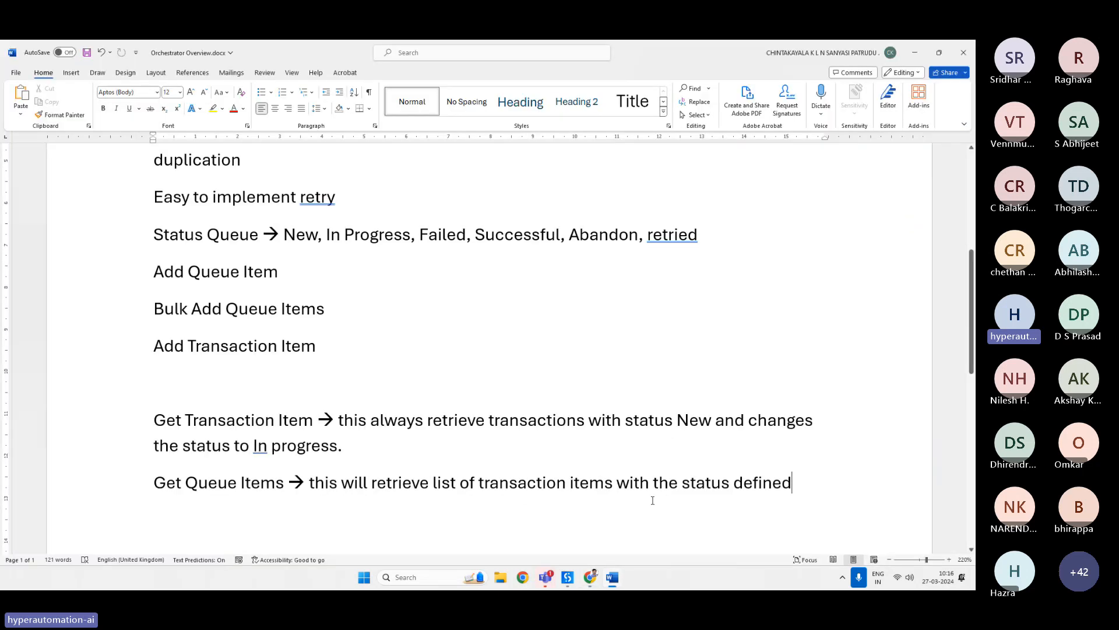
key(Return)
text(Get)
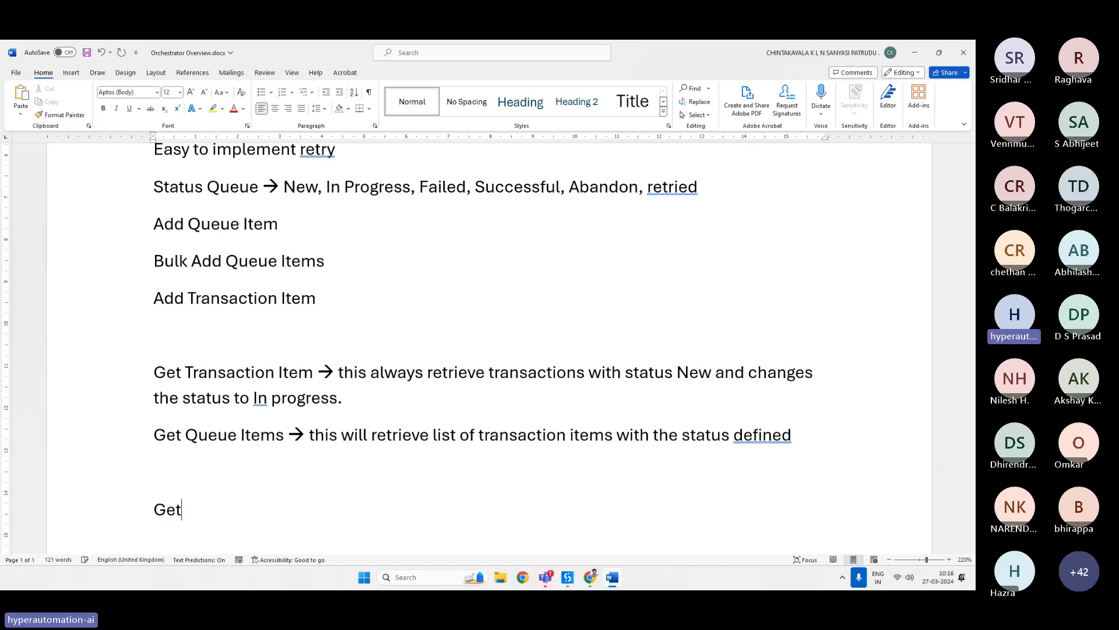
text( Asset)
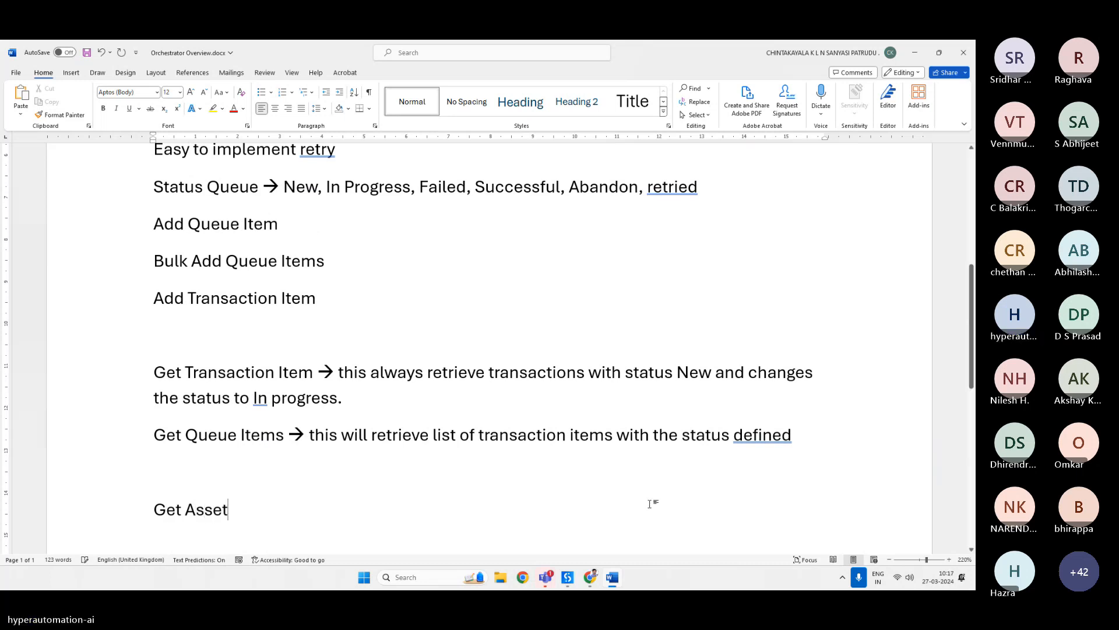
key(Return)
text(G)
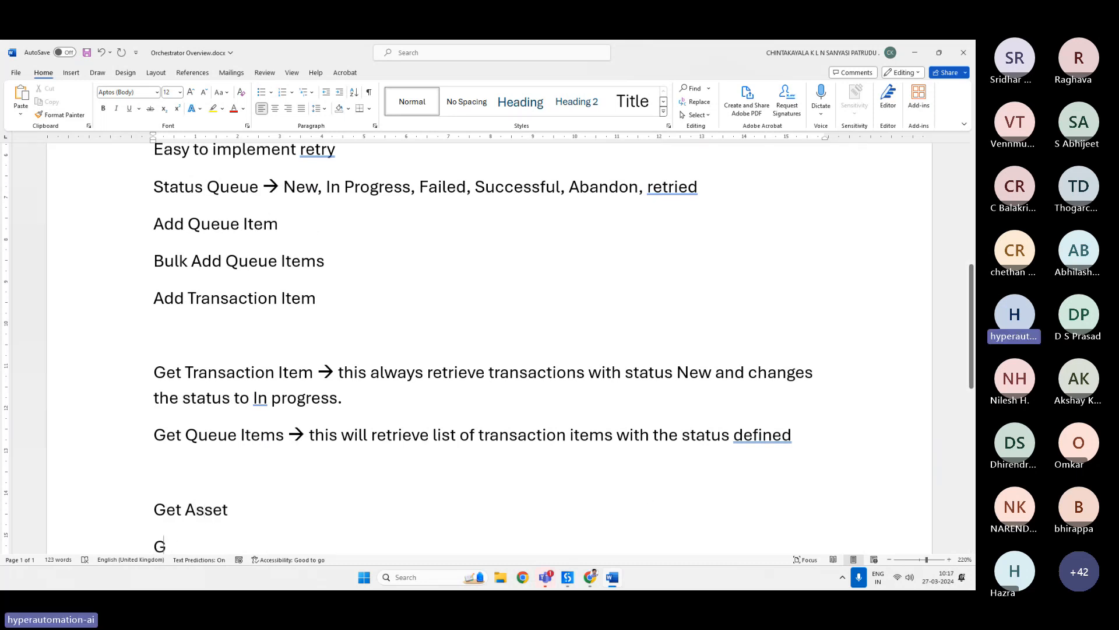
text(et Credential)
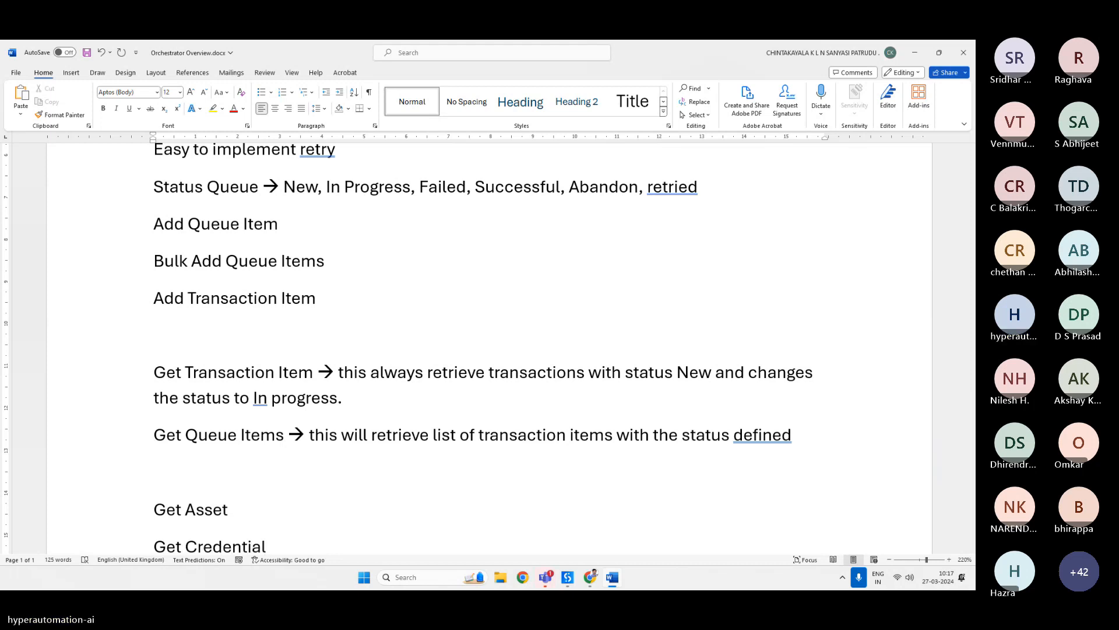
Insert a Set Asset line after Get Asset and add Set Credential as the last line.
click(228, 510)
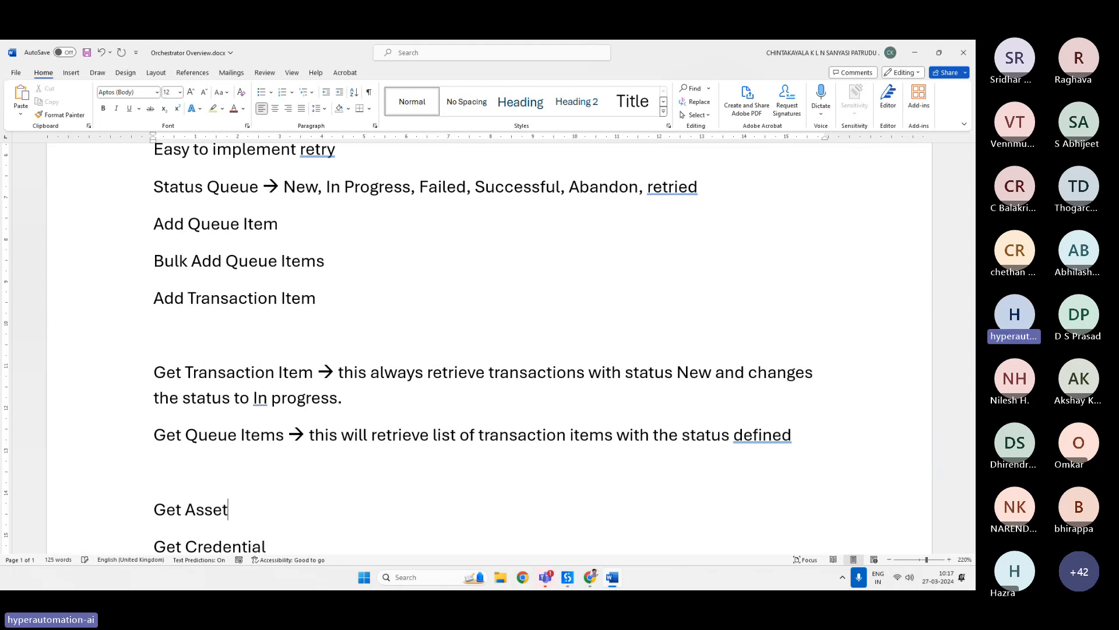
key(Return)
text(Set A)
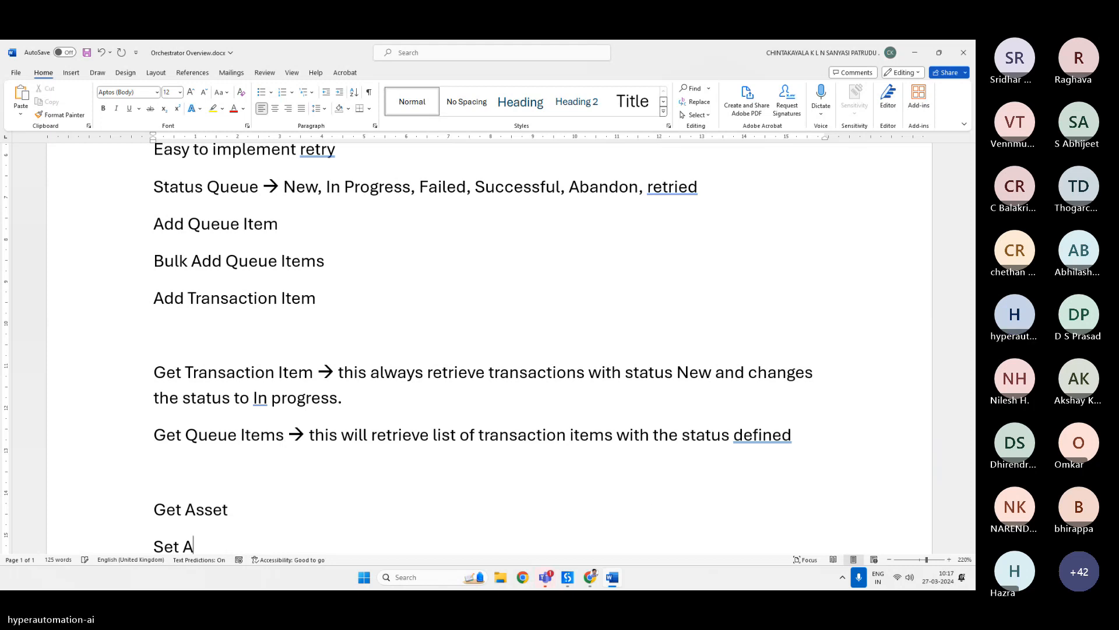
text(sset)
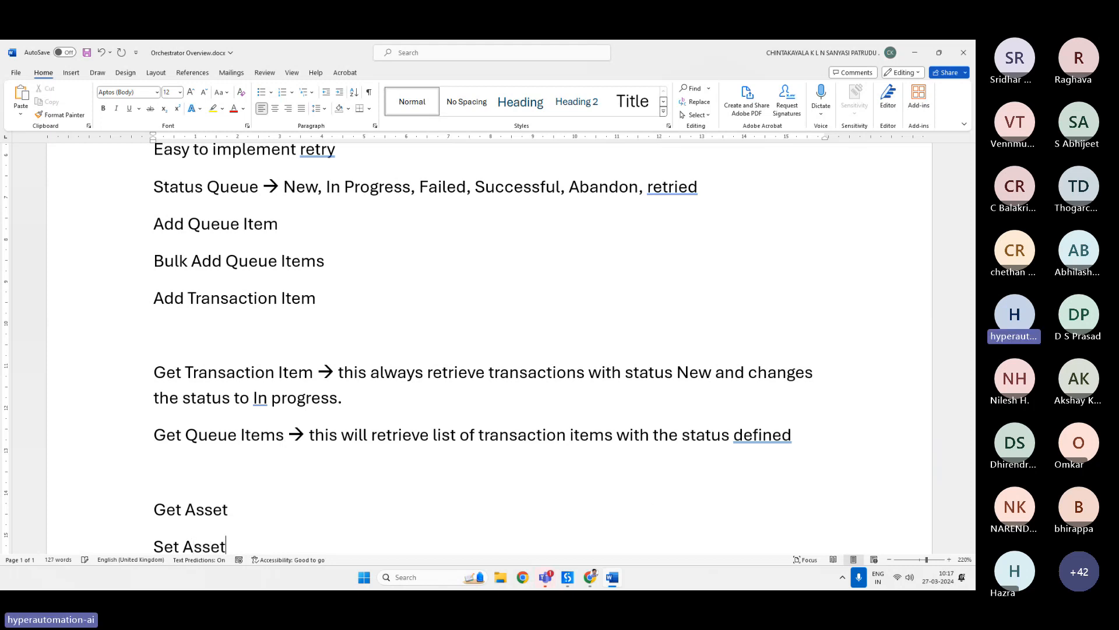
scroll(650, 507, down, 2)
click(649, 508)
text(Set C)
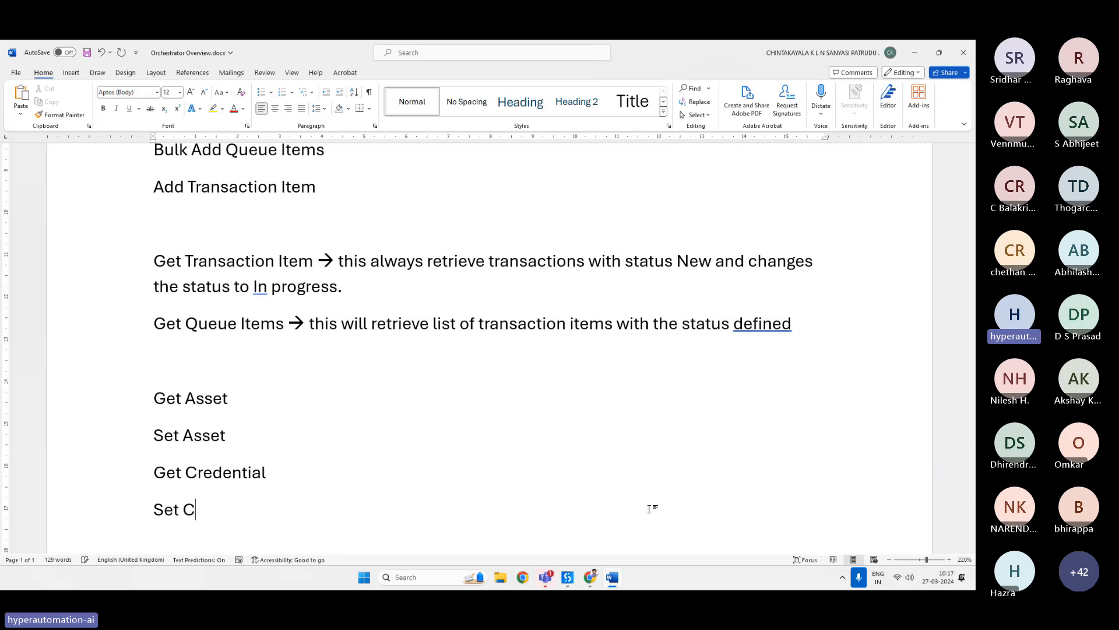
text(redentials)
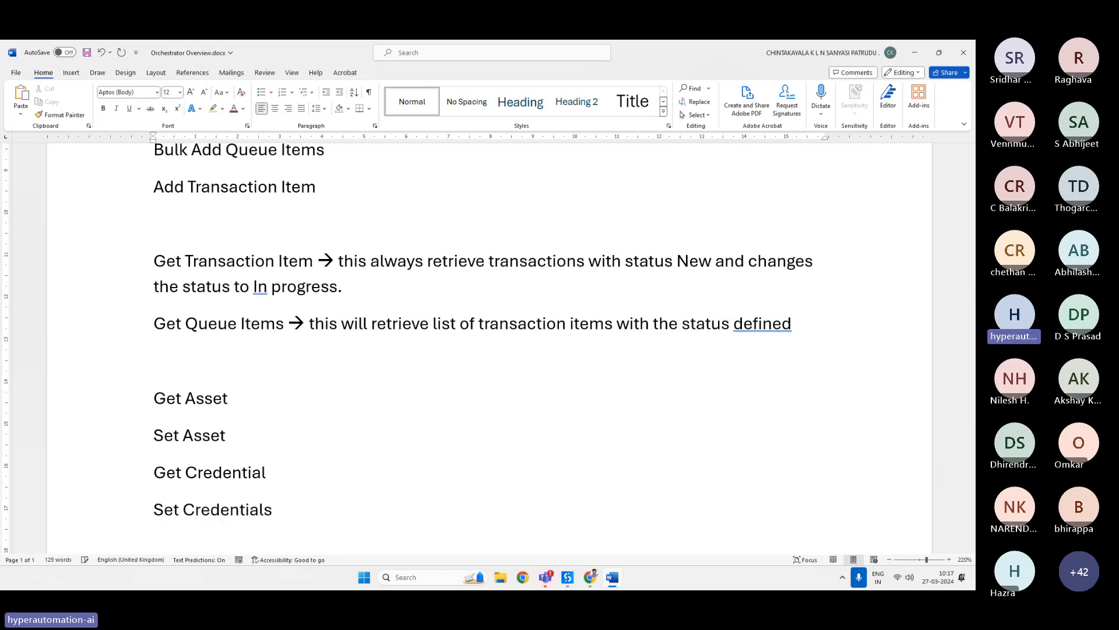
key(BackSpace)
Select each of the four asset activity lines in turn to review them.
click(214, 401)
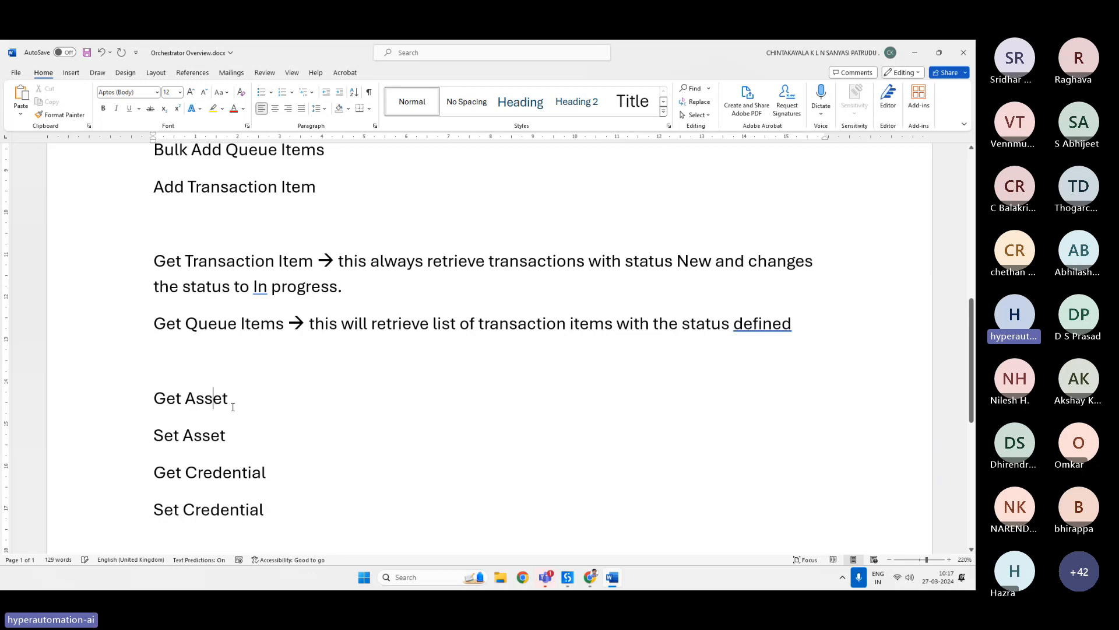
triple_click(233, 407)
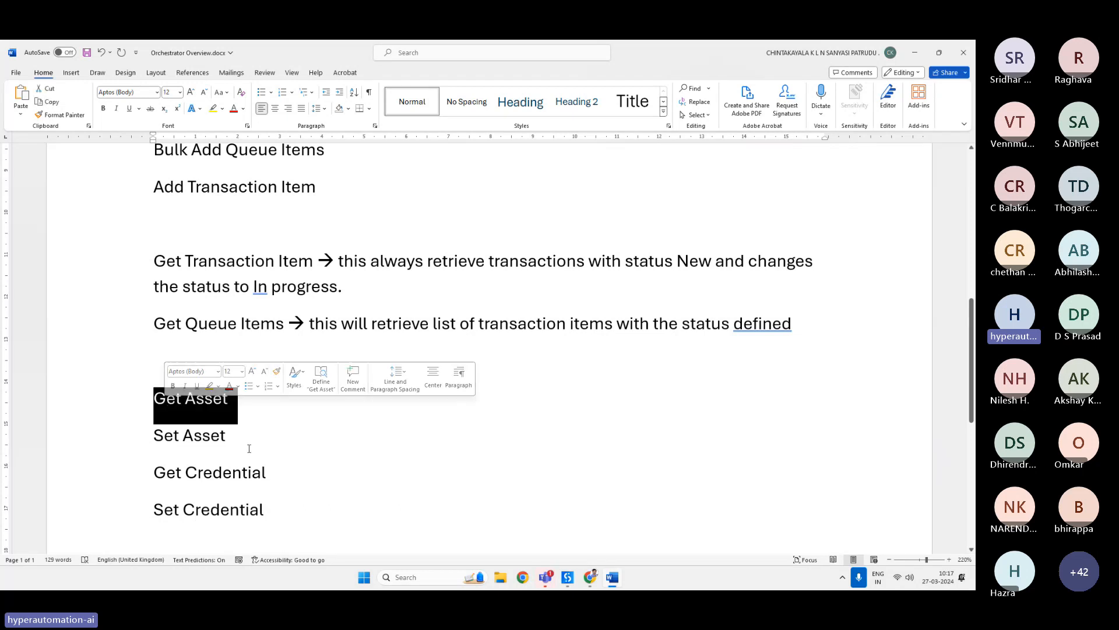
click(245, 436)
triple_click(245, 437)
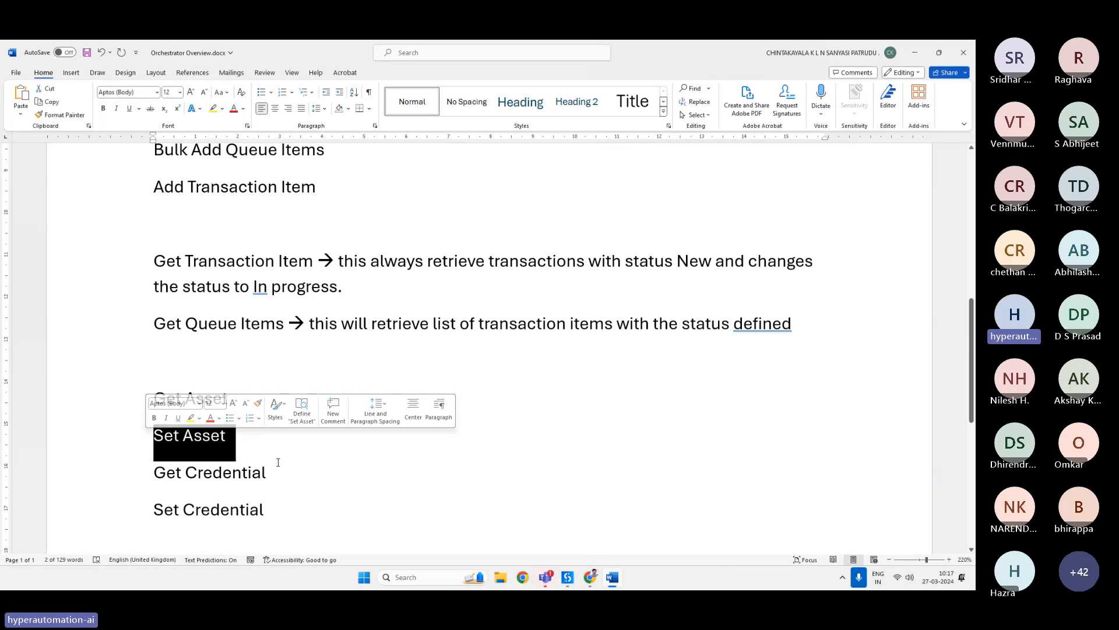
drag(282, 470, 159, 473)
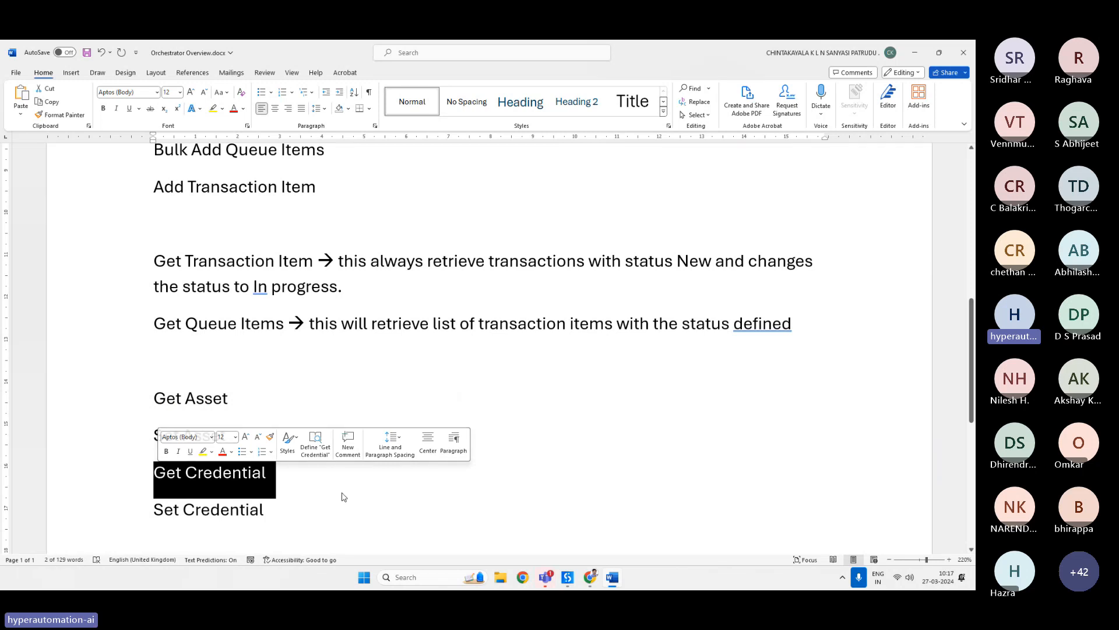
click(305, 507)
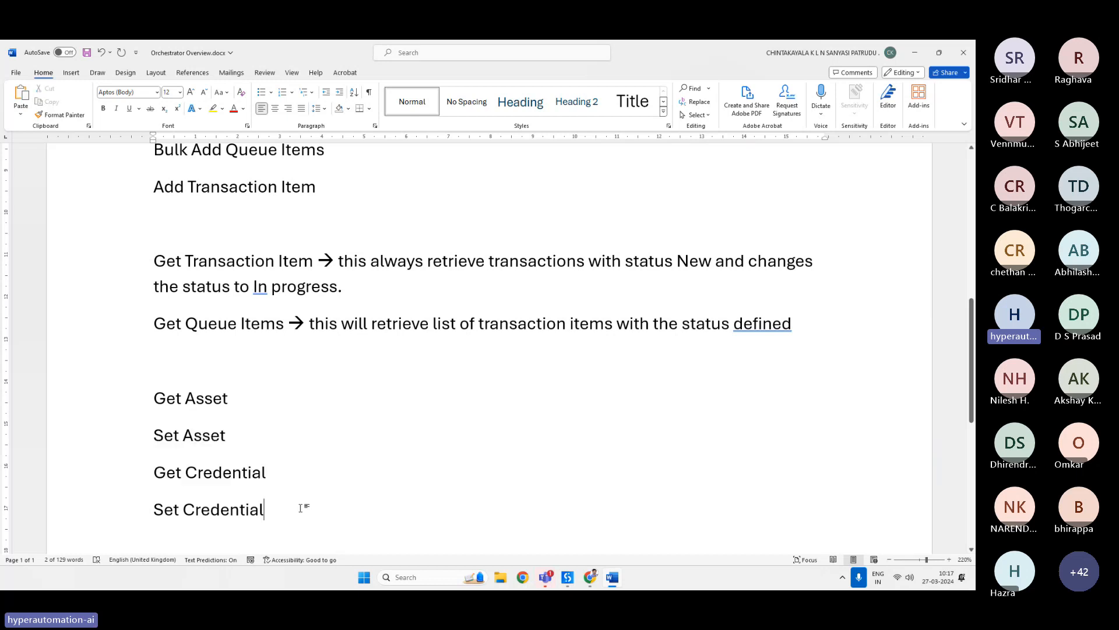
triple_click(260, 517)
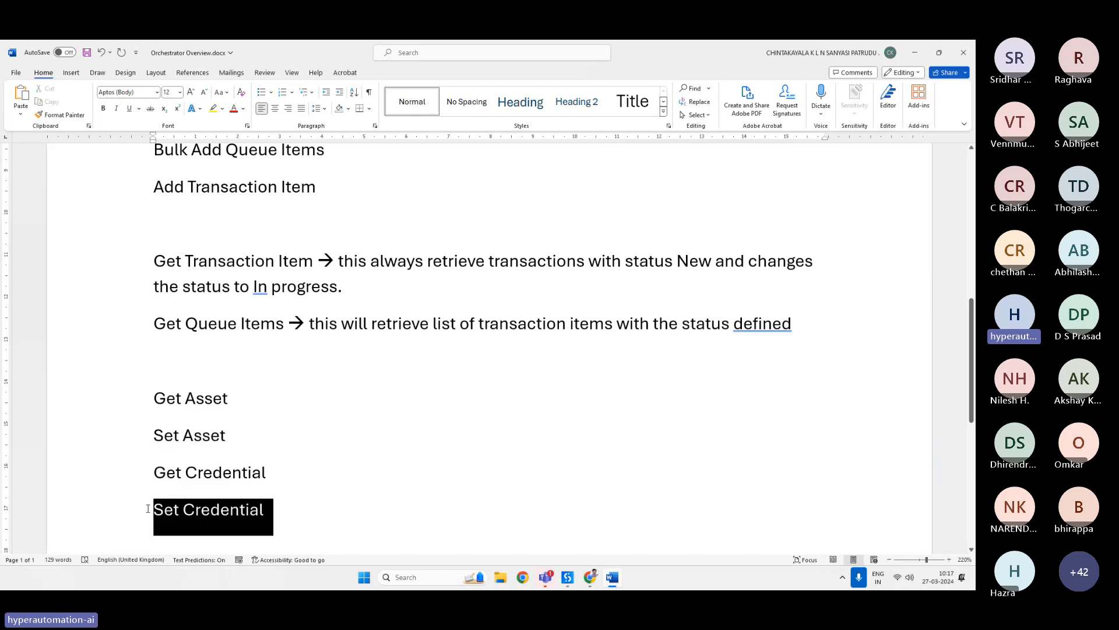
click(393, 514)
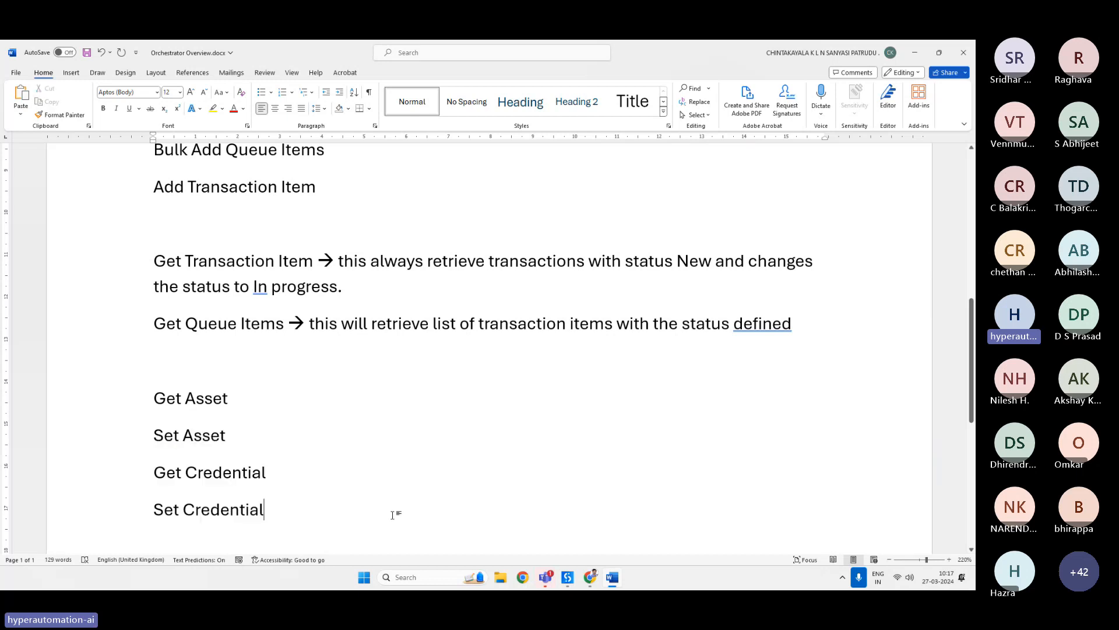
click(144, 475)
click(143, 514)
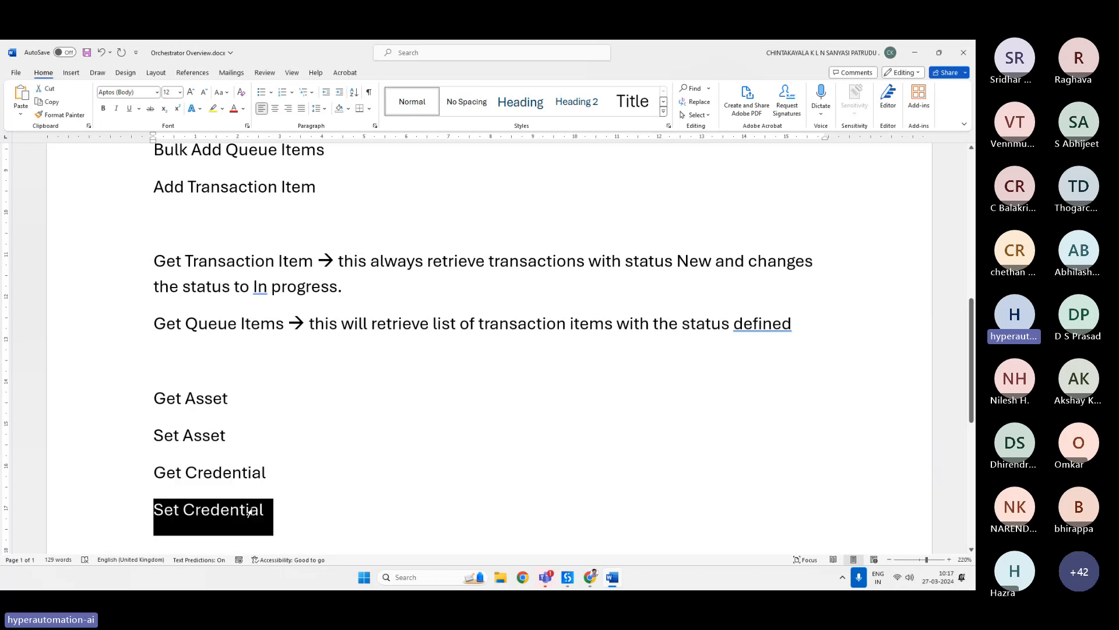
click(388, 530)
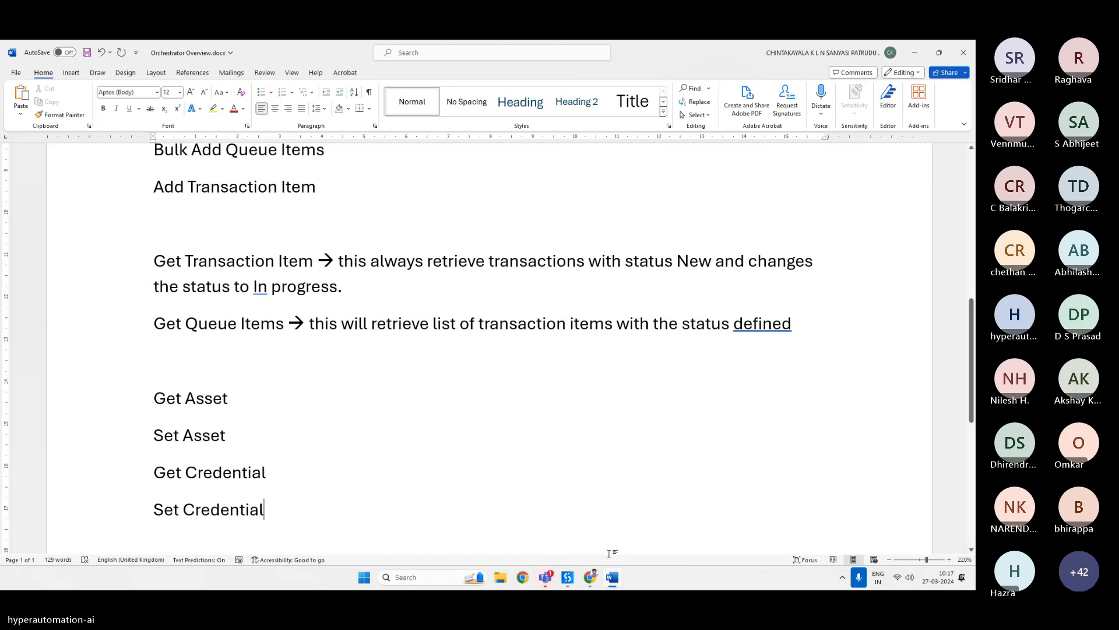
In Orchestrator, open the new storage bucket form in the Finance folder and cancel it.
click(590, 583)
click(470, 170)
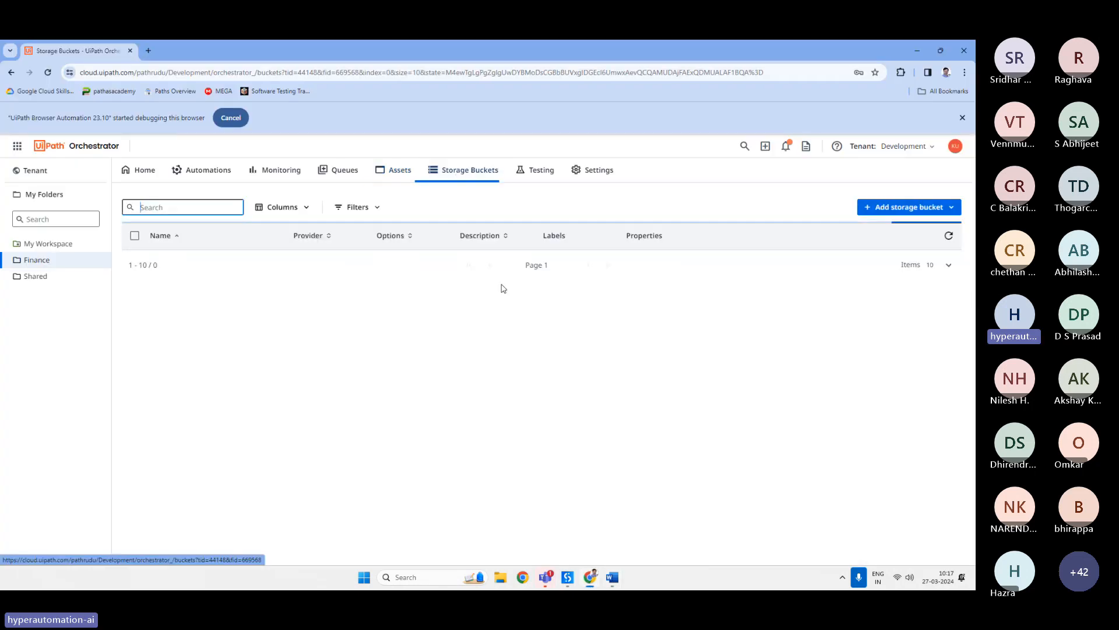
click(904, 208)
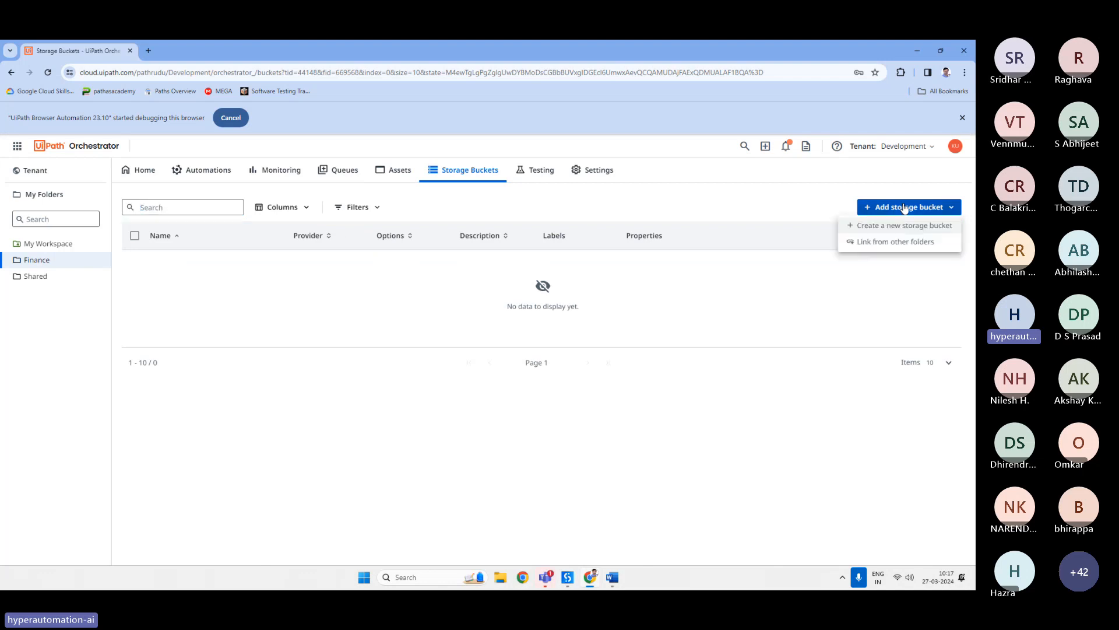
click(862, 223)
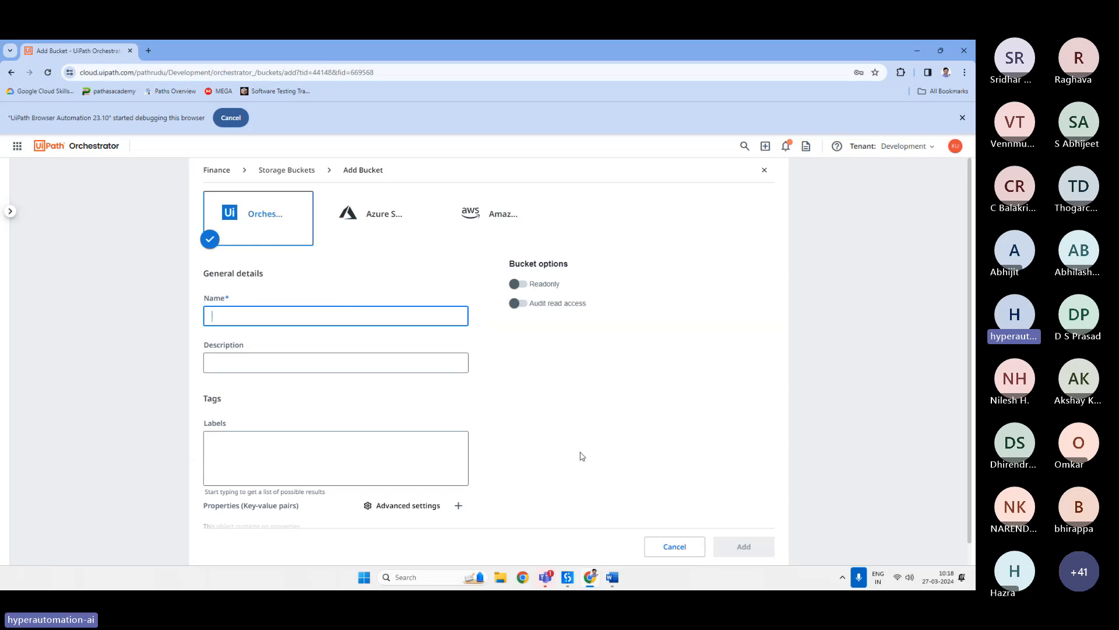
click(692, 551)
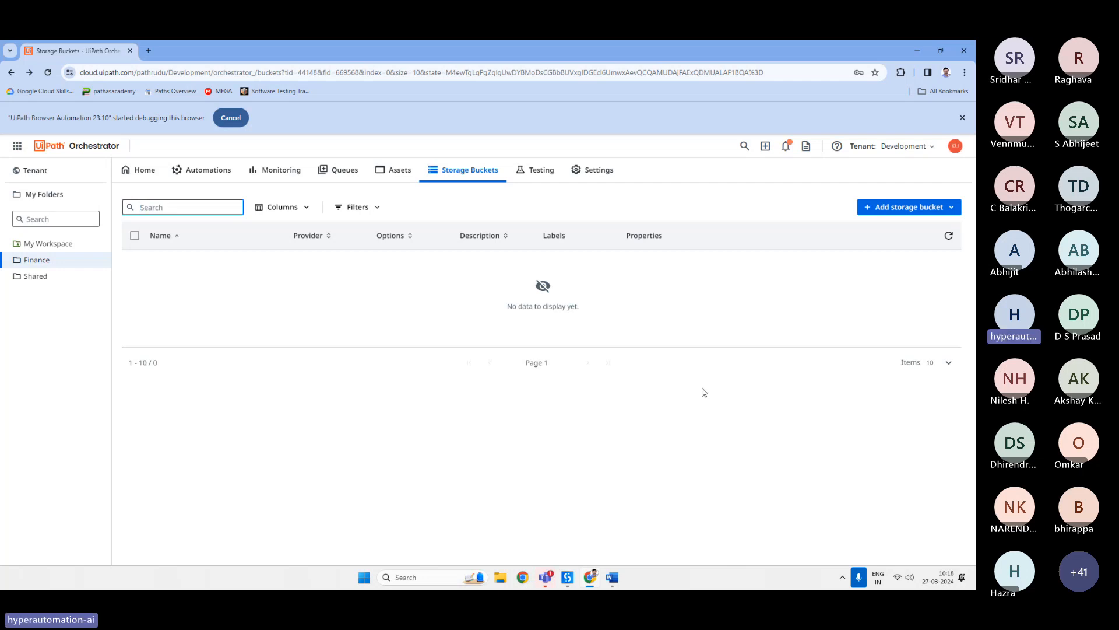
Switch to the meeting window, open the meeting chat and read the attendees' messages.
click(668, 402)
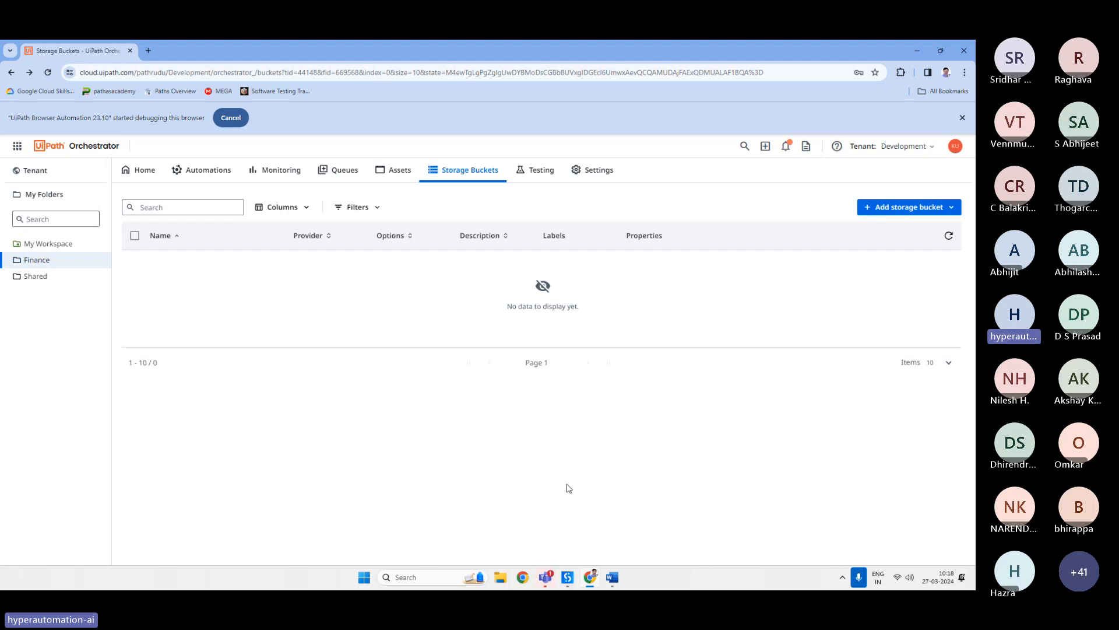
mouse_move(545, 577)
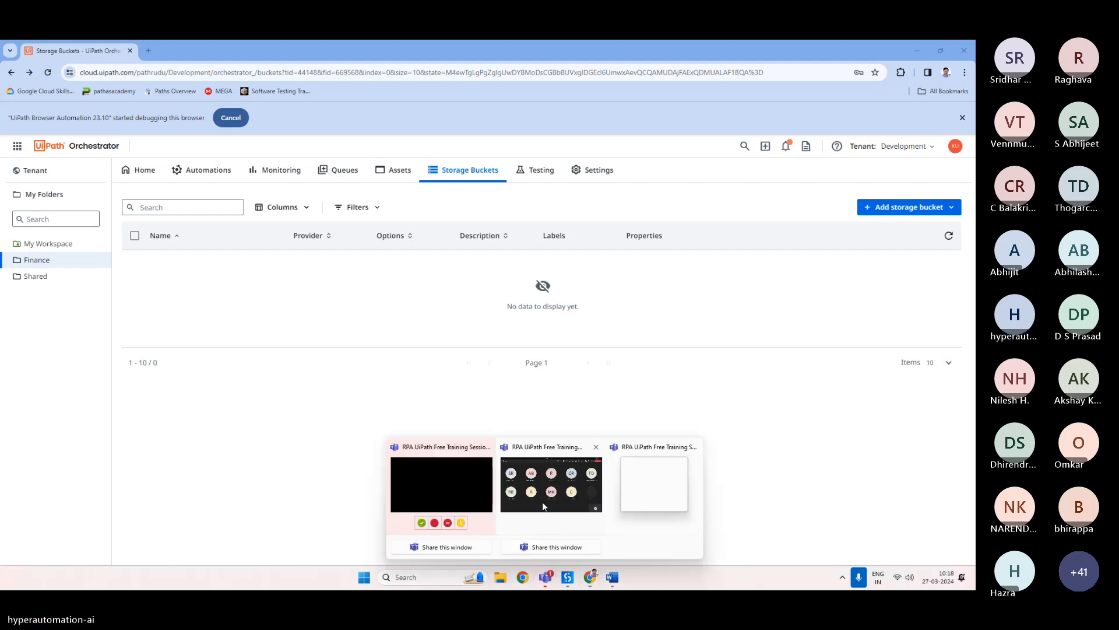
click(542, 501)
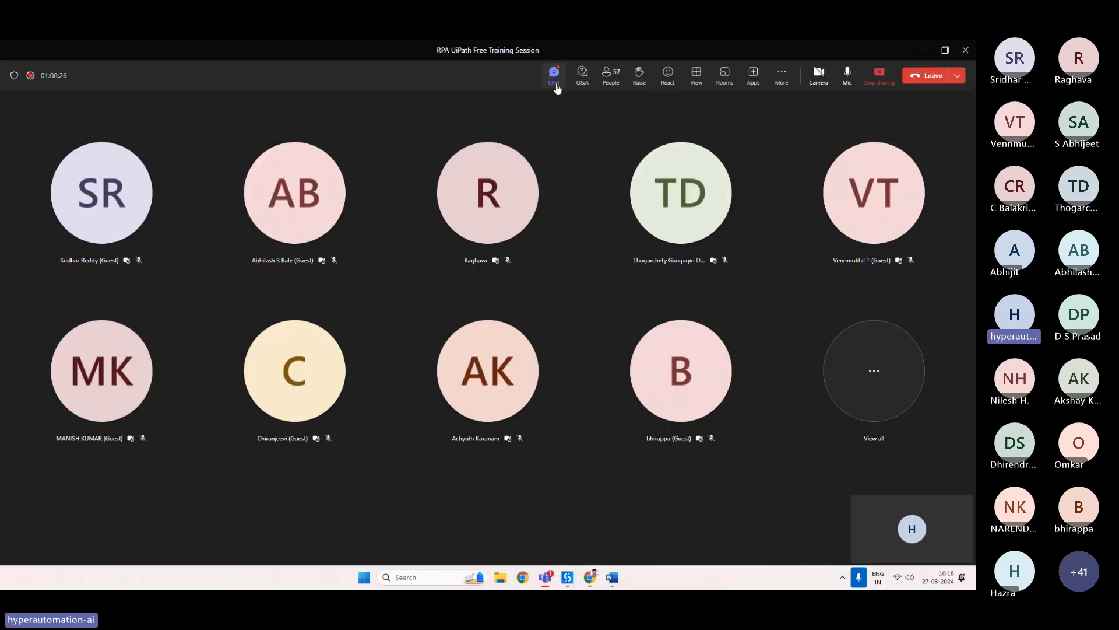
click(557, 86)
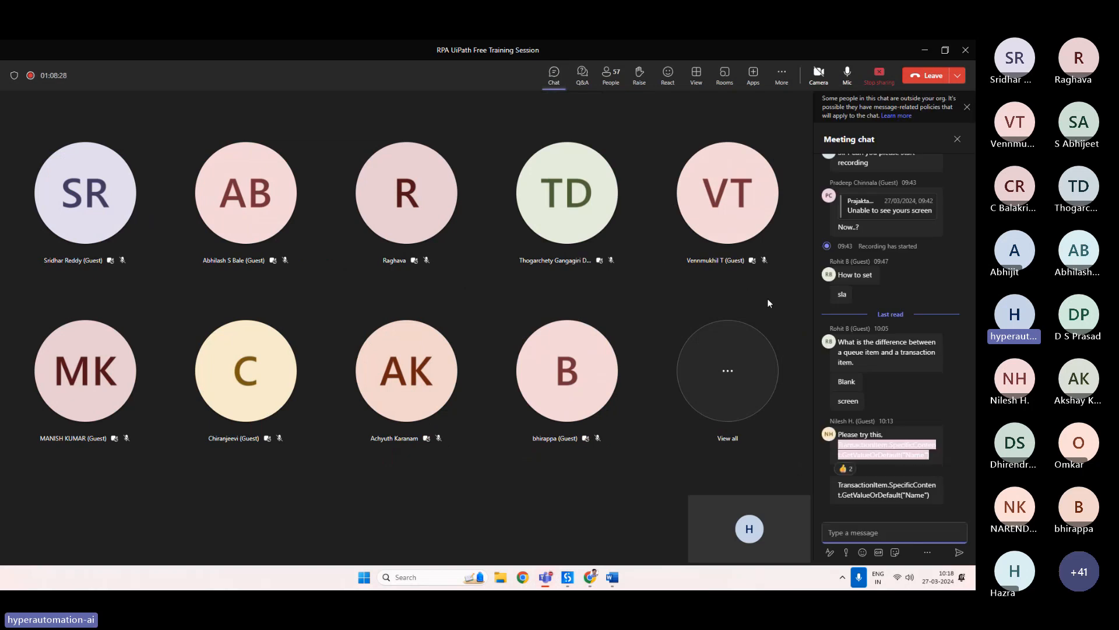
click(954, 406)
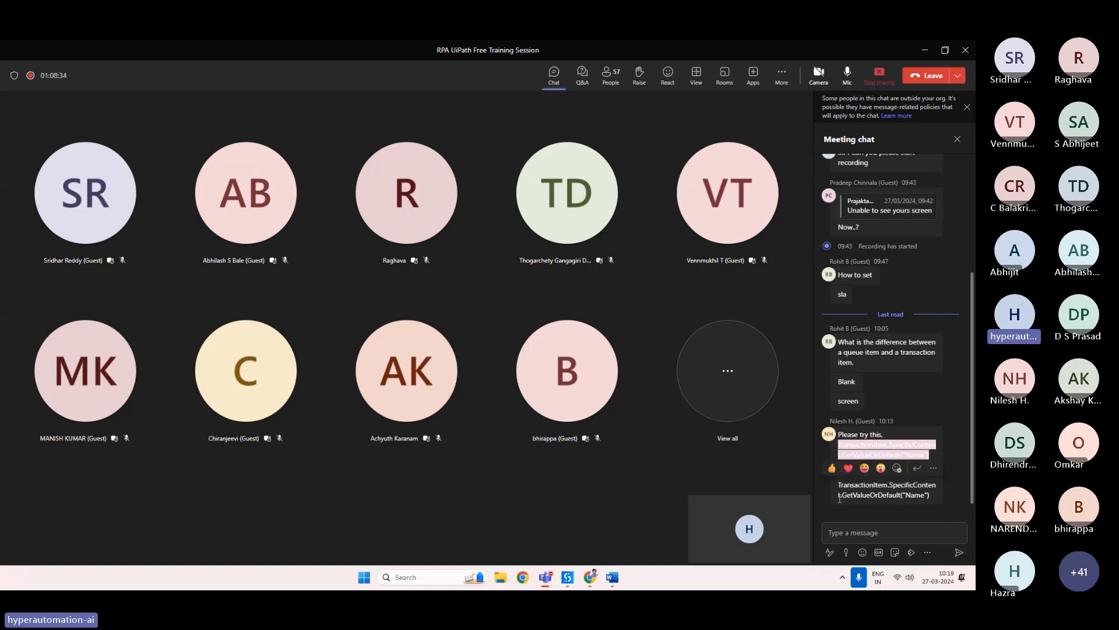
drag(839, 485, 904, 503)
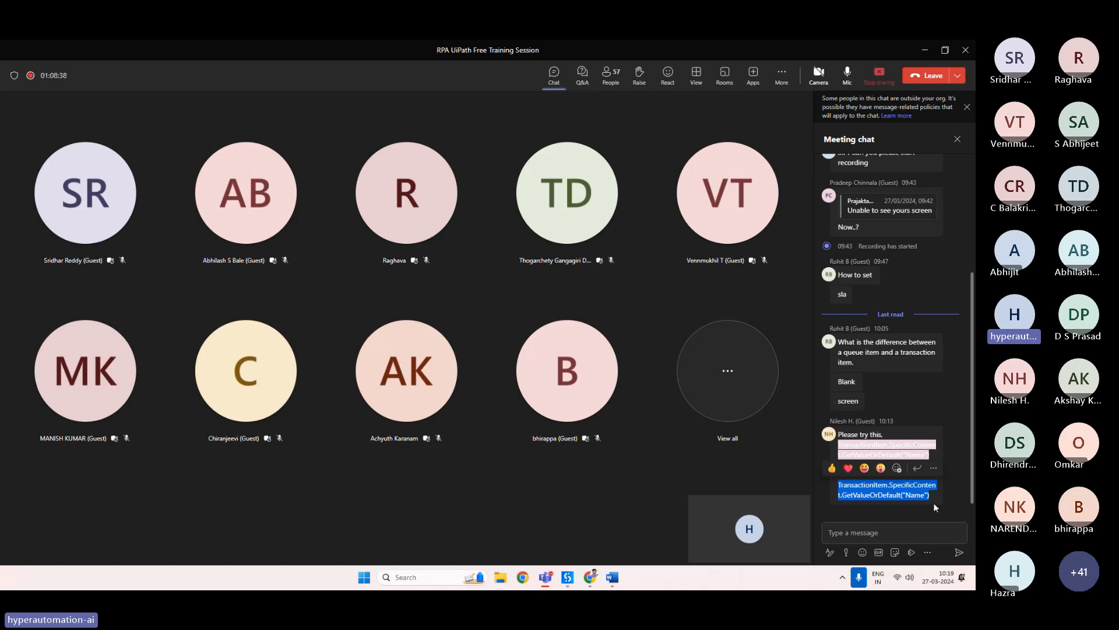
Switch to the Studio window and add a Message Box activity below Get Queue Items.
click(565, 581)
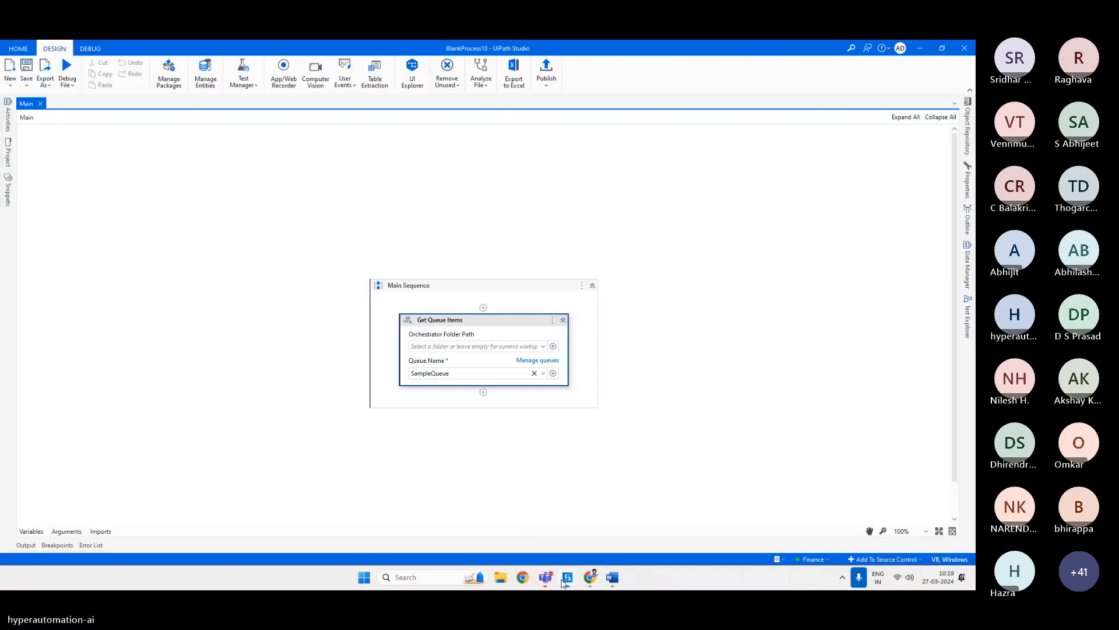
click(483, 392)
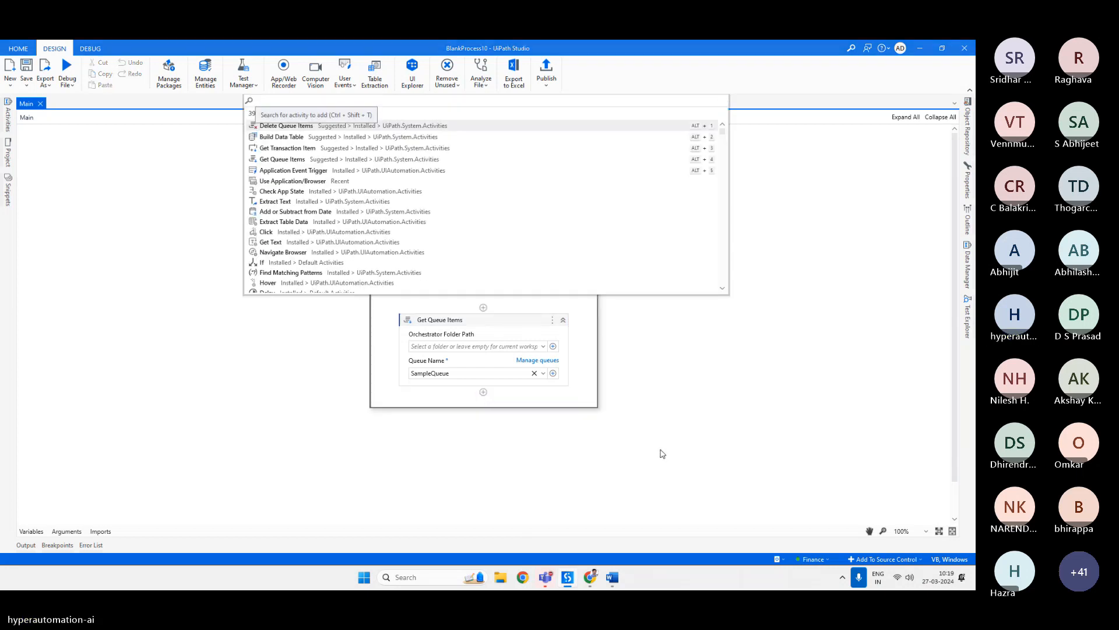
text(bo)
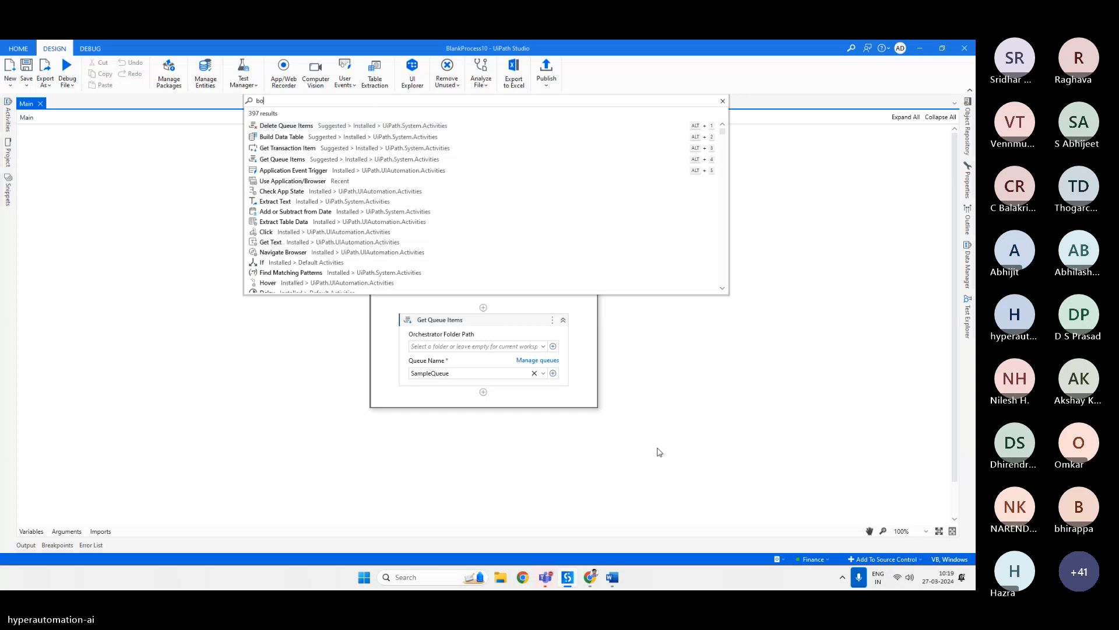
text(x)
key(Return)
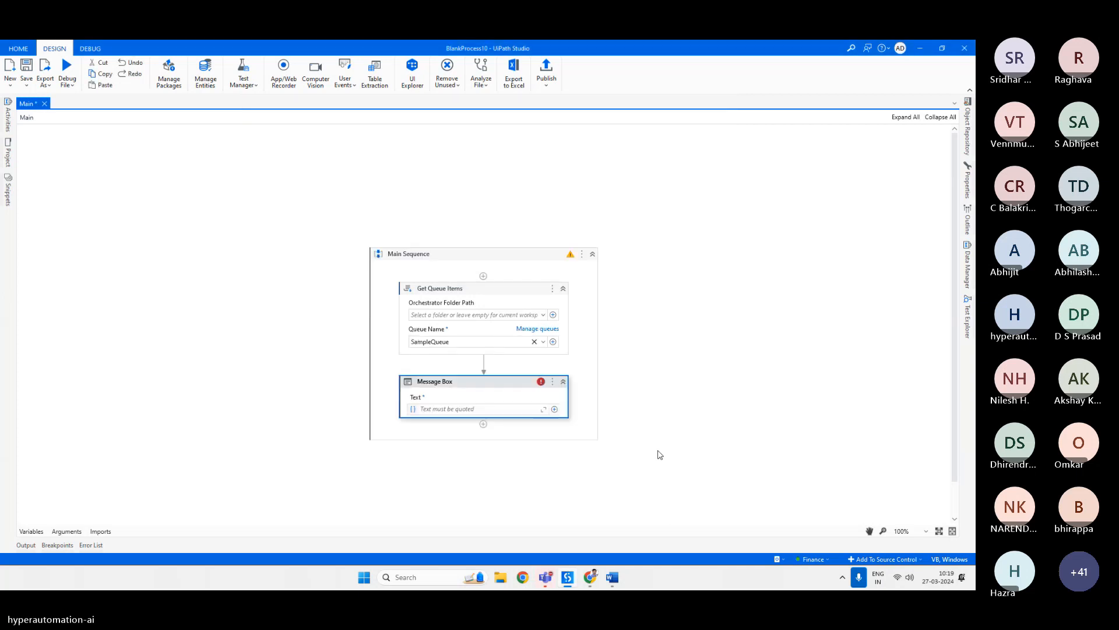
Set the Message Box text to TransactionData.SpecificContent.GetValueOrDefault("Name").
click(488, 409)
text(listTransactions)
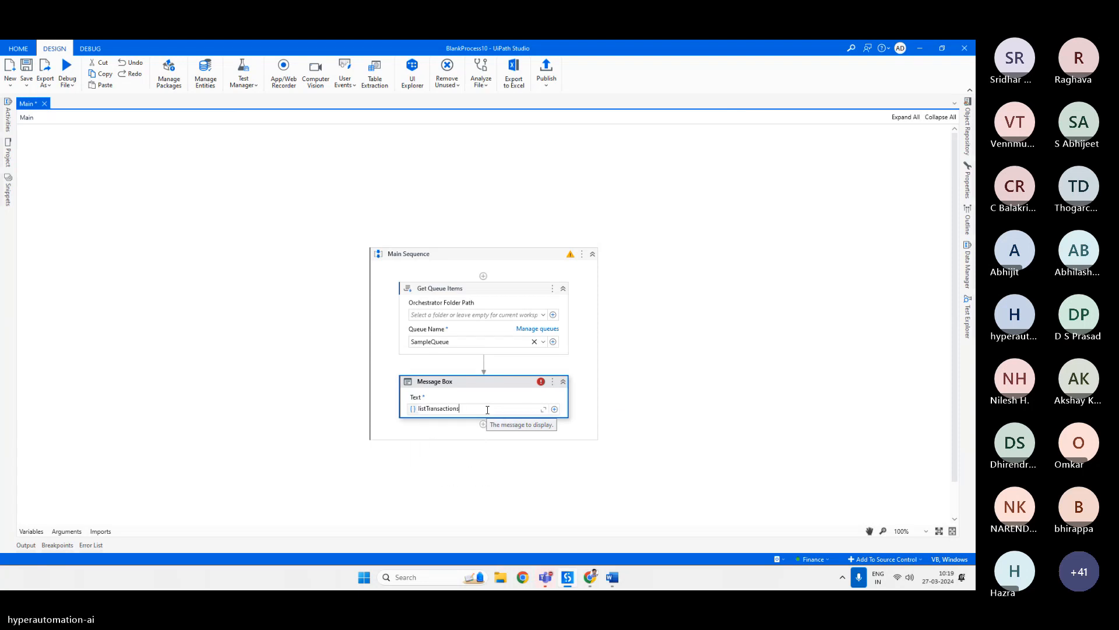
text((0).s)
key(BackSpace)
key(BackSpace)
key(BackSpace)
key(BackSpace)
key(BackSpace)
key(BackSpace)
key(BackSpace)
key(BackSpace)
key(BackSpace)
key(BackSpace)
key(BackSpace)
key(BackSpace)
key(BackSpace)
key(BackSpace)
key(BackSpace)
key(BackSpace)
key(BackSpace)
key(BackSpace)
key(BackSpace)
text(Tra)
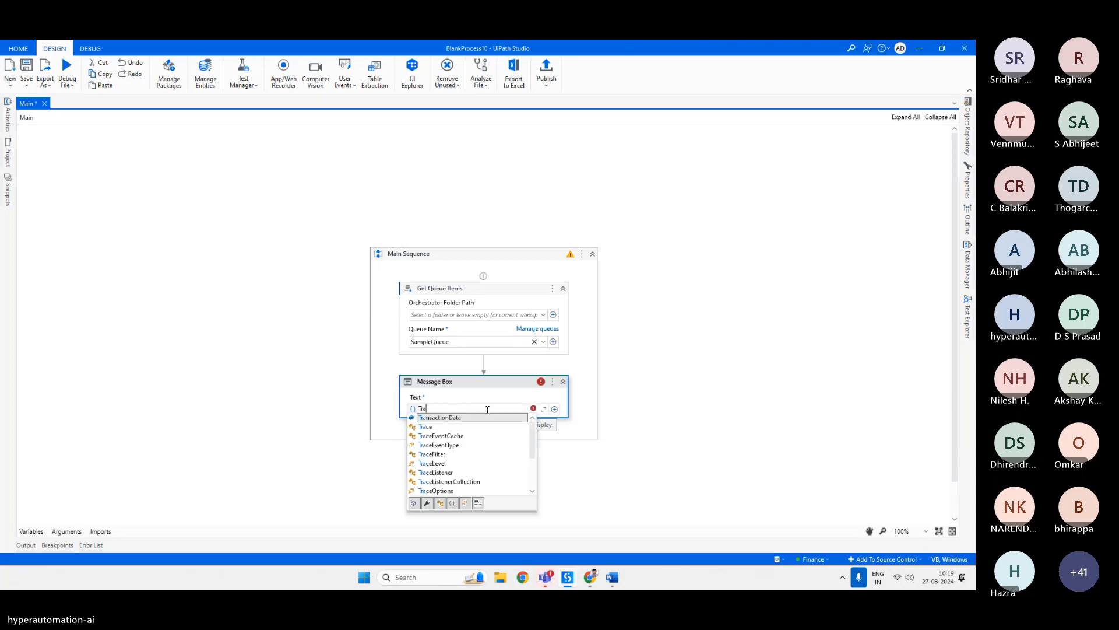
key(Tab)
text(.sp)
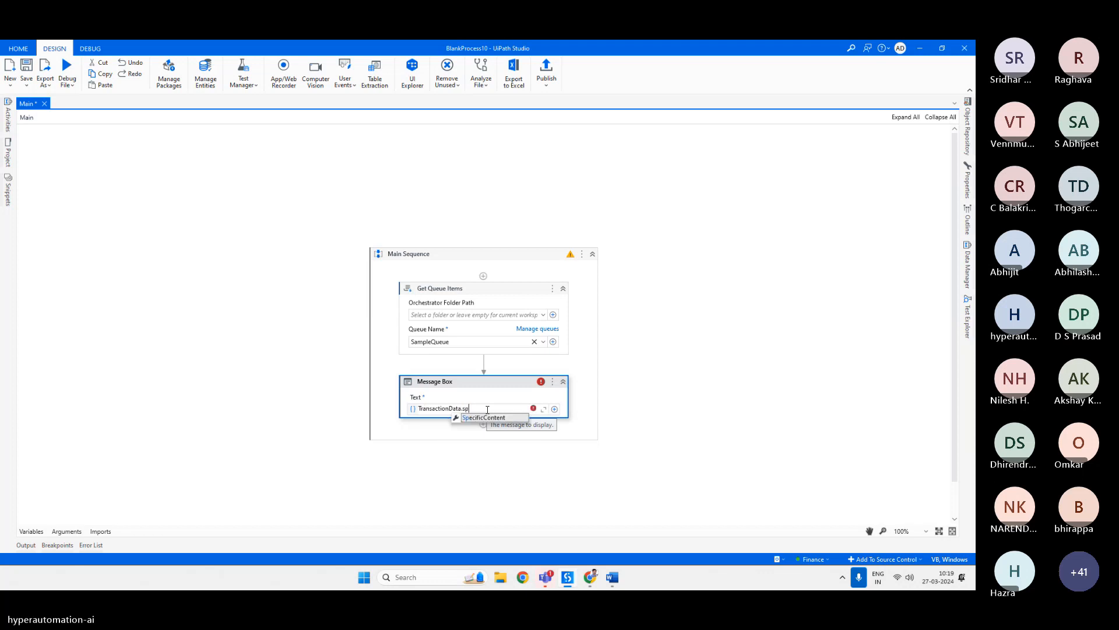
key(Tab)
text(.)
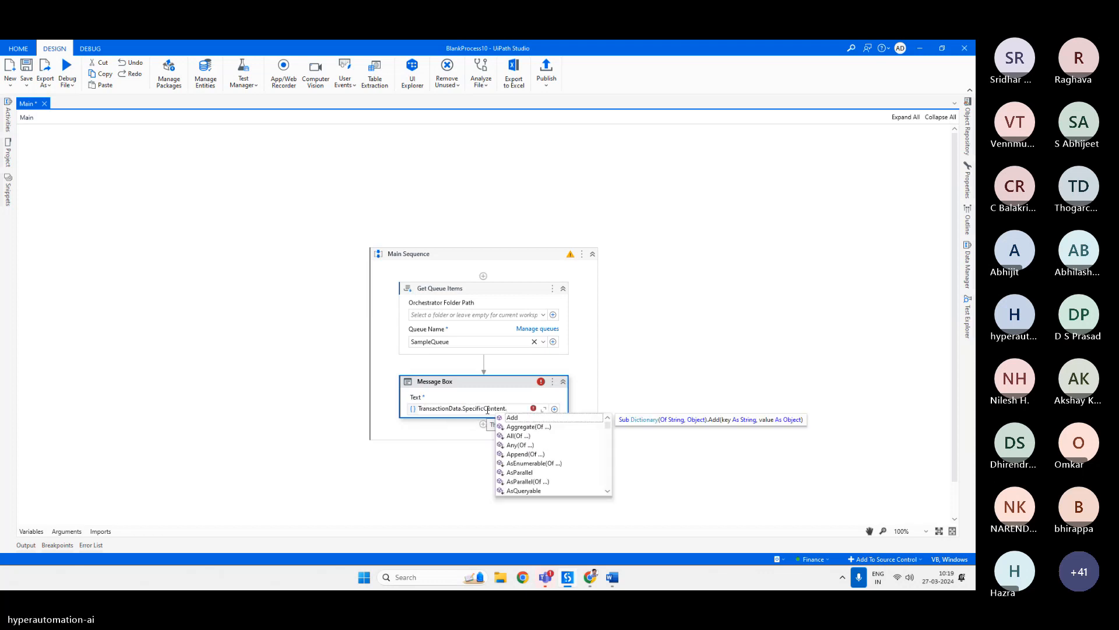
text(get)
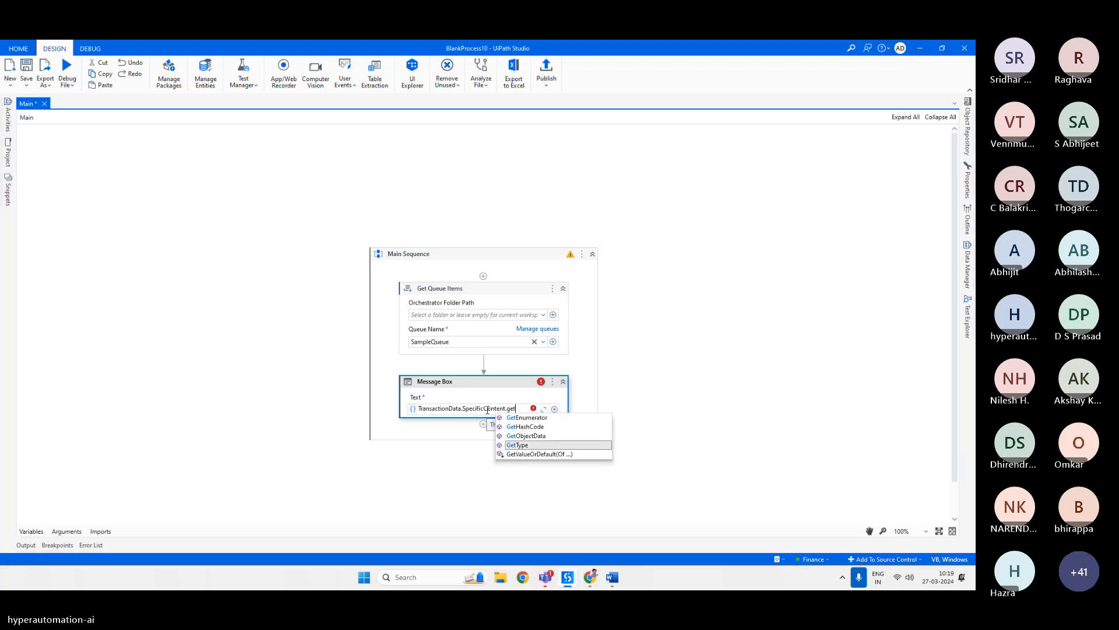
key(Down)
key(Tab)
text(()
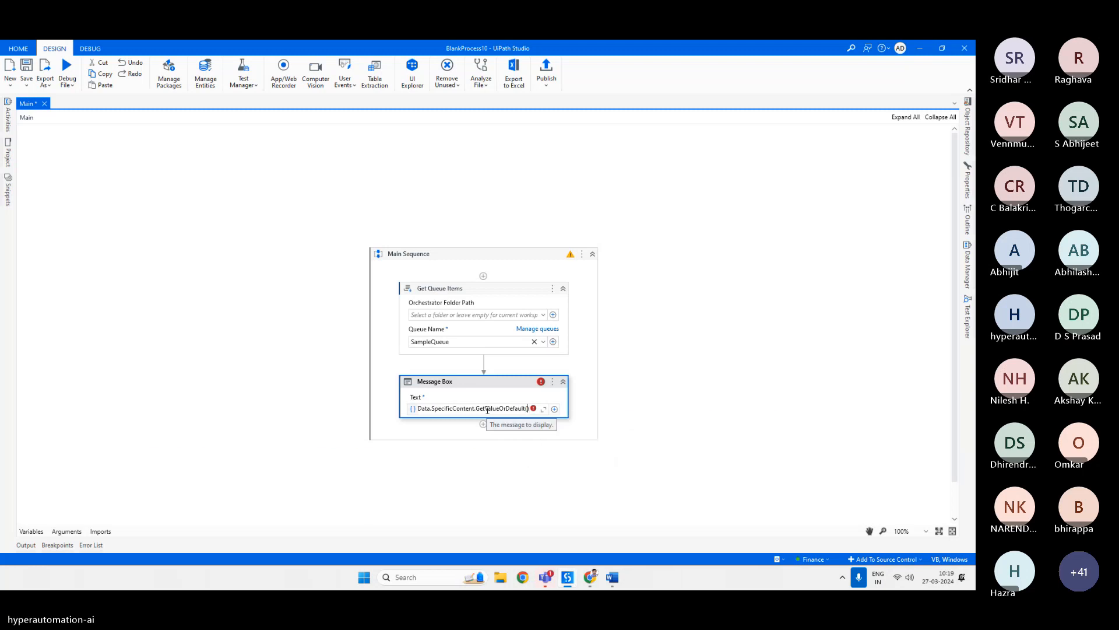
text(")
text(Name)
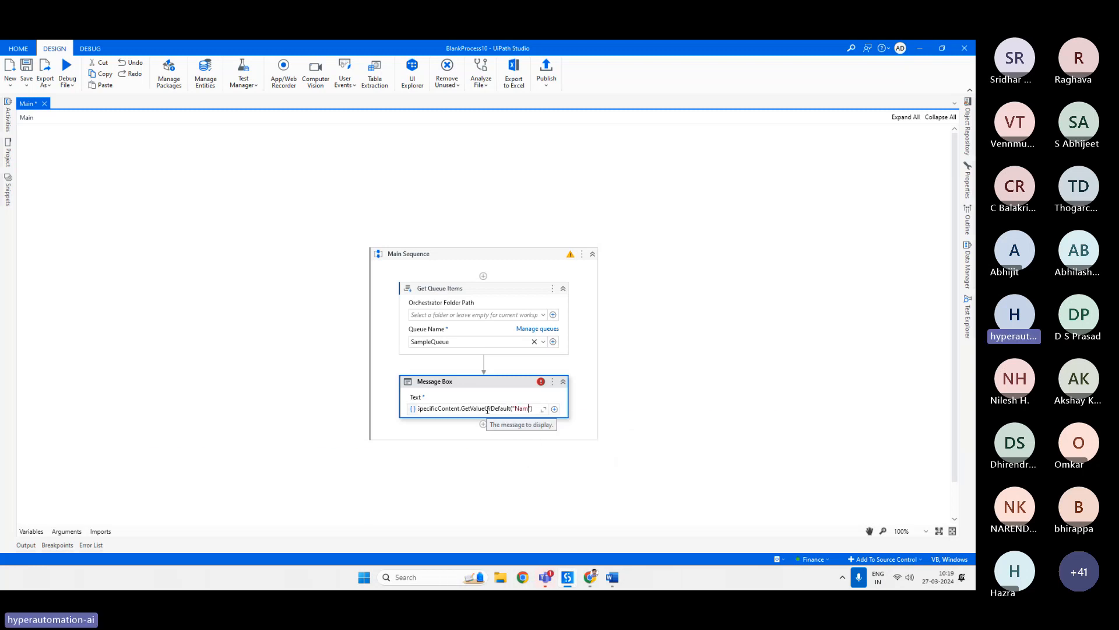
click(534, 386)
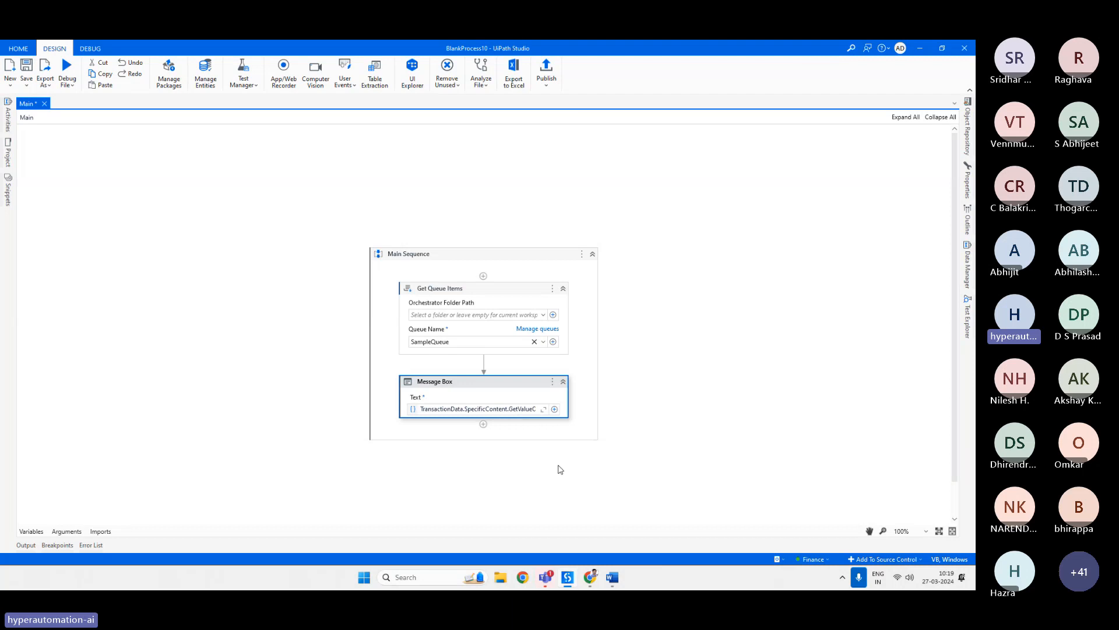
Return to the meeting window and open the More options menu.
mouse_move(550, 583)
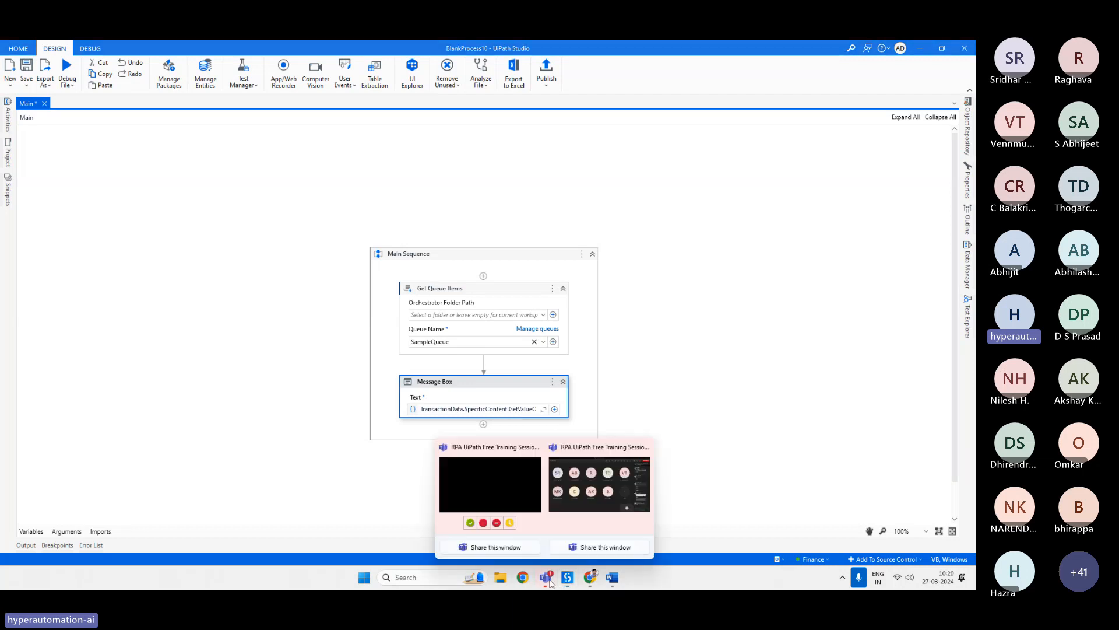
click(575, 499)
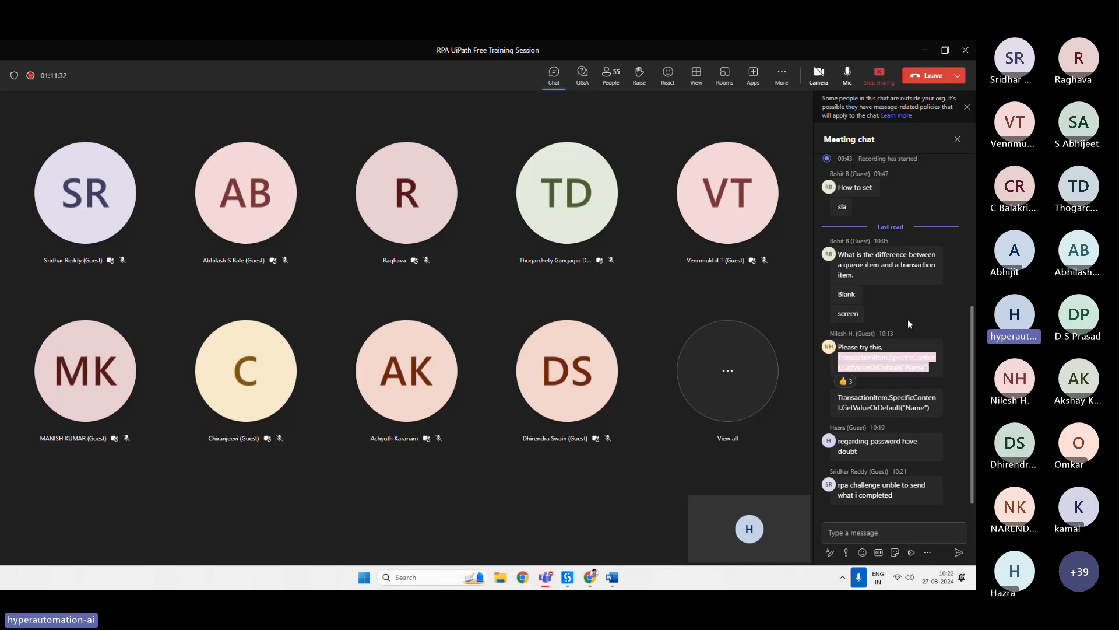
click(782, 75)
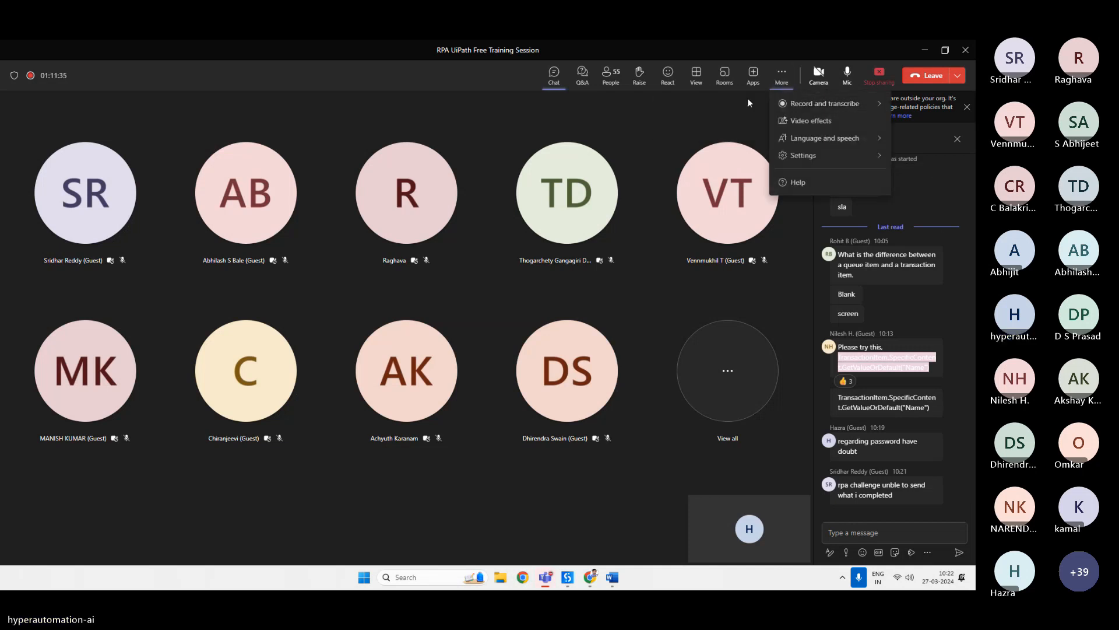